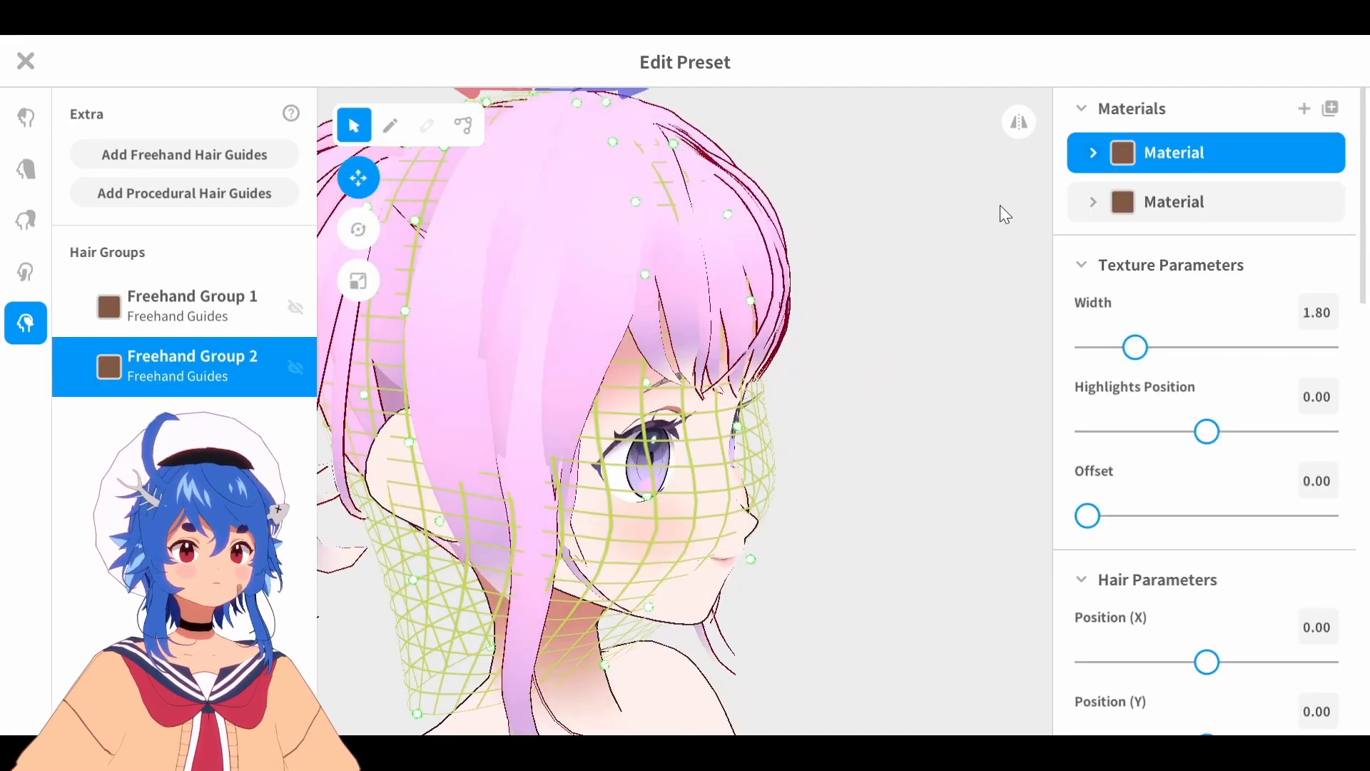
Pull the front control points of Freehand Group 2's guide mesh outward so the grid sits over the bangs
drag(731, 213, 772, 193)
drag(756, 296, 803, 301)
drag(739, 424, 753, 405)
drag(675, 149, 680, 135)
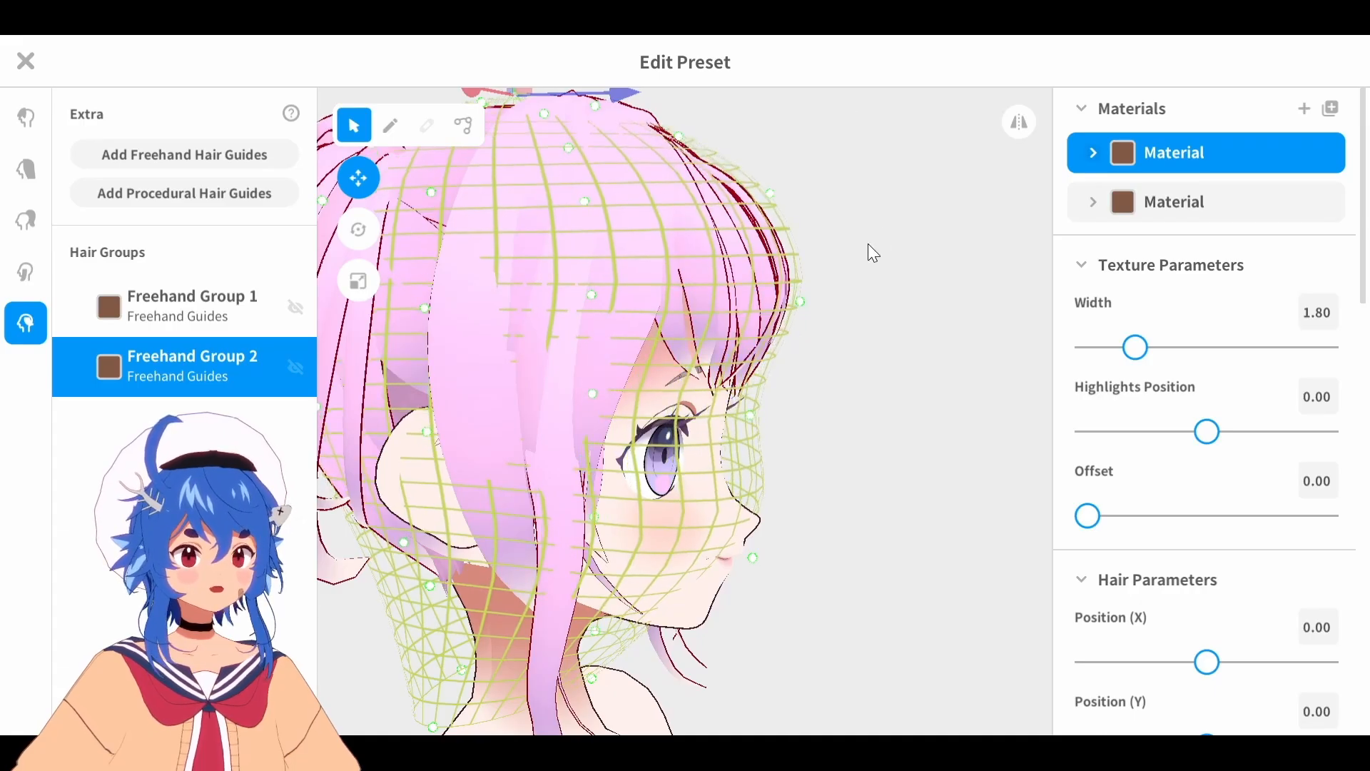
right_drag(868, 242, 746, 246)
Select the second material for Freehand Group 2, set the brush curve to Straight and flatten the curve along its full length
click(1207, 198)
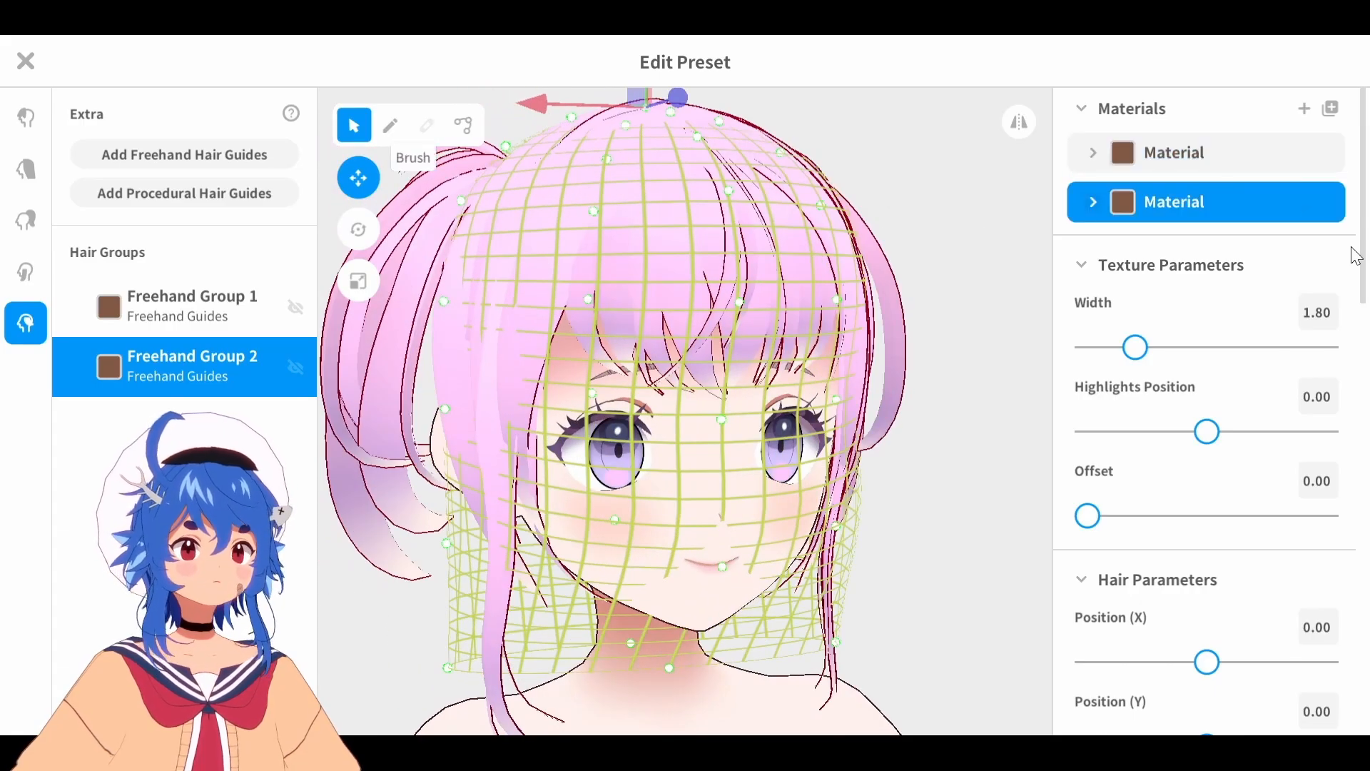
drag(1362, 255, 1361, 580)
click(1241, 530)
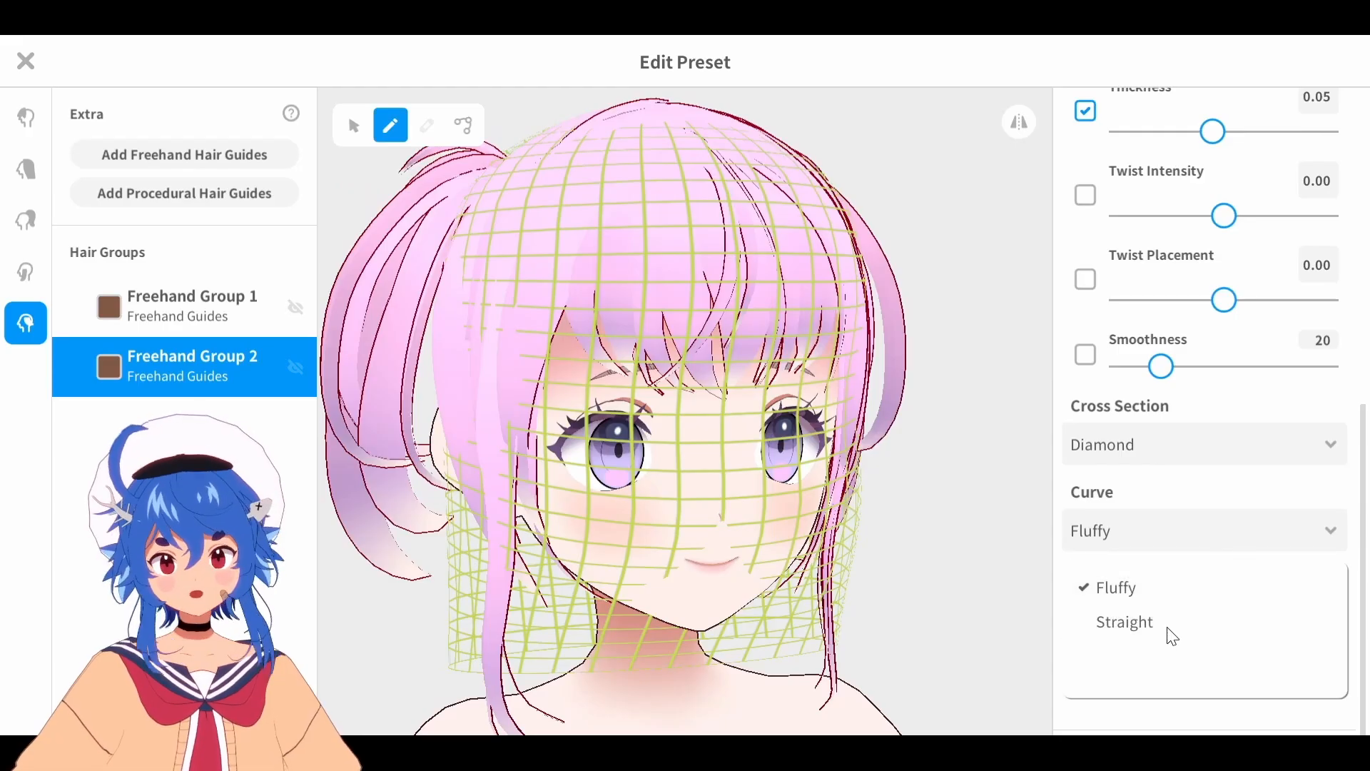
click(1171, 631)
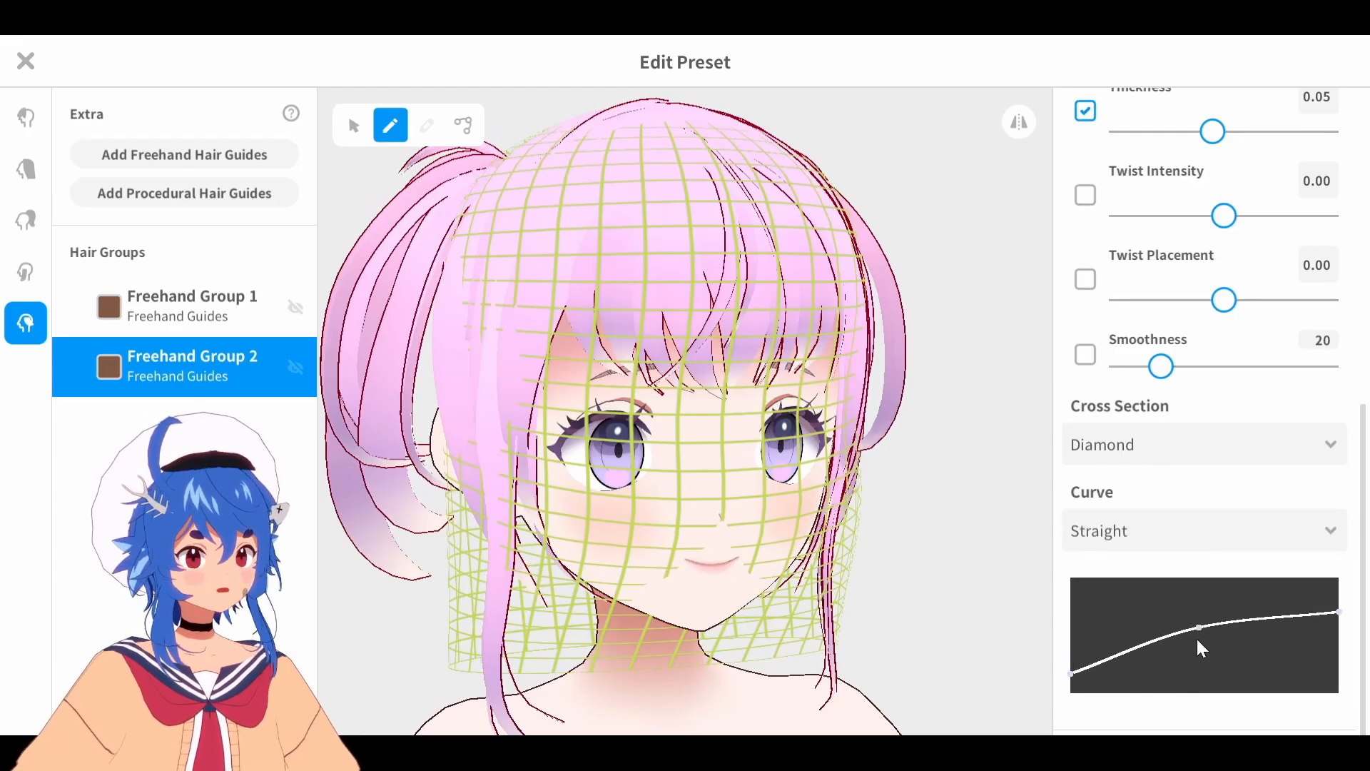
drag(1197, 638, 1190, 670)
drag(1339, 613, 1342, 671)
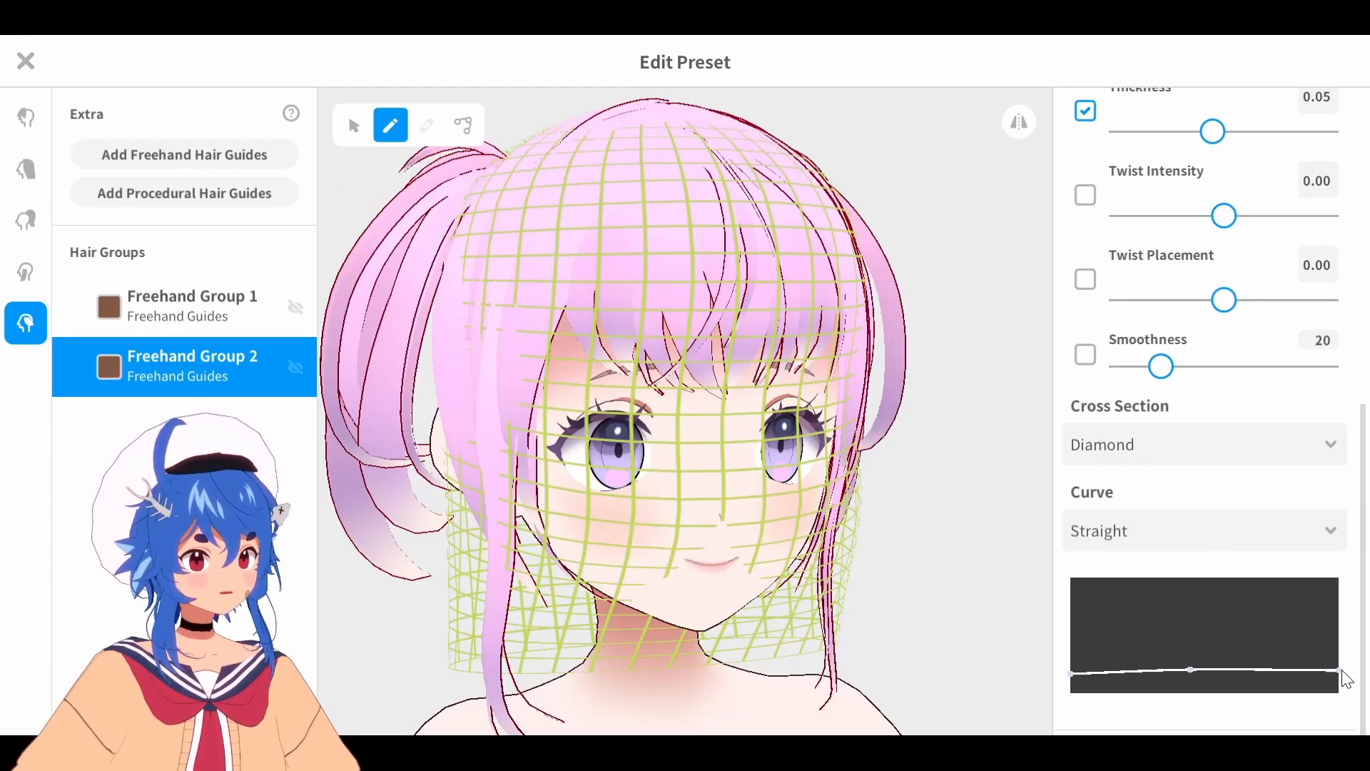
Set the brush's hair width and thickness both to 0.01
scroll(1347, 678, up, 5)
drag(1232, 387, 1129, 389)
drag(1213, 472, 1122, 472)
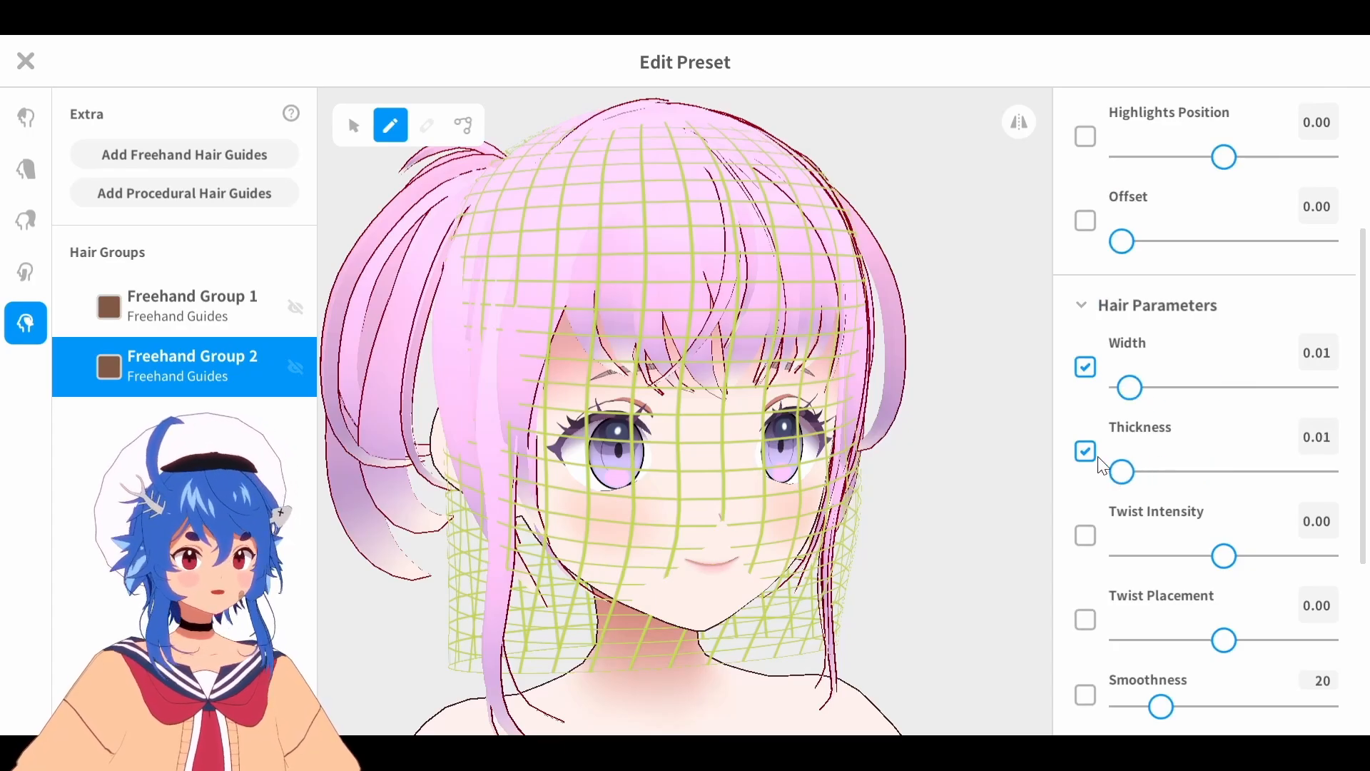
Draw hair clips on the guide mesh over the bangs: a V shape and a star on one side, two parallel bars on the other
scroll(832, 326, up, 6)
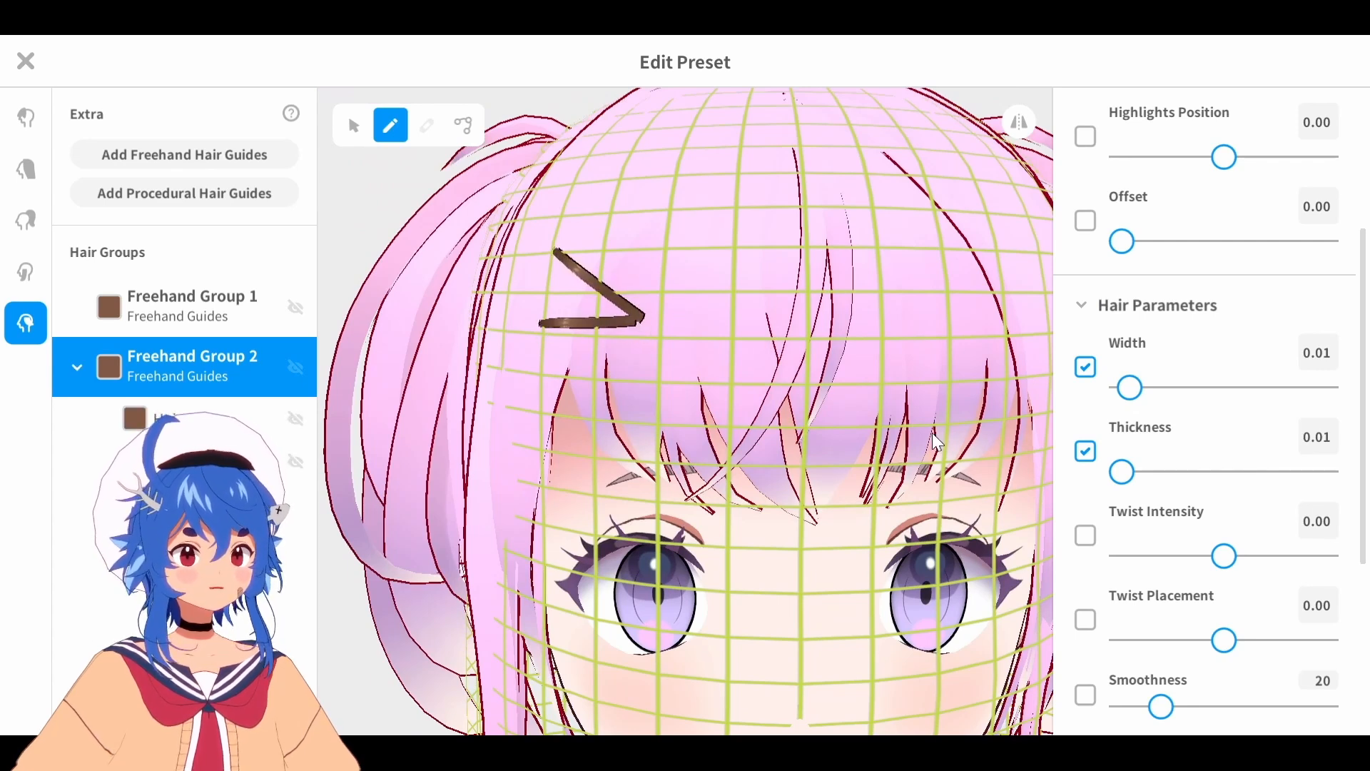
middle_drag(932, 432, 819, 408)
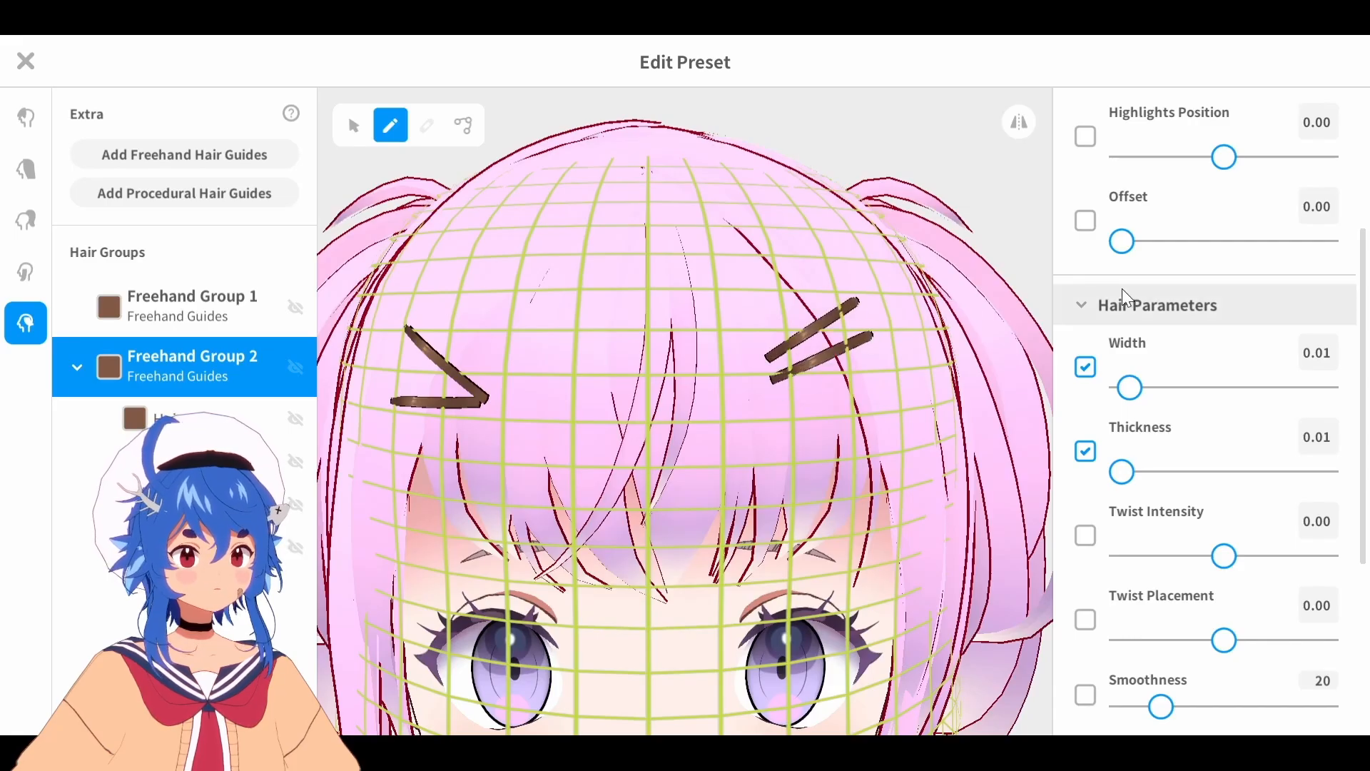
right_drag(844, 302, 862, 281)
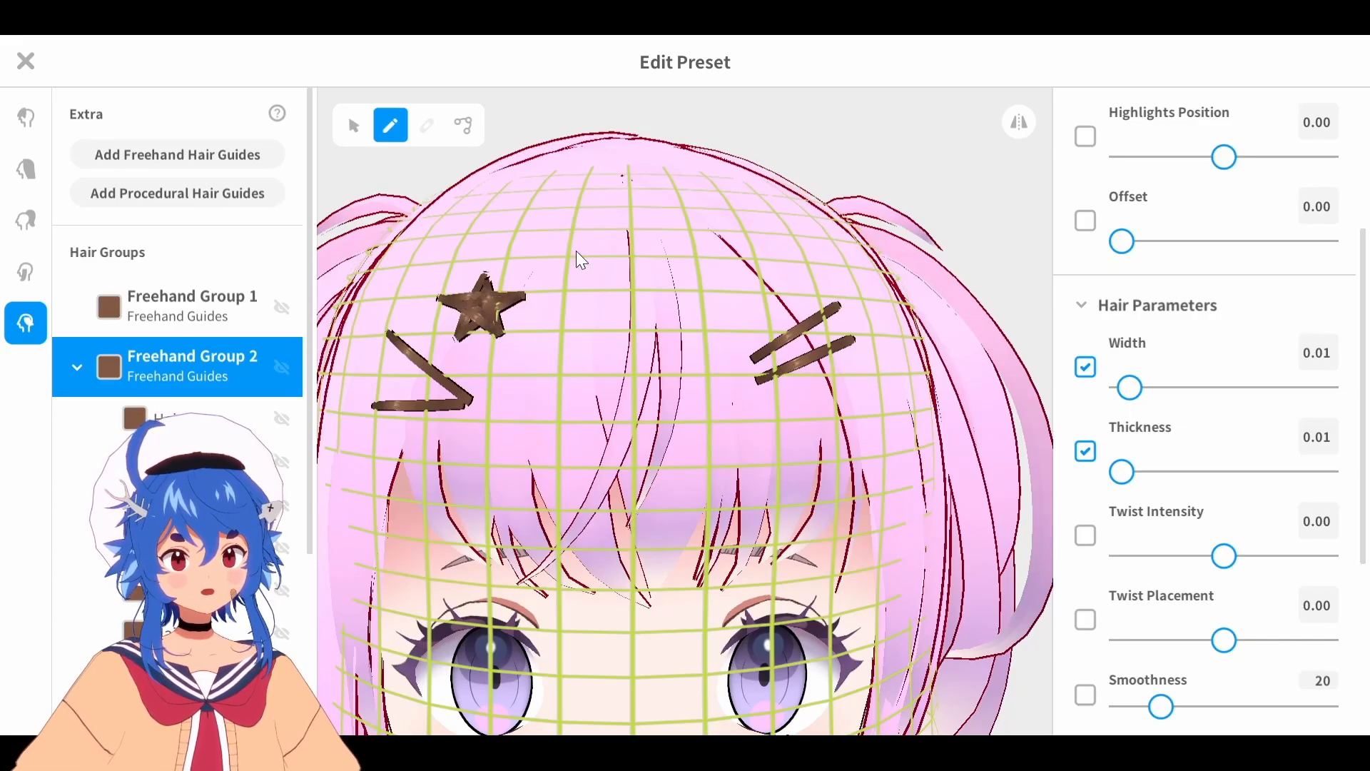
right_drag(644, 239, 638, 274)
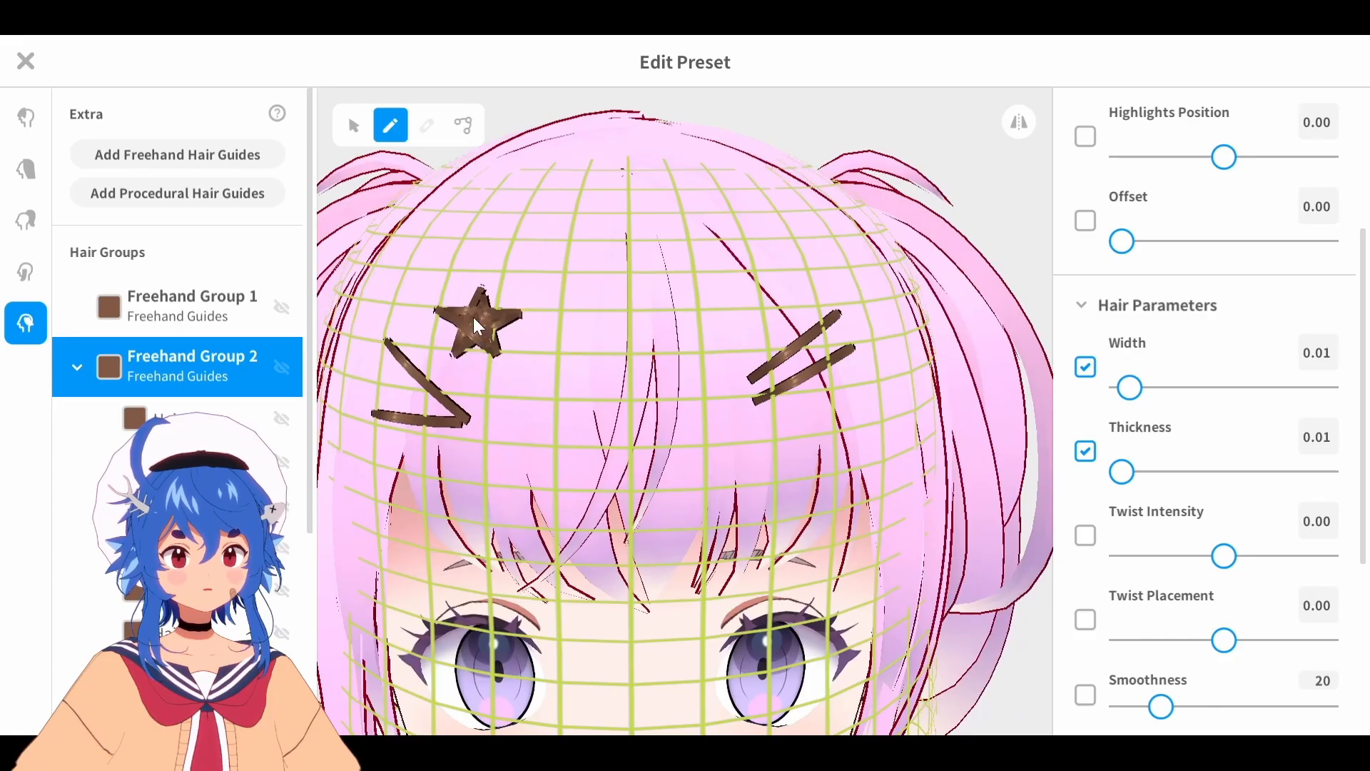
right_drag(800, 219, 932, 162)
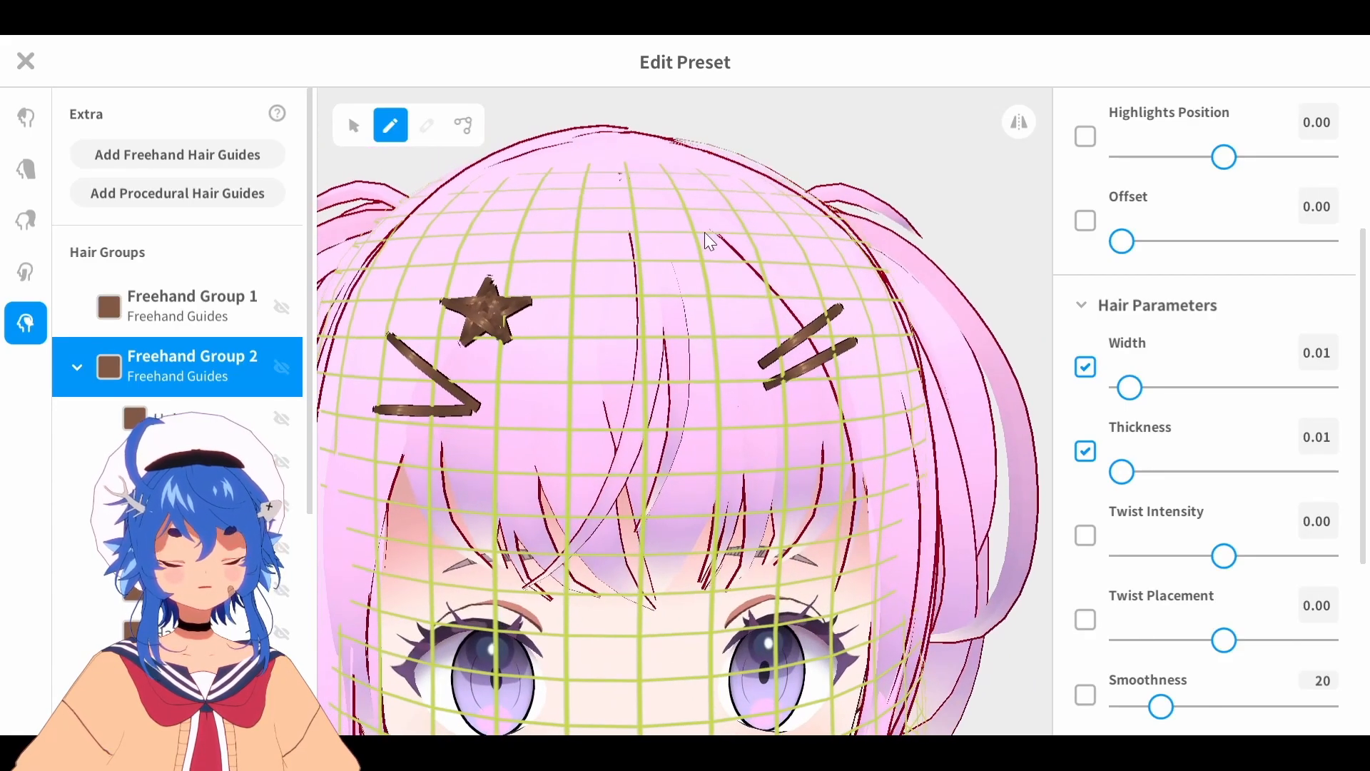
right_drag(704, 233, 778, 166)
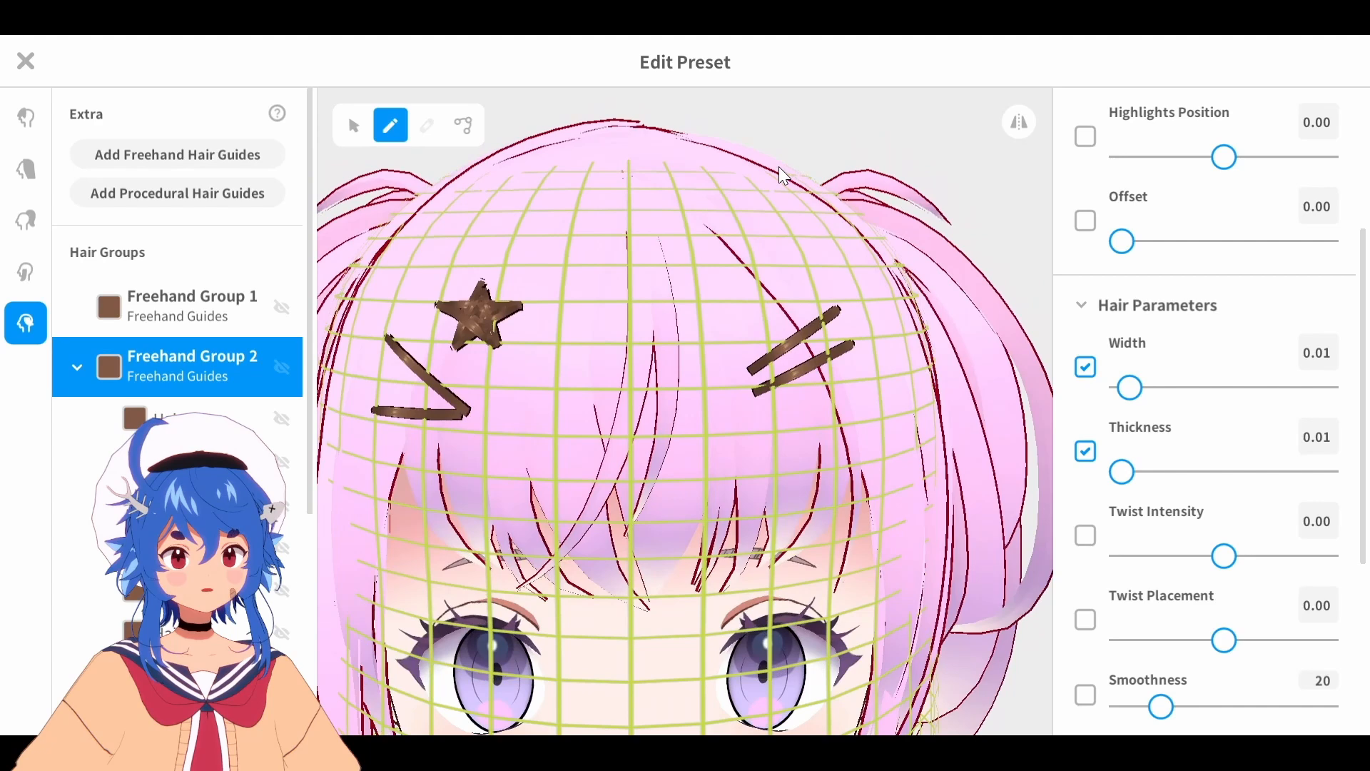
Examine how the drawn clips sit on the hair from both sides, from the front and at different distances
click(354, 126)
mouse_move(850, 237)
right_down()
mouse_move(927, 214)
mouse_move(859, 466)
mouse_move(884, 376)
mouse_move(816, 379)
mouse_move(713, 324)
right_up()
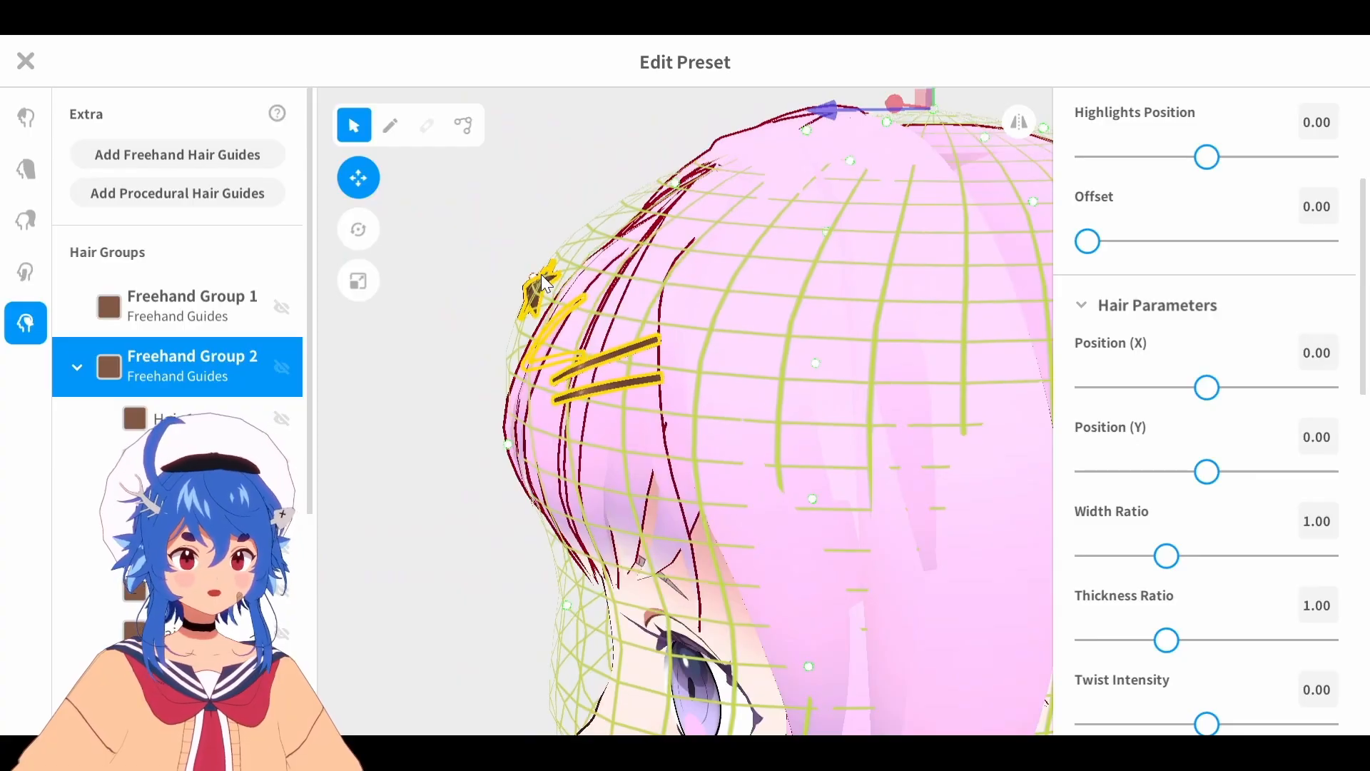
right_drag(545, 283, 880, 311)
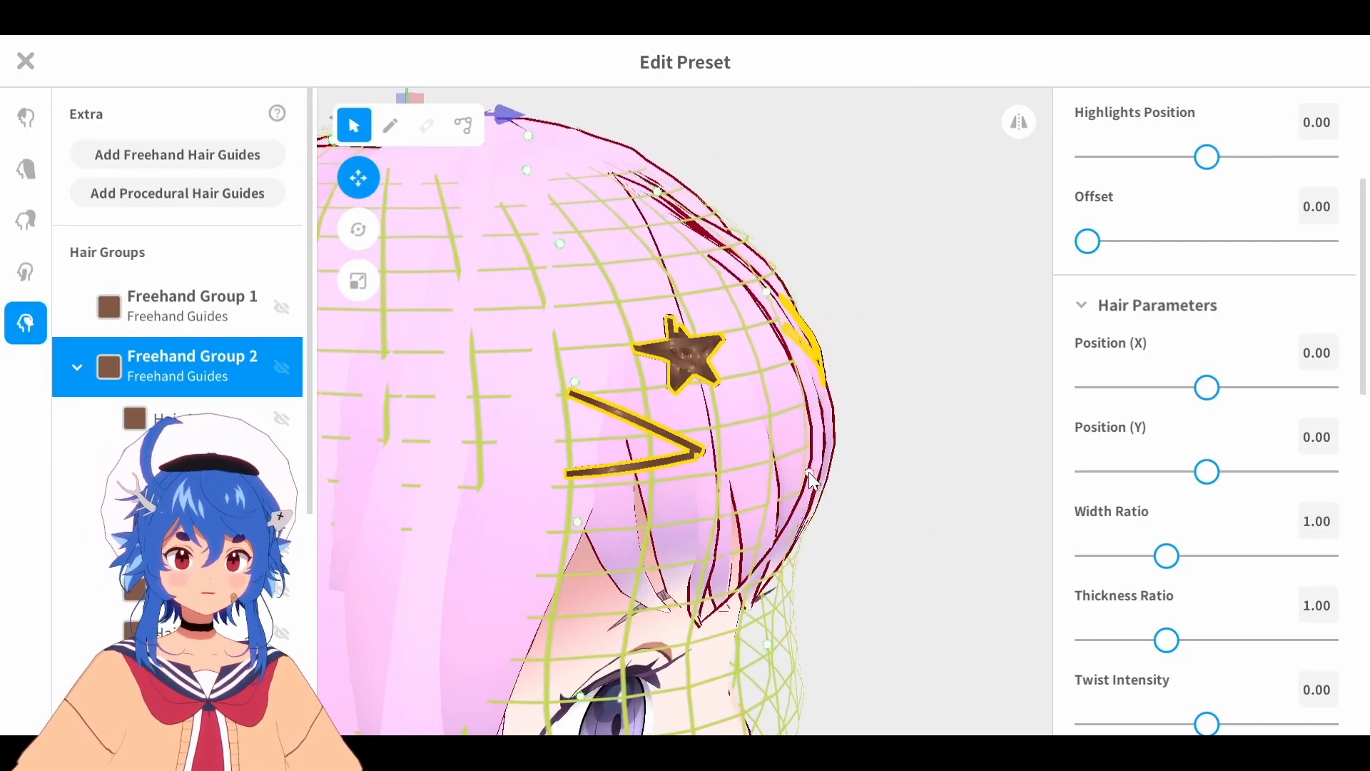
right_drag(854, 413, 905, 356)
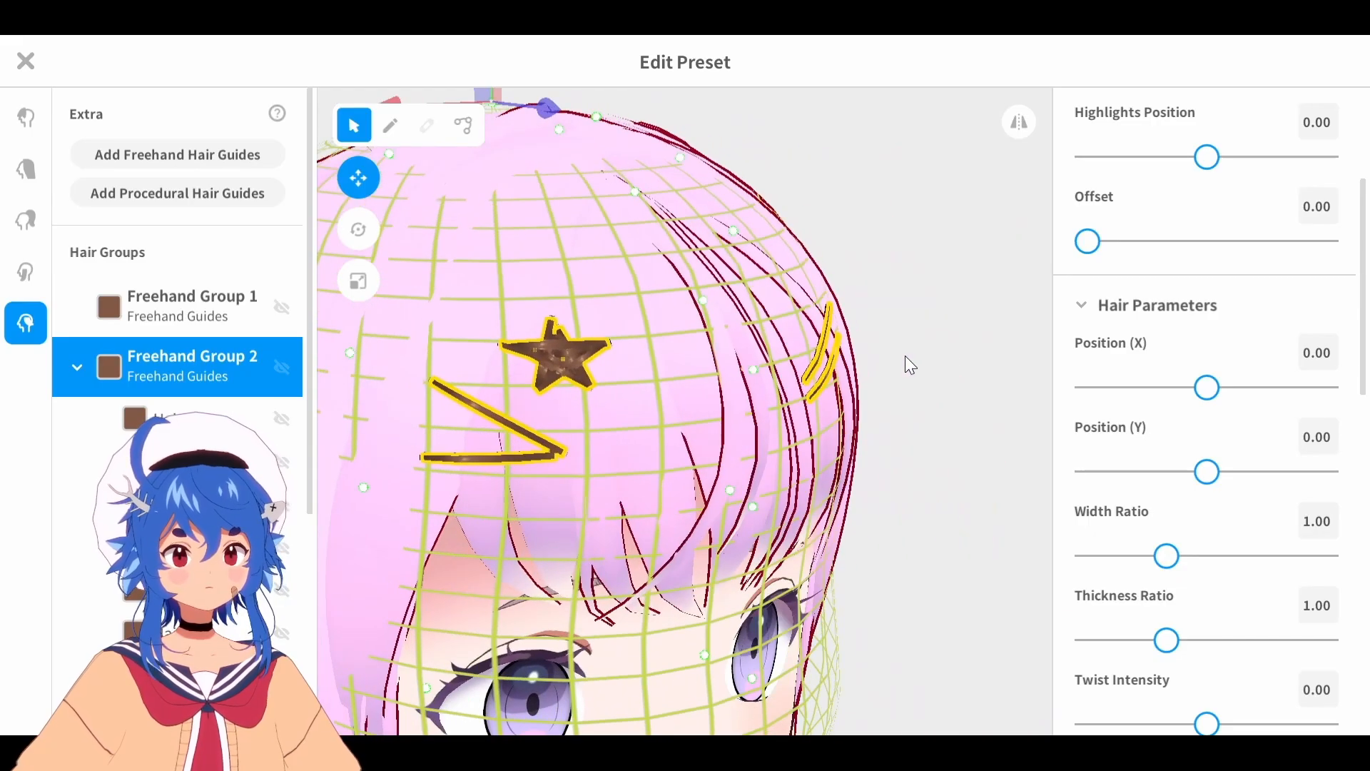
right_drag(761, 503, 828, 403)
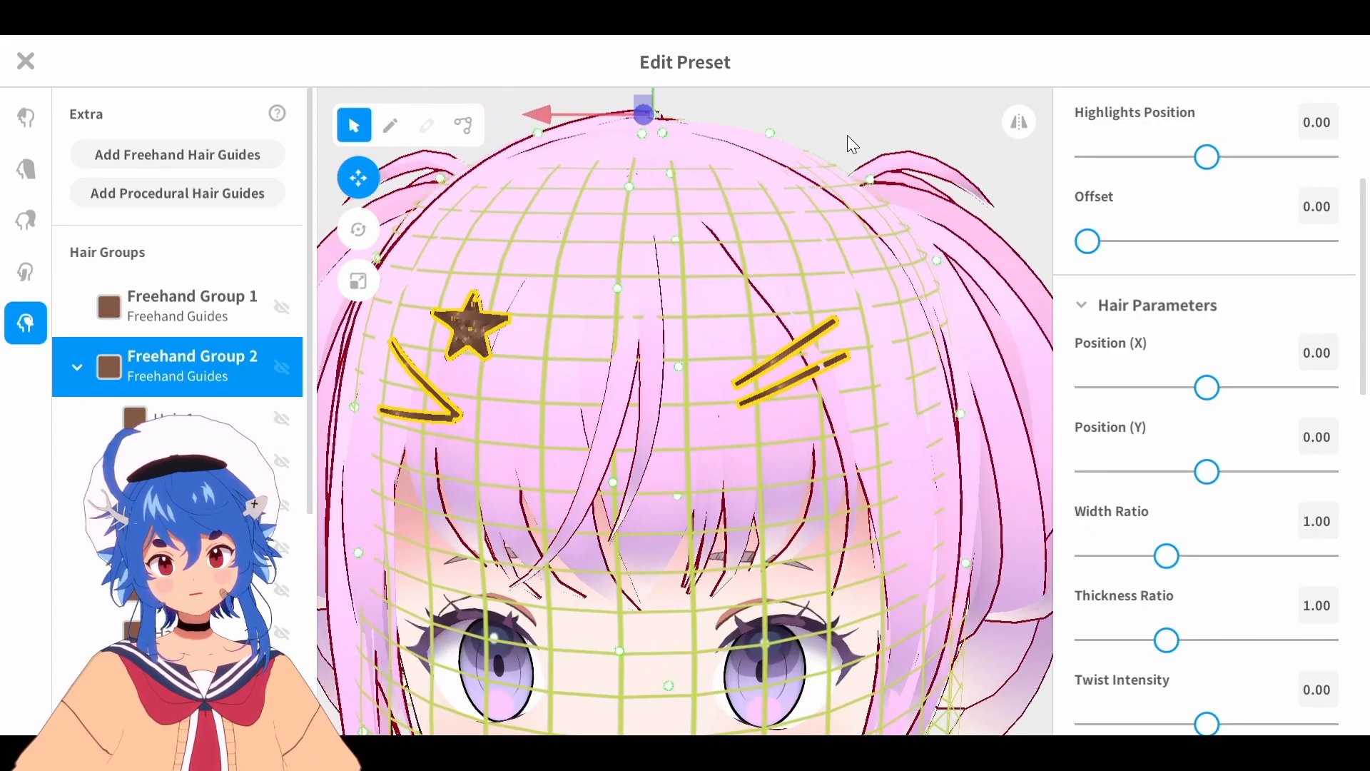
mouse_move(884, 269)
right_down()
mouse_move(926, 295)
mouse_move(758, 496)
right_up()
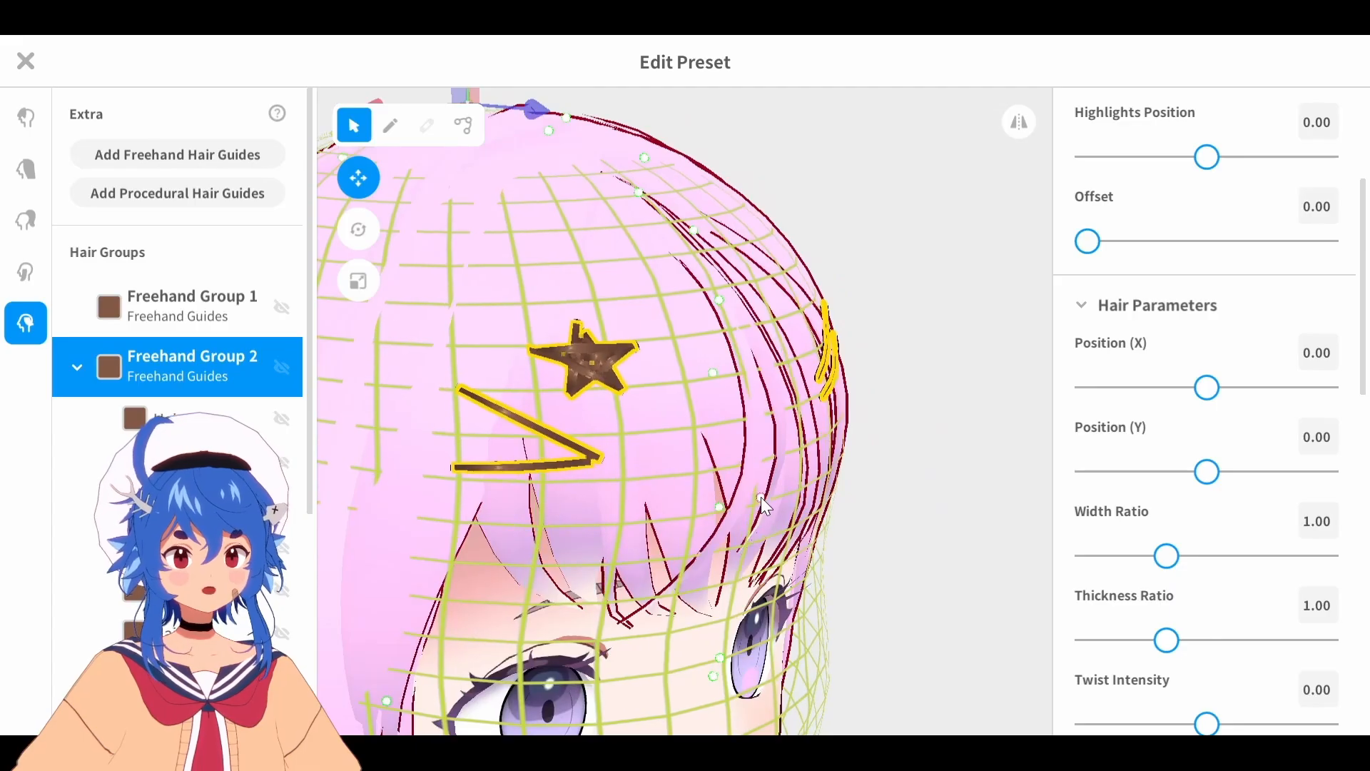
click(908, 393)
mouse_move(908, 393)
right_down()
mouse_move(854, 402)
mouse_move(884, 388)
right_up()
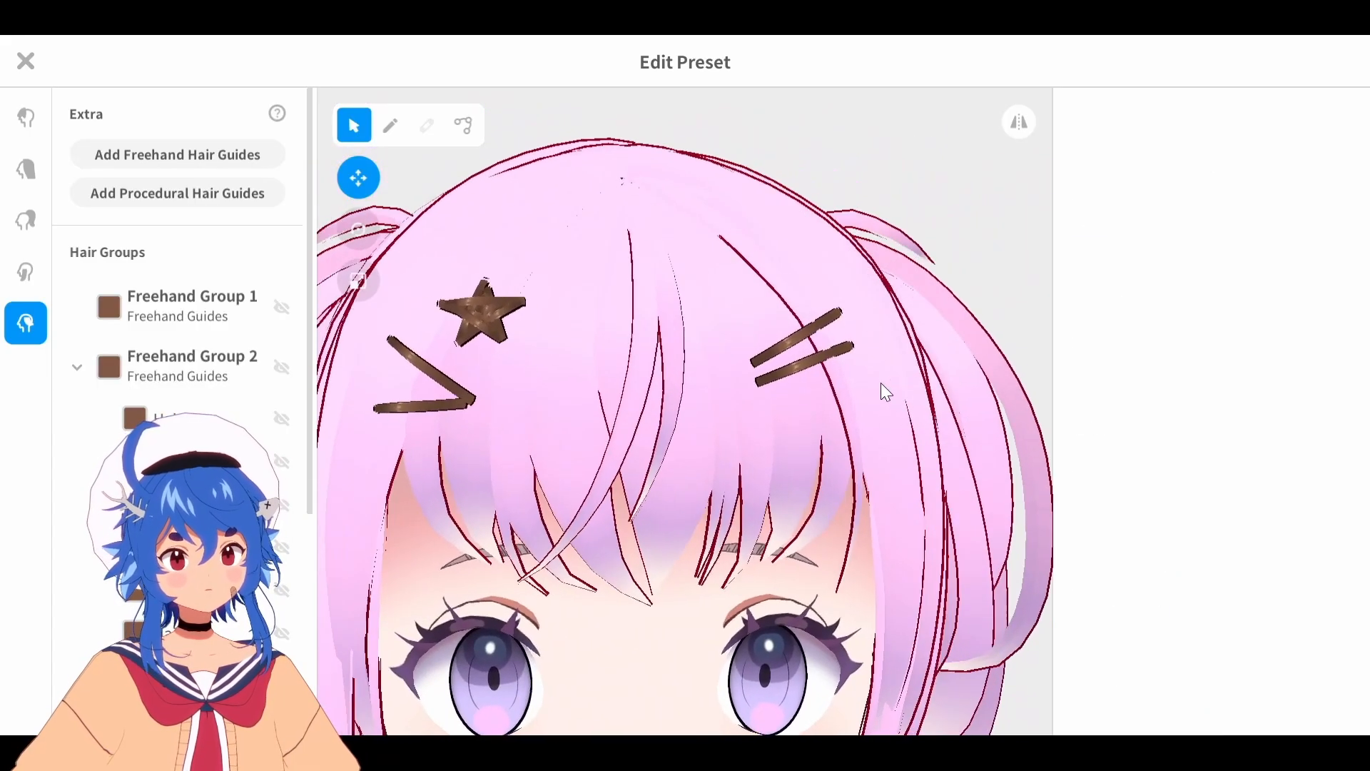
scroll(872, 389, down, 5)
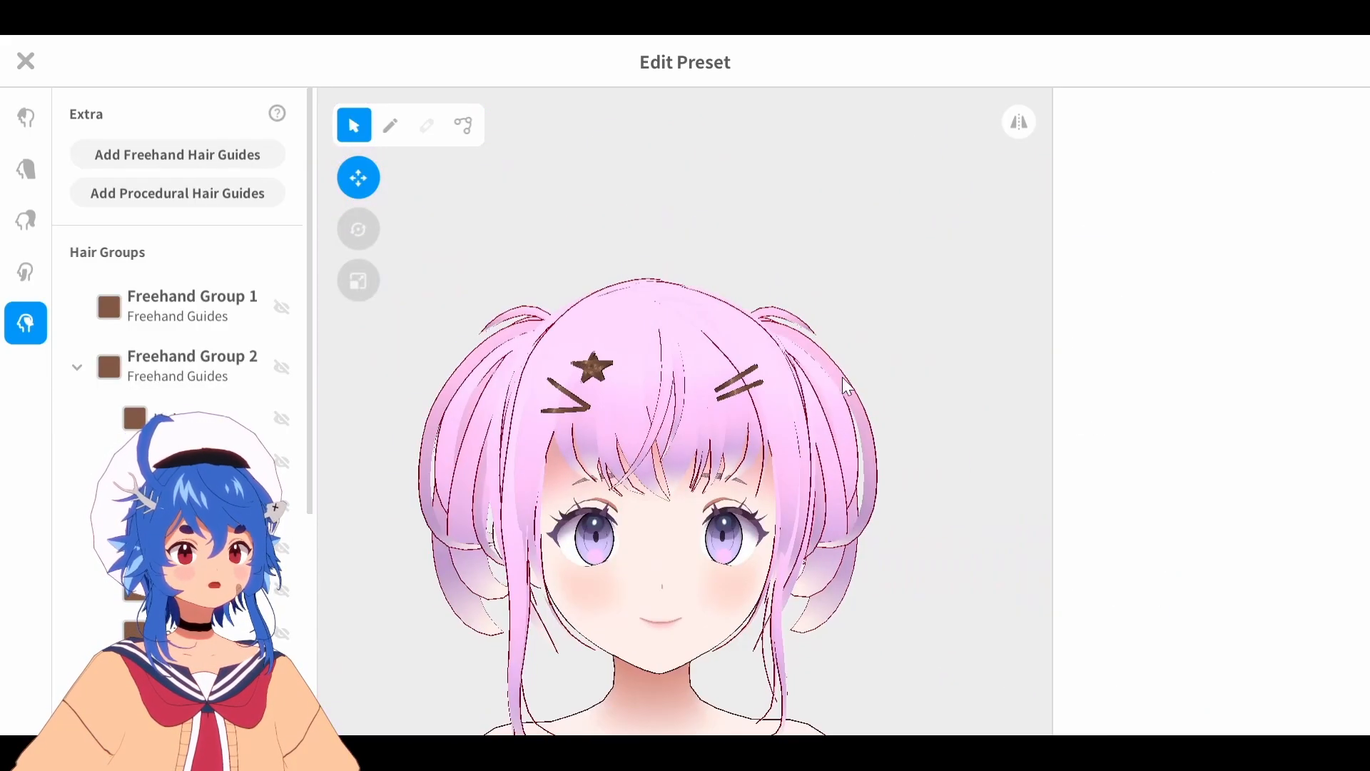
scroll(842, 377, up, 5)
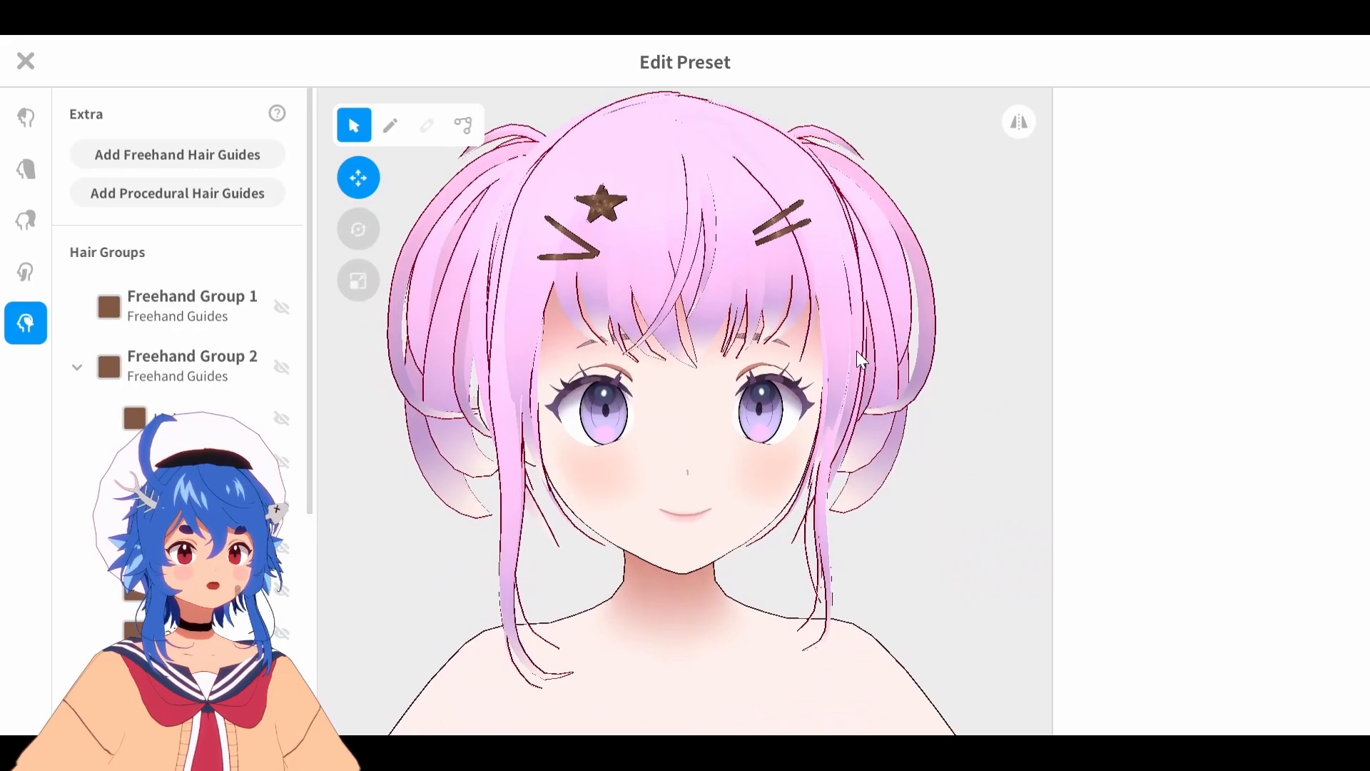
scroll(892, 333, up, 3)
scroll(925, 330, down, 2)
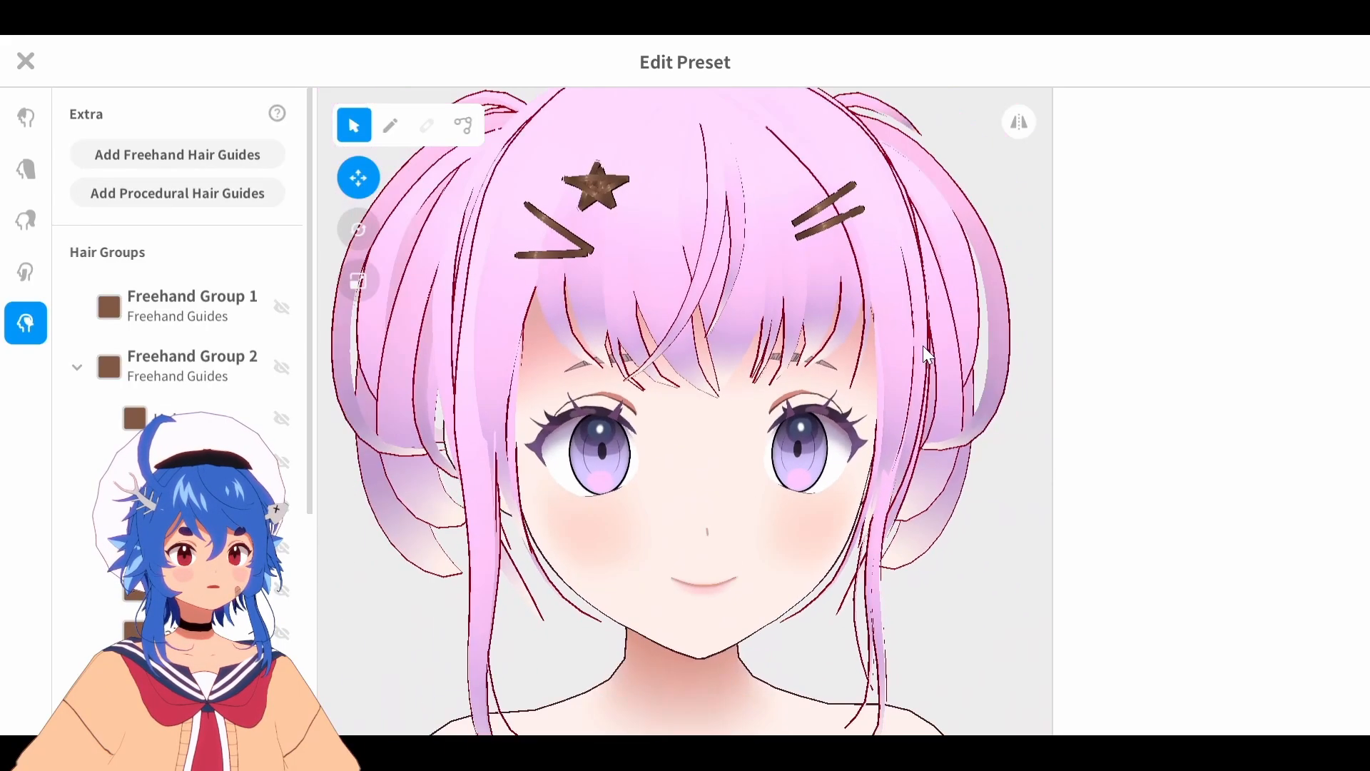
Turn off Main Color and Highlight Color on the second material of Freehand Group 2
click(199, 369)
click(1094, 205)
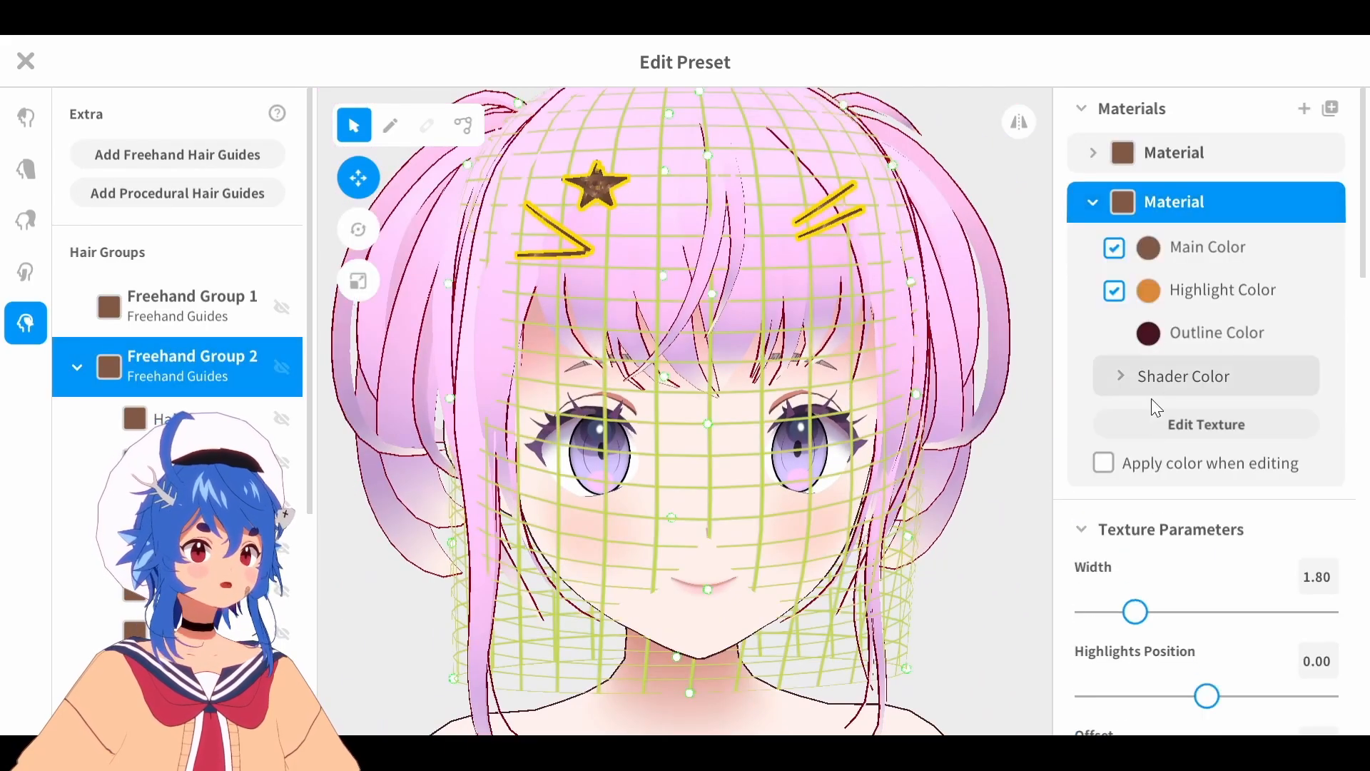
click(1114, 248)
click(1114, 291)
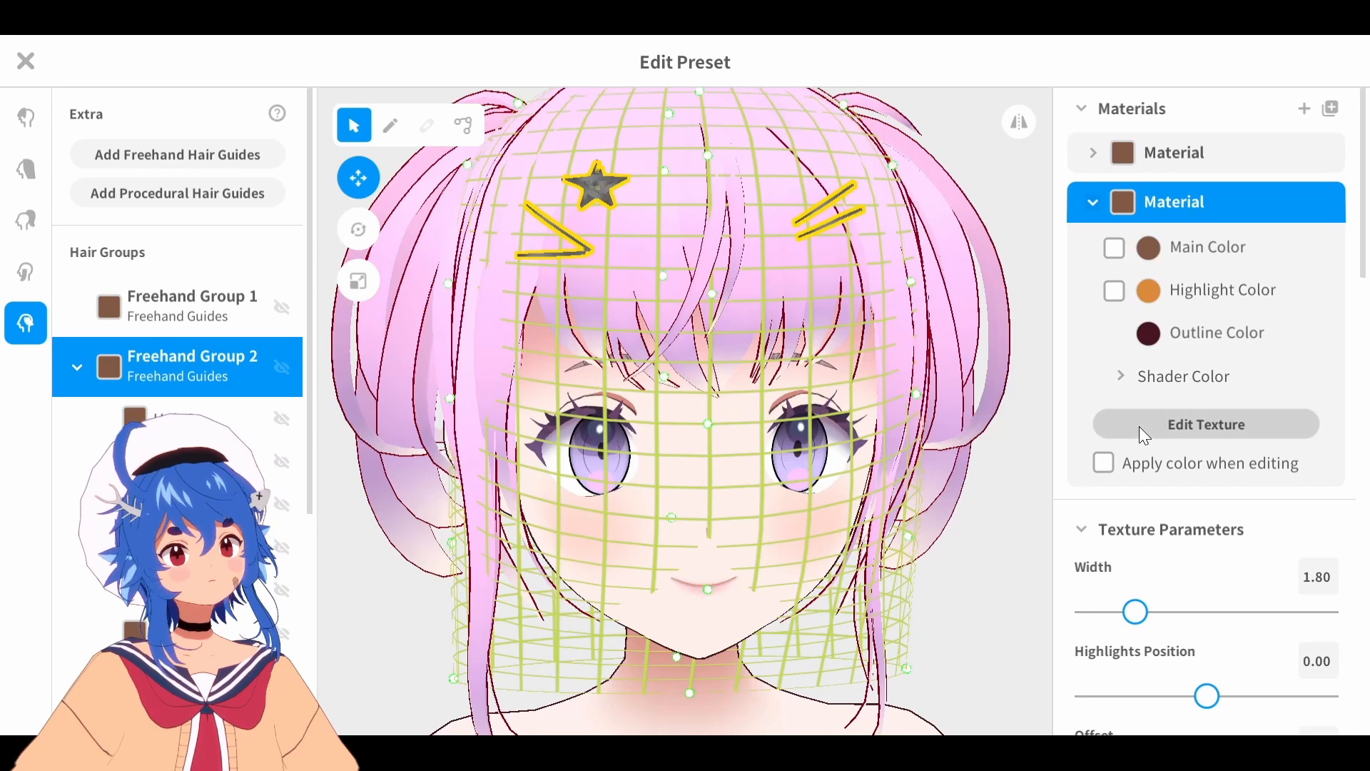
Paint the clip material's base texture solid white (#FFFFFF) with a 300-wide brush, and close the texture editor
click(1140, 428)
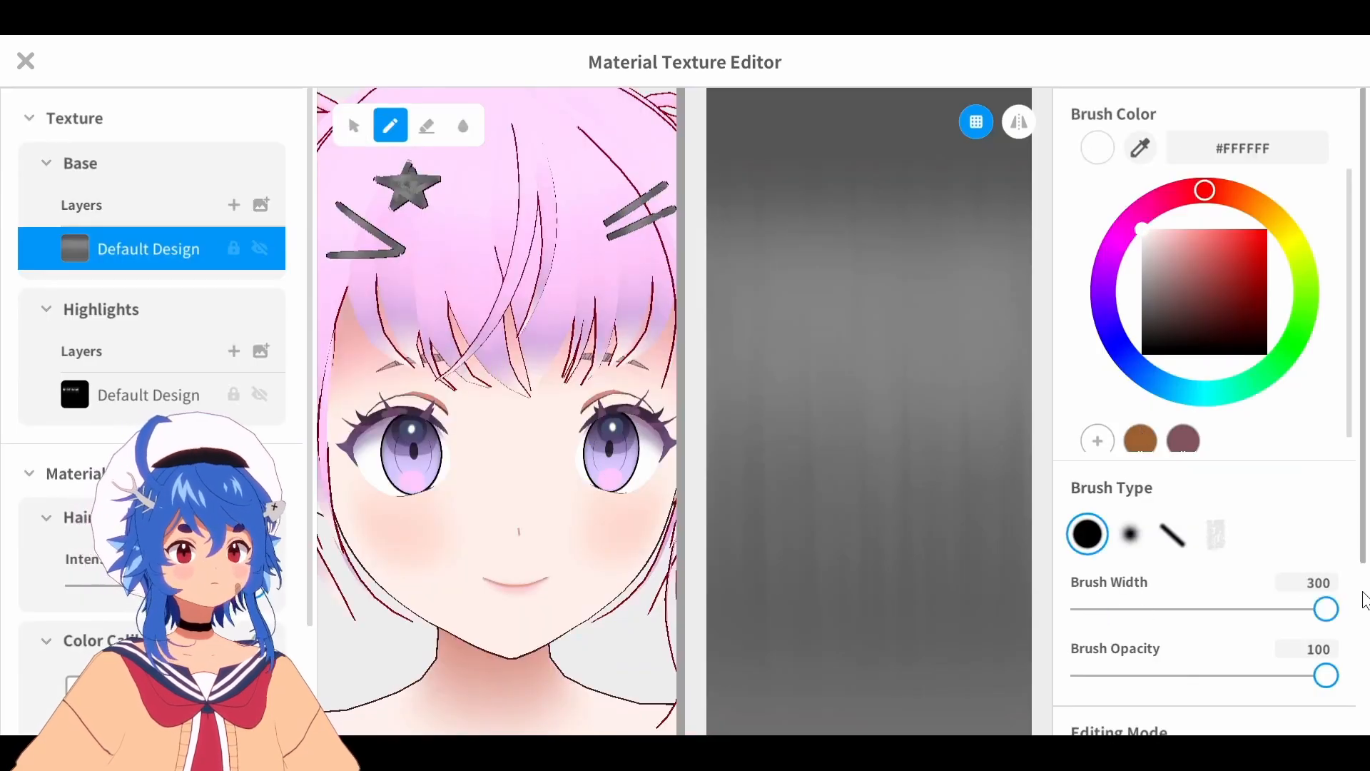
mouse_move(918, 679)
mouse_down()
mouse_move(838, 639)
mouse_move(890, 452)
mouse_move(890, 262)
mouse_move(807, 114)
mouse_move(757, 107)
mouse_up()
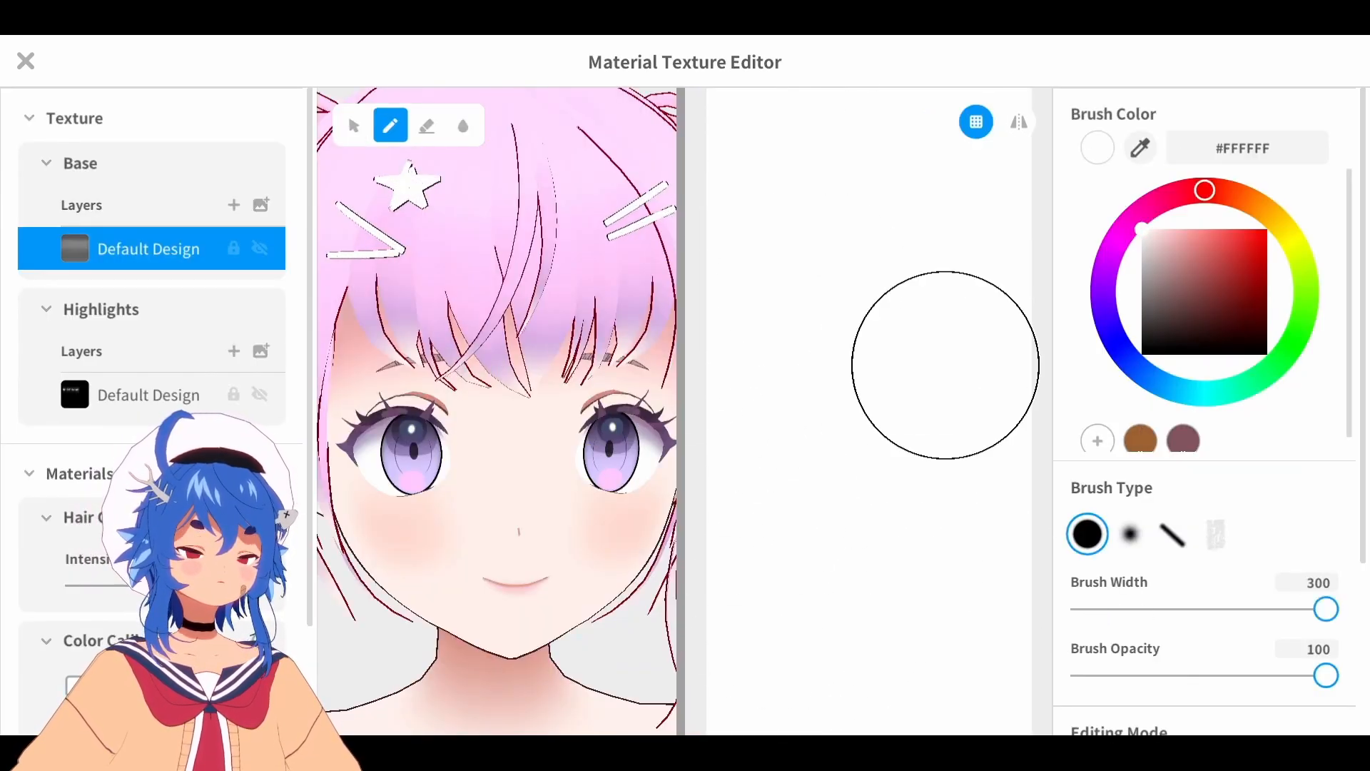
click(27, 62)
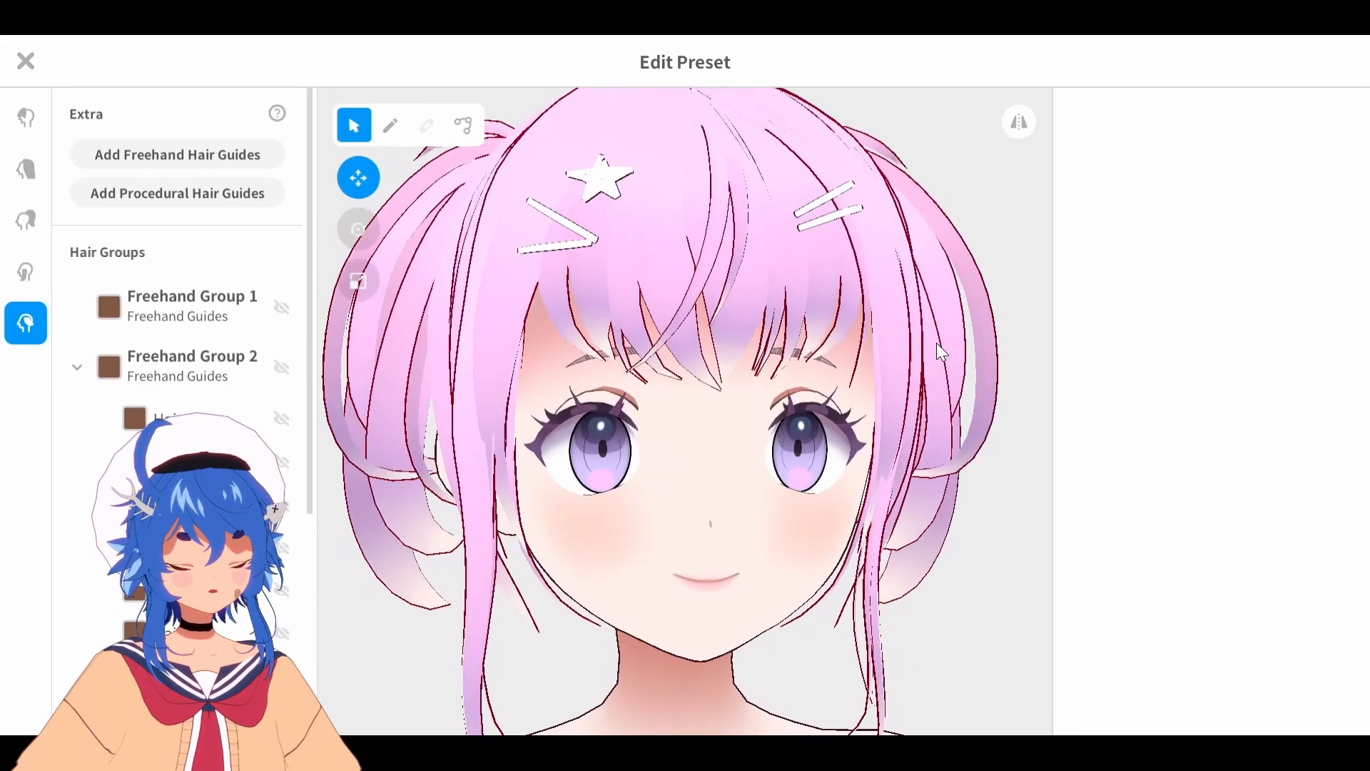
Set the clip material's highlight and outline colors to white (#FFFFFF)
click(190, 371)
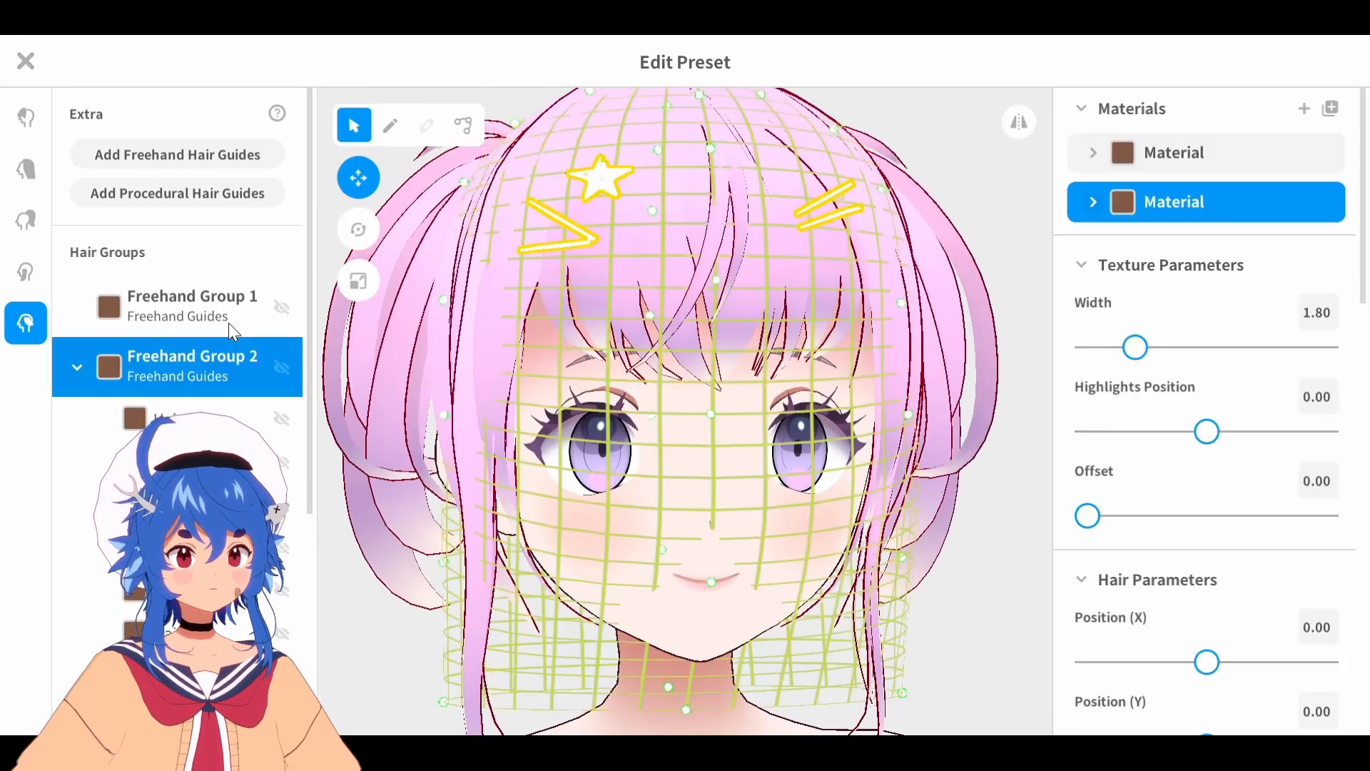
click(1111, 202)
click(1148, 332)
drag(1008, 489, 924, 428)
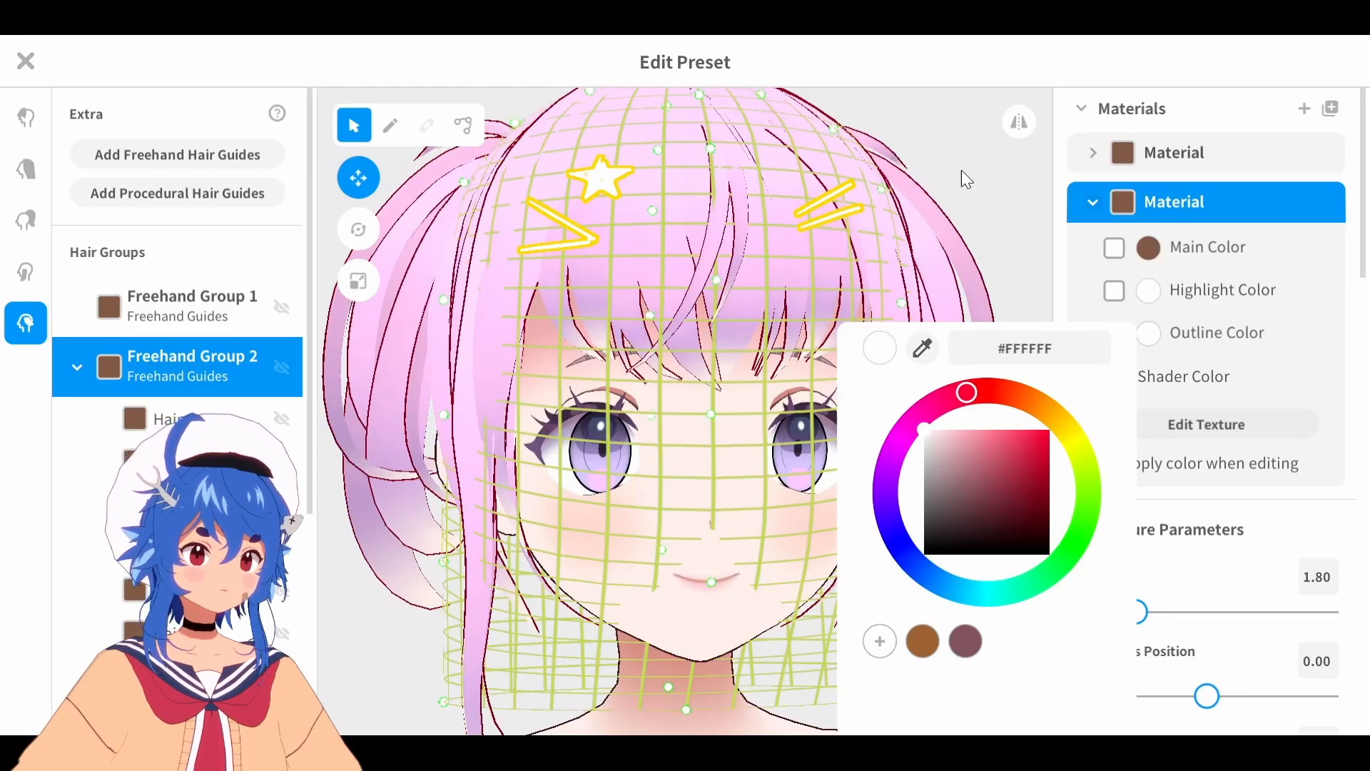
click(962, 171)
click(975, 223)
mouse_move(978, 413)
right_down()
mouse_move(950, 423)
mouse_move(982, 422)
mouse_move(967, 412)
right_up()
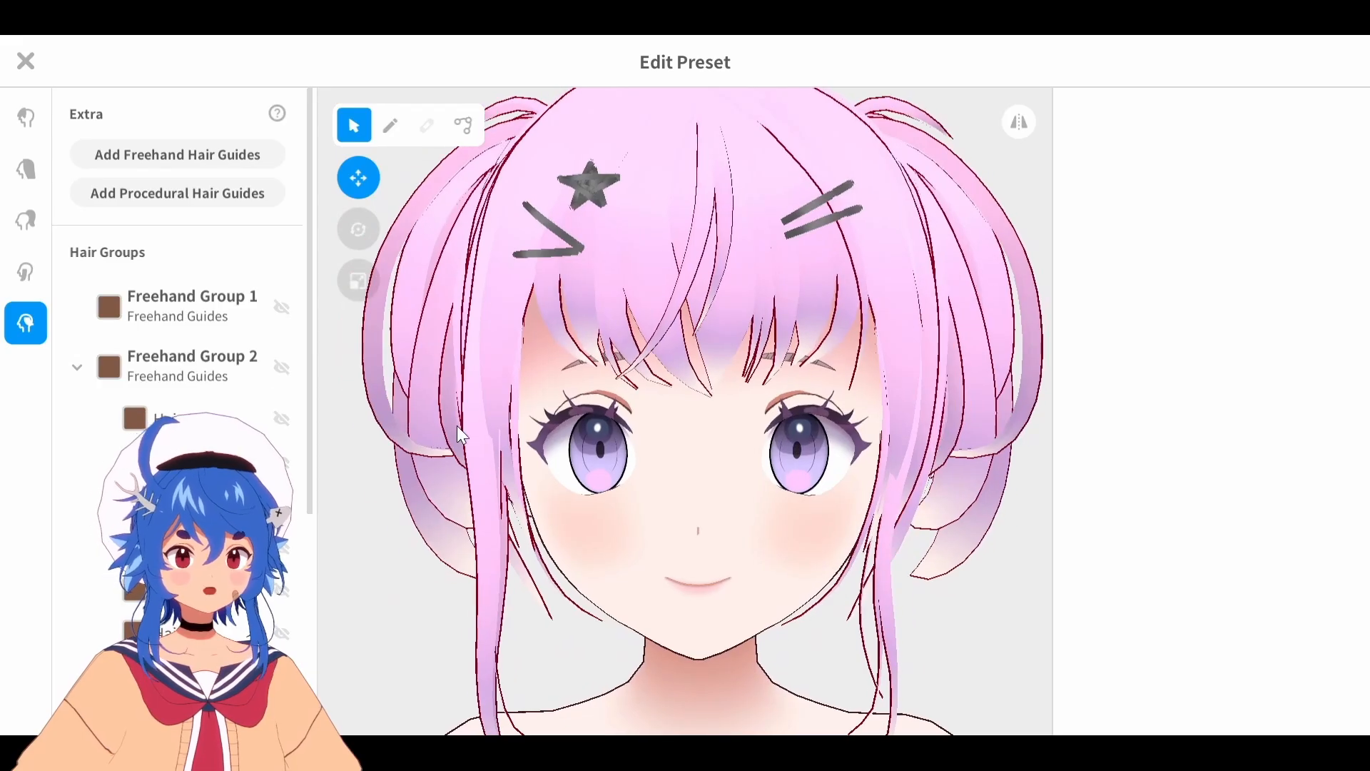
Change the outline color of Freehand Group 2's second material to dark red (#650505)
click(458, 429)
click(1092, 202)
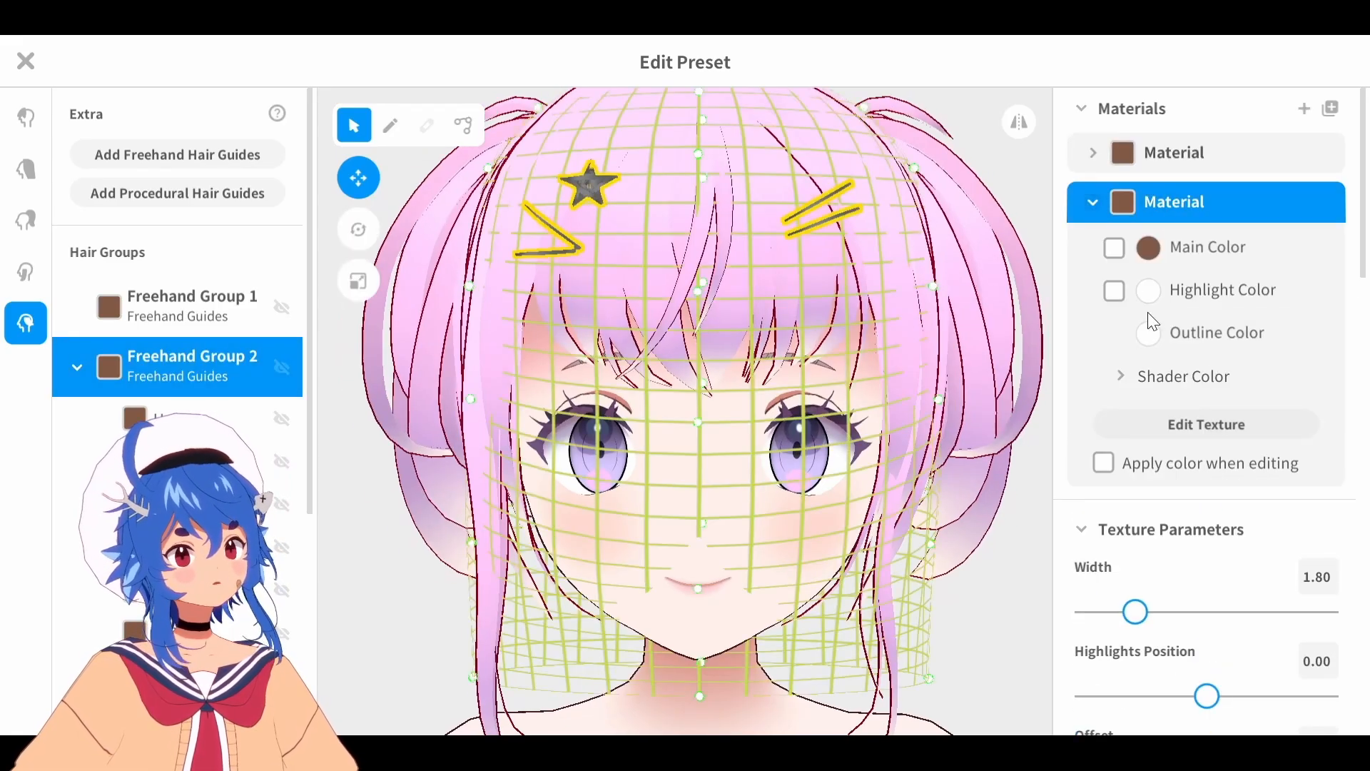
click(1149, 333)
drag(1028, 496, 1047, 511)
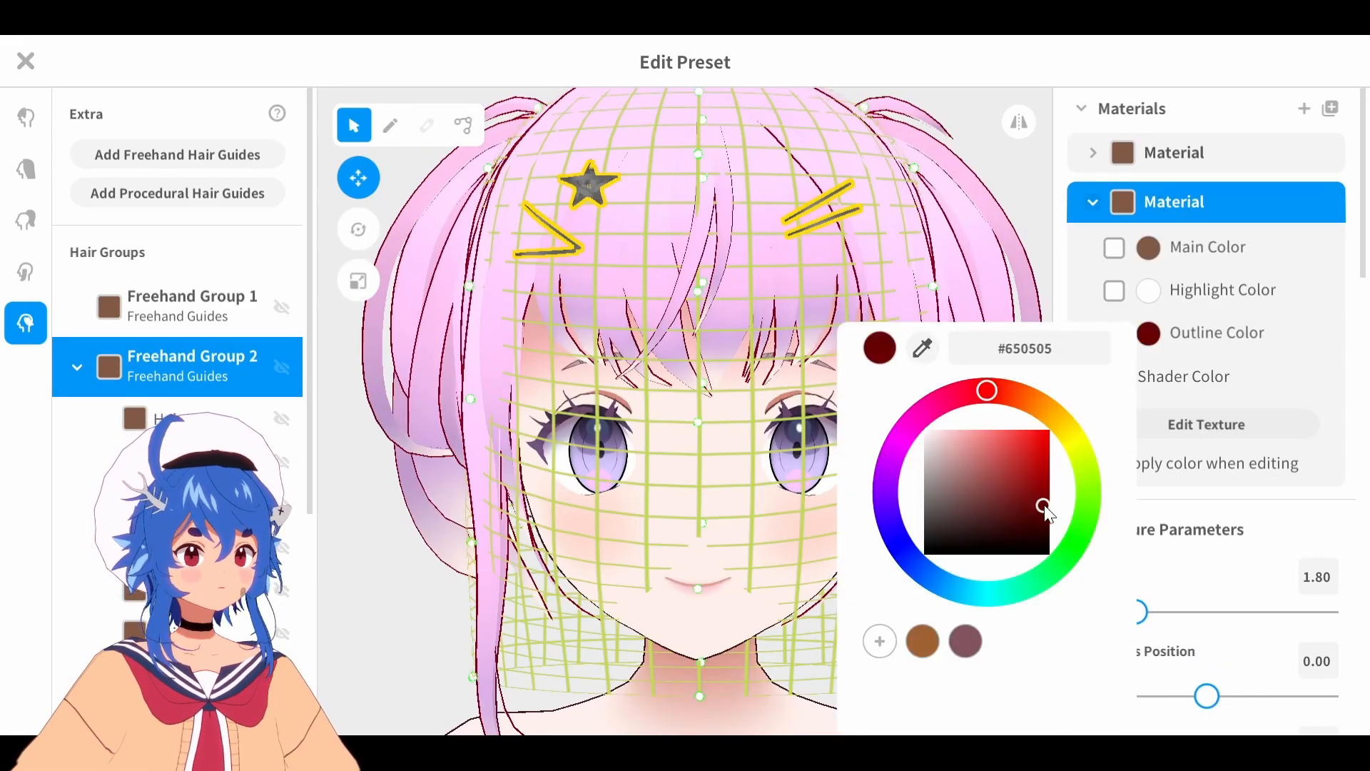
click(1044, 242)
Enable the second material's Main Color, set it to white and collapse the material's settings
click(1150, 247)
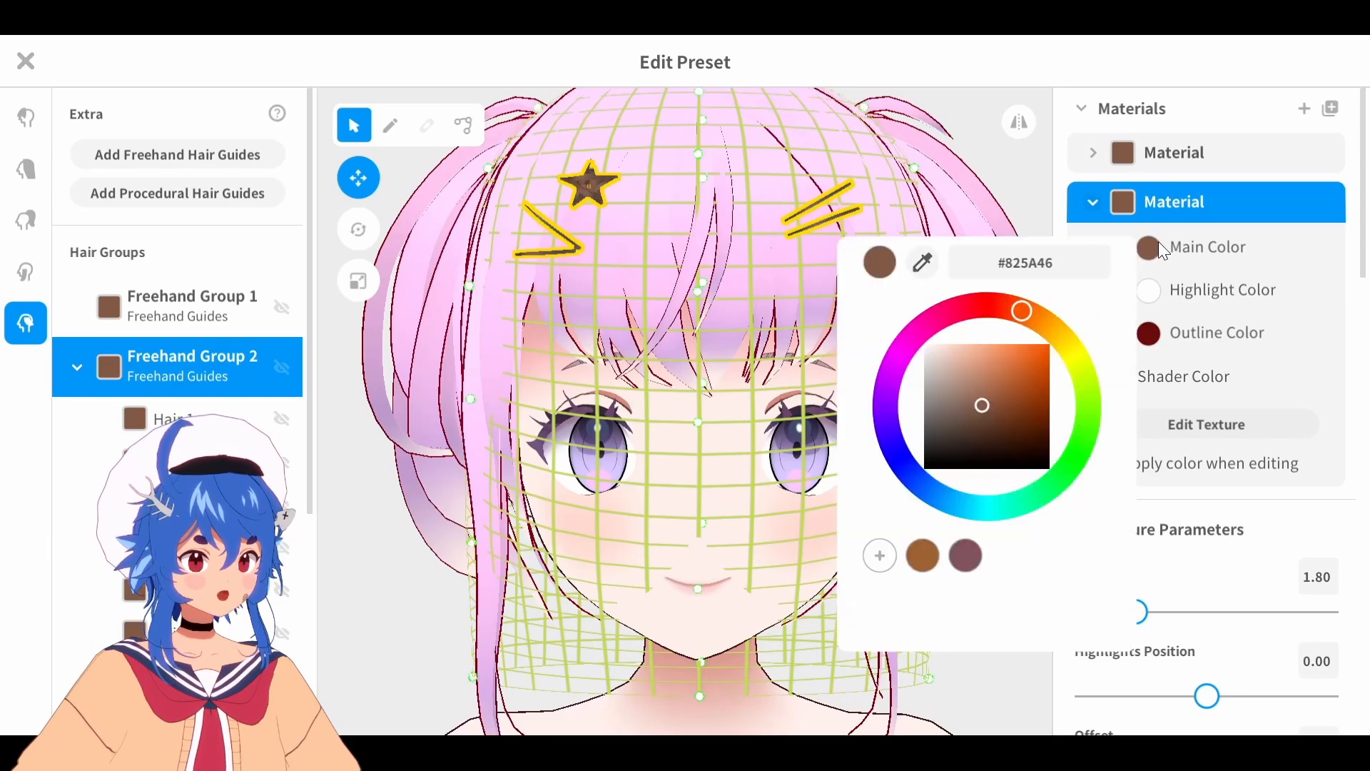
drag(982, 405, 897, 305)
click(1094, 153)
click(1092, 204)
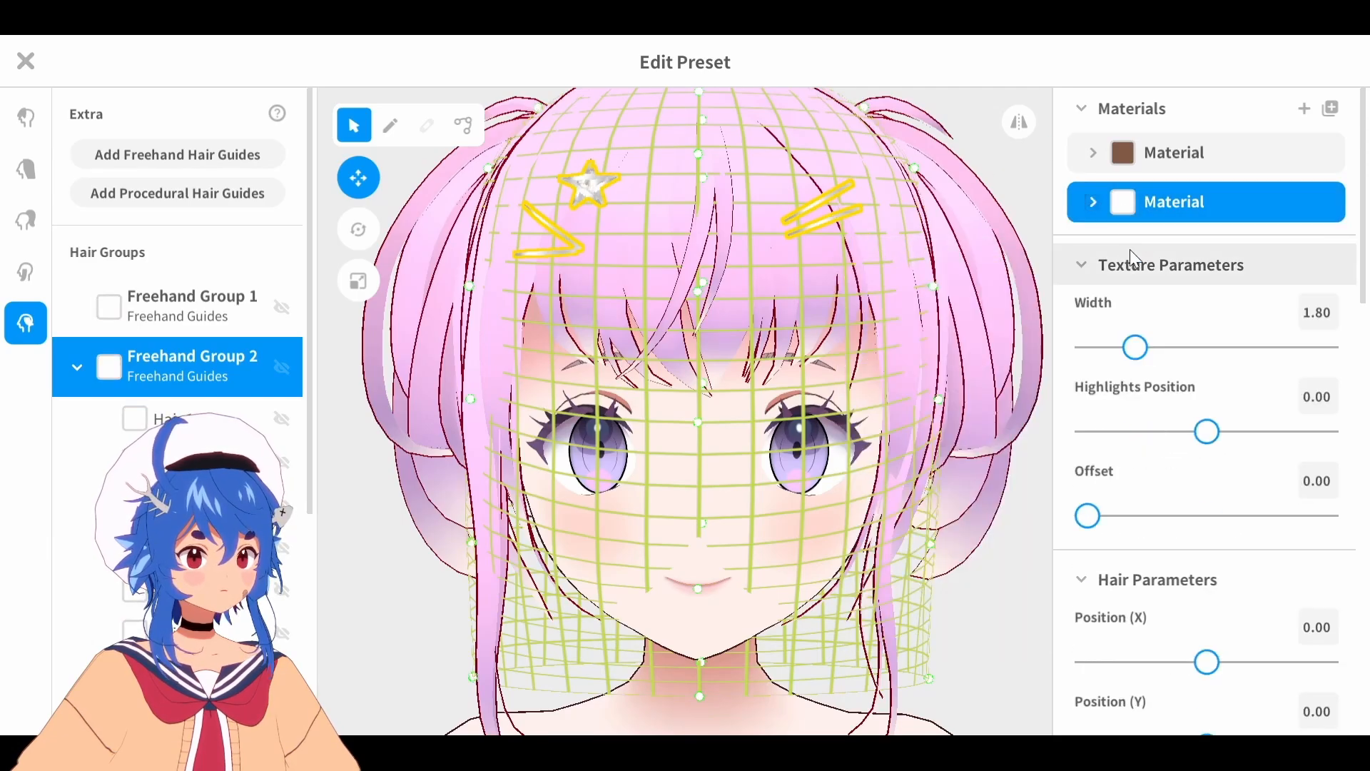
Open the clip material's texture, set the brush width to 300, paint the whole base texture white and return to the preset
click(1178, 202)
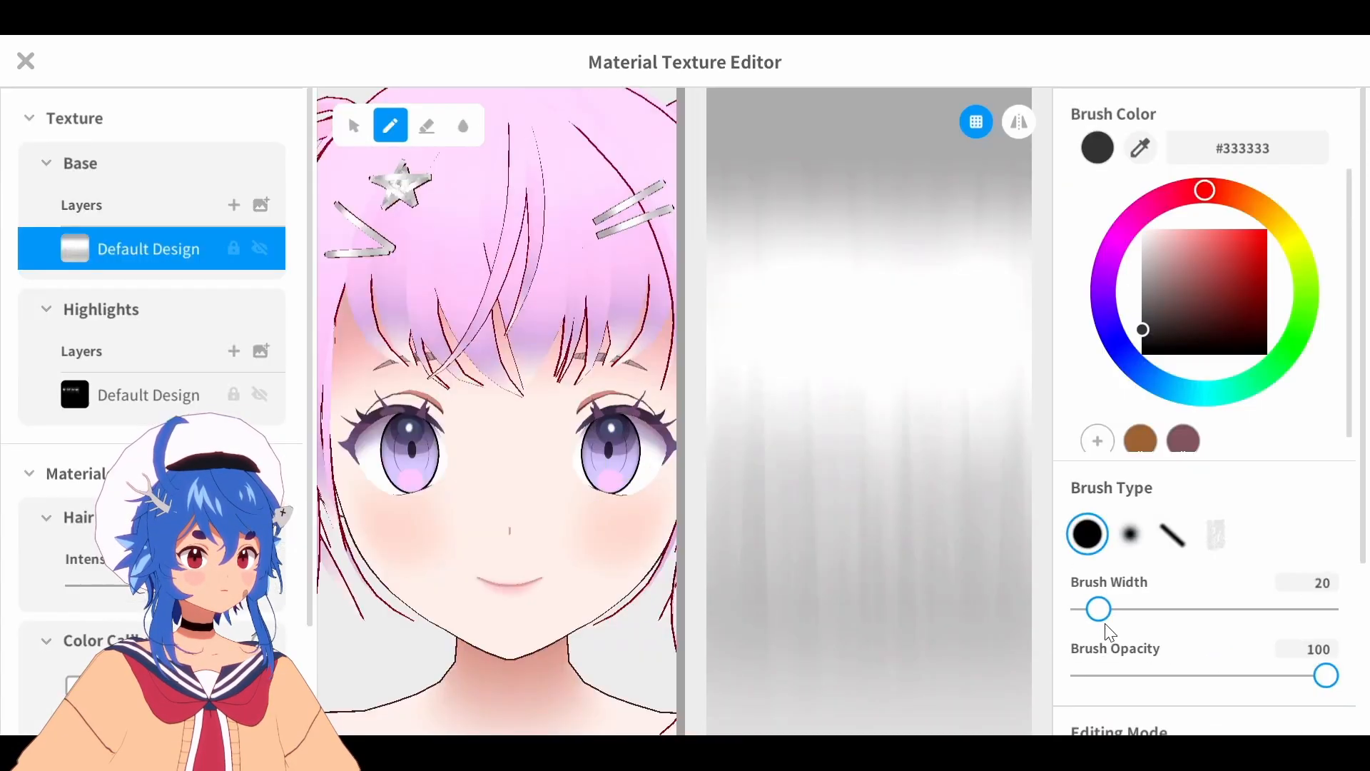
drag(1096, 610, 1326, 609)
mouse_move(949, 679)
mouse_down()
mouse_move(956, 707)
mouse_move(785, 499)
mouse_up()
mouse_move(996, 406)
mouse_down()
mouse_move(799, 153)
mouse_move(664, 522)
mouse_up()
drag(1155, 246, 1103, 184)
mouse_move(887, 151)
mouse_down()
mouse_move(956, 136)
mouse_move(819, 437)
mouse_move(829, 703)
mouse_move(992, 717)
mouse_up()
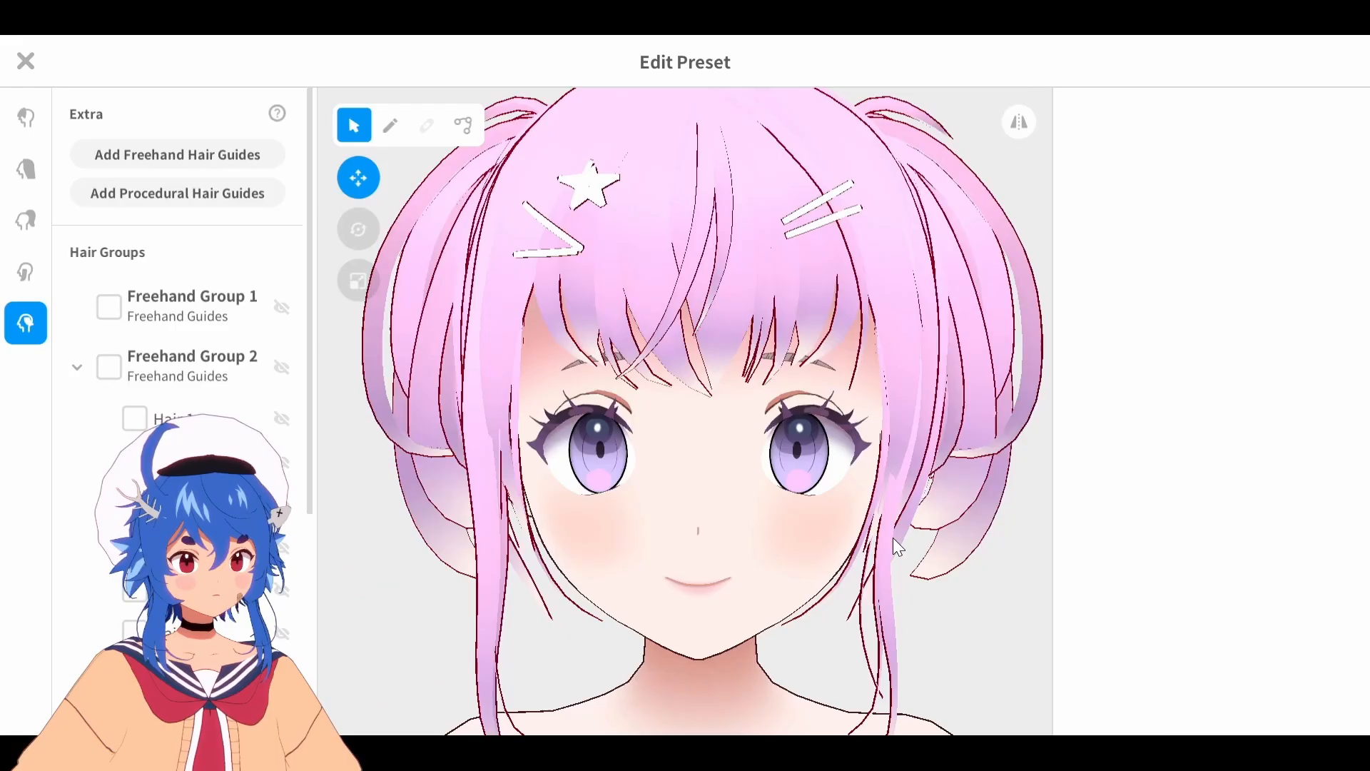
Delete, one by one, the strands filling the inside of the star clip from Freehand Group 2
scroll(893, 538, down, 8)
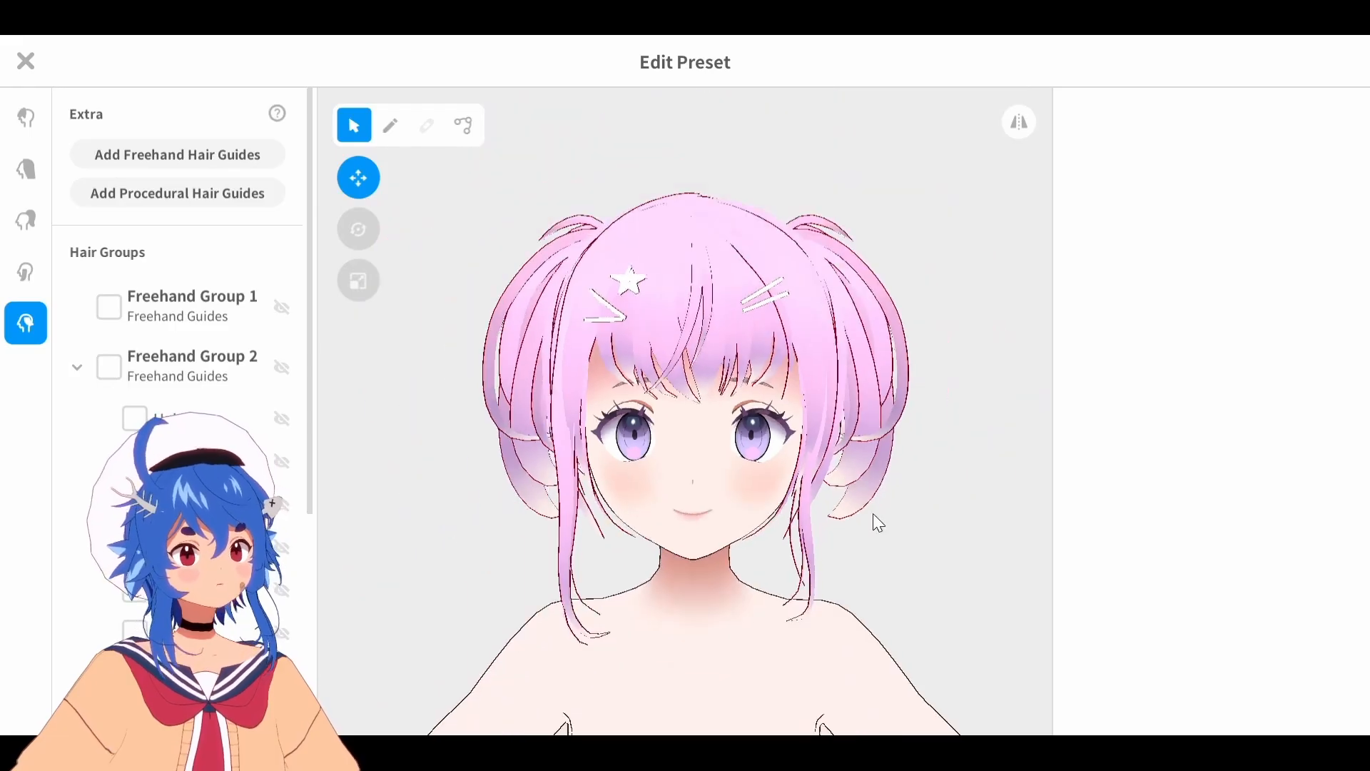
scroll(850, 499, up, 5)
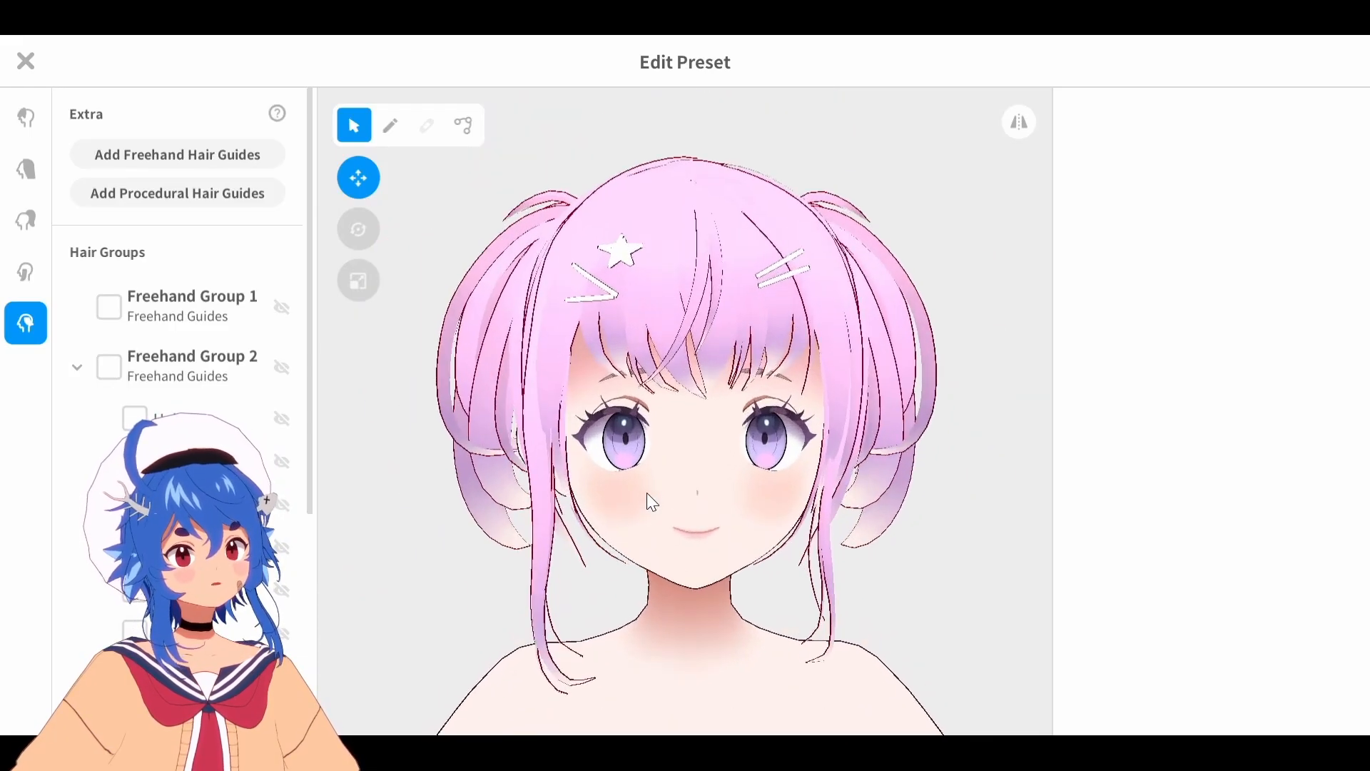
scroll(214, 443, down, 3)
scroll(529, 391, up, 5)
middle_drag(527, 128, 575, 374)
scroll(186, 484, down, 3)
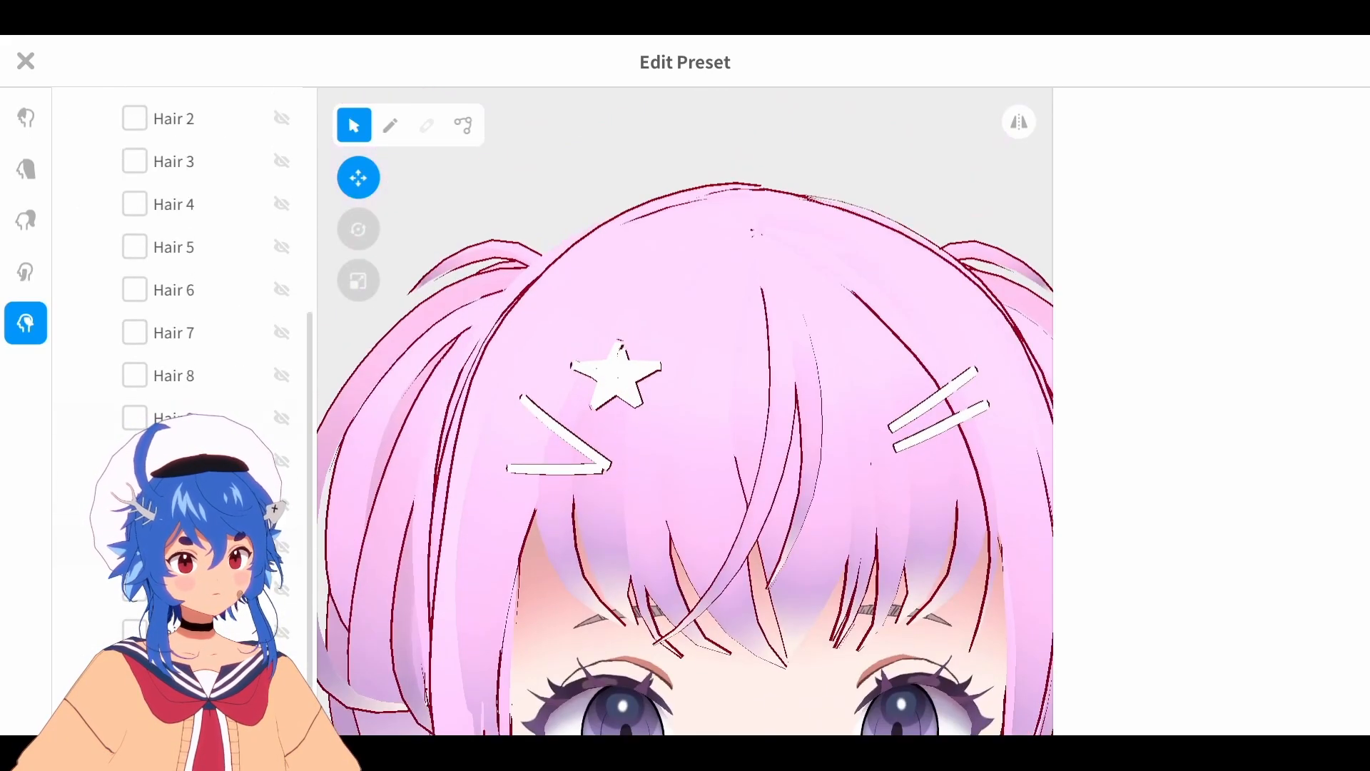
right_click(183, 485)
click(239, 611)
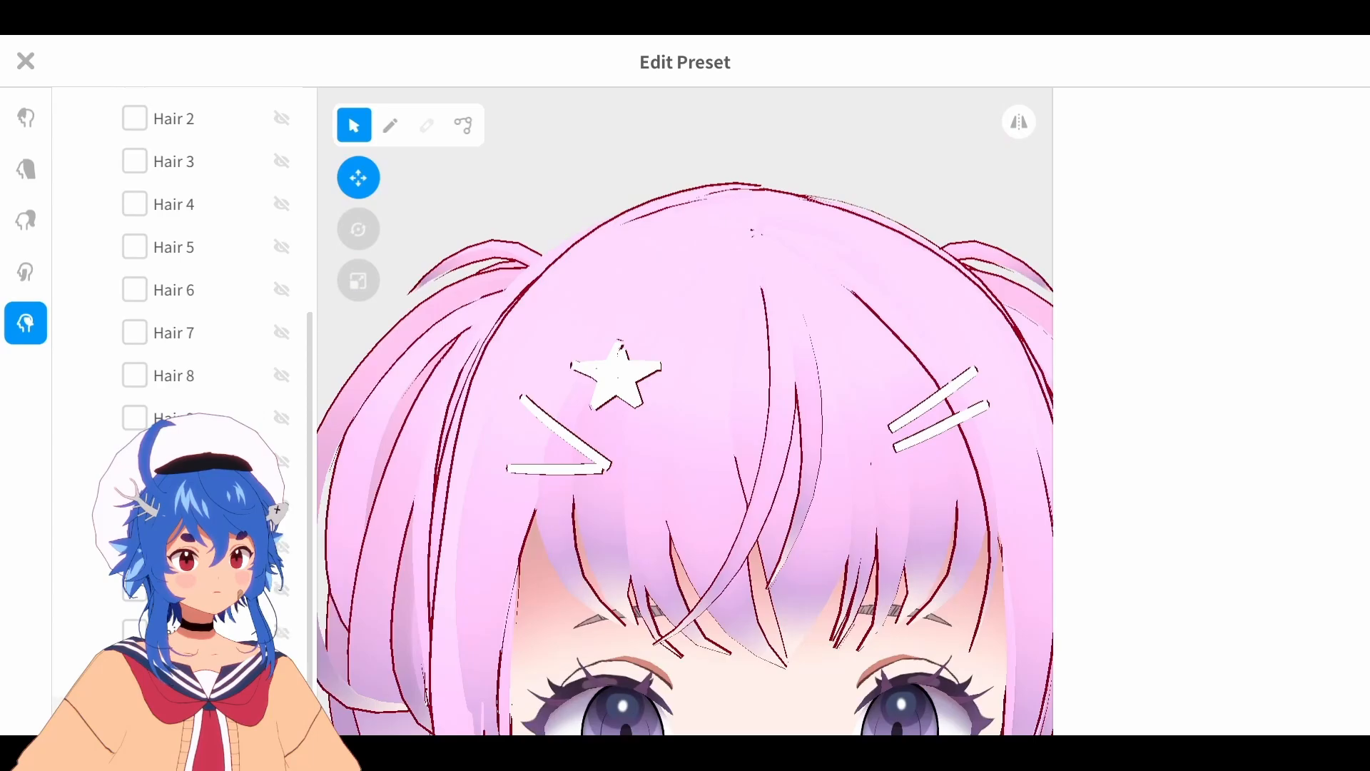
click(184, 492)
right_click(185, 489)
click(229, 680)
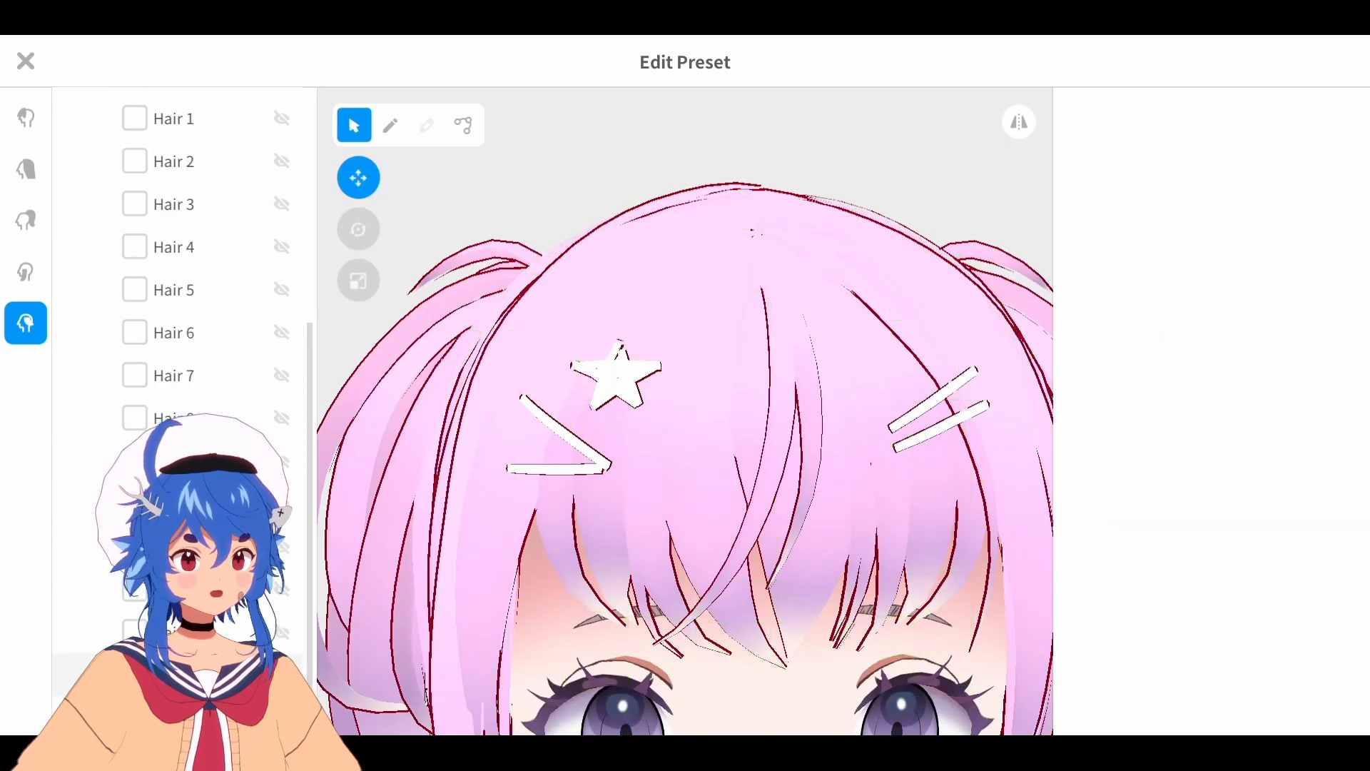
right_click(183, 467)
click(230, 663)
right_click(181, 487)
click(229, 684)
right_click(194, 463)
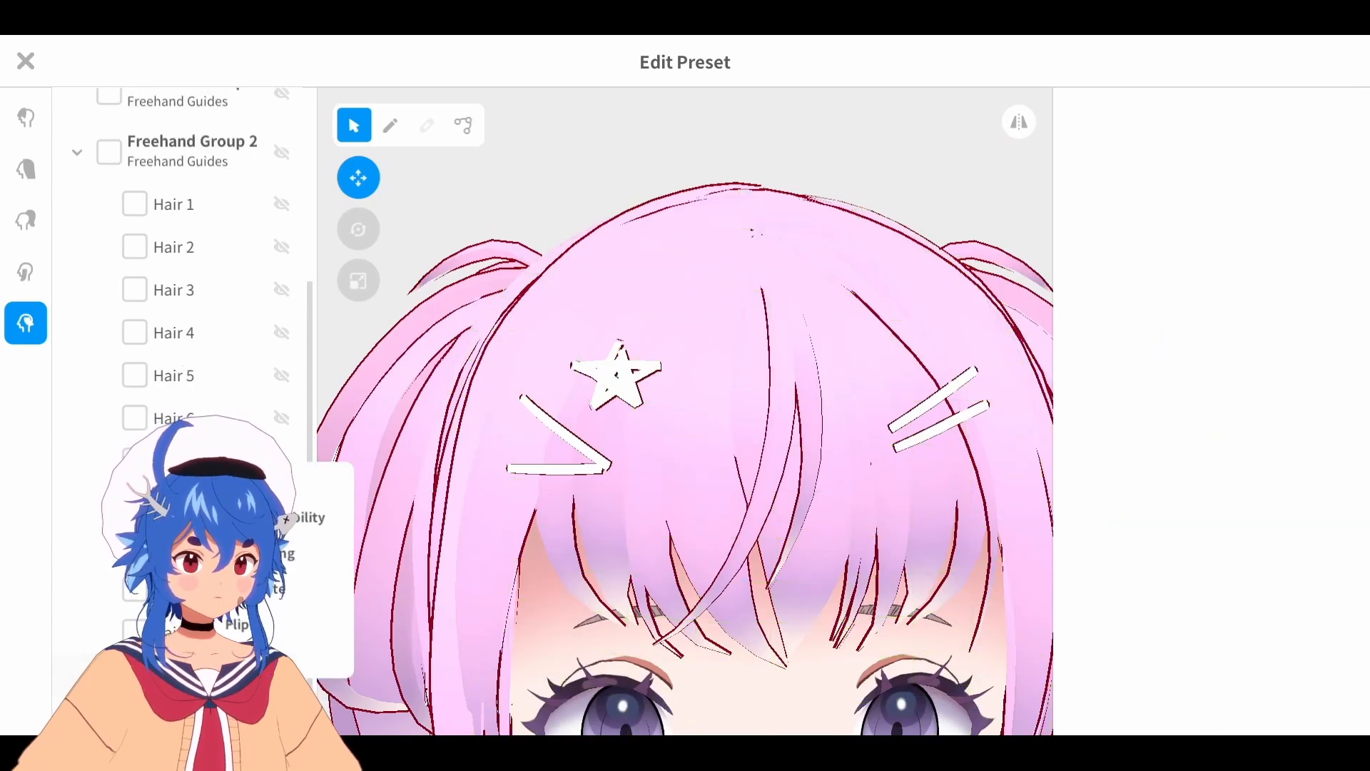
click(230, 660)
right_click(186, 486)
click(225, 683)
right_click(177, 482)
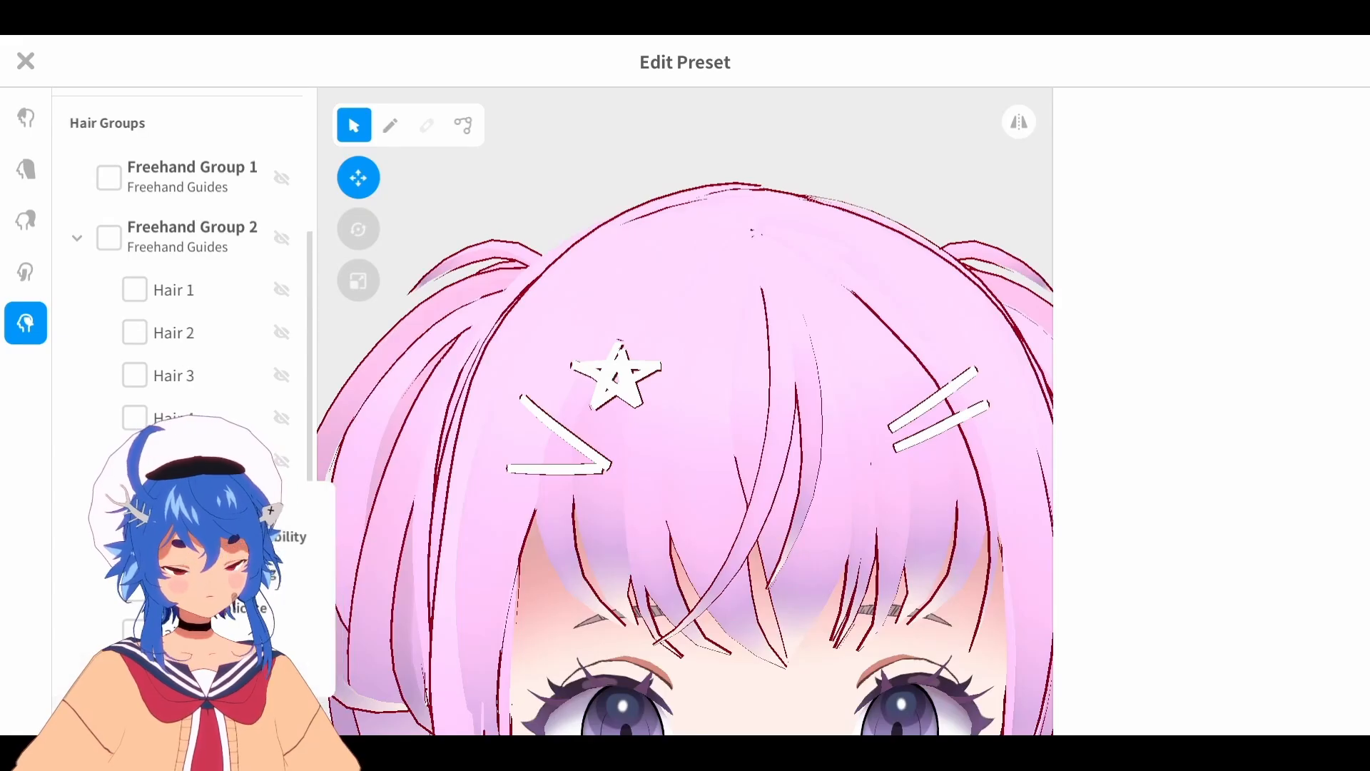
click(229, 678)
right_click(181, 488)
click(230, 685)
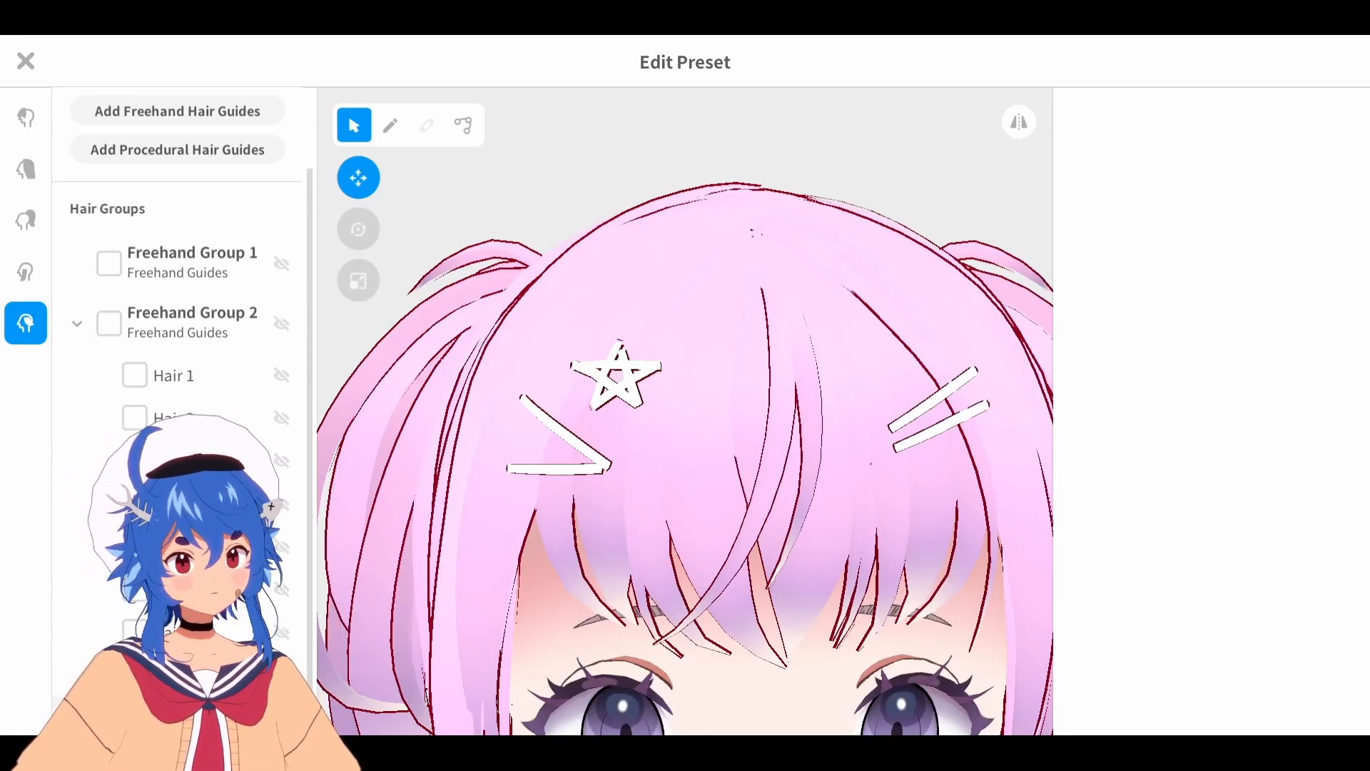
Delete the remaining line strands of the star clip, keeping the V-shaped and parallel bar clips
right_click(179, 492)
click(229, 686)
right_click(173, 487)
click(227, 681)
right_click(173, 474)
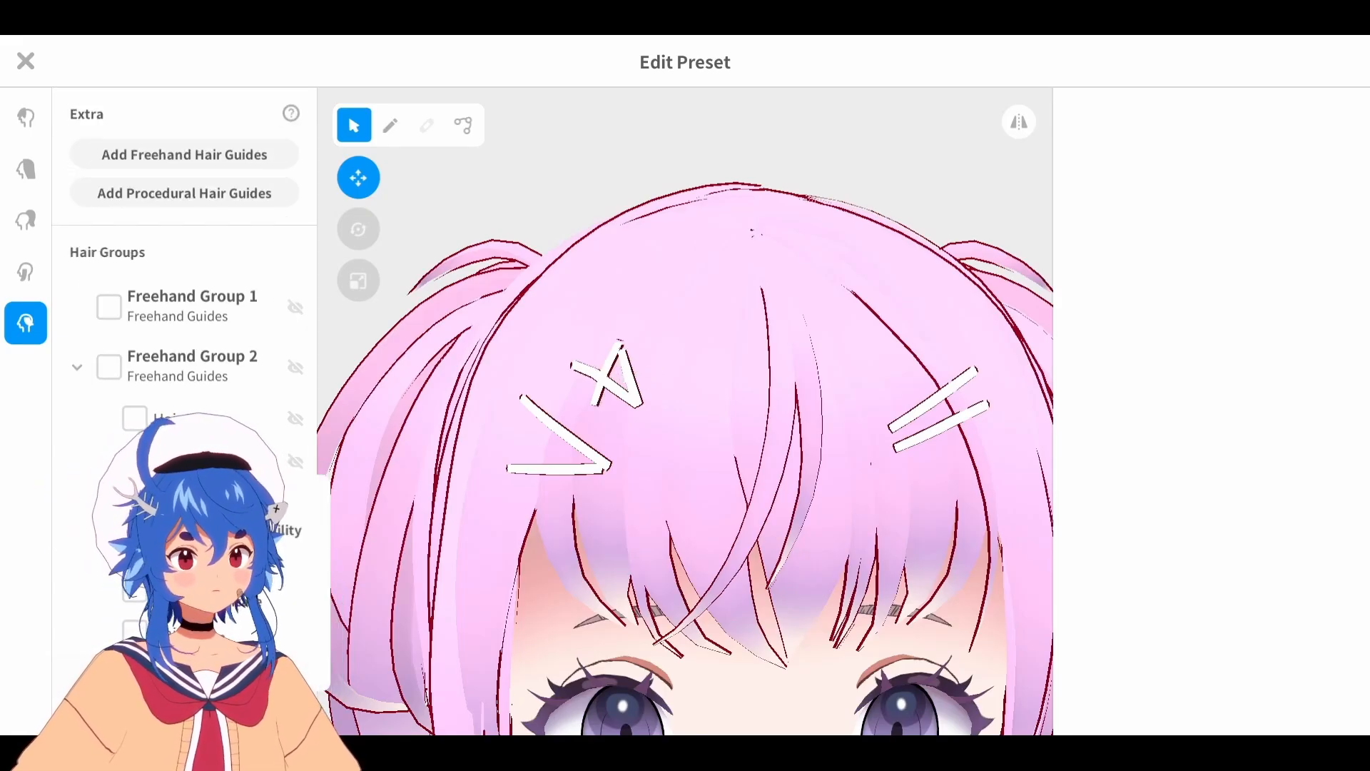
click(225, 671)
right_click(176, 421)
click(226, 616)
right_click(195, 409)
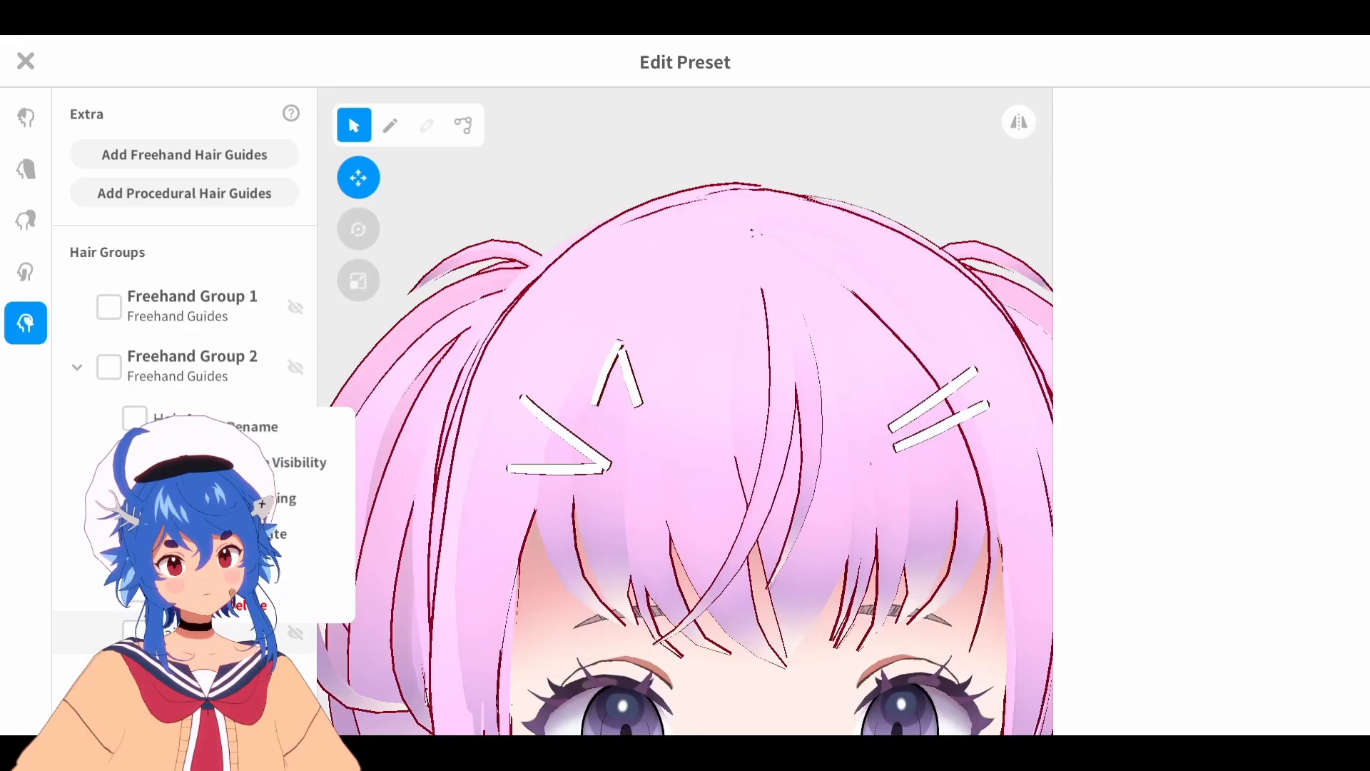
click(244, 605)
right_click(179, 481)
click(229, 677)
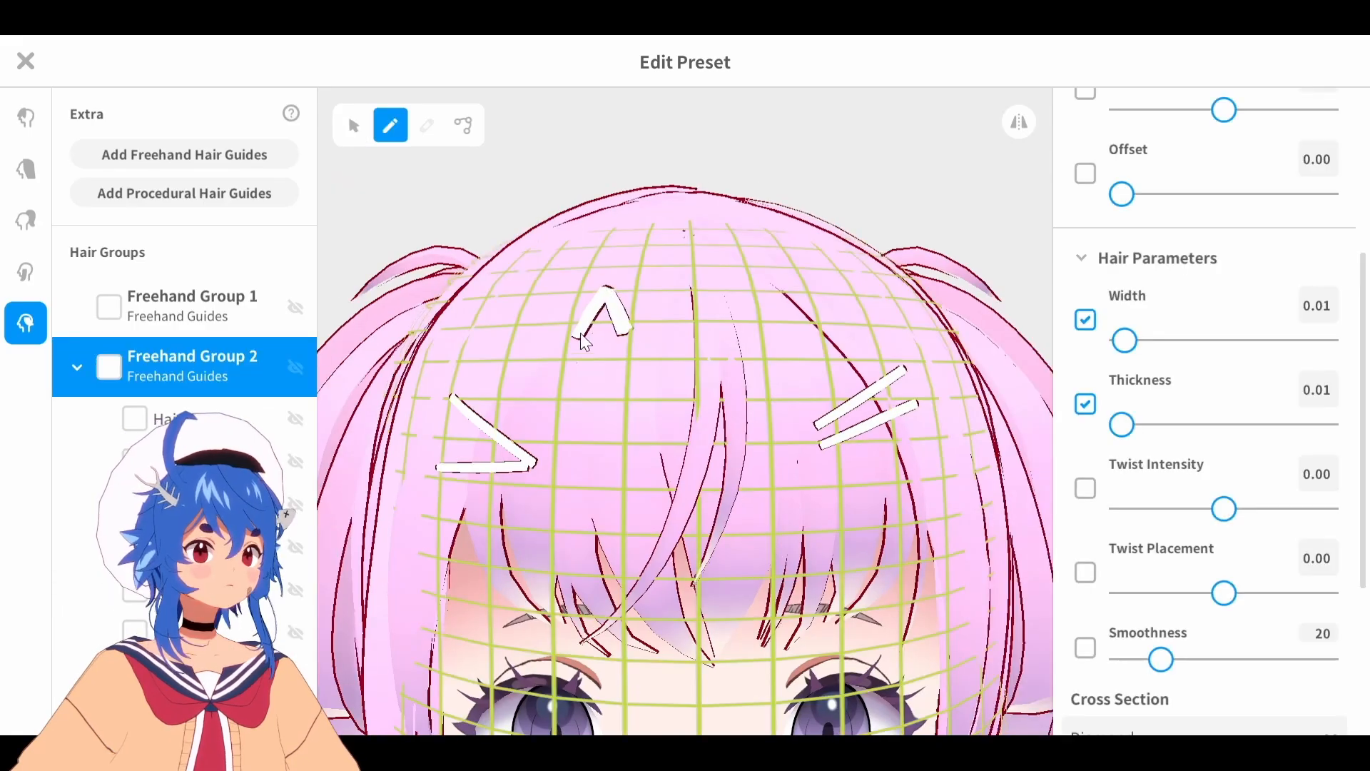
Draw a larger open star outline above the V clip in Freehand Group 2, with two short trailing strokes beside it, and deselect the group
drag(541, 341, 534, 350)
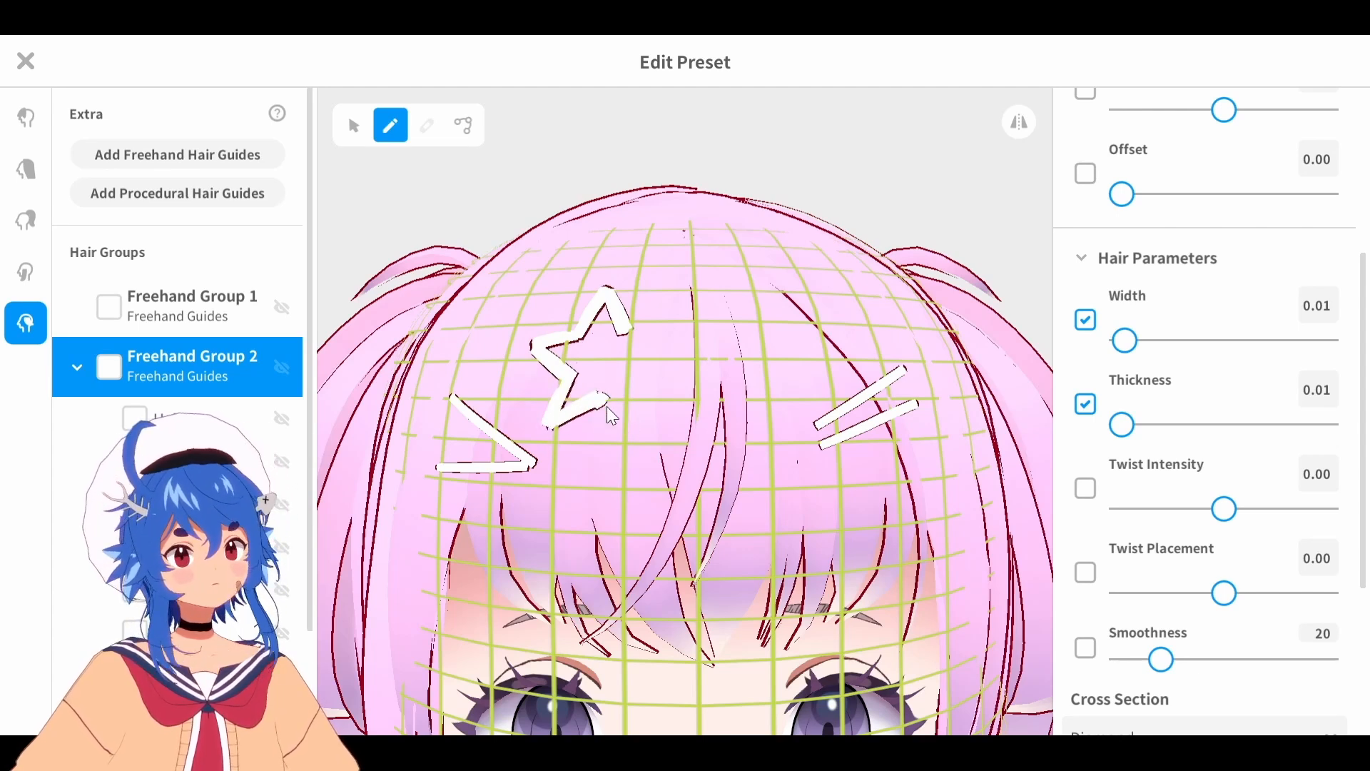
drag(644, 435, 635, 350)
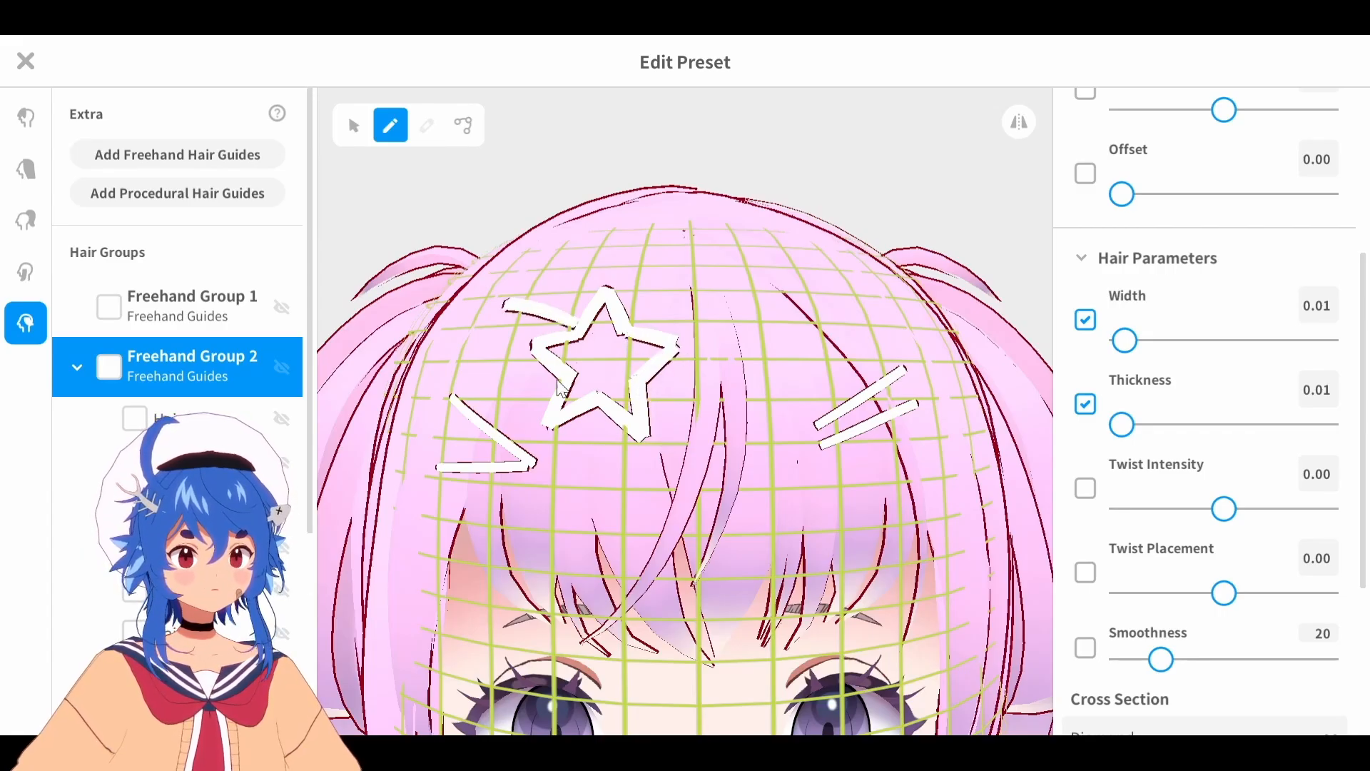
drag(560, 387, 494, 393)
click(954, 159)
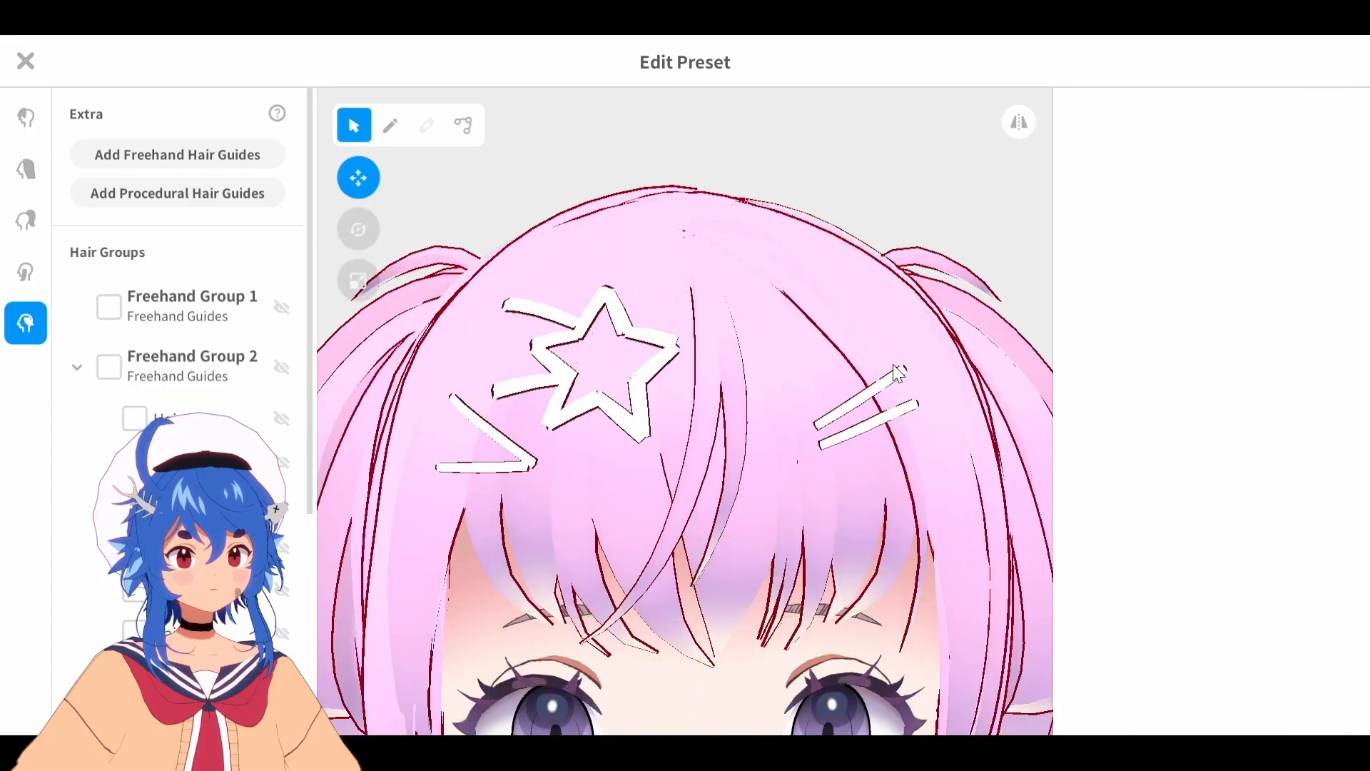
Slim all the clips in Freehand Group 2 to a Width Ratio of 0.65 and a Thickness Ratio of 0.71, and deselect the group
scroll(897, 373, down, 5)
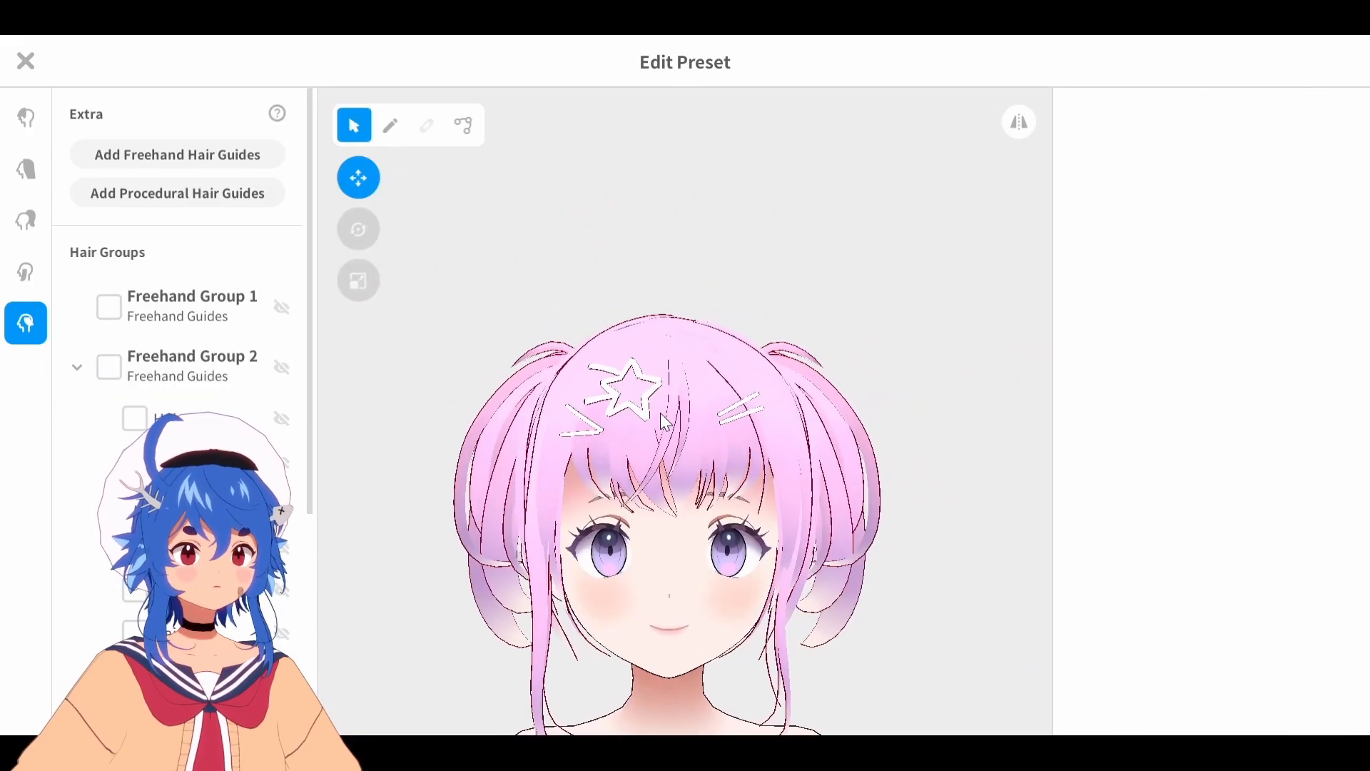
mouse_move(669, 414)
right_down()
mouse_move(794, 477)
mouse_move(806, 440)
mouse_move(877, 445)
mouse_move(744, 429)
right_up()
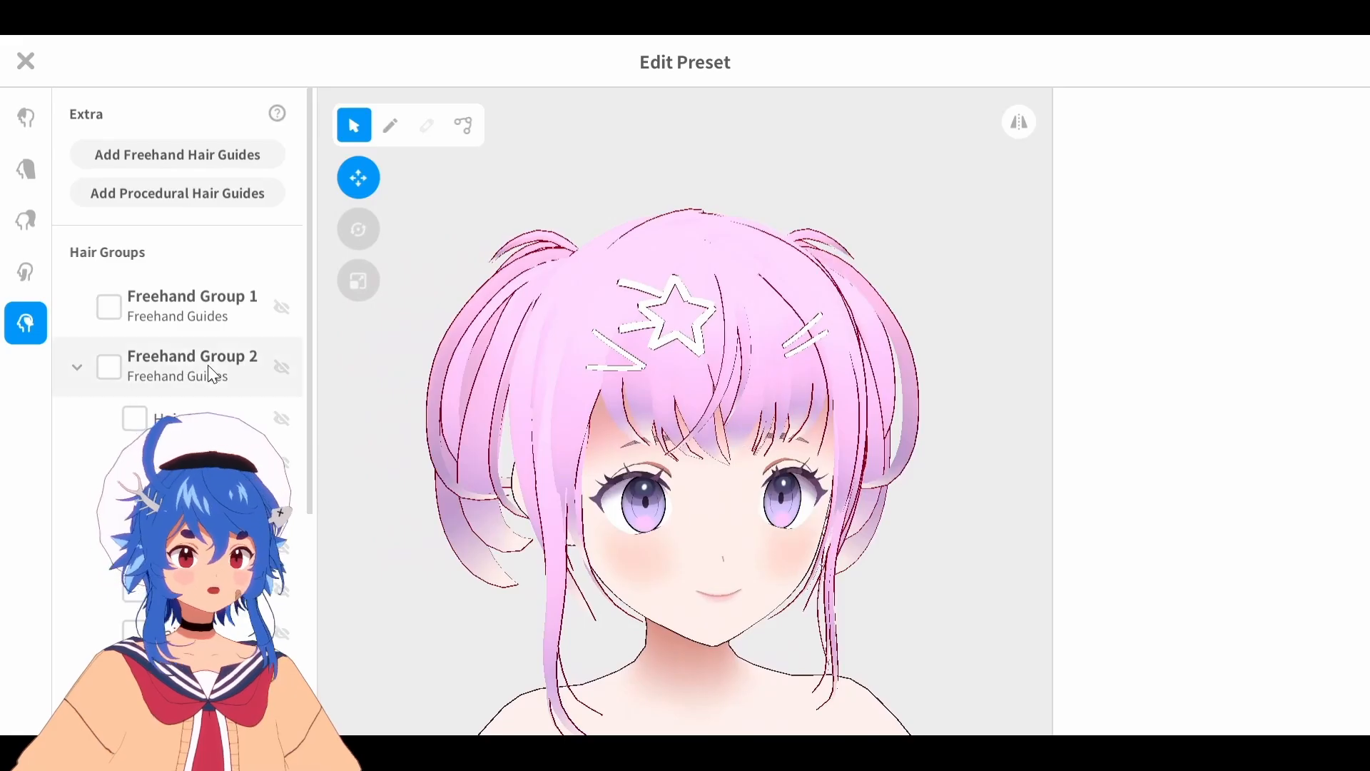
click(255, 375)
scroll(1221, 532, down, 3)
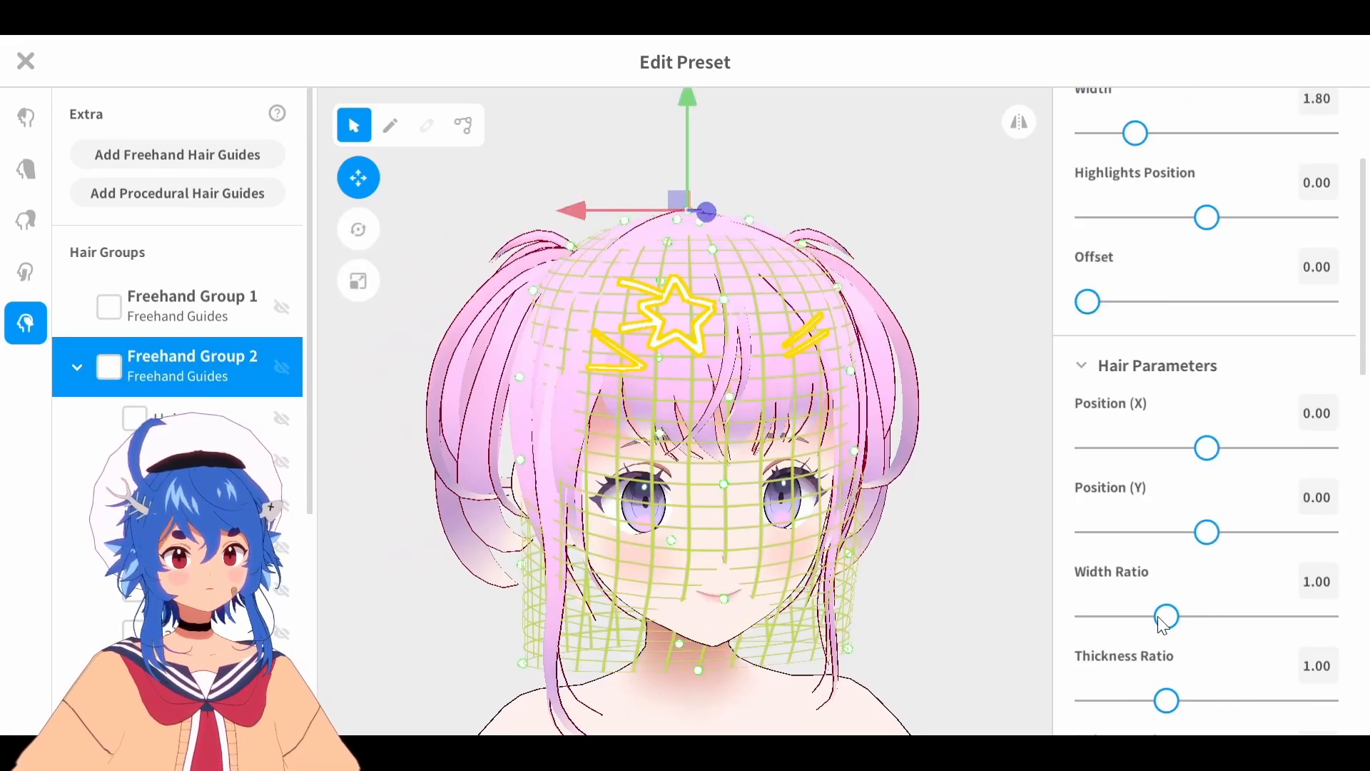
drag(1169, 613, 1136, 627)
drag(1165, 700, 1143, 700)
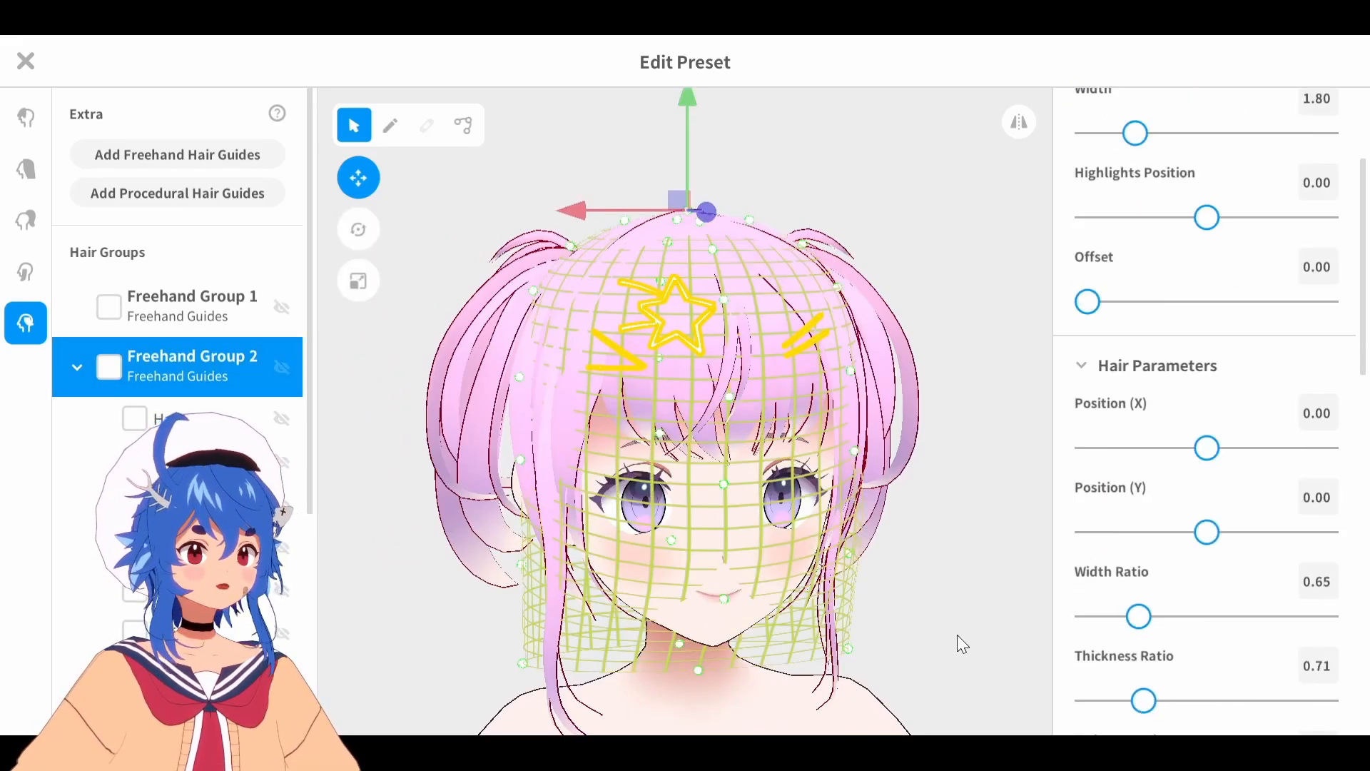
click(935, 627)
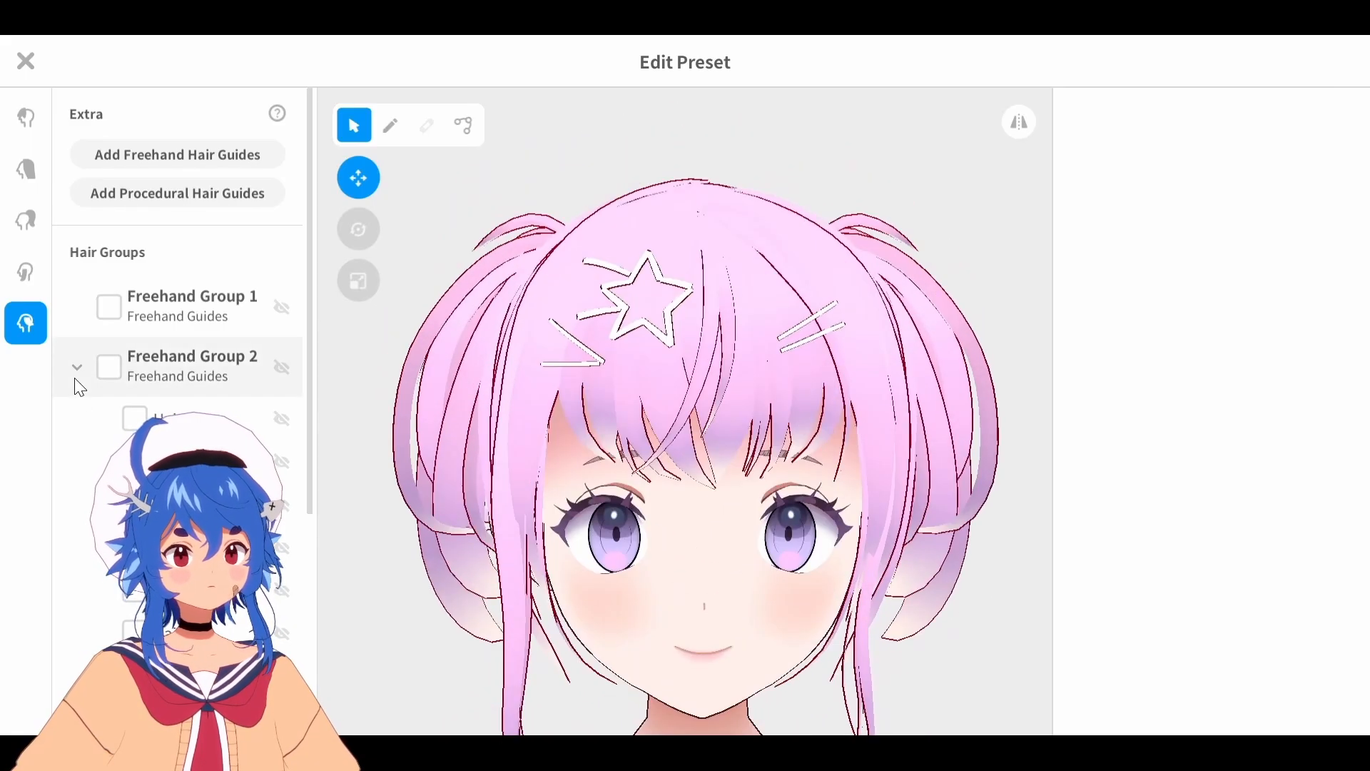
Collapse Freehand Group 2 and add a new freehand hair guide group
click(78, 376)
click(76, 370)
click(429, 335)
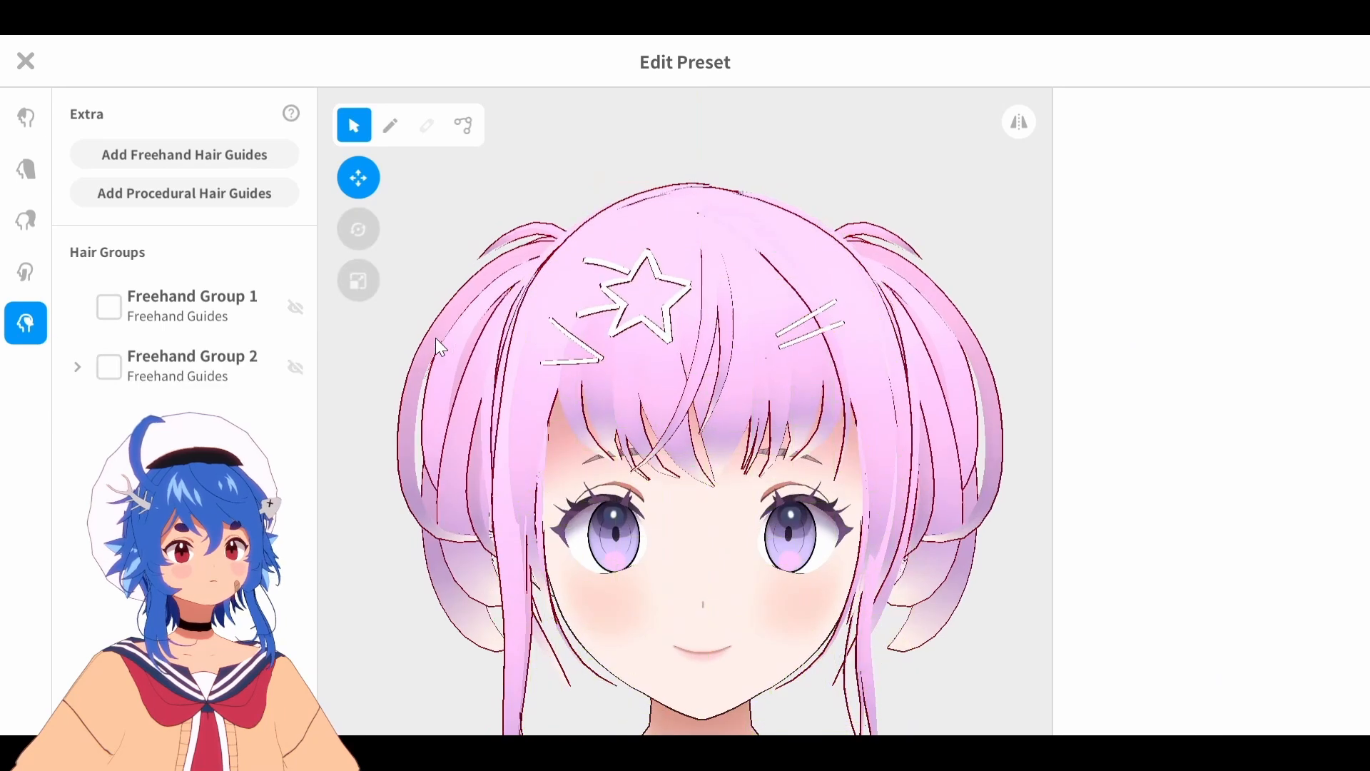
click(152, 167)
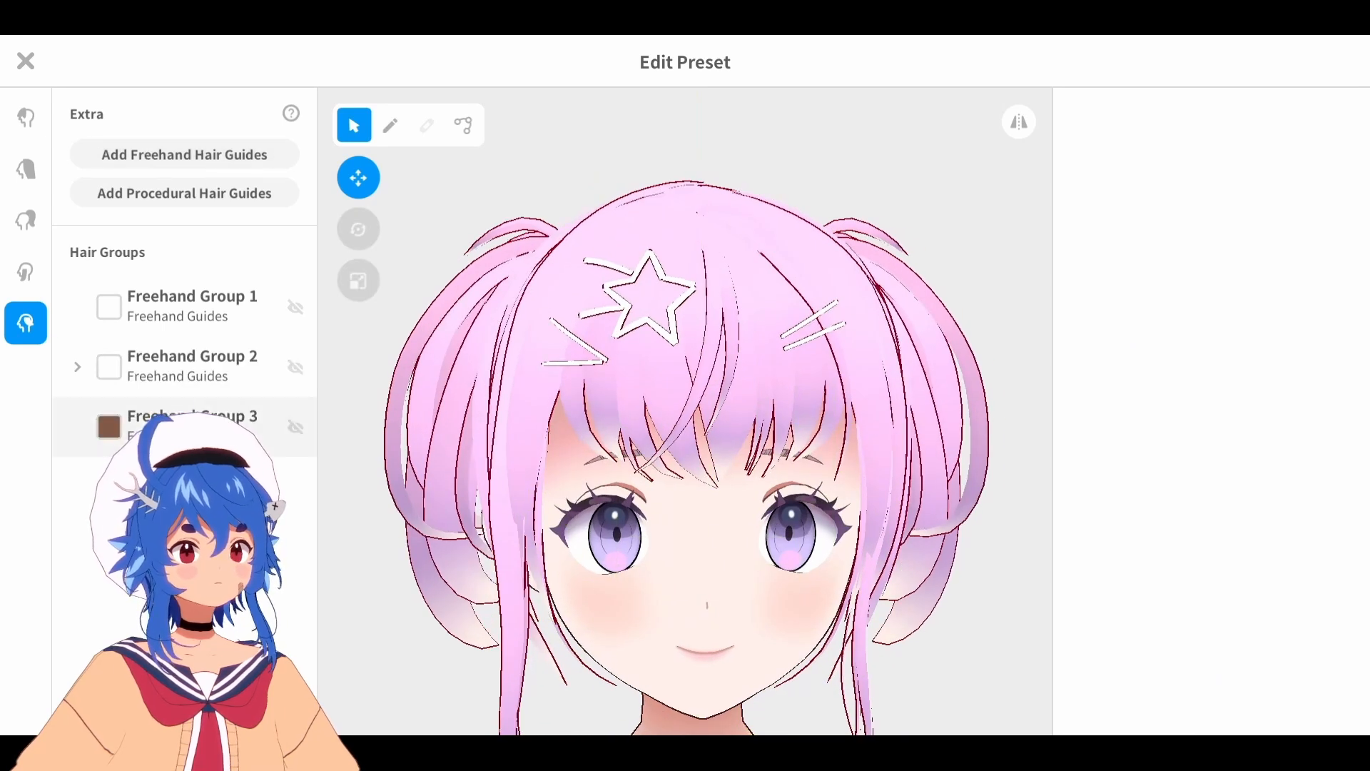
Pull the front control points of Freehand Group 3's guide outward from the head and face, and add a new hair material
mouse_move(854, 346)
right_down()
mouse_move(891, 344)
mouse_move(840, 327)
right_up()
drag(743, 299, 802, 284)
drag(768, 383, 819, 396)
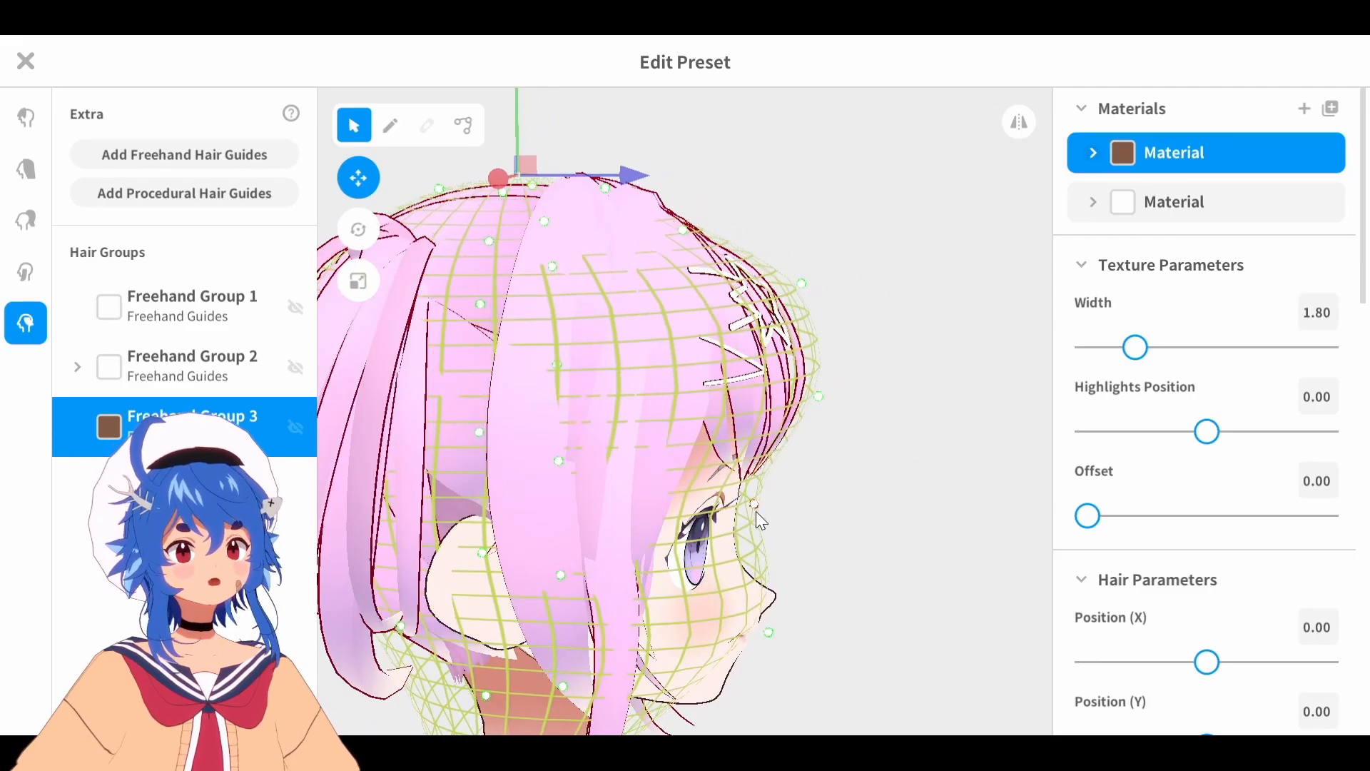
drag(755, 506, 779, 509)
drag(689, 227, 698, 221)
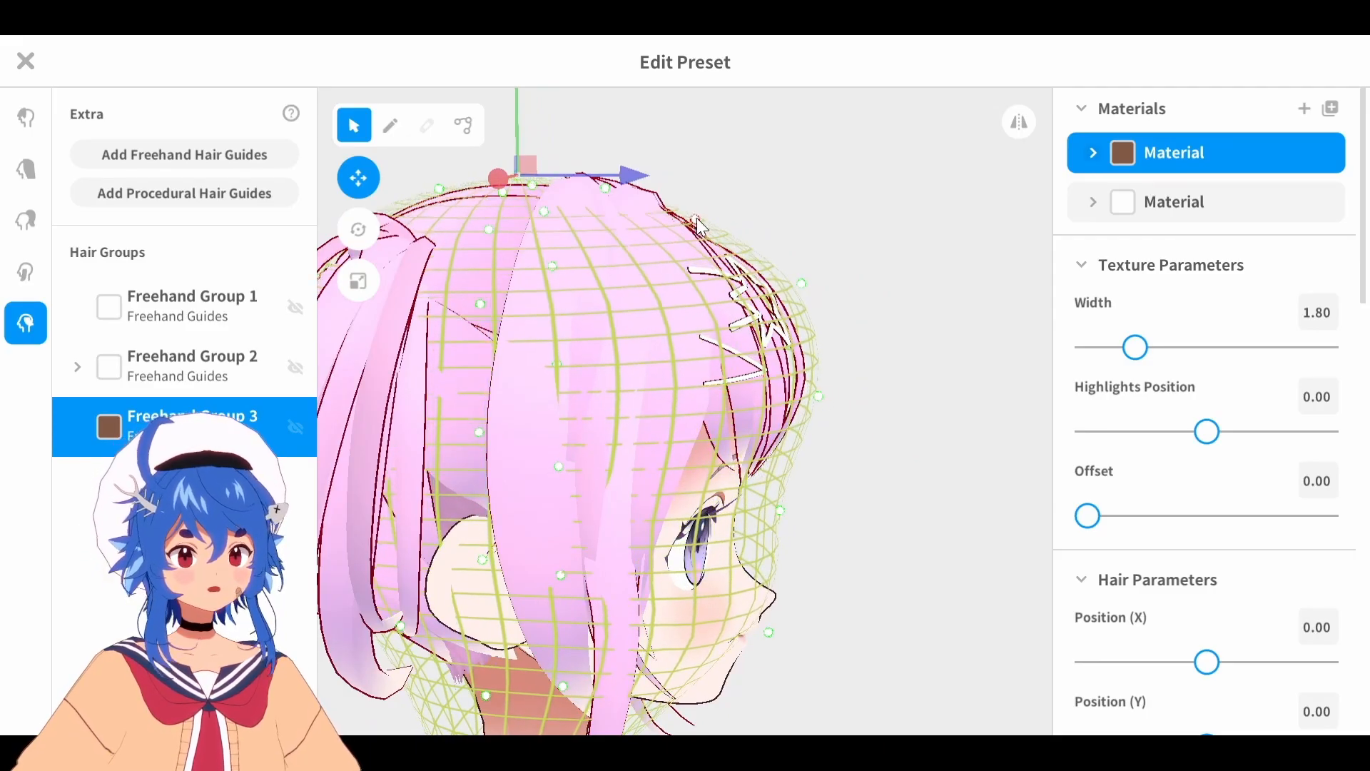
click(1303, 109)
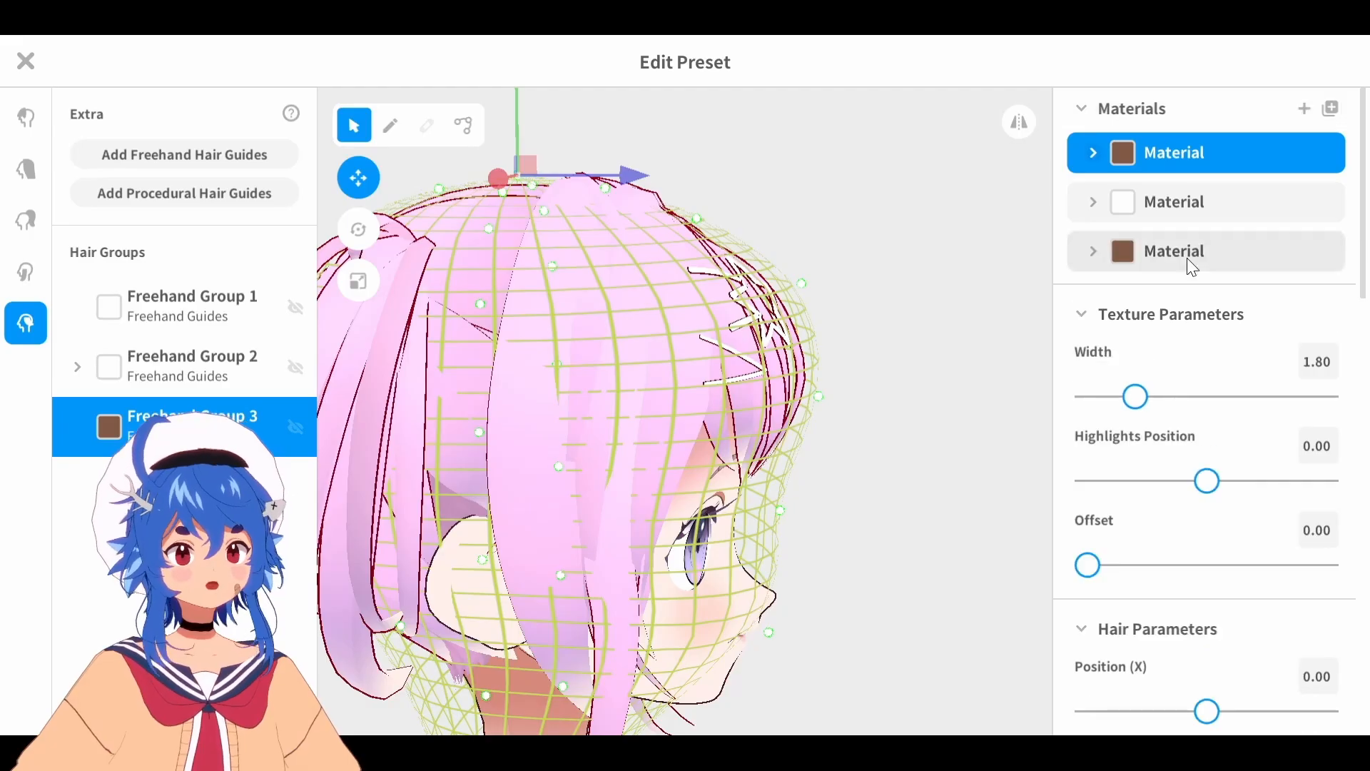
Set Freehand Group 3's curve to Straight and its cross section to Flat, and raise the curve's start point until the graph is nearly level
right_drag(829, 279, 793, 276)
scroll(793, 277, up, 4)
middle_drag(791, 277, 752, 301)
scroll(1204, 455, down, 3)
scroll(1184, 465, down, 10)
click(1149, 467)
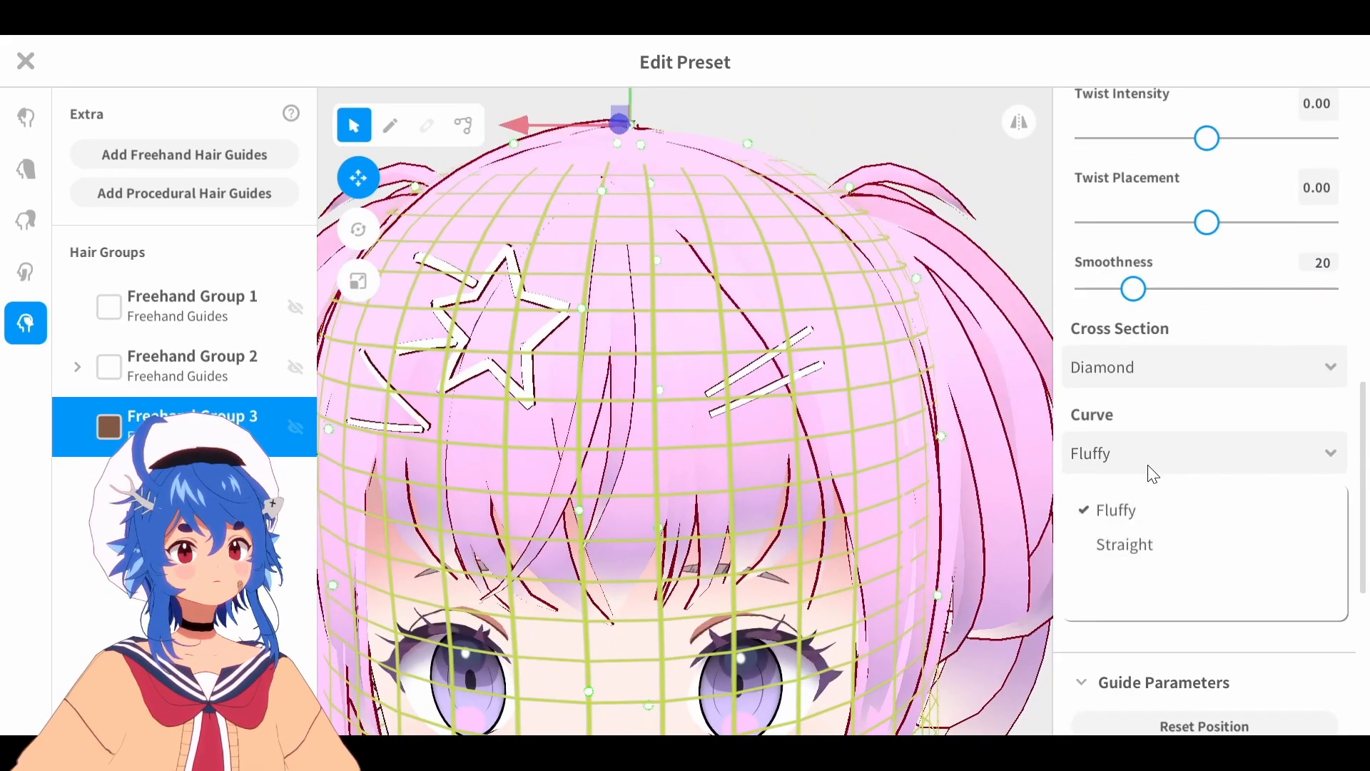
click(1127, 546)
click(1128, 367)
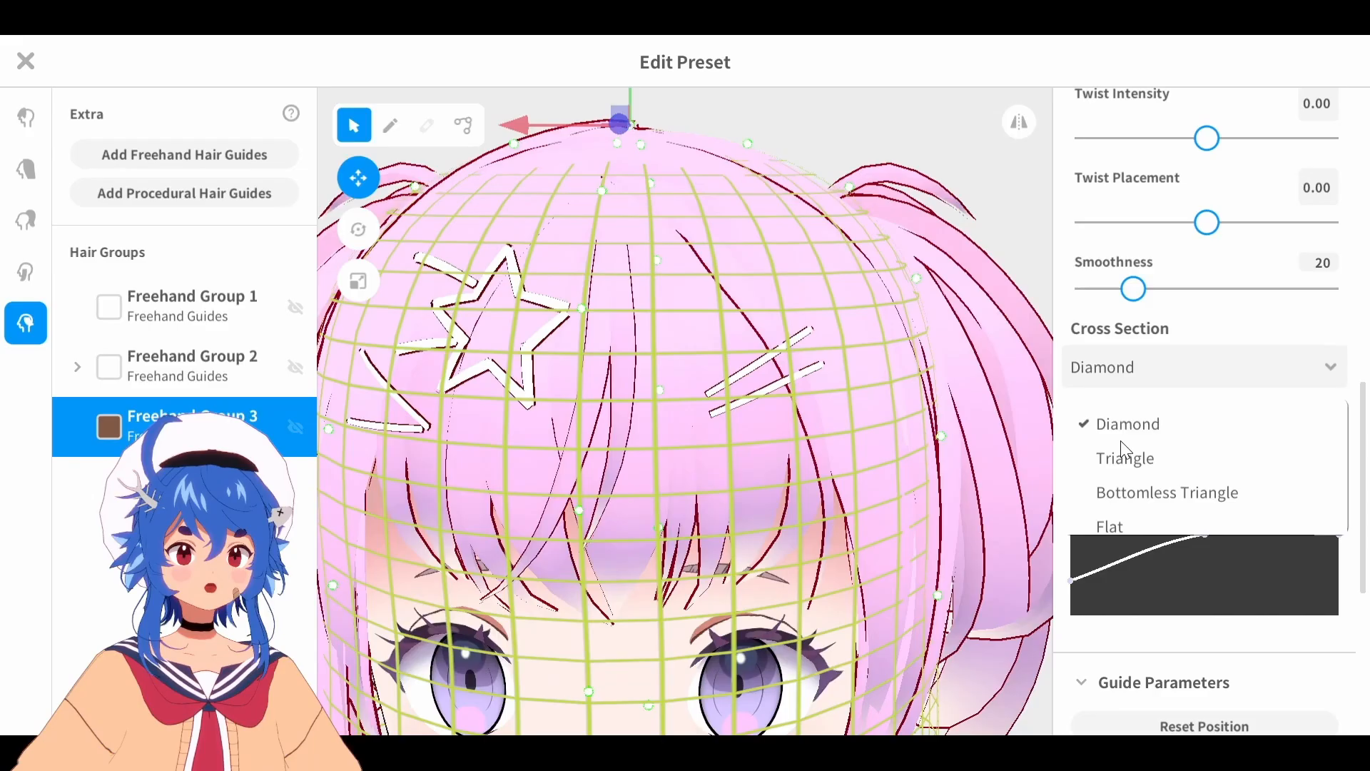
click(1115, 521)
drag(1069, 590, 1068, 541)
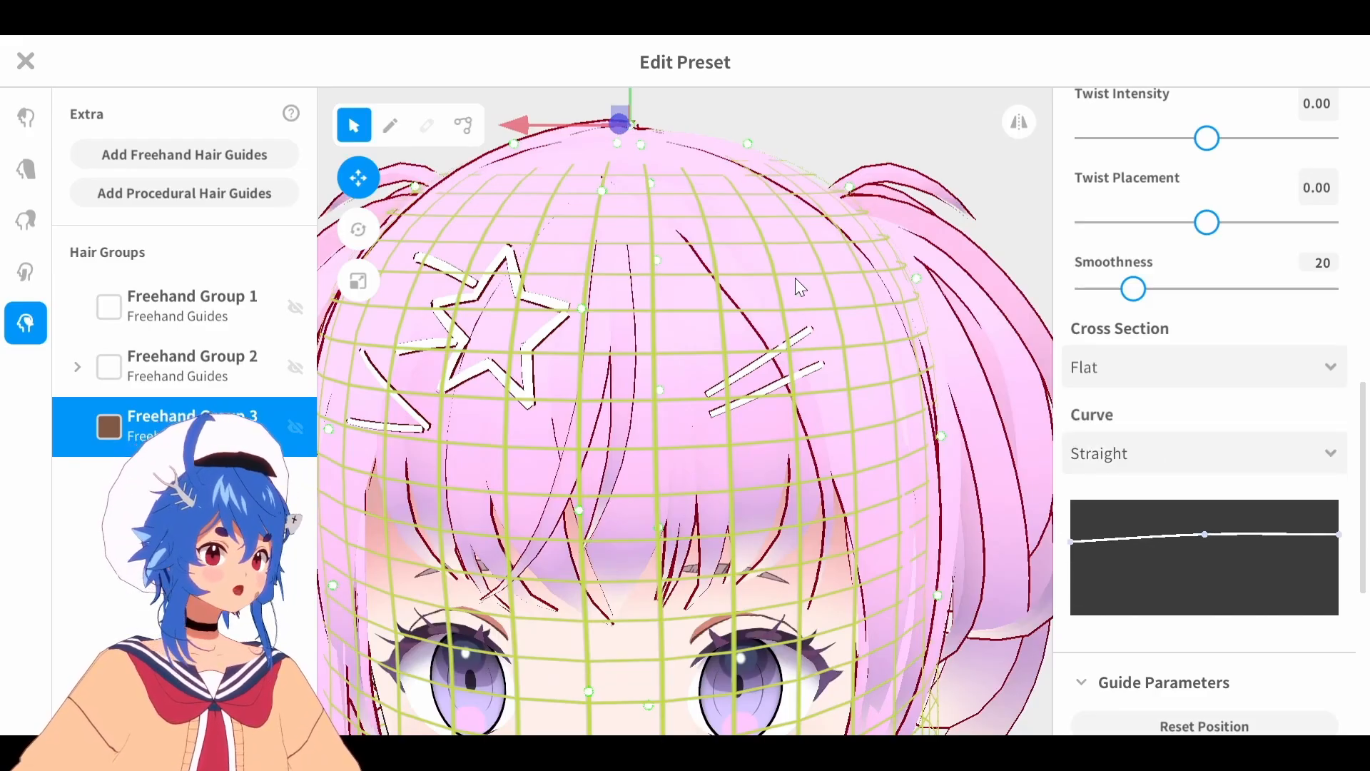
Draw one wide flat strand down the middle of the bangs in Freehand Group 3, undoing and redrawing the first attempt
click(393, 126)
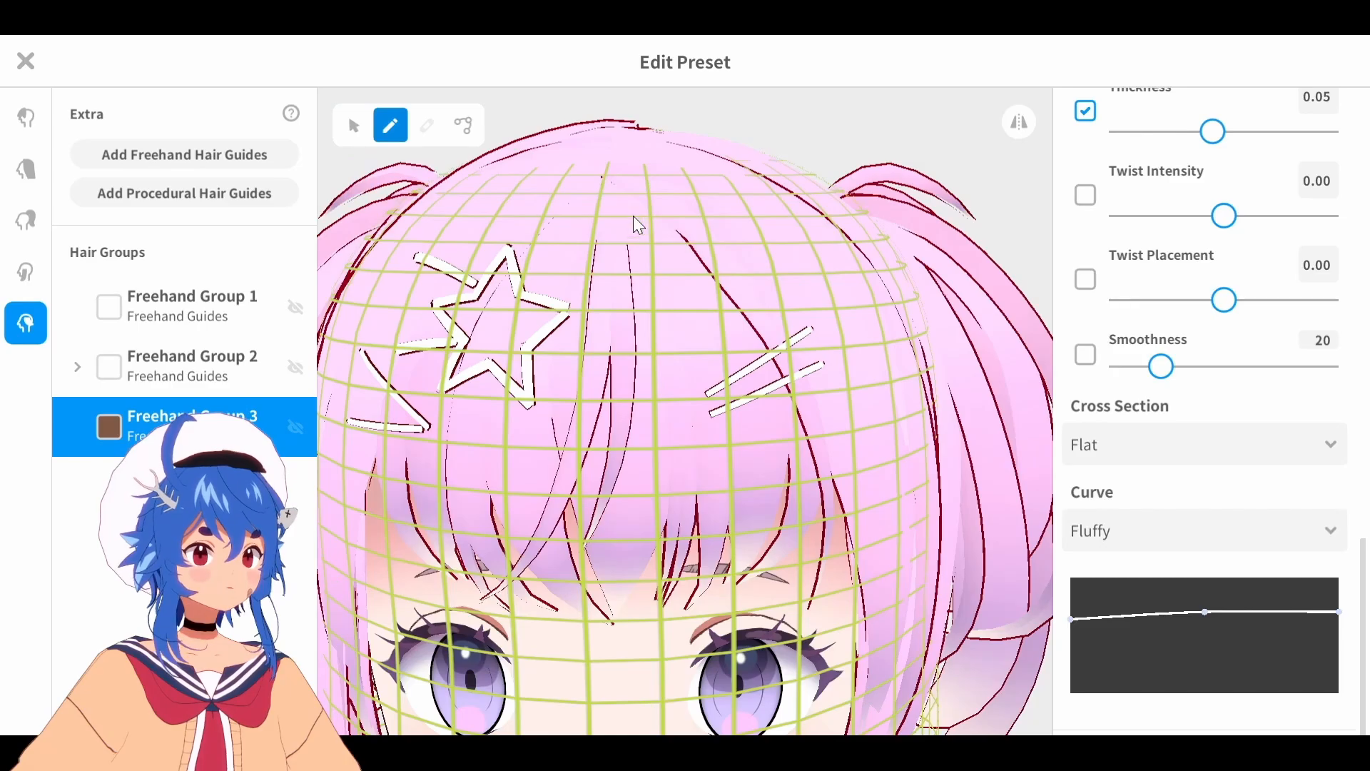
drag(623, 215, 616, 498)
key(ctrl+z)
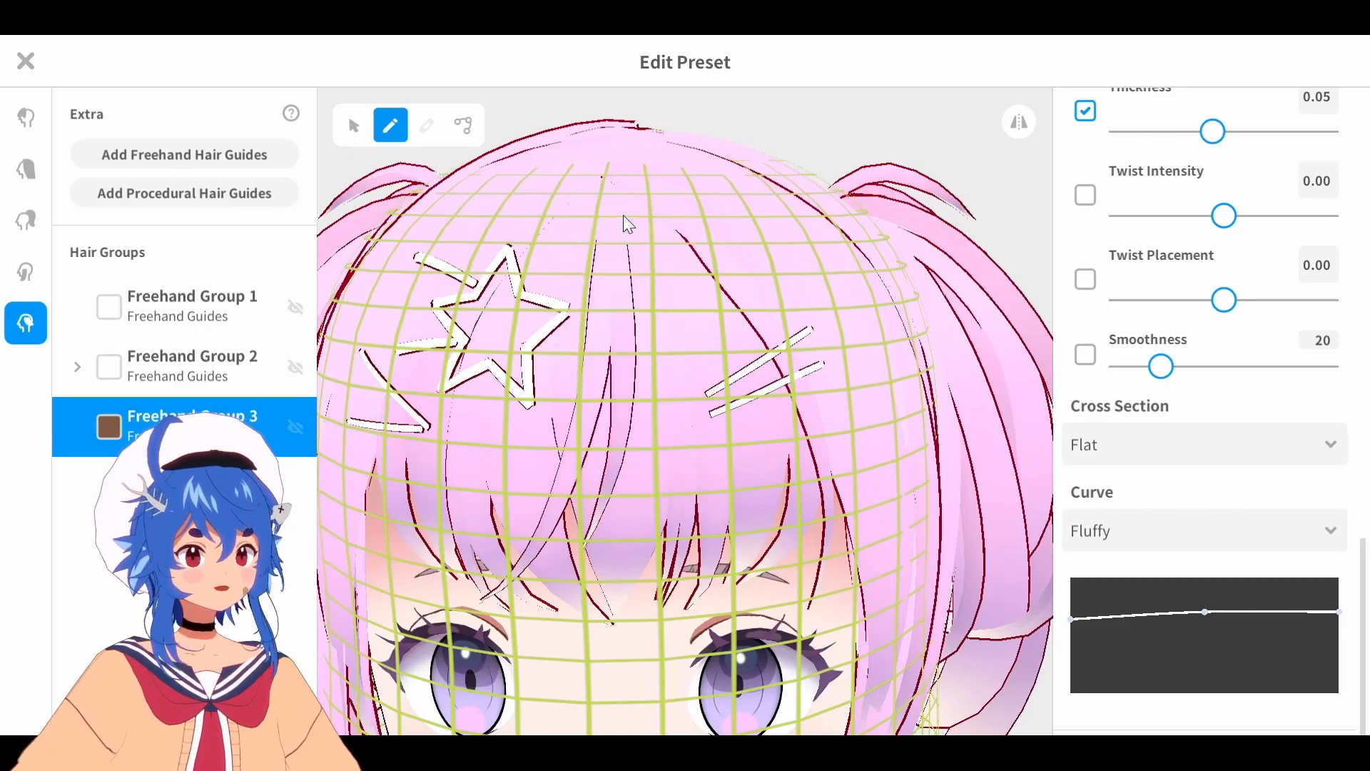
drag(623, 216, 615, 508)
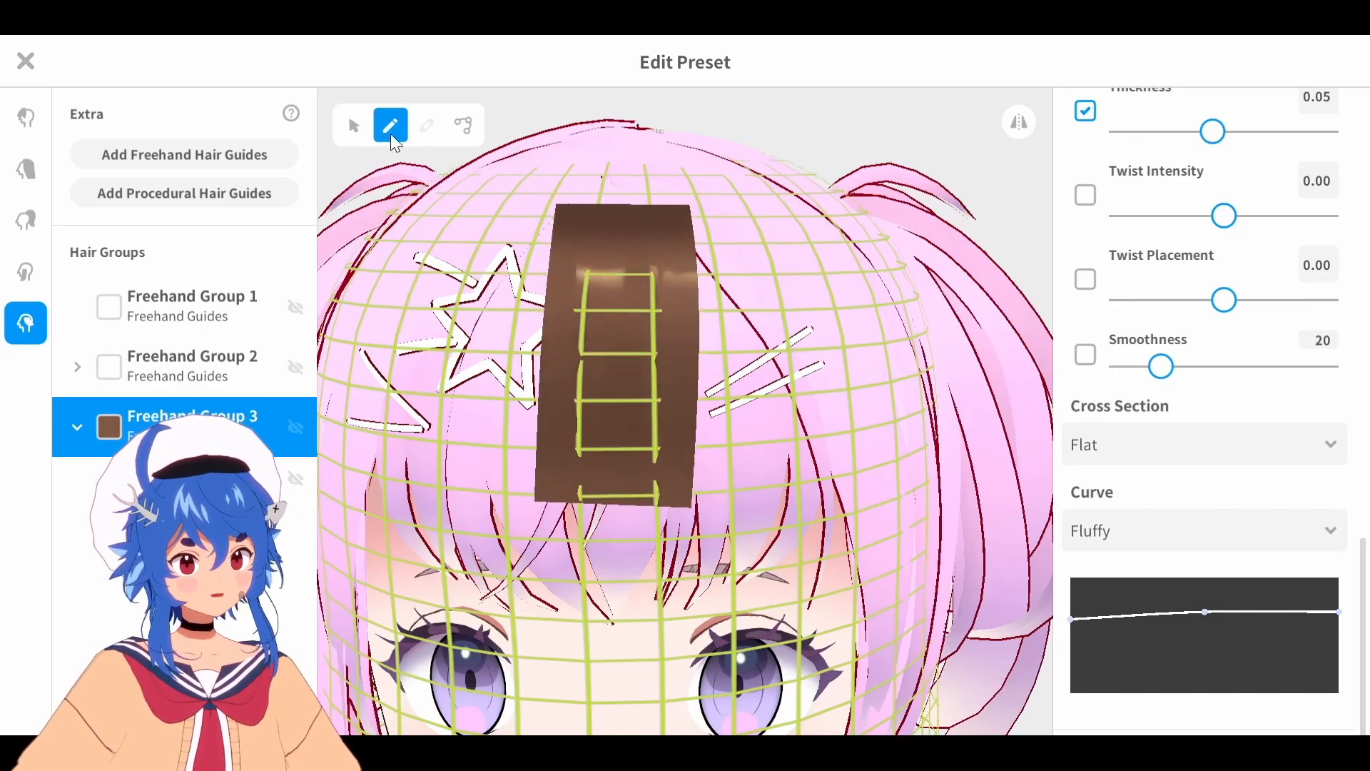
Turn off the Main Color and Highlight Color of Freehand Group 3's third material and open its texture for editing
drag(1363, 546, 1361, 111)
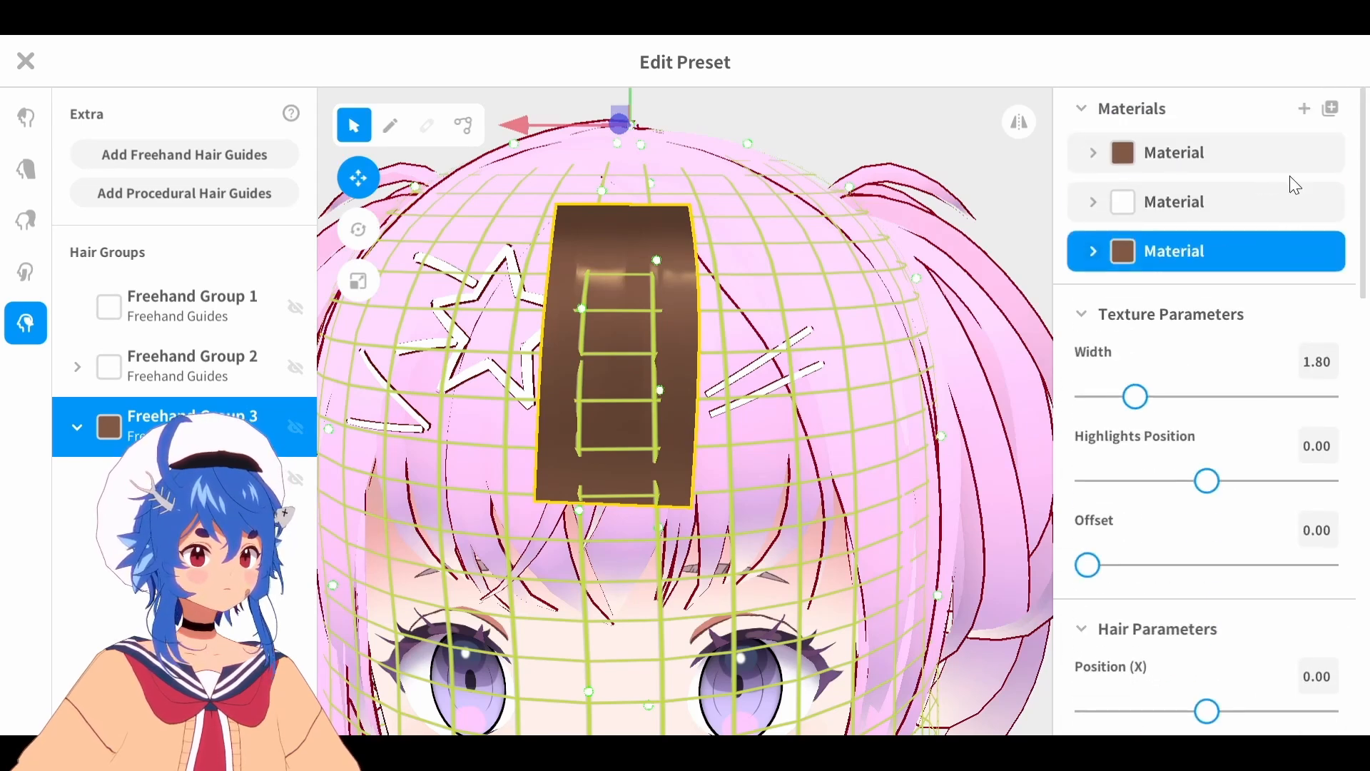
click(1093, 252)
click(1114, 298)
click(1190, 474)
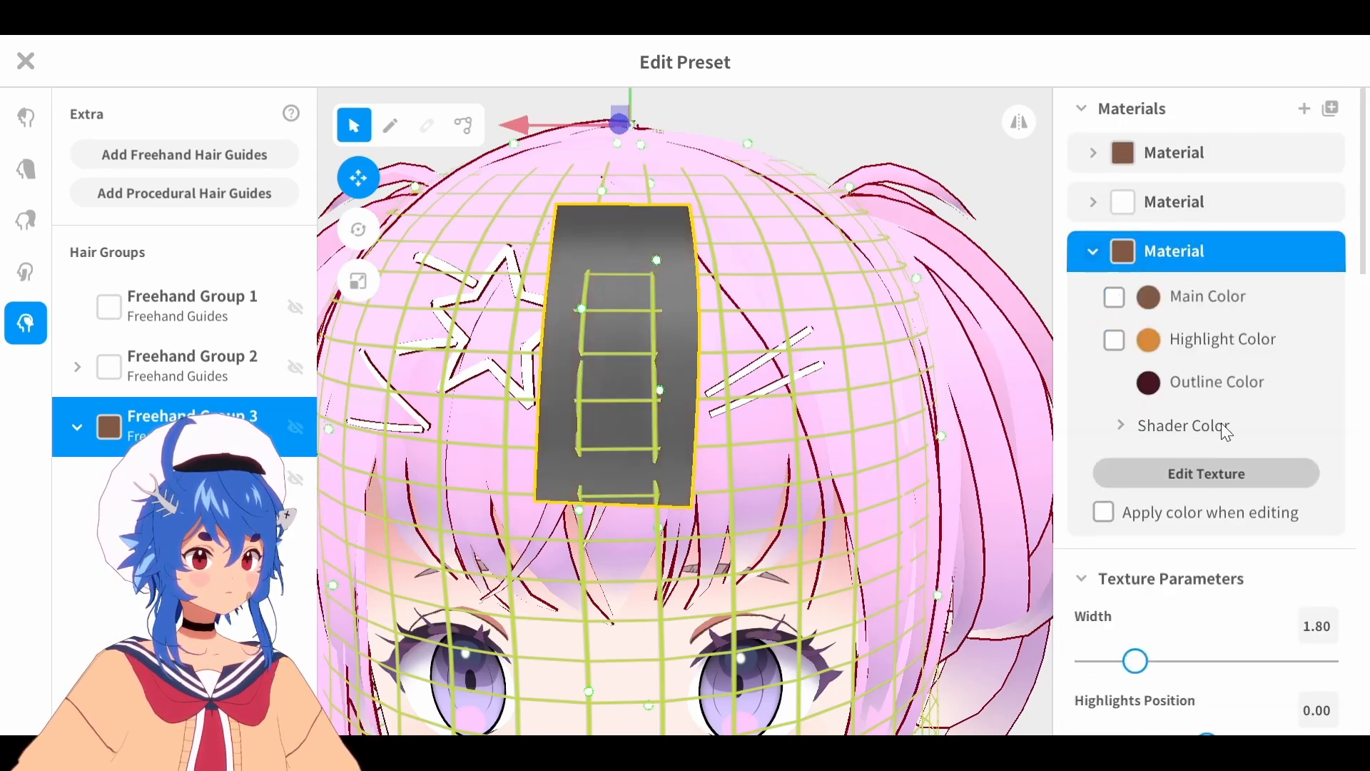
Set the brush color to orange (#FFA600) and add a new layer above the base texture's default design
click(1270, 216)
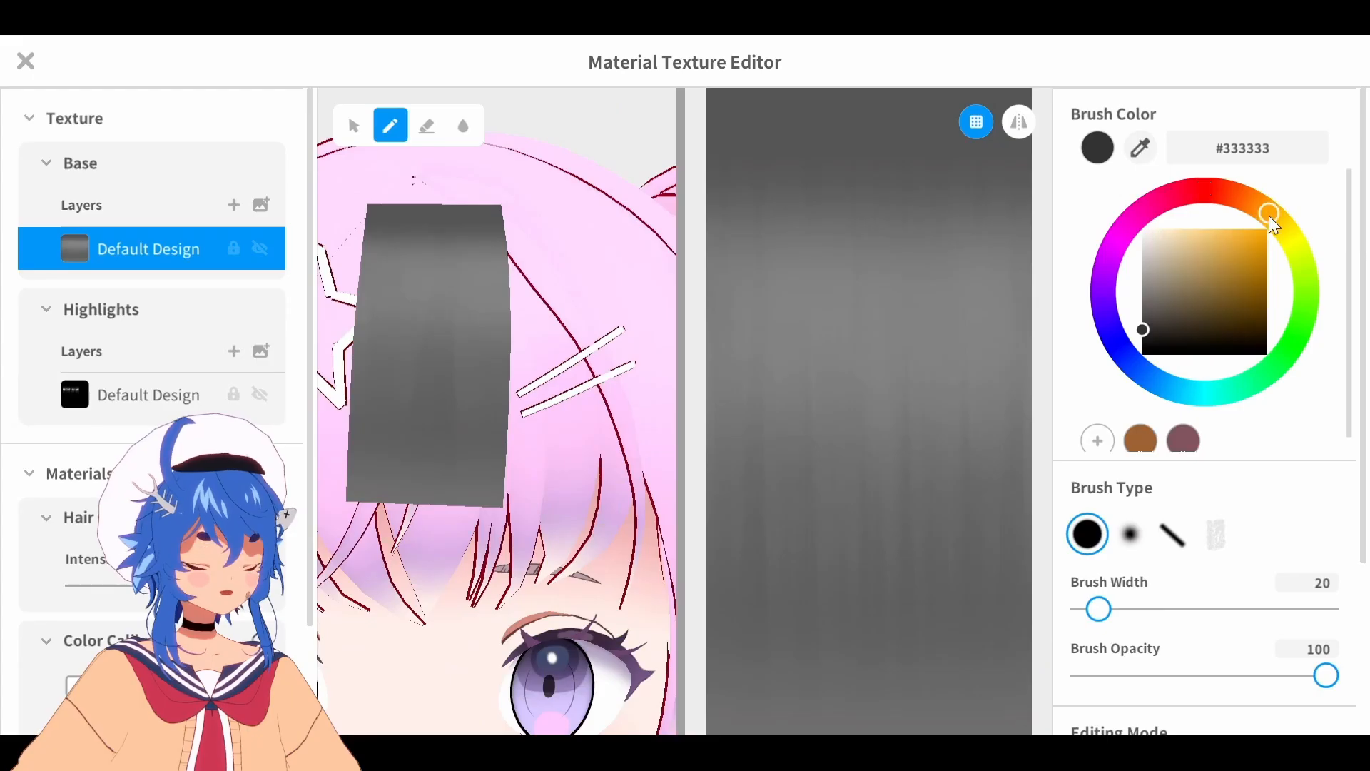
click(1267, 231)
click(234, 205)
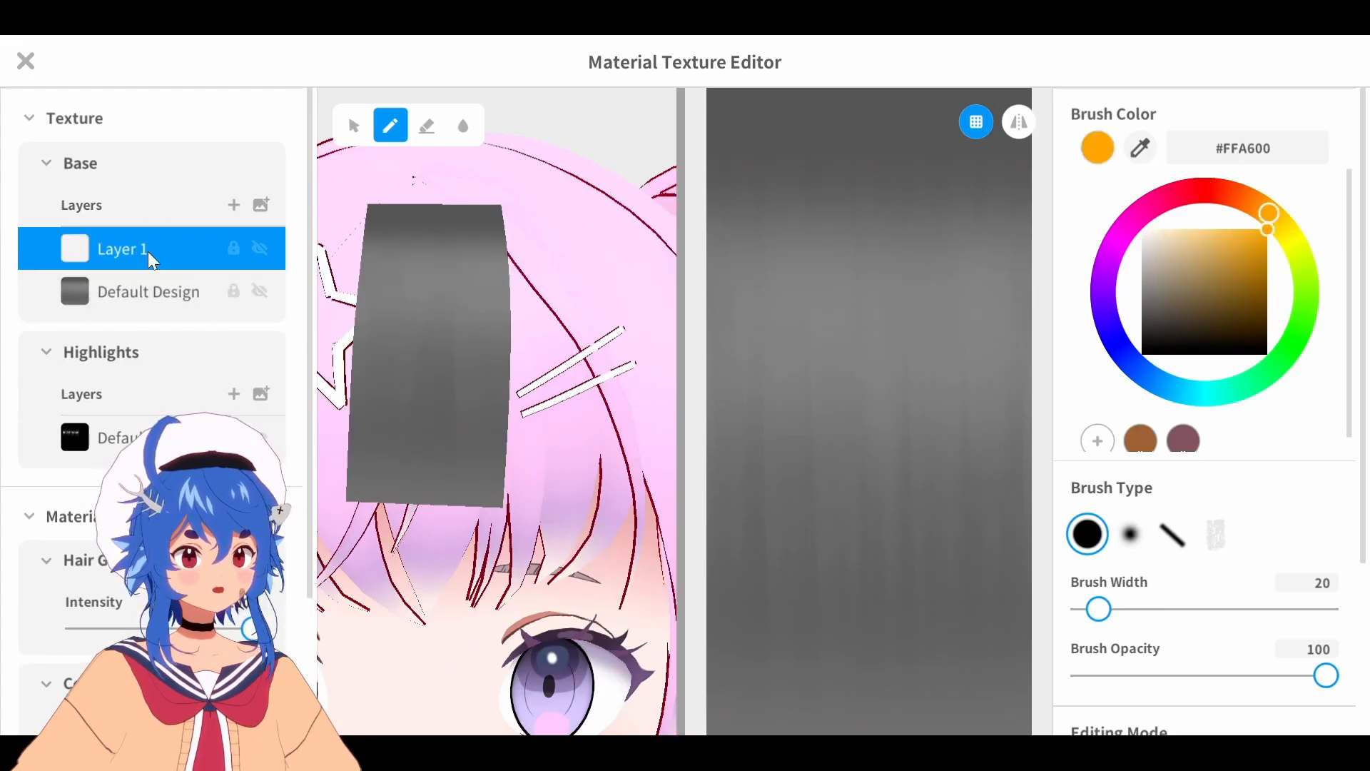
Paint an orange test spot on Layer 1 at brush width 132 and delete the Default Design layer from the base texture
drag(1099, 609, 1190, 609)
drag(764, 391, 796, 371)
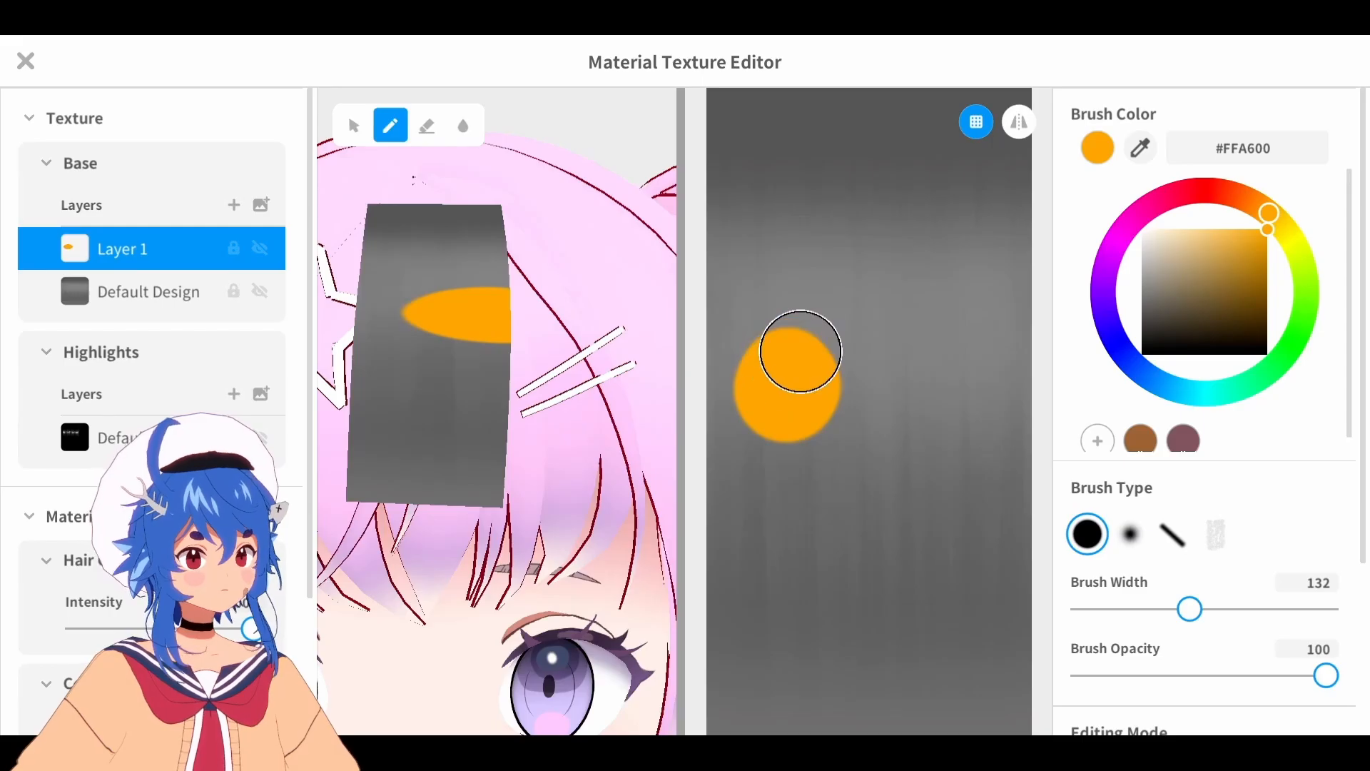
right_click(143, 292)
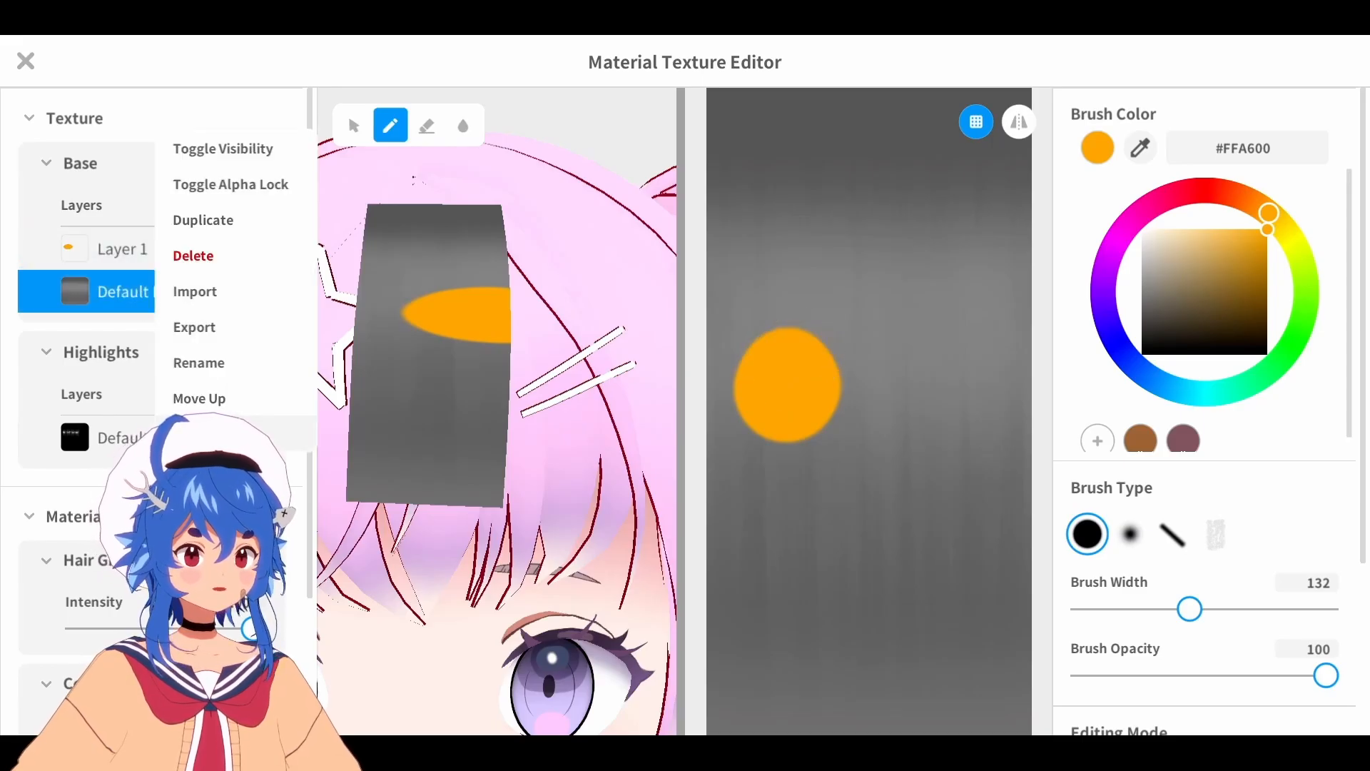
click(219, 259)
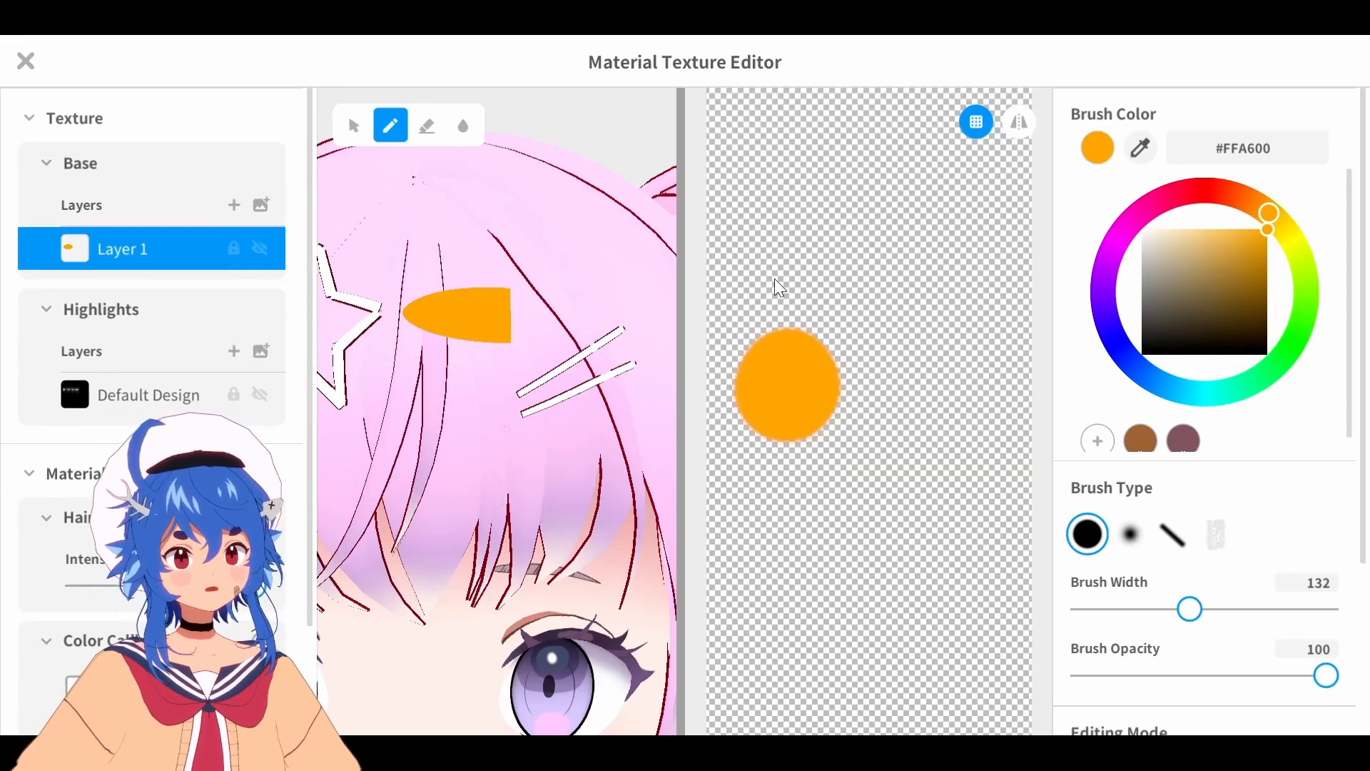
click(50, 68)
Set Freehand Group 3's texture Width to 1.00 and try out its texture Offset
click(166, 416)
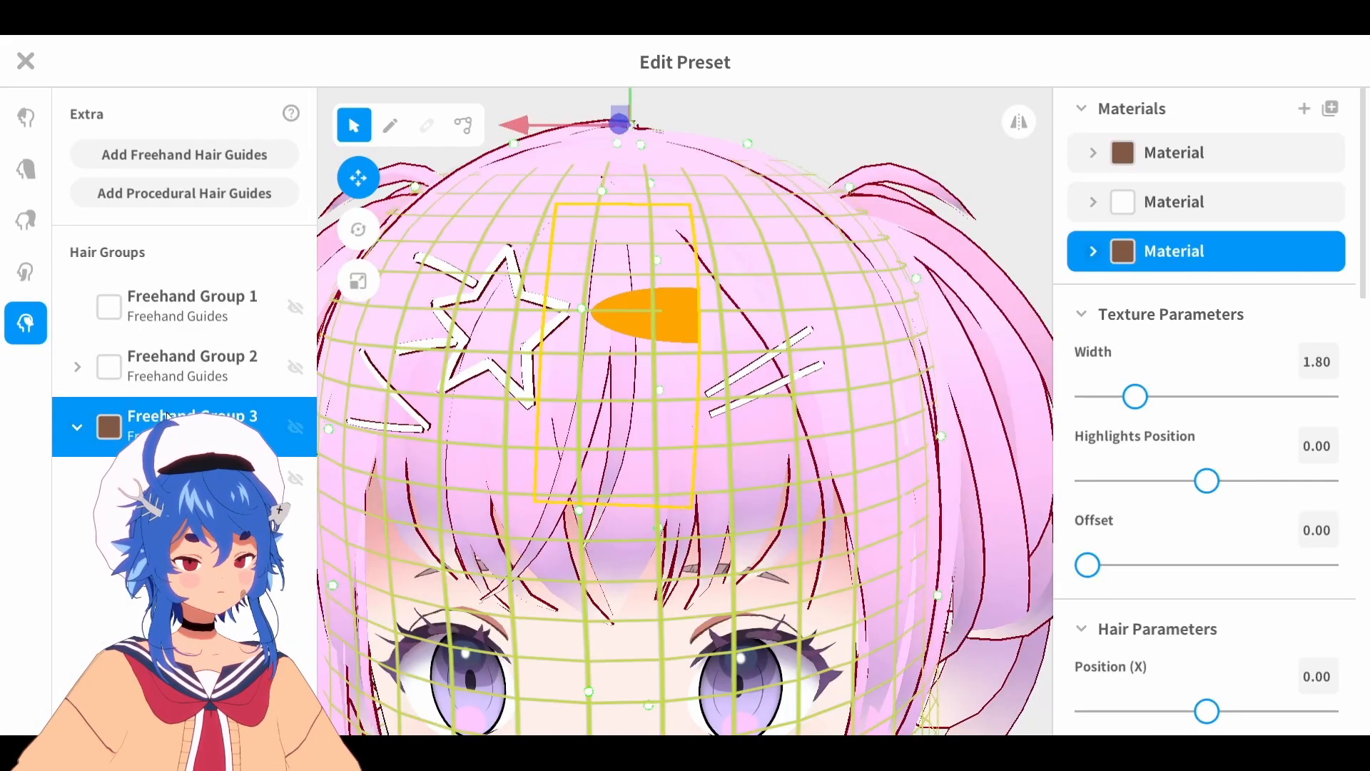
scroll(1354, 474, down, 4)
scroll(1211, 357, up, 2)
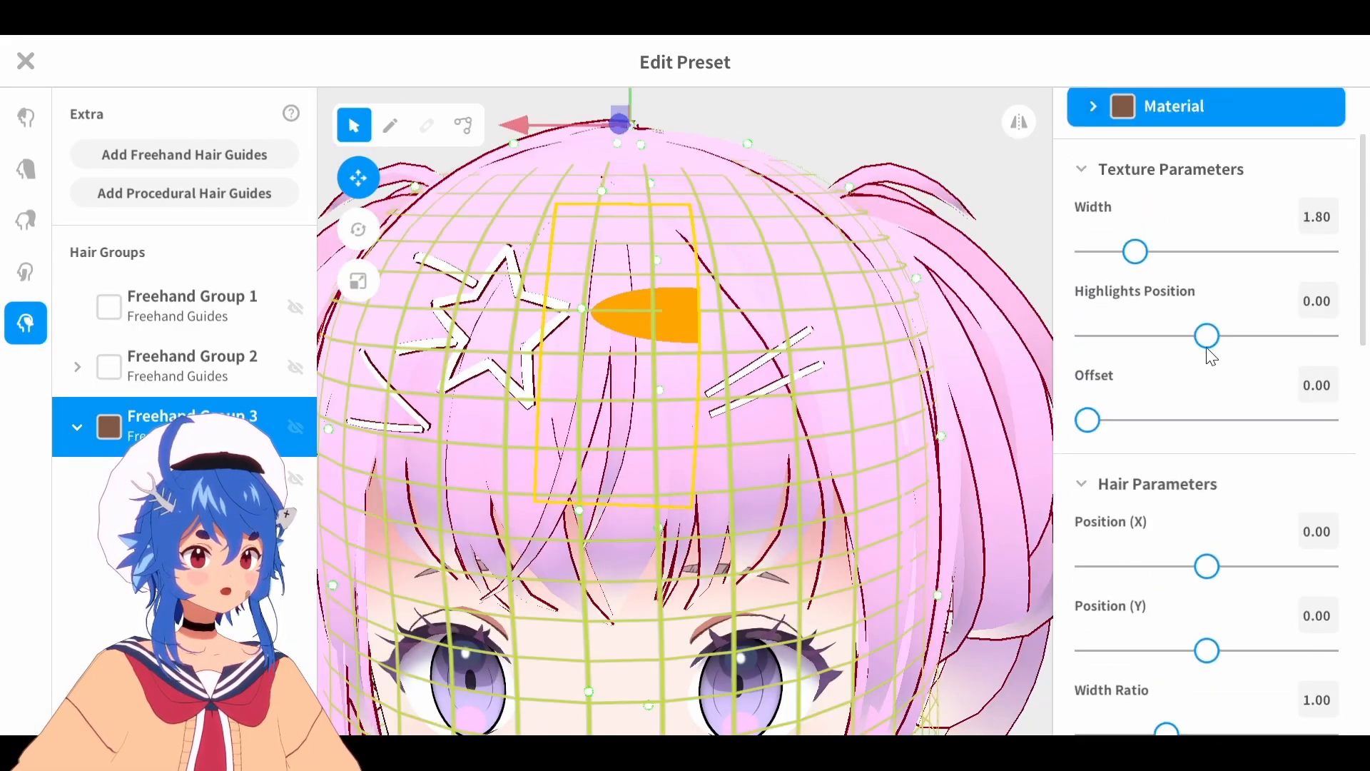
drag(1130, 253, 1087, 251)
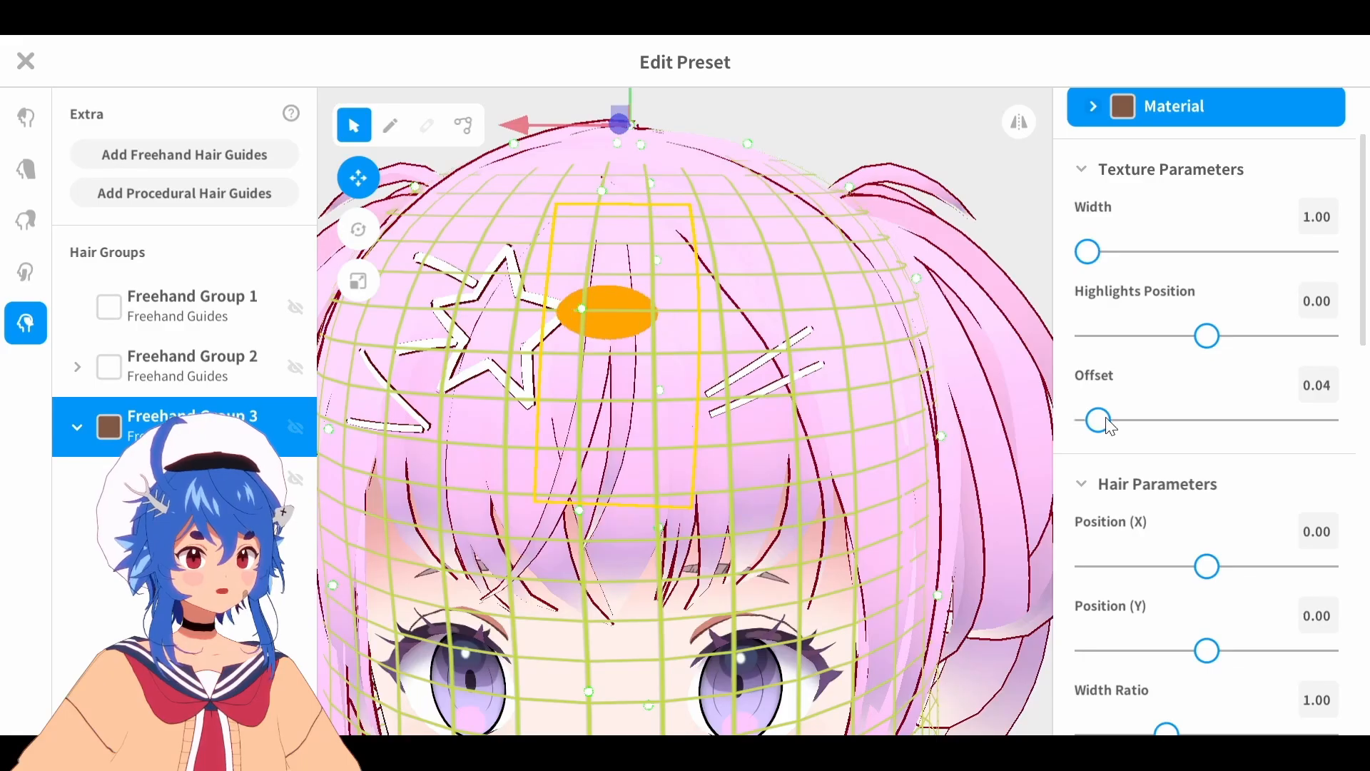
drag(1087, 420, 1096, 469)
Shift the flat strand sideways on the bangs to Position (X) 0.04 and slightly narrow it
drag(1211, 568, 1182, 565)
scroll(1363, 366, down, 3)
mouse_move(1166, 644)
mouse_down()
mouse_move(1201, 640)
mouse_move(1163, 645)
mouse_up()
drag(1180, 561, 1164, 561)
drag(1161, 646, 1132, 645)
mouse_move(1166, 562)
mouse_down()
mouse_move(1296, 562)
mouse_move(1167, 569)
mouse_up()
Reopen the third material's texture and set the brush to brown #6D5252 with a width of 89
drag(1364, 286, 1360, 153)
click(1093, 251)
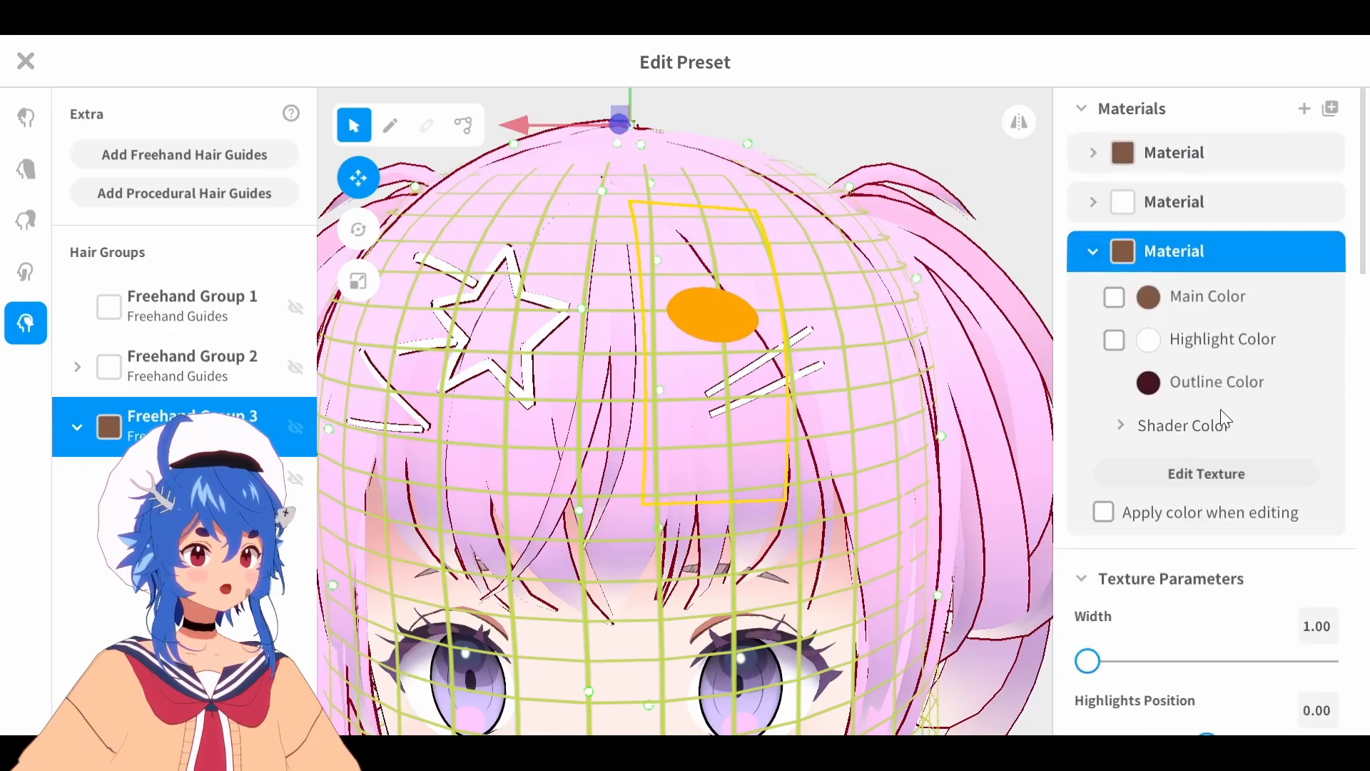
click(1202, 461)
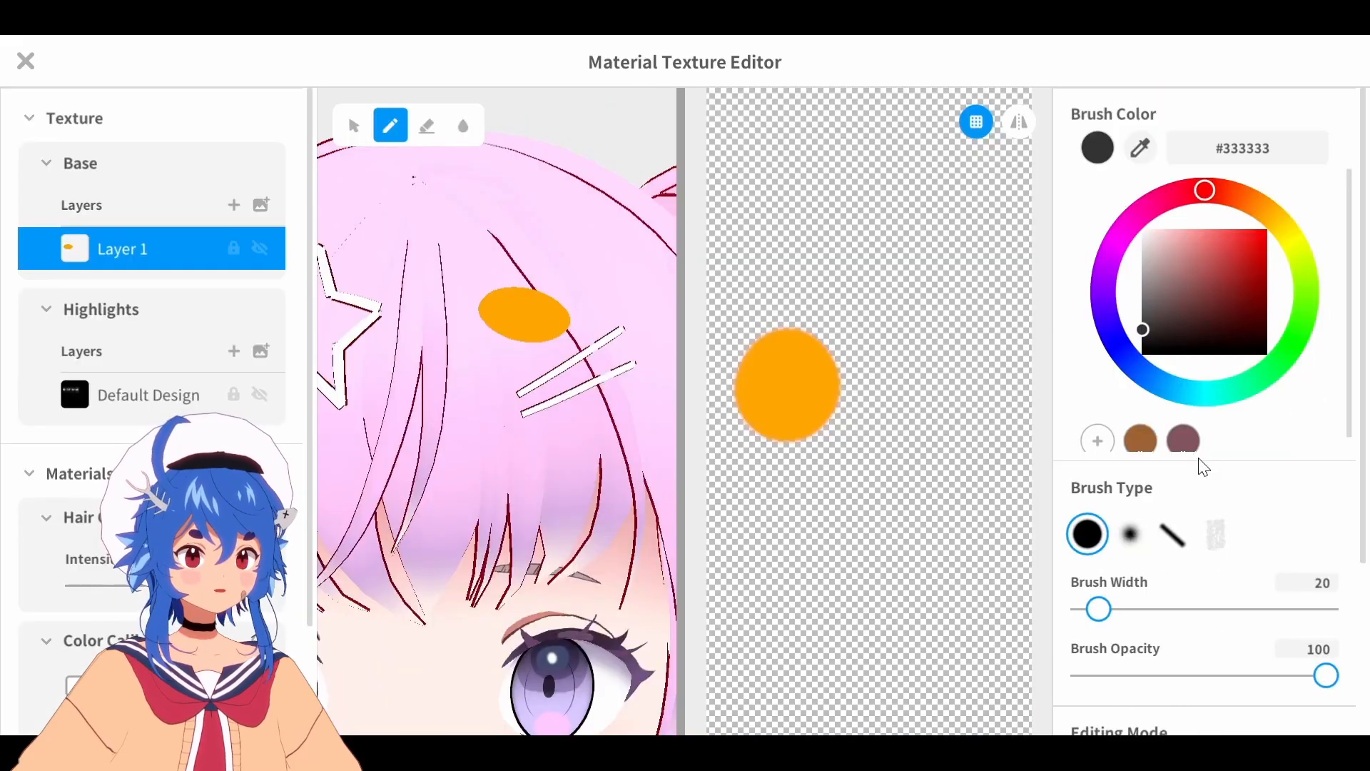
mouse_move(1143, 335)
mouse_down()
mouse_move(1142, 354)
mouse_move(1172, 301)
mouse_up()
drag(1099, 609, 1154, 608)
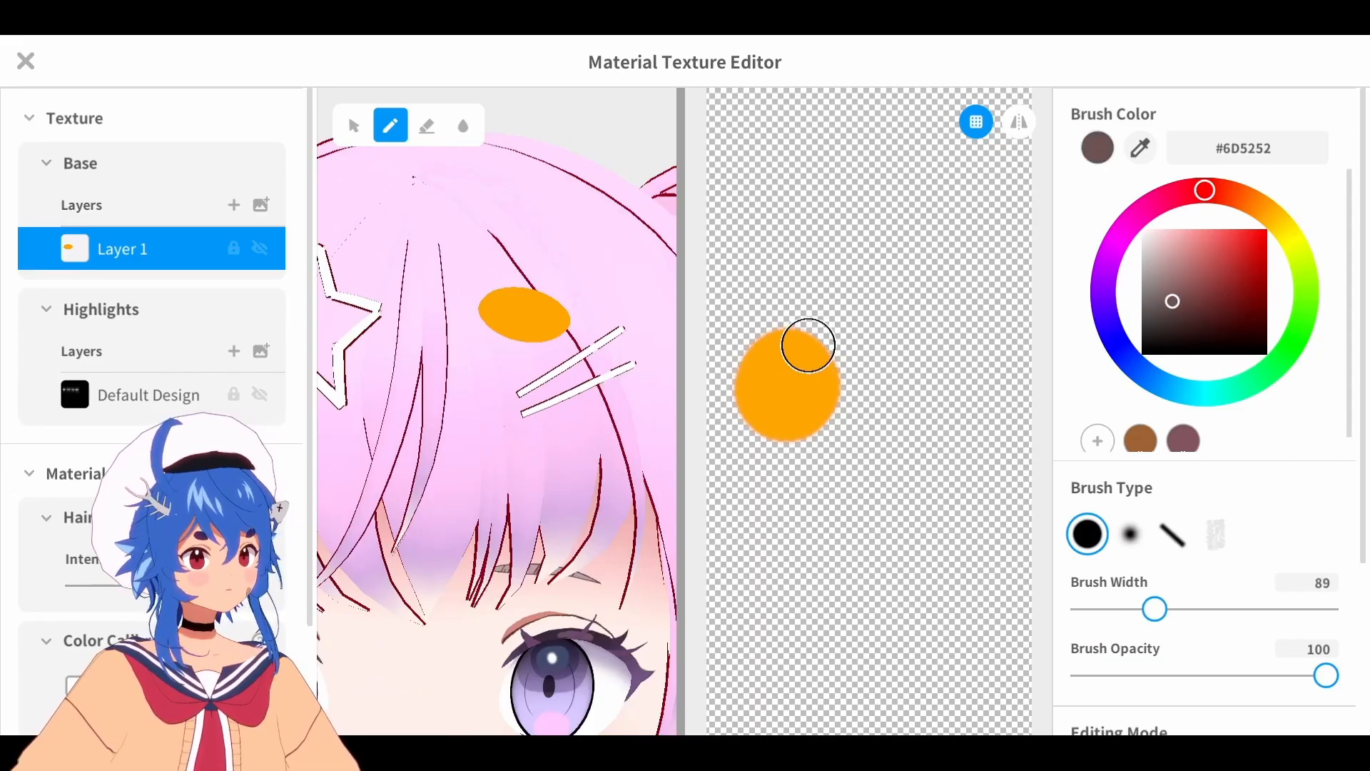
Paint a brown bunny head with two long ears over the orange spot and fill its inside with white (#FFFFFF)
scroll(812, 349, up, 3)
middle_drag(796, 319, 964, 324)
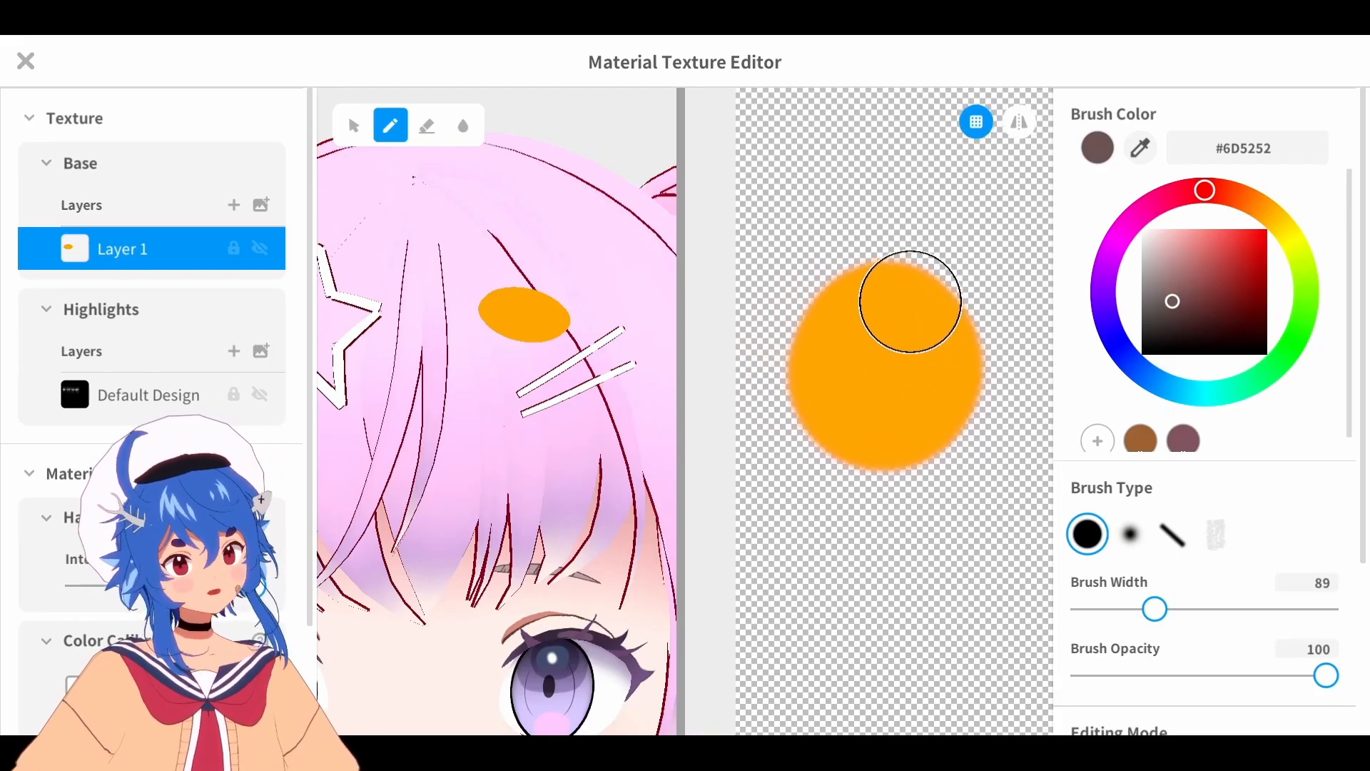
mouse_move(908, 297)
mouse_down()
mouse_move(854, 306)
mouse_move(875, 427)
mouse_move(884, 300)
mouse_move(826, 328)
mouse_up()
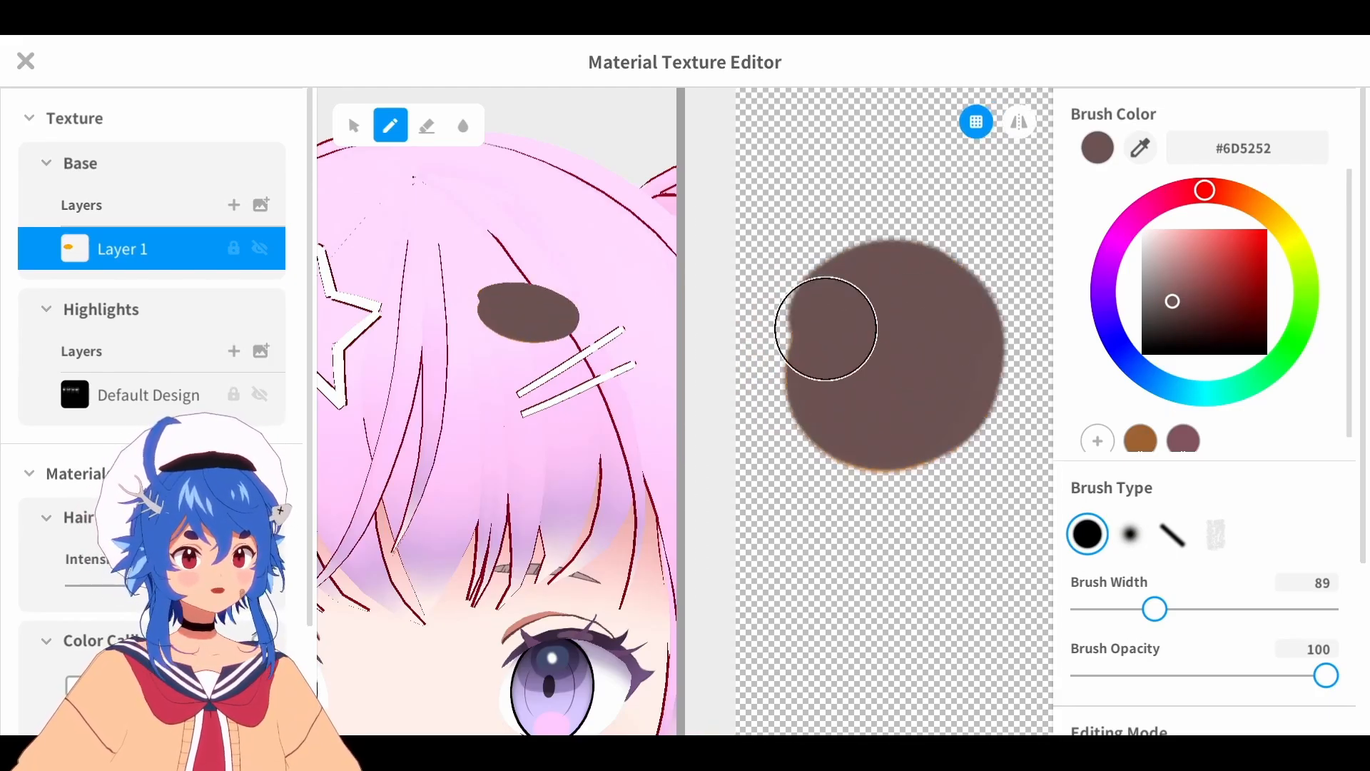
mouse_move(928, 419)
mouse_down()
mouse_move(1019, 328)
mouse_move(924, 355)
mouse_up()
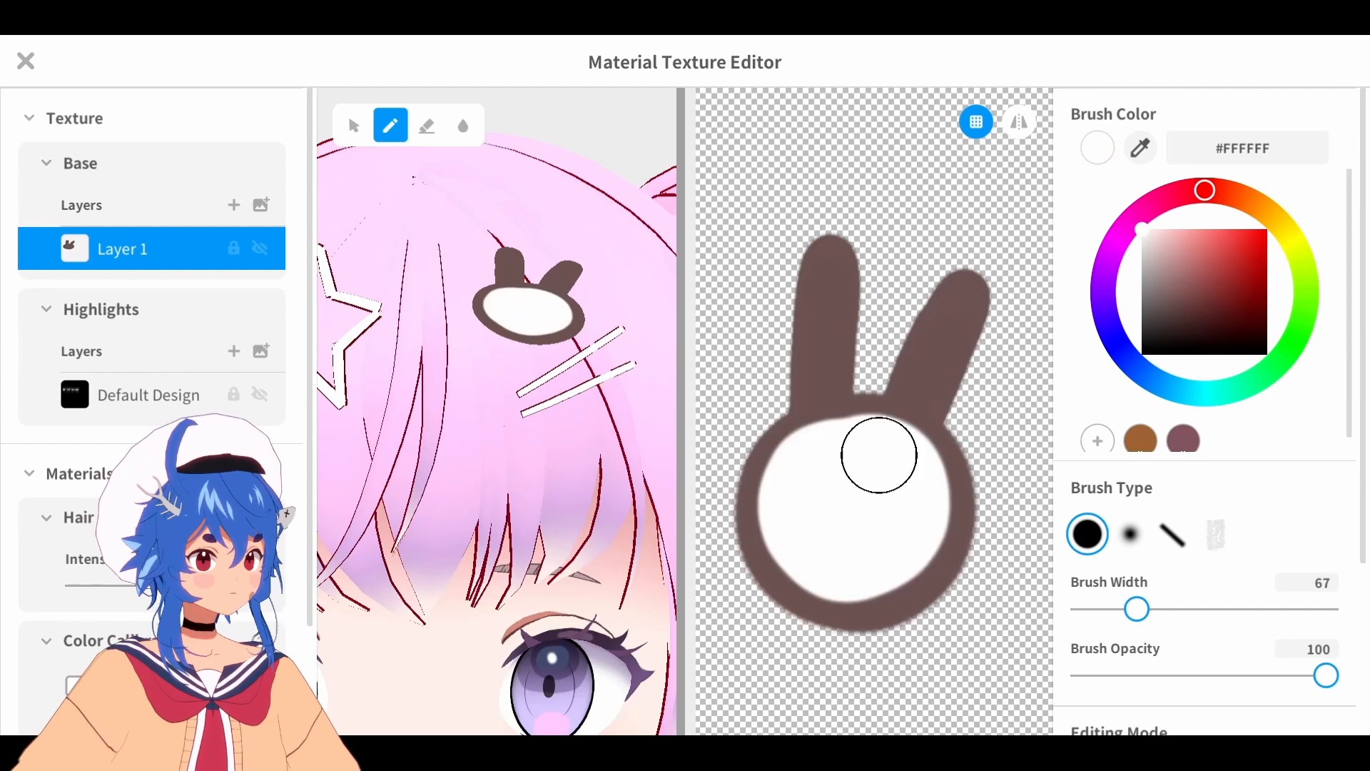
drag(1137, 609, 1104, 609)
mouse_move(847, 609)
mouse_down()
mouse_move(800, 593)
mouse_move(811, 404)
mouse_move(952, 301)
mouse_move(911, 386)
mouse_up()
Sample the brown of the outline and paint two eyes and a small wavy mouth on the bunny's face
click(1140, 148)
click(986, 300)
drag(1105, 608, 1095, 615)
drag(804, 499, 804, 511)
drag(899, 514, 898, 526)
drag(821, 546, 874, 550)
drag(1095, 609, 1089, 609)
drag(815, 535, 876, 547)
Paint the bunny's cheeks in pink (#FFCECE) and its inner ears in pale yellow with a brush width of 33
drag(1172, 301, 1181, 242)
drag(1089, 609, 1109, 609)
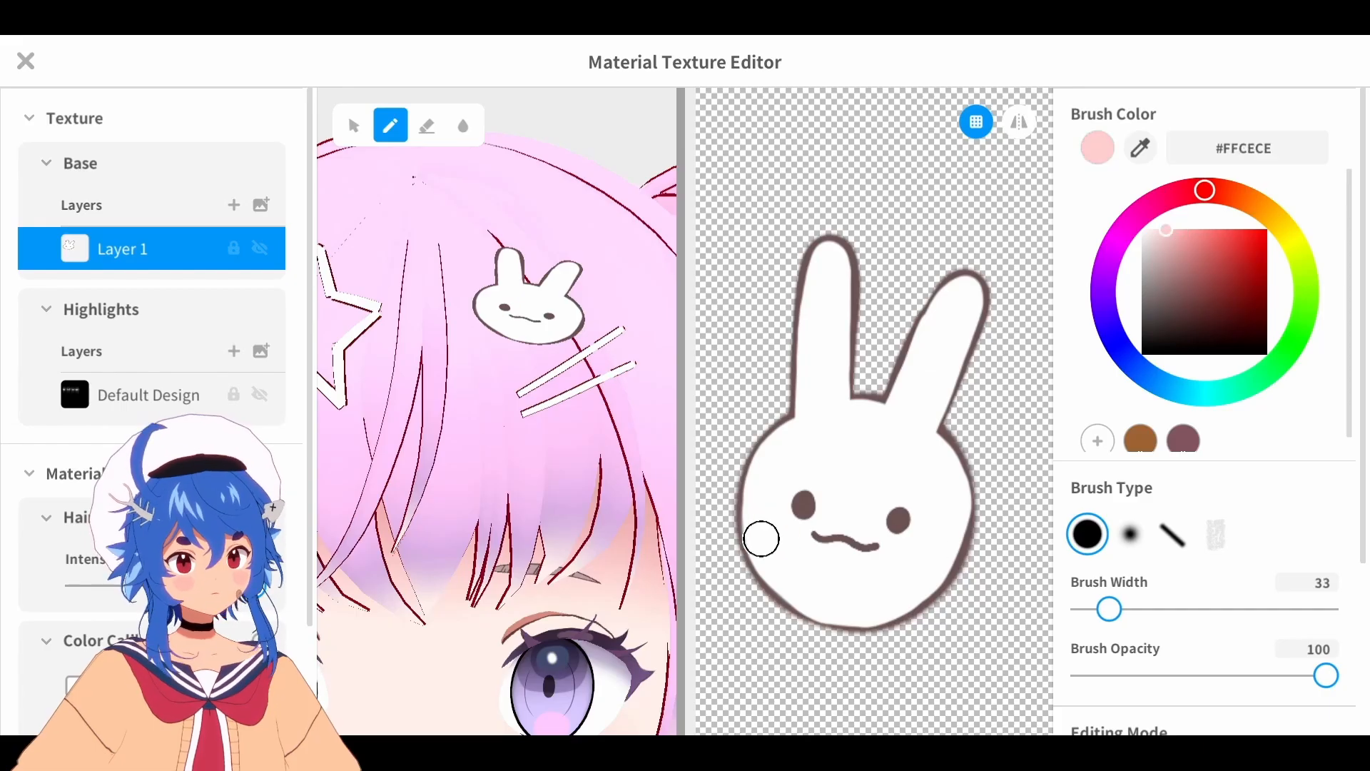
drag(764, 534, 772, 531)
drag(1205, 190, 1276, 219)
drag(827, 285, 822, 392)
drag(909, 417, 950, 321)
Outline two small stars in dark yellow (#725F28) and a small heart in dark red around the bunny at brush width 8
mouse_move(1206, 300)
mouse_down()
mouse_move(1223, 292)
mouse_move(1226, 305)
mouse_up()
scroll(957, 416, down, 3)
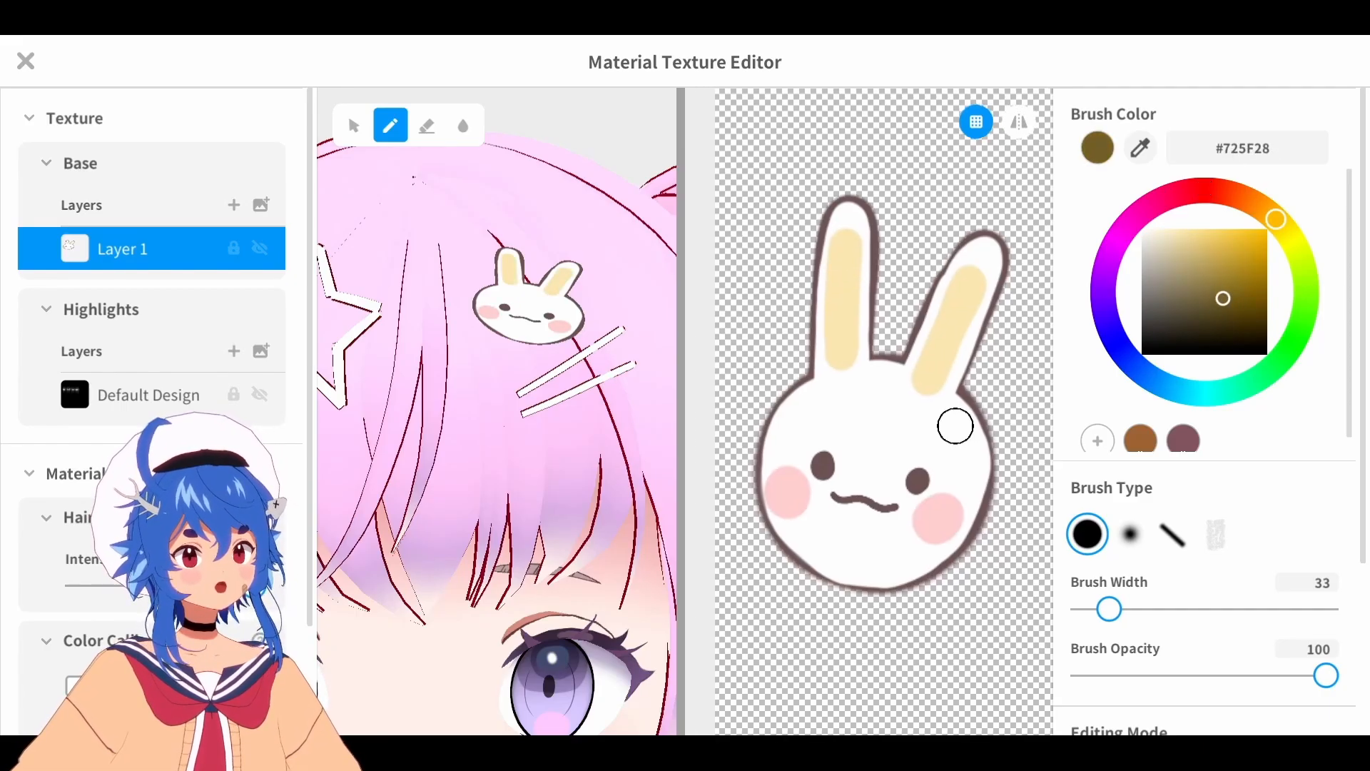
drag(1110, 609, 1084, 608)
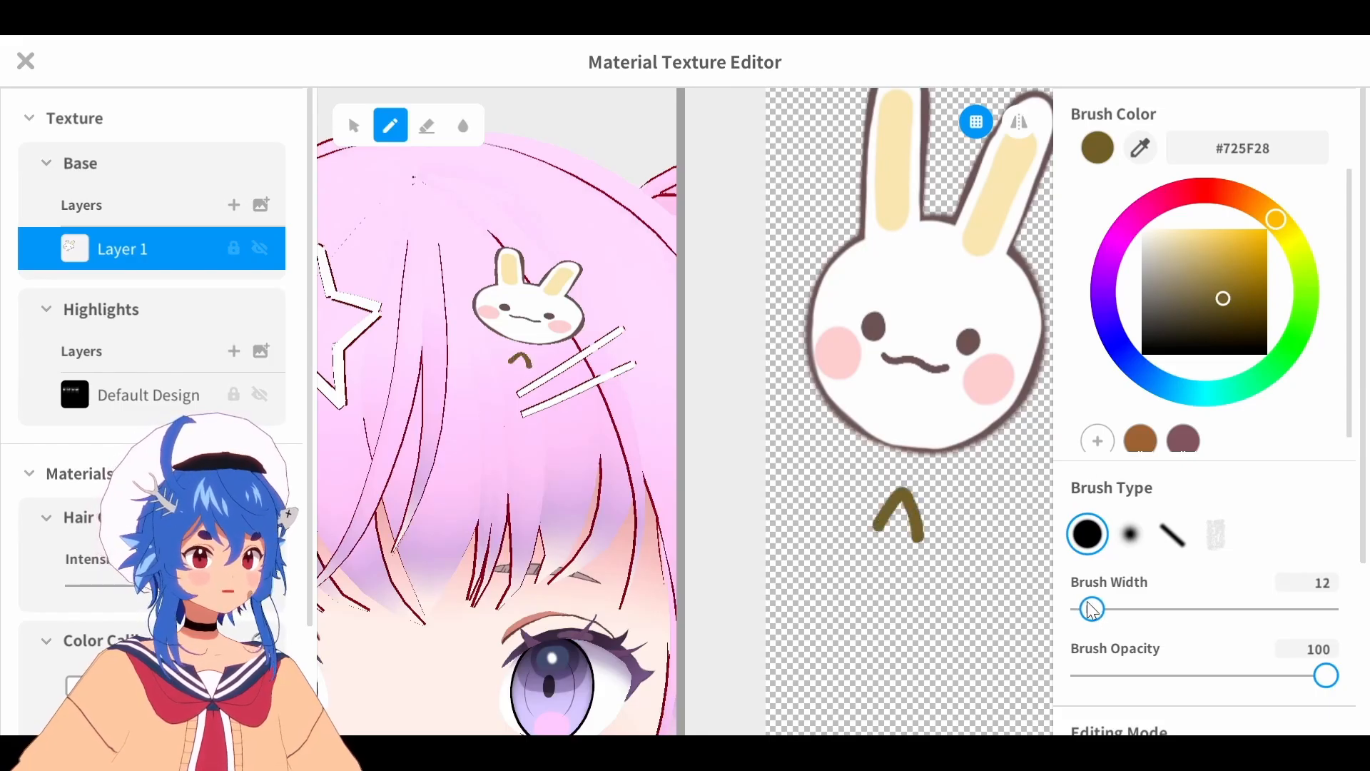
key(ctrl+z)
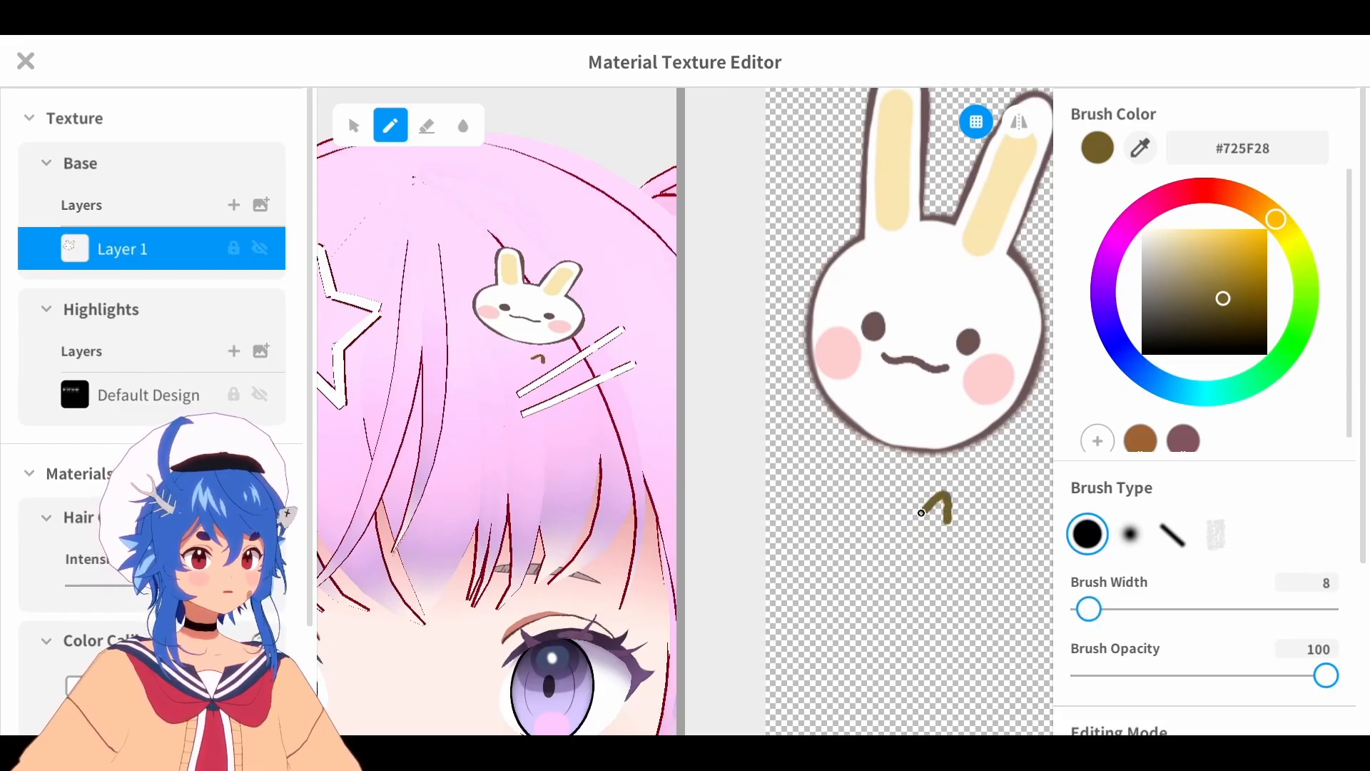
drag(905, 525, 949, 521)
mouse_move(830, 187)
mouse_down()
mouse_move(845, 203)
mouse_move(832, 187)
mouse_up()
middle_drag(1003, 502, 923, 585)
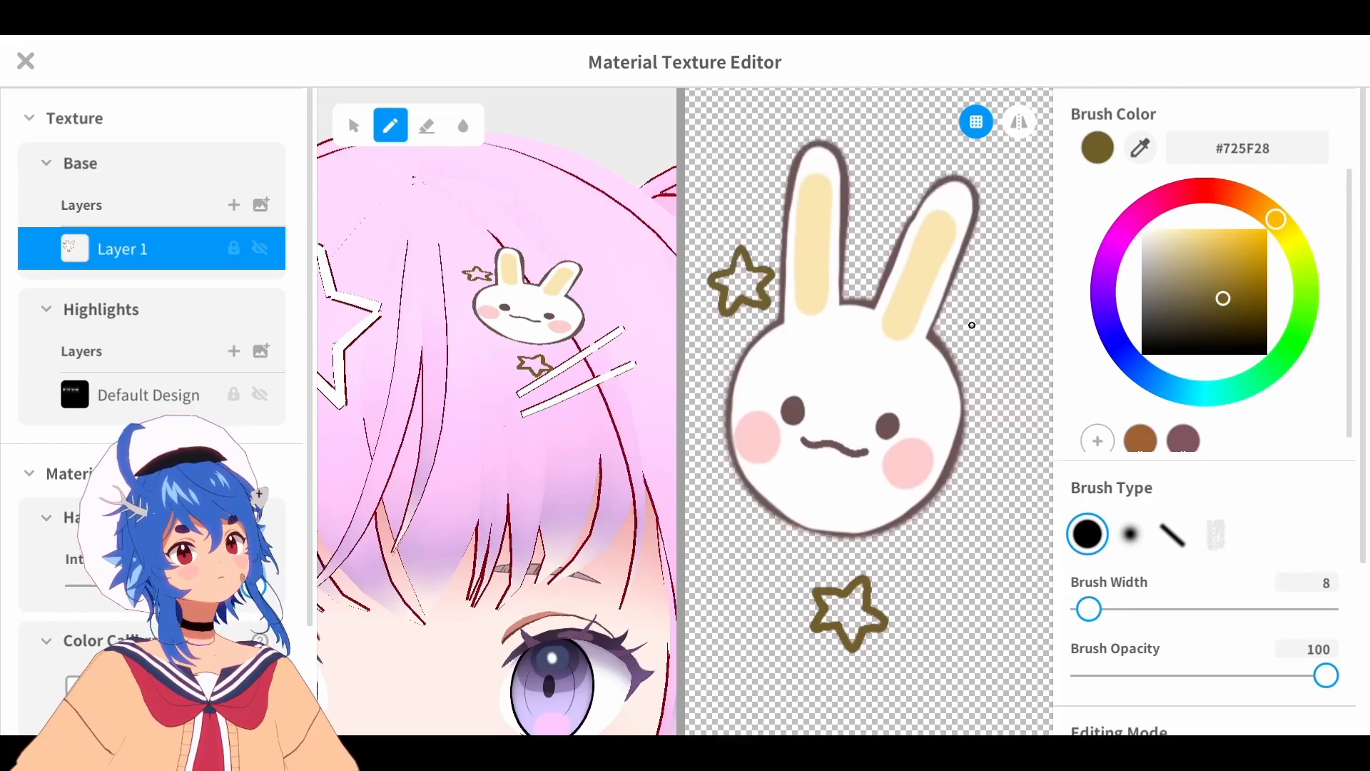
drag(988, 314, 987, 314)
click(1211, 191)
drag(739, 546, 742, 571)
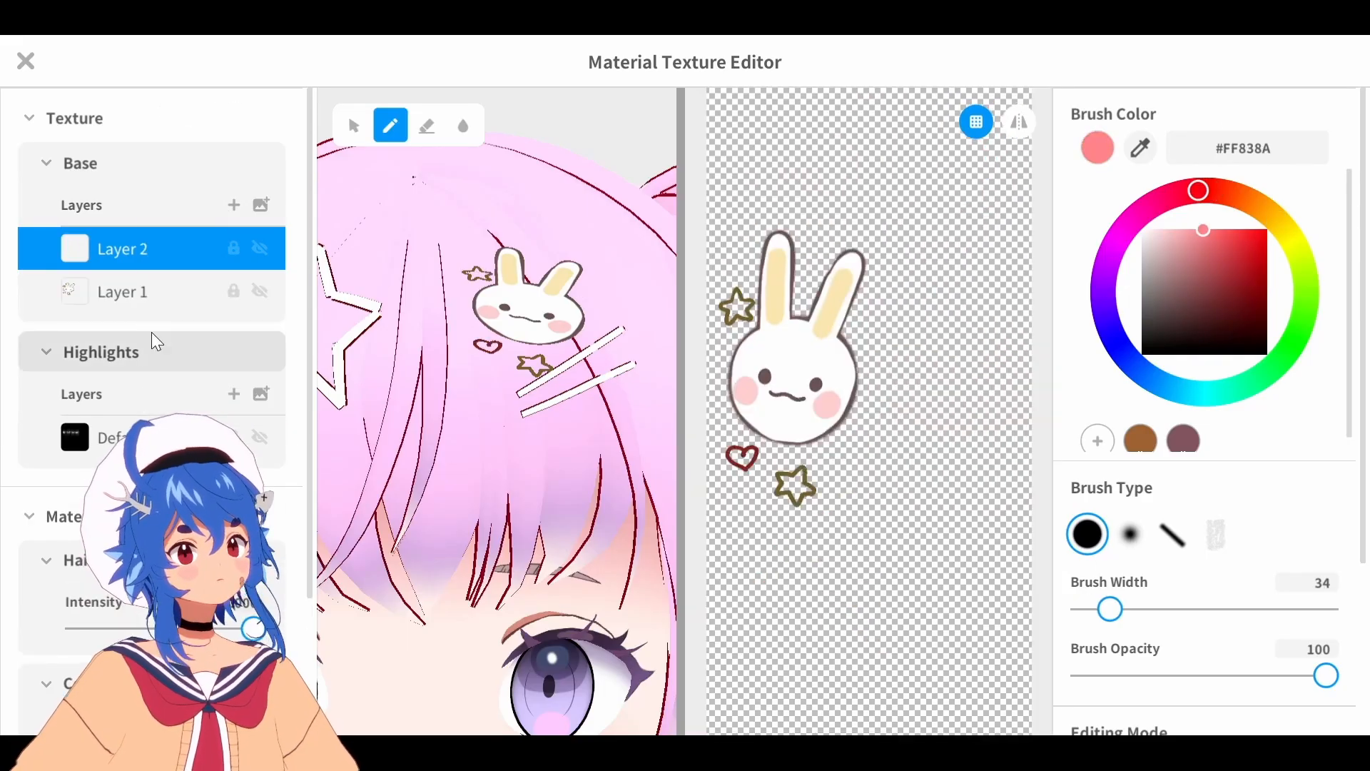
Place Layer 2 beneath Layer 1 and fill the heart with pink (#FF838A) and the stars with yellow
drag(152, 249, 166, 326)
drag(1110, 608, 1098, 609)
drag(734, 454, 750, 455)
click(1288, 232)
click(1213, 230)
drag(736, 298, 745, 313)
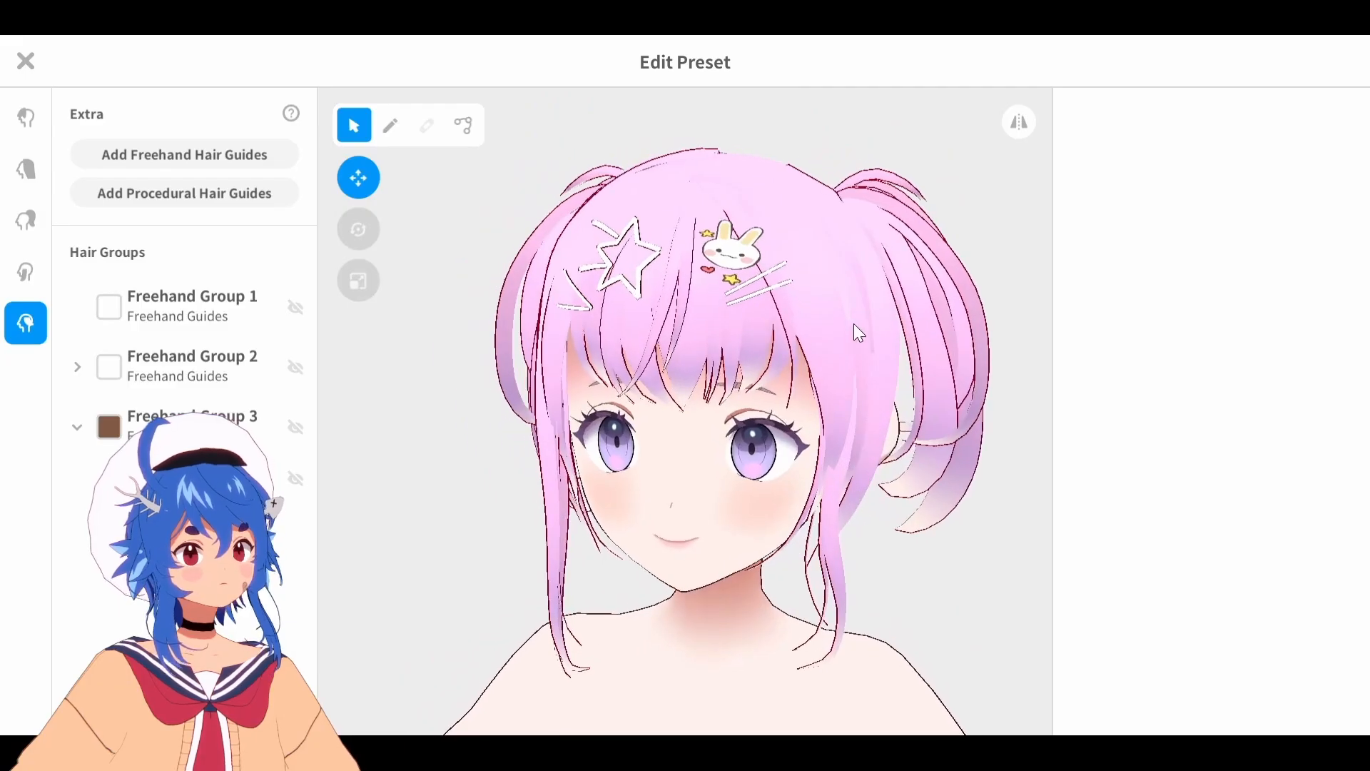
Pull Freehand Group 3's front guide points inward in side view so the bunny strand sits close to the bangs
right_drag(884, 318, 911, 318)
middle_drag(842, 284, 805, 400)
scroll(793, 368, up, 4)
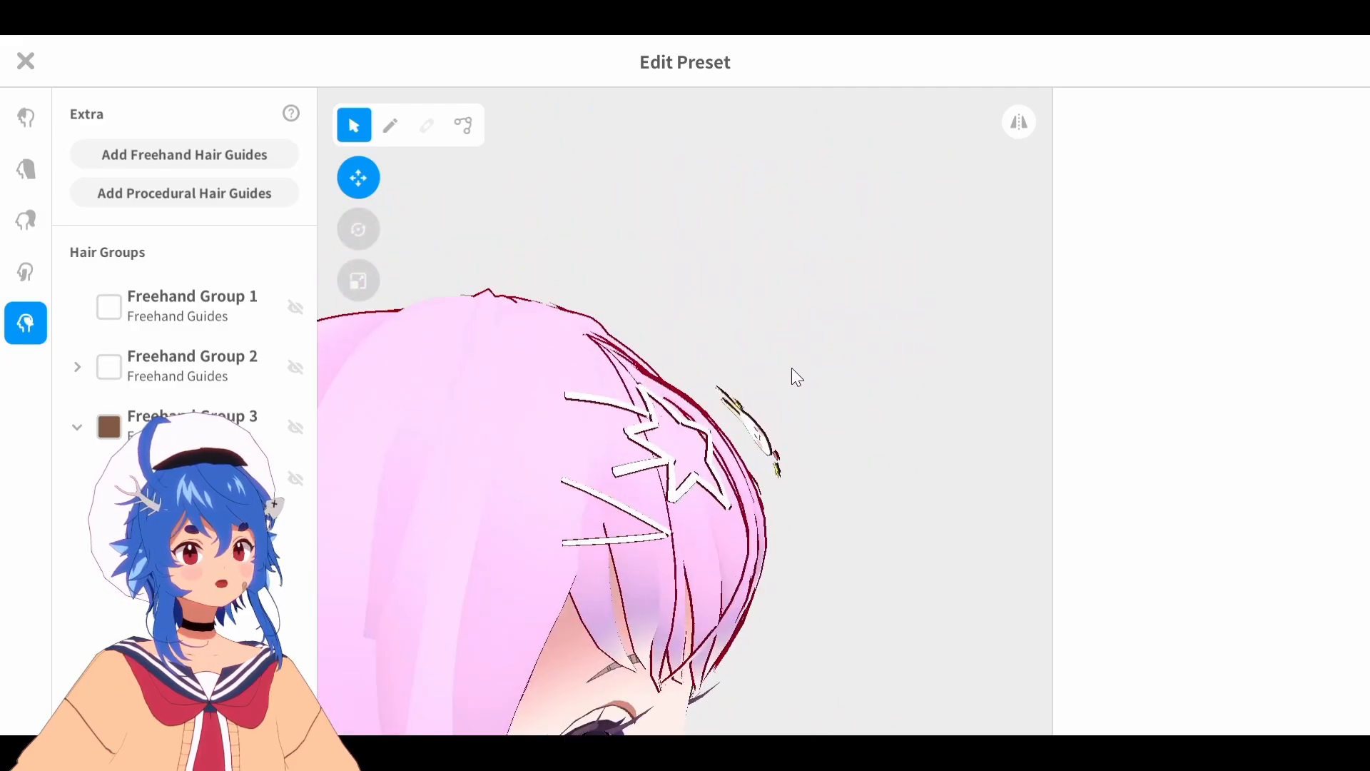
click(214, 427)
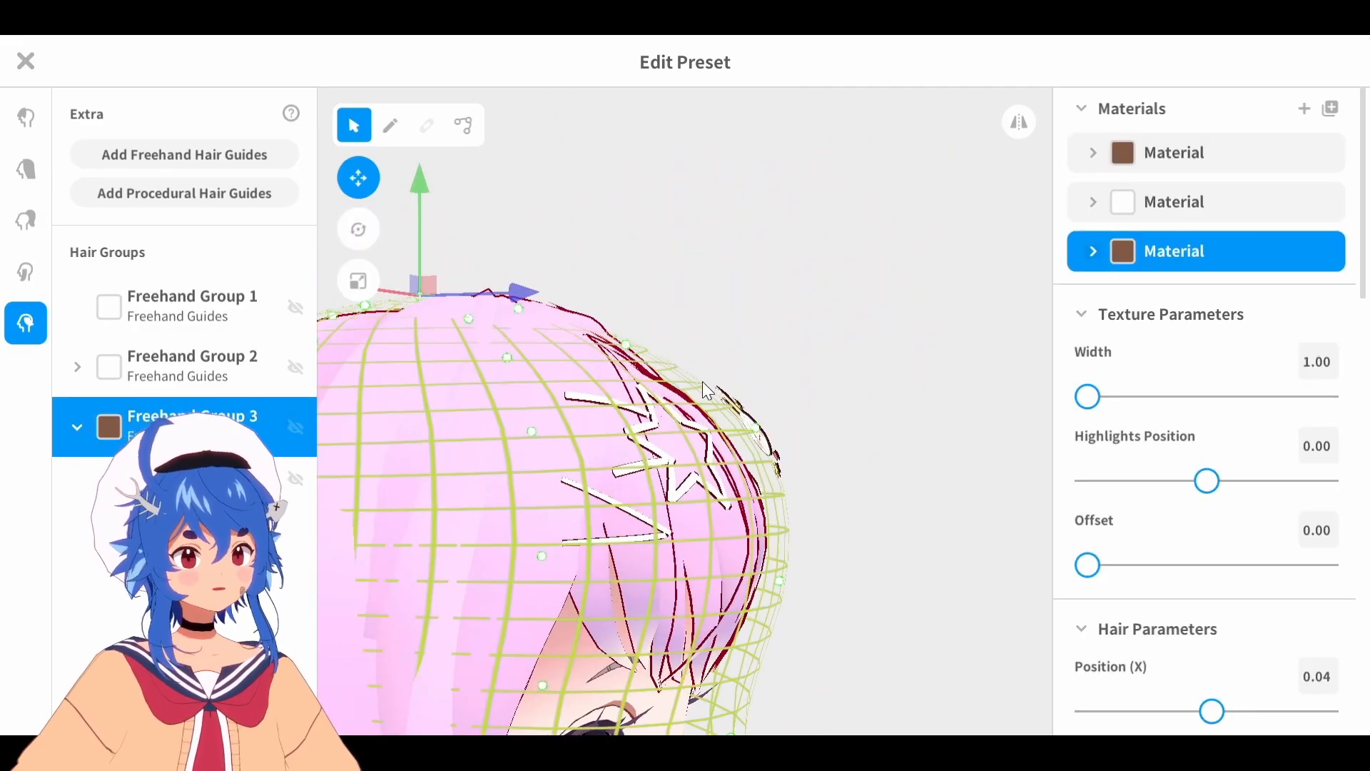
drag(740, 436, 725, 441)
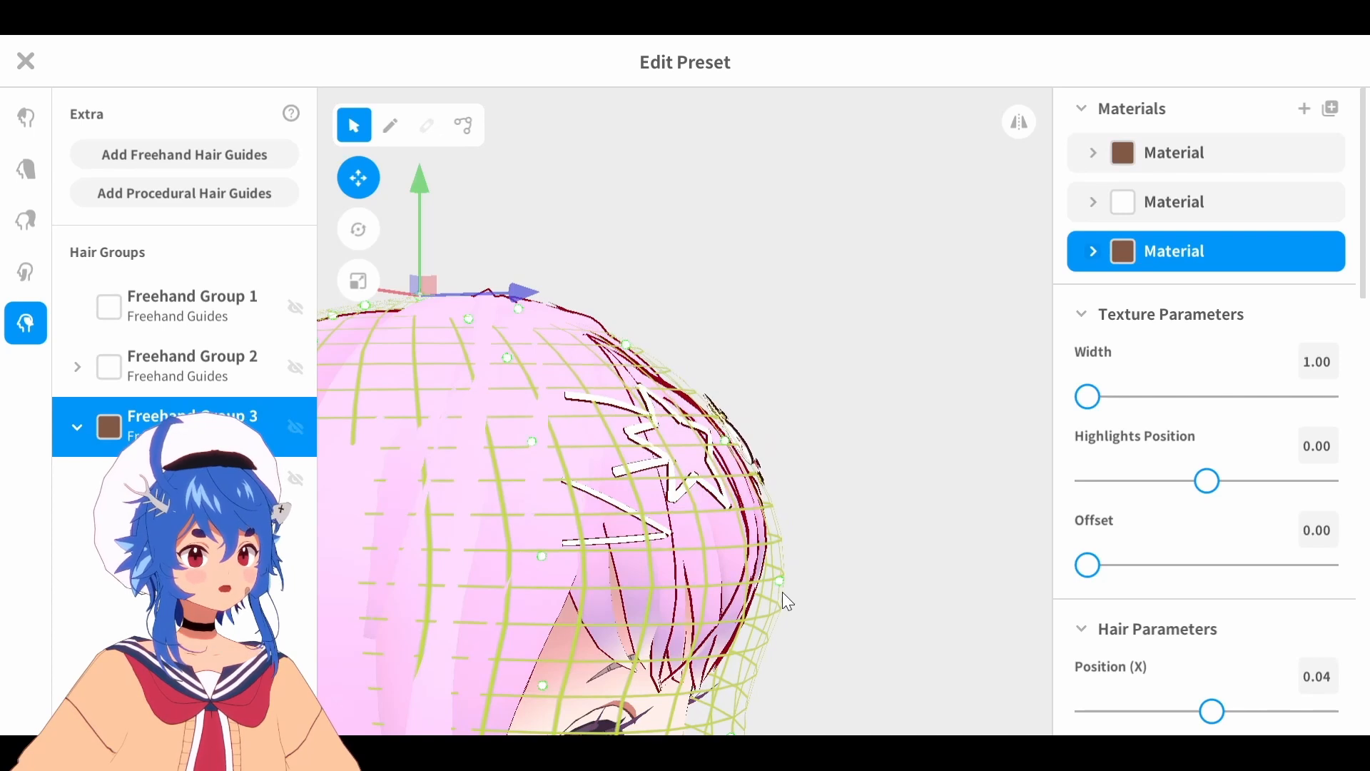
drag(780, 582, 764, 587)
drag(632, 350, 610, 354)
click(798, 334)
Reposition the bunny strand beside the two white clips with Position (X) 0.03 and Position (Y) 0.01
right_drag(798, 334, 752, 340)
scroll(753, 343, down, 5)
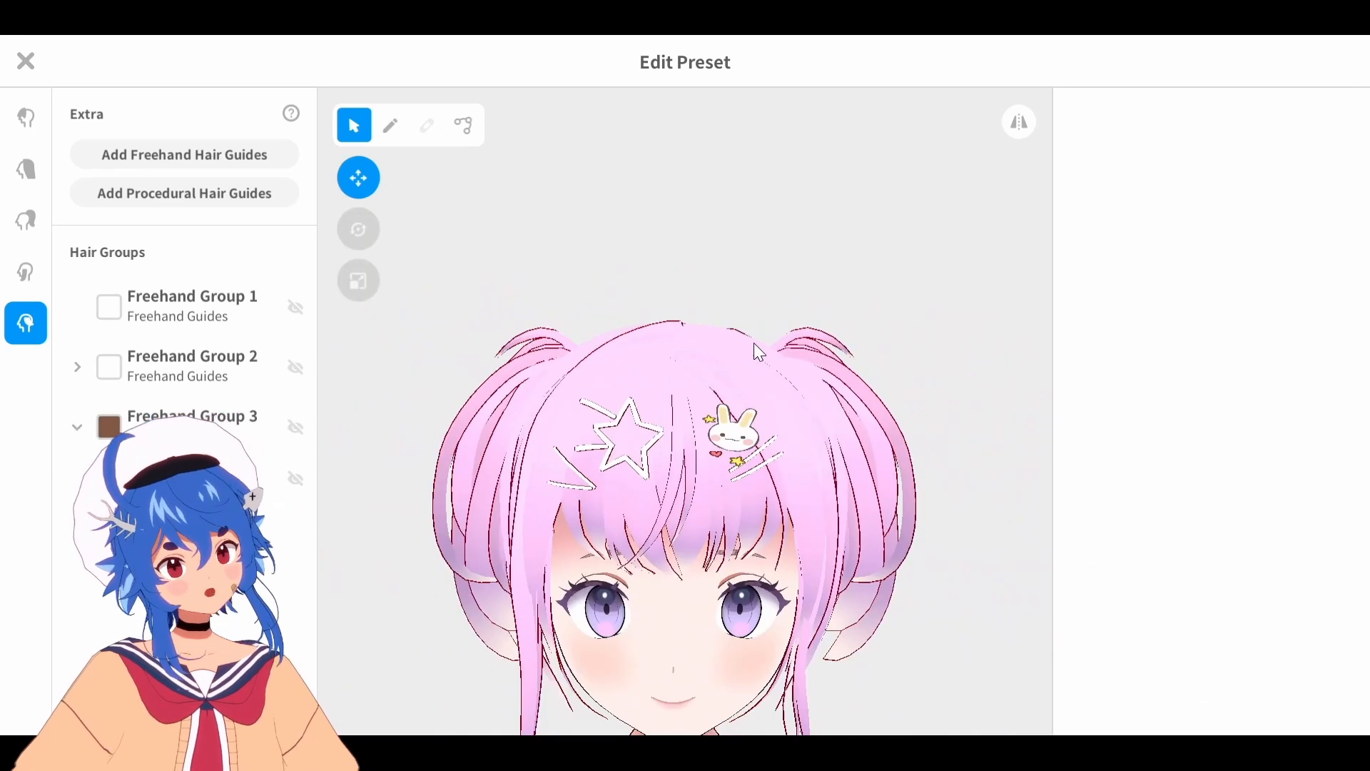
middle_drag(754, 342, 749, 217)
scroll(675, 370, up, 3)
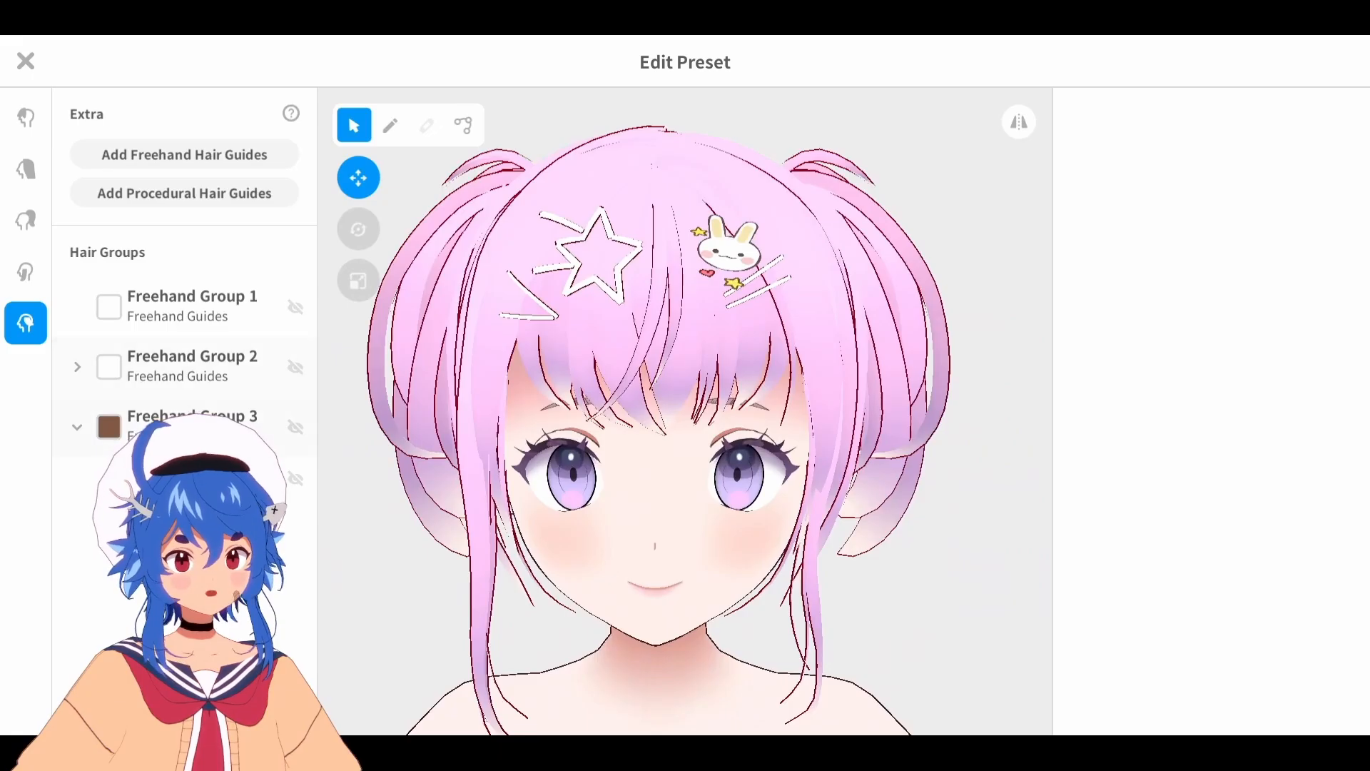
click(214, 427)
scroll(1160, 557, down, 2)
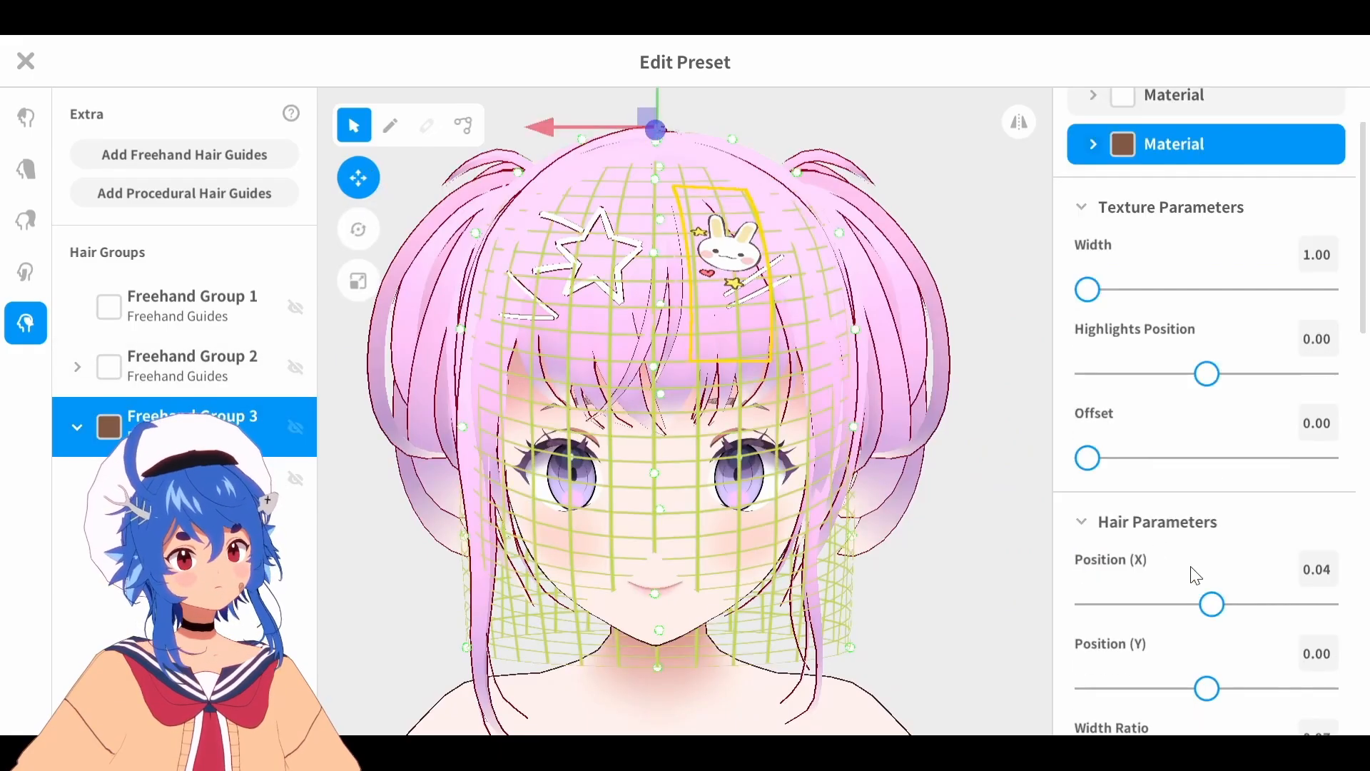
mouse_move(1214, 613)
mouse_down()
mouse_move(1191, 612)
mouse_move(1209, 612)
mouse_up()
drag(1205, 686, 1208, 688)
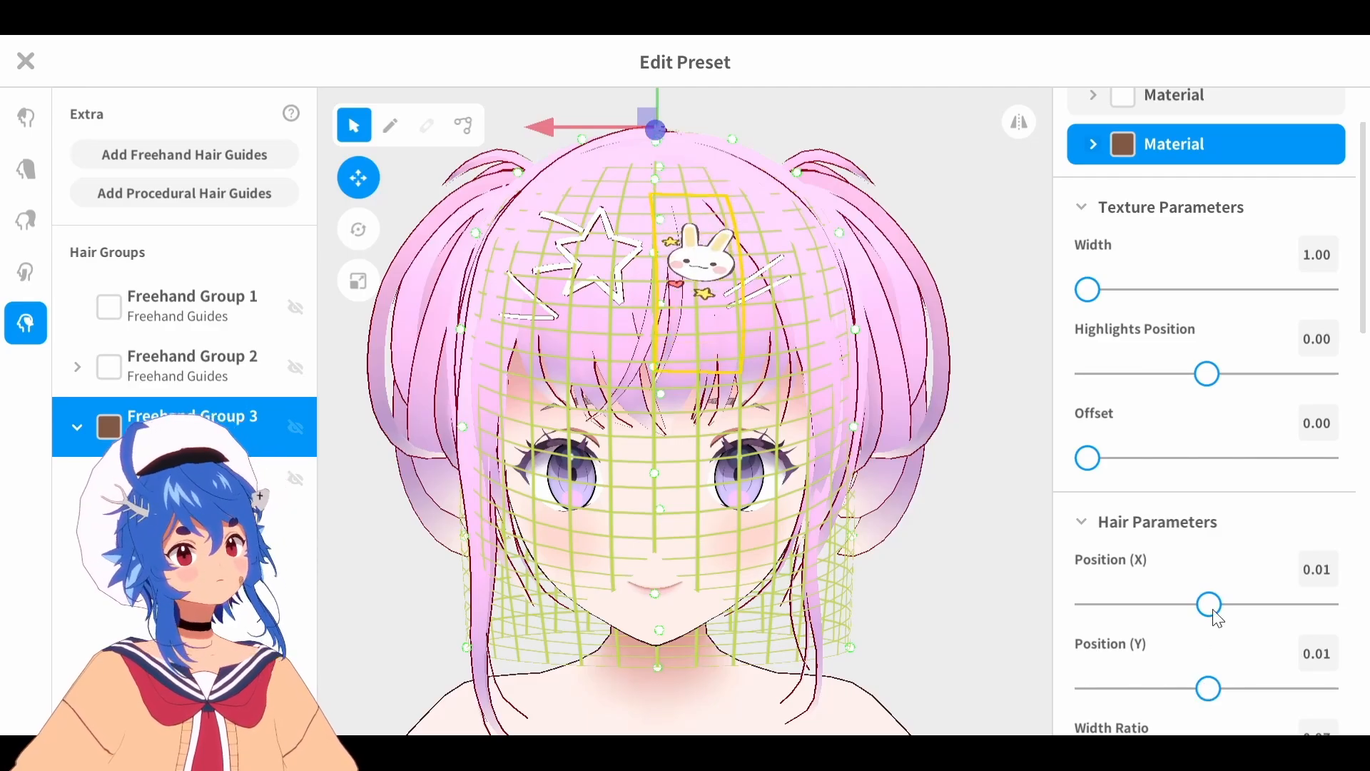
drag(1209, 605, 1213, 615)
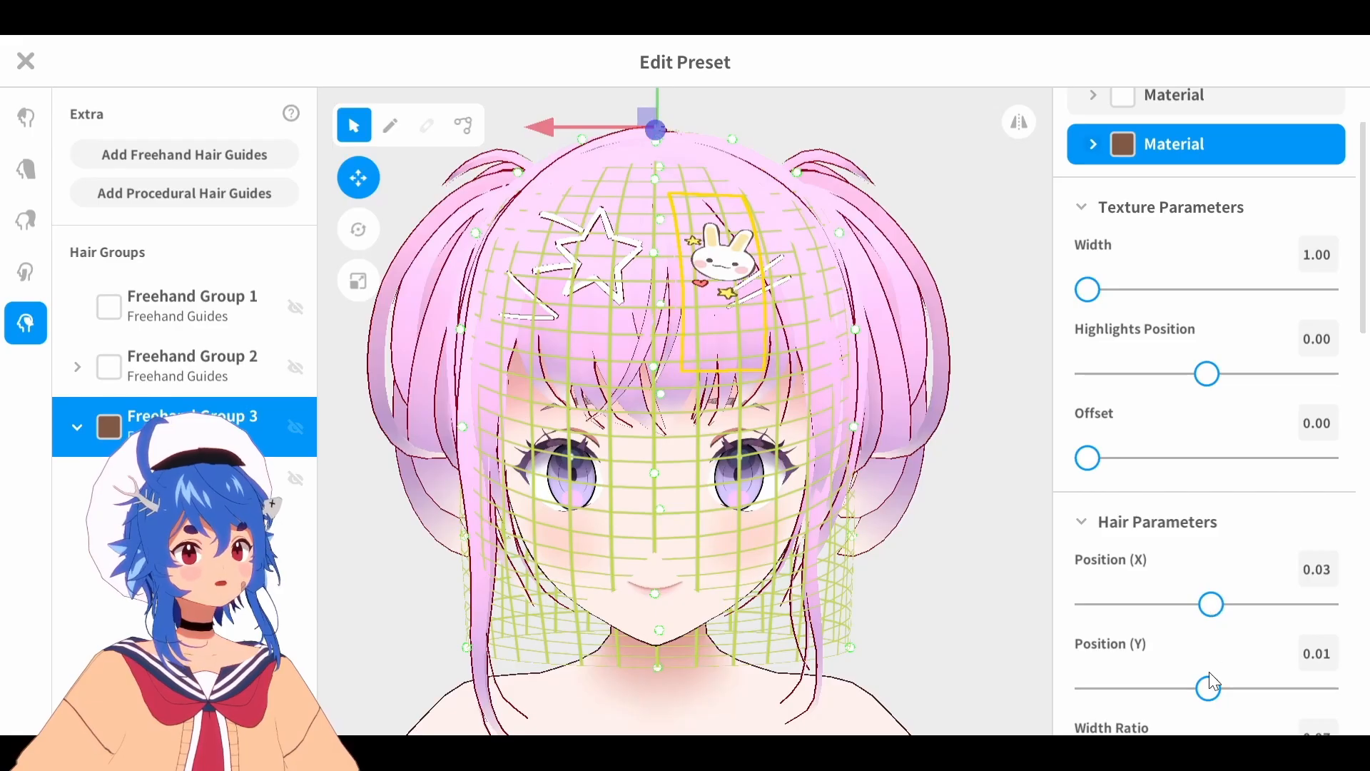
drag(1210, 672, 1211, 695)
click(913, 576)
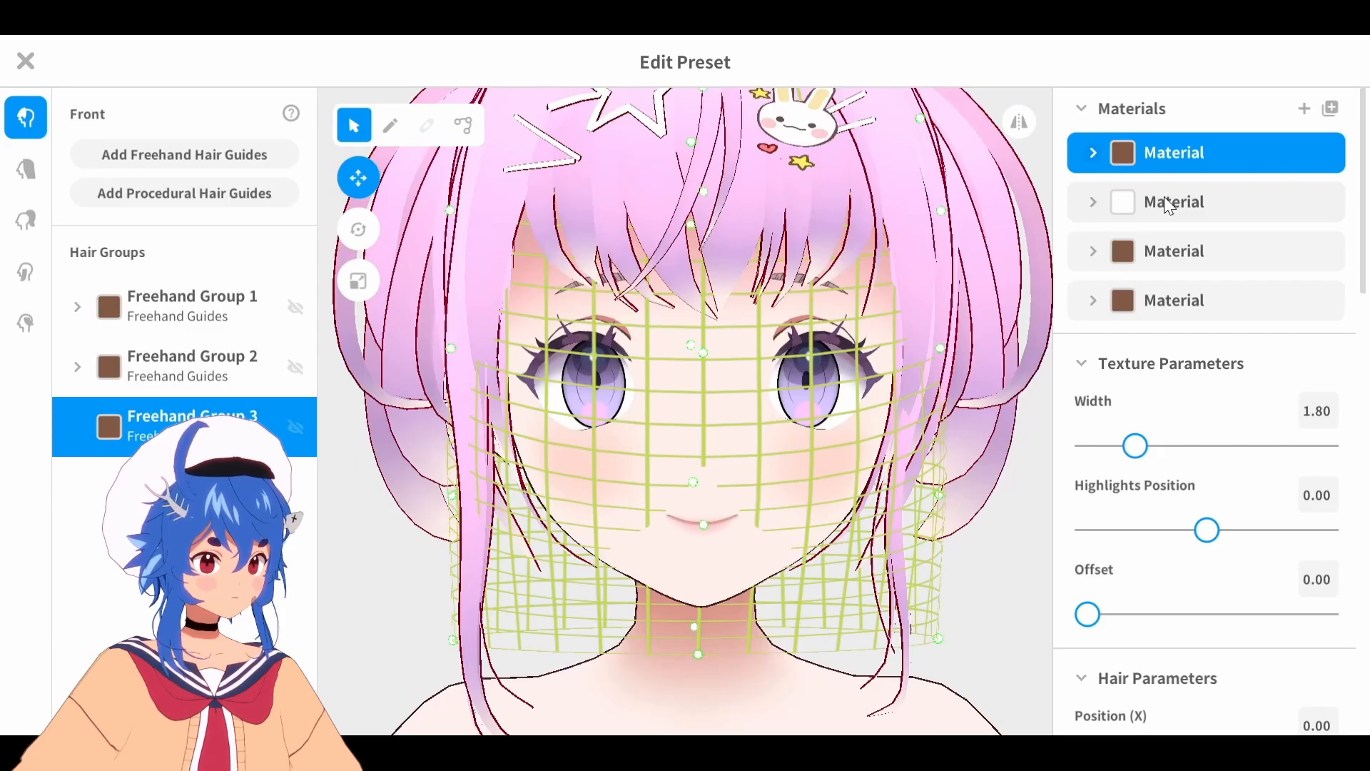
Draw overlapping strands of width 0.02 and thickness 0.01 into a rose over the character's right eye in the front hair's Freehand Group 3
click(391, 126)
scroll(1358, 390, down, 3)
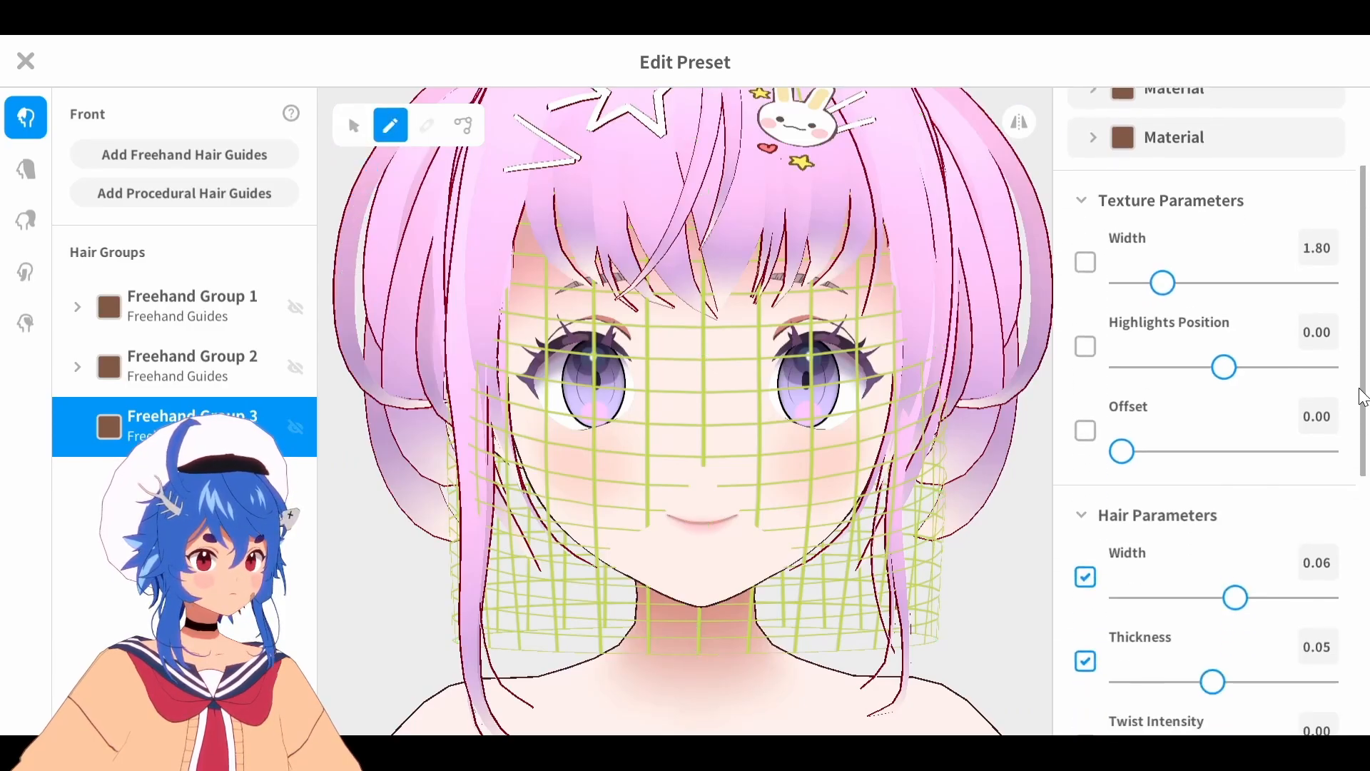
drag(1237, 568, 1151, 564)
drag(1213, 647, 1133, 647)
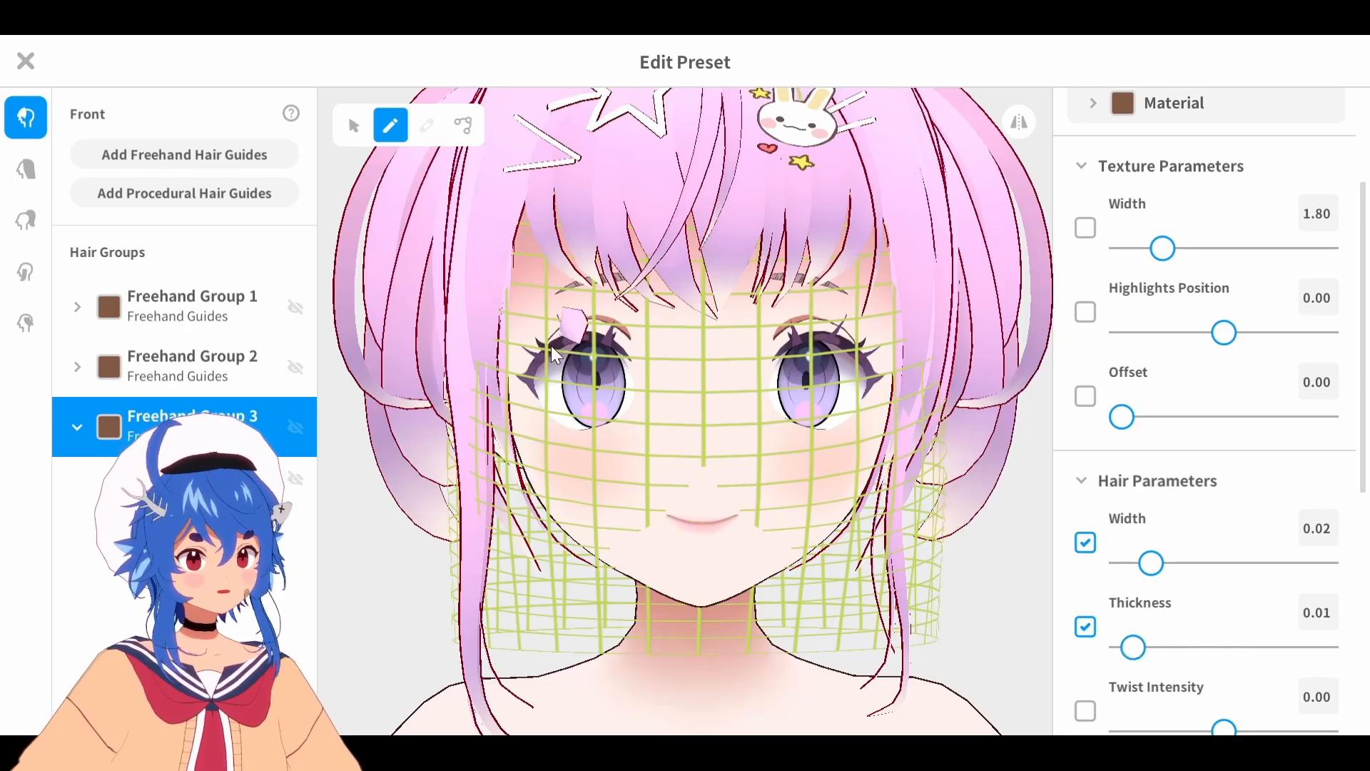
drag(562, 378, 606, 371)
key(ctrl+z)
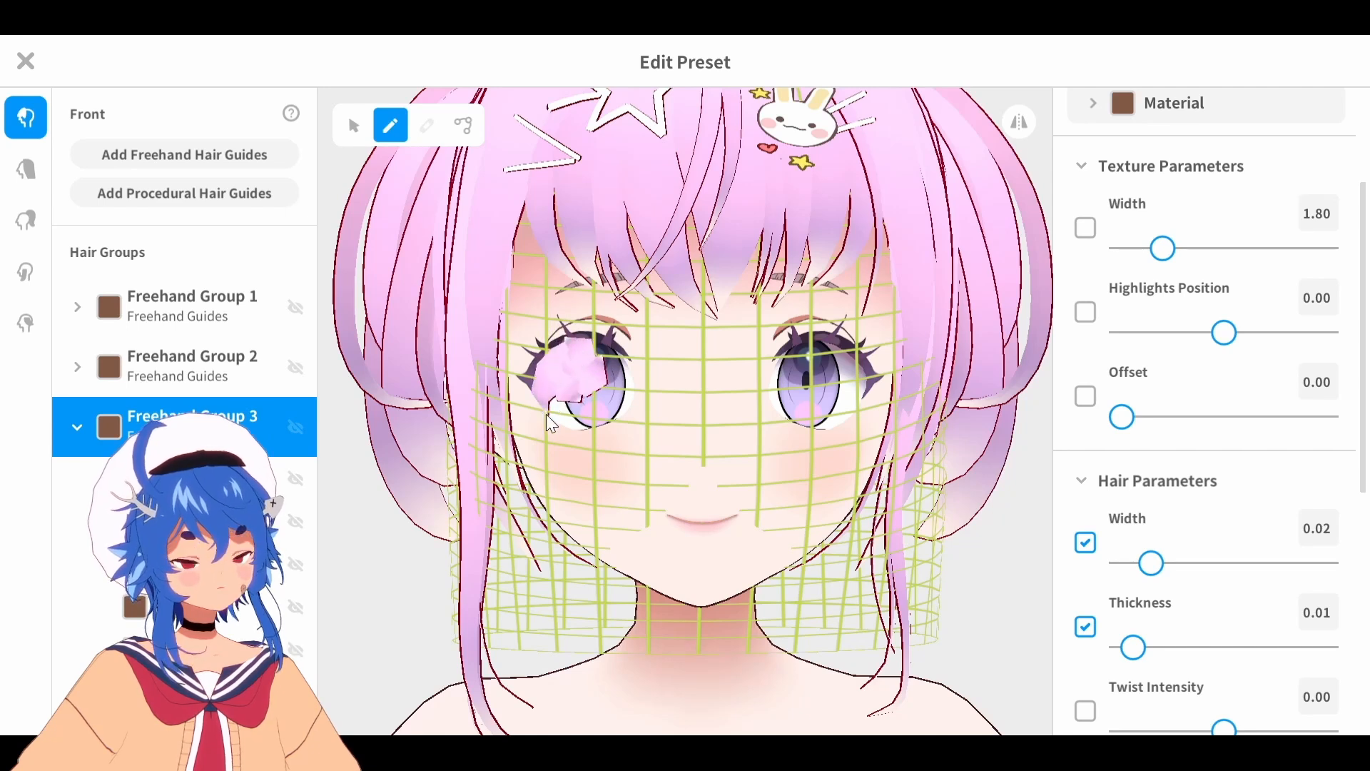
mouse_move(584, 430)
mouse_down()
mouse_move(616, 333)
mouse_move(524, 348)
mouse_move(579, 418)
mouse_move(546, 343)
mouse_move(588, 439)
mouse_move(584, 339)
mouse_move(615, 360)
mouse_up()
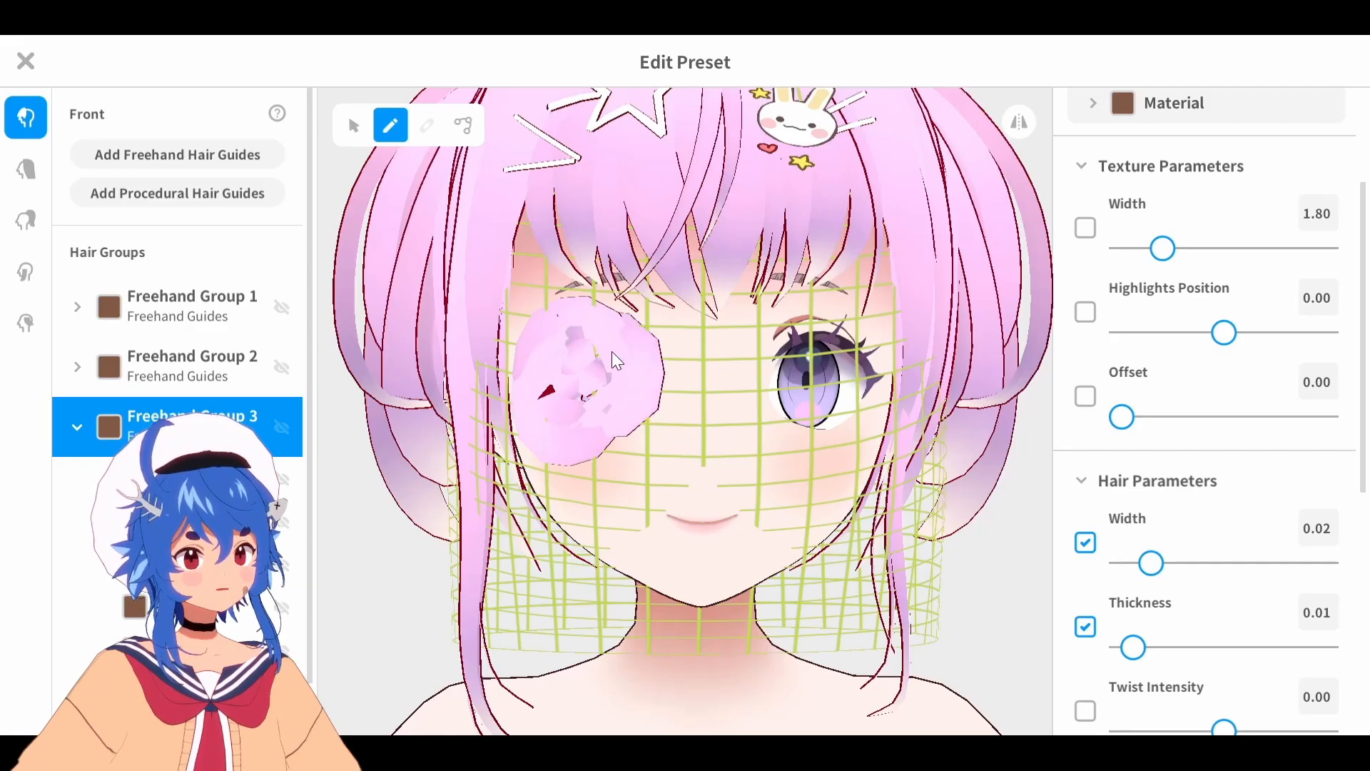
mouse_move(535, 314)
mouse_down()
mouse_move(529, 427)
mouse_move(596, 388)
mouse_up()
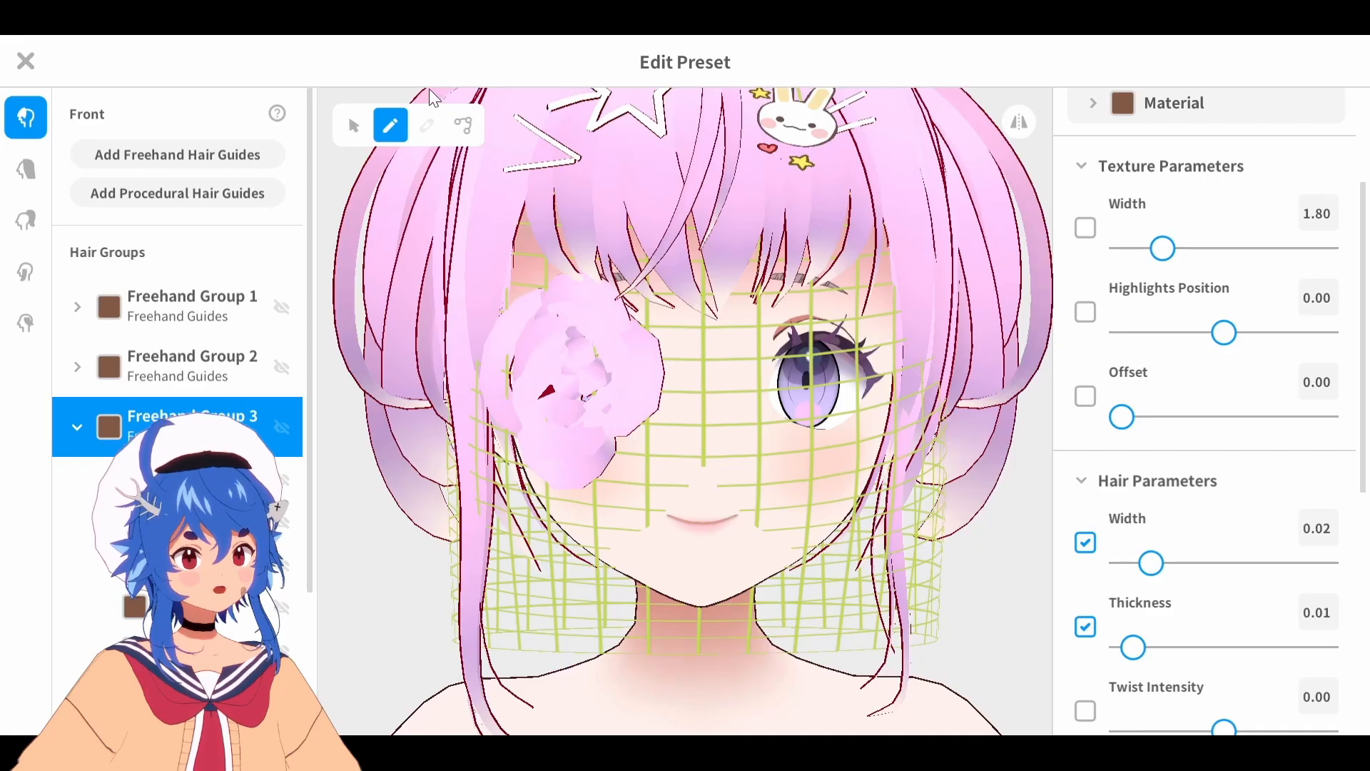
Select the rose's Freehand Group 3 and assign it the fourth material, the plain grey one
click(1013, 380)
mouse_move(952, 436)
right_down()
mouse_move(941, 439)
mouse_move(977, 447)
mouse_move(938, 441)
right_up()
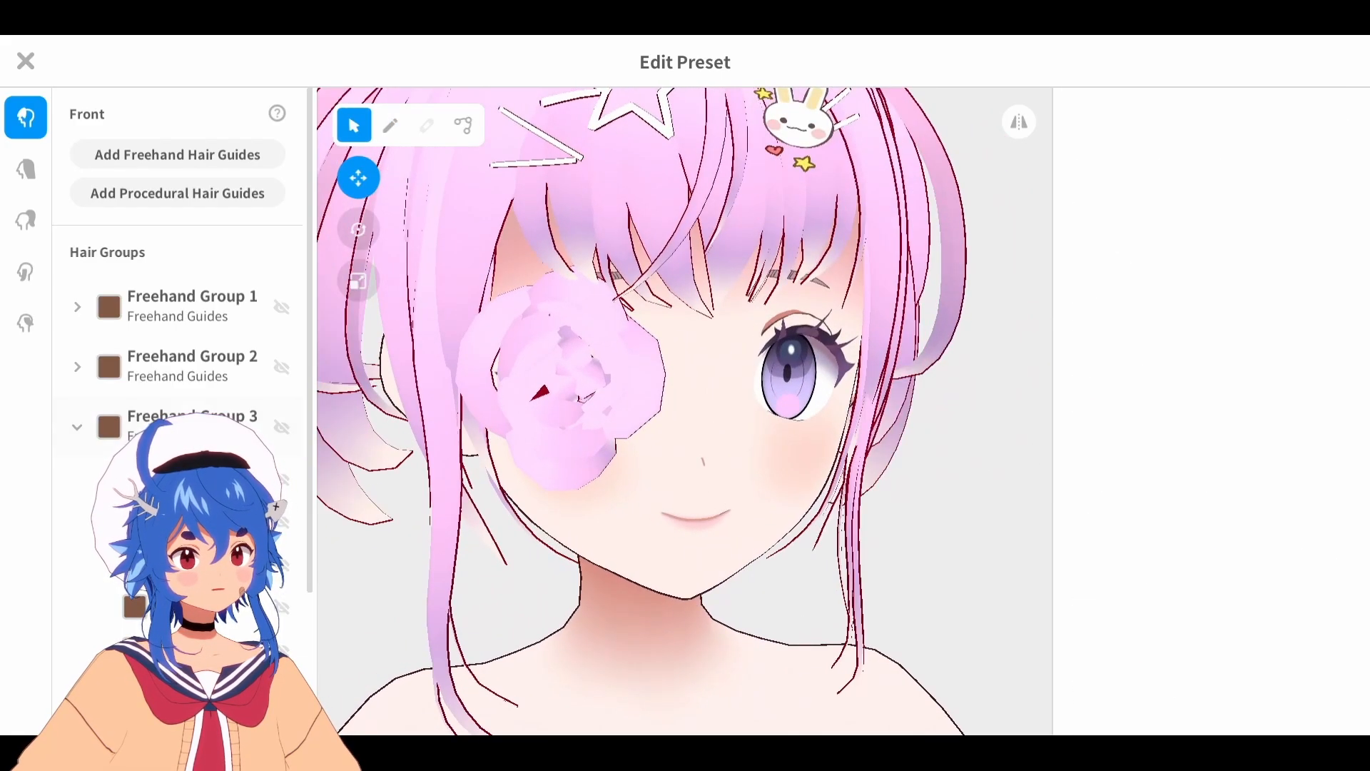
click(697, 224)
middle_drag(752, 321, 770, 345)
scroll(752, 230, down, 3)
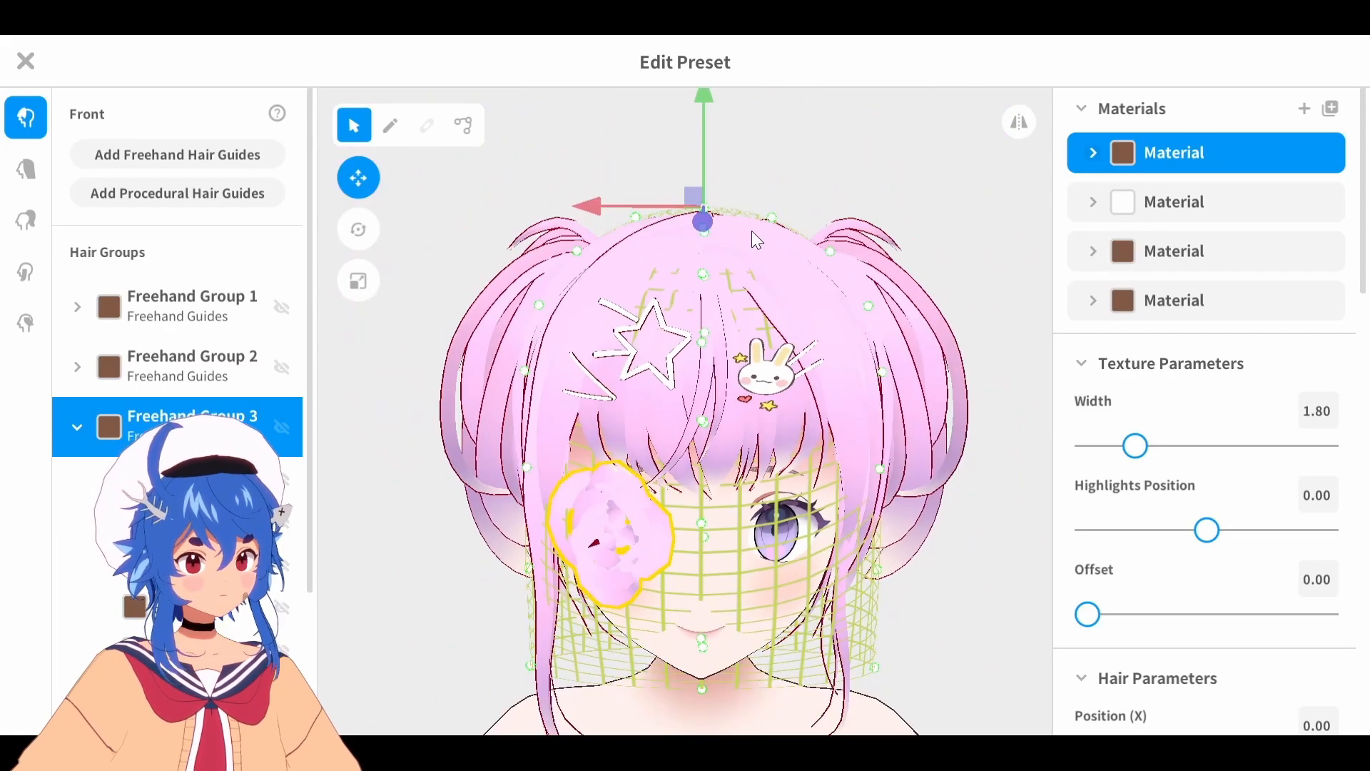
drag(706, 87, 710, 94)
drag(710, 101, 706, 92)
right_drag(627, 259, 708, 256)
middle_drag(744, 536, 730, 328)
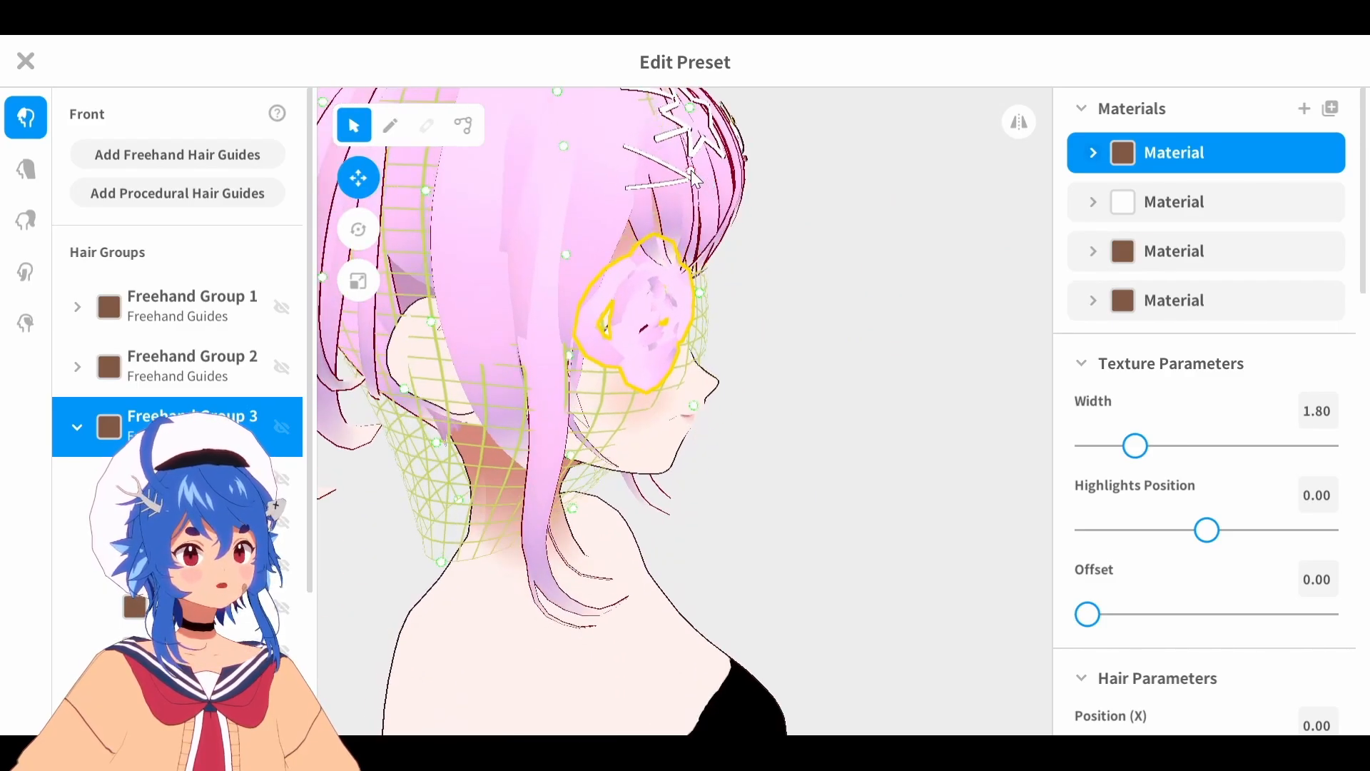
right_drag(885, 293, 833, 293)
click(1238, 315)
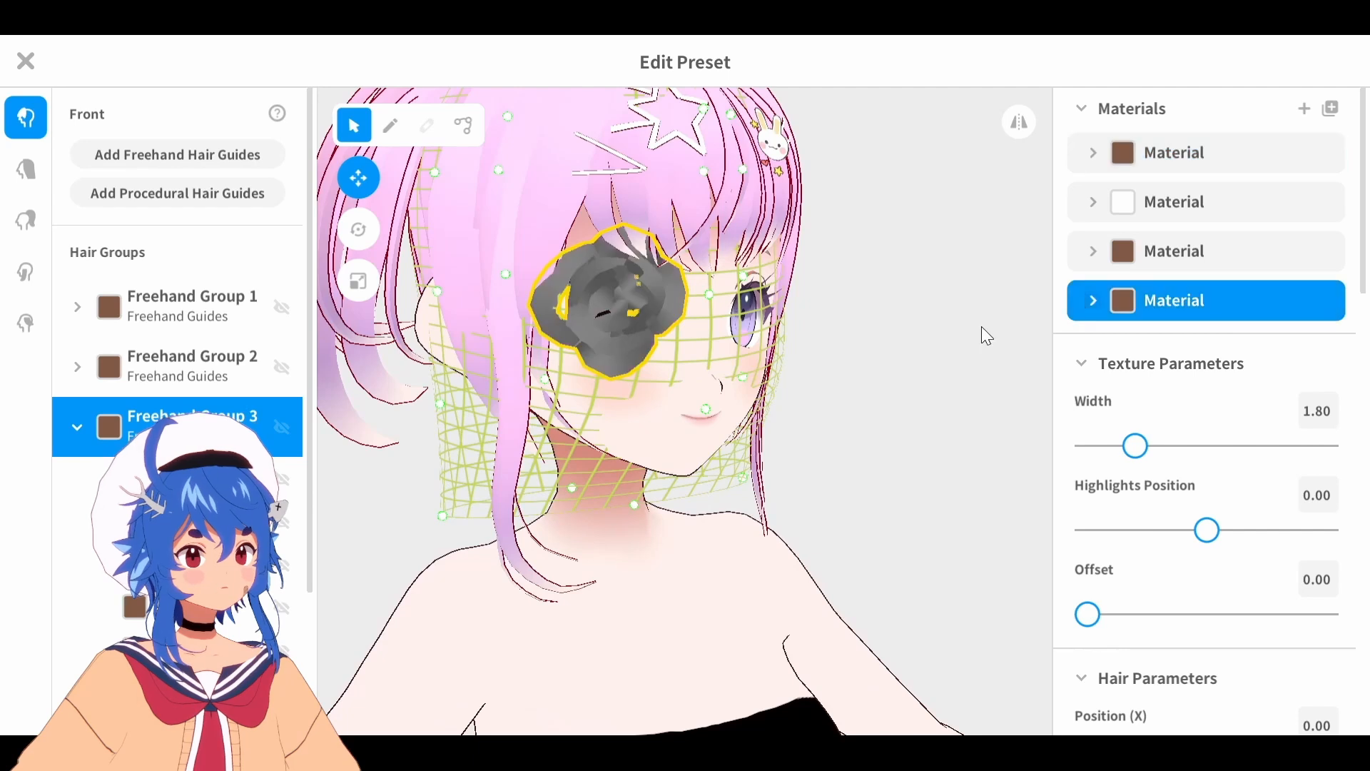
right_drag(982, 336, 923, 323)
click(923, 324)
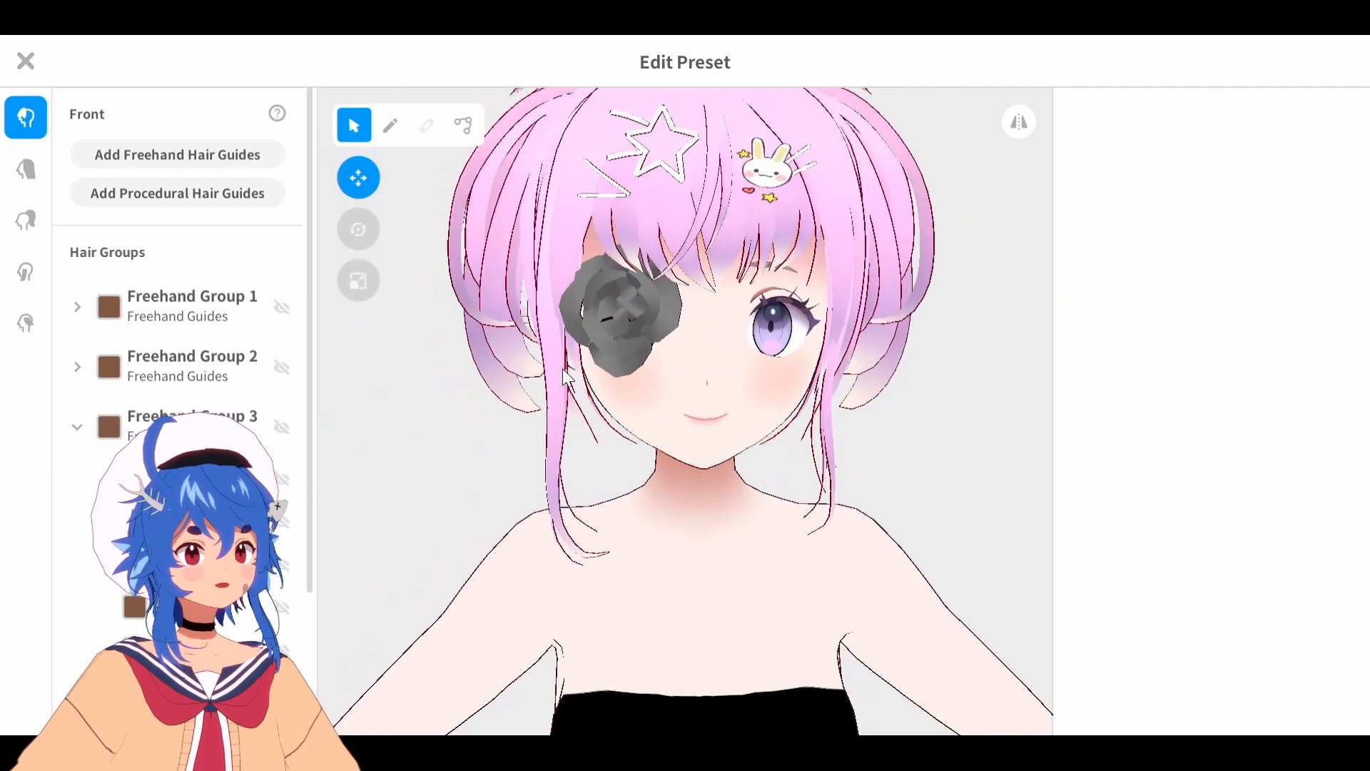
Adjust the control points of the rose's inner petal strands to close the gaps at its centre
scroll(563, 354, up, 5)
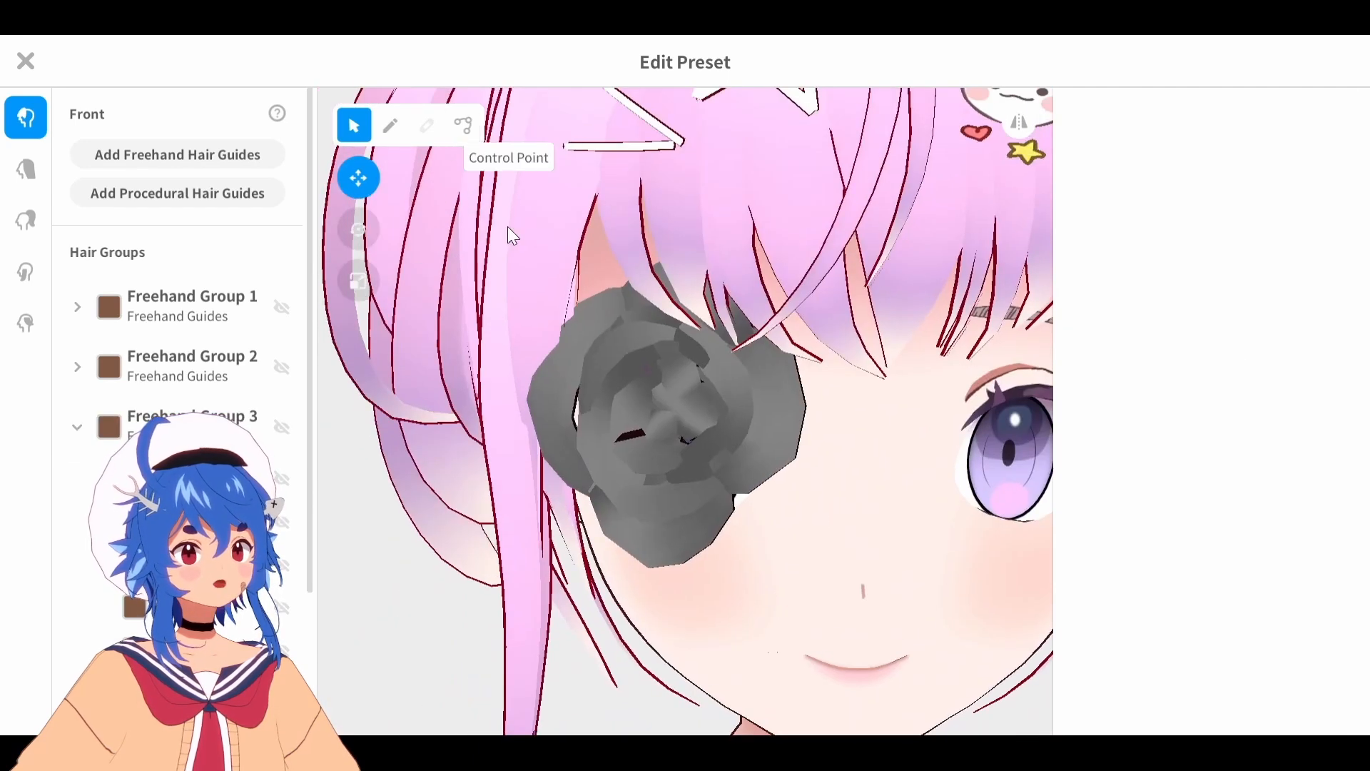
click(463, 126)
click(556, 414)
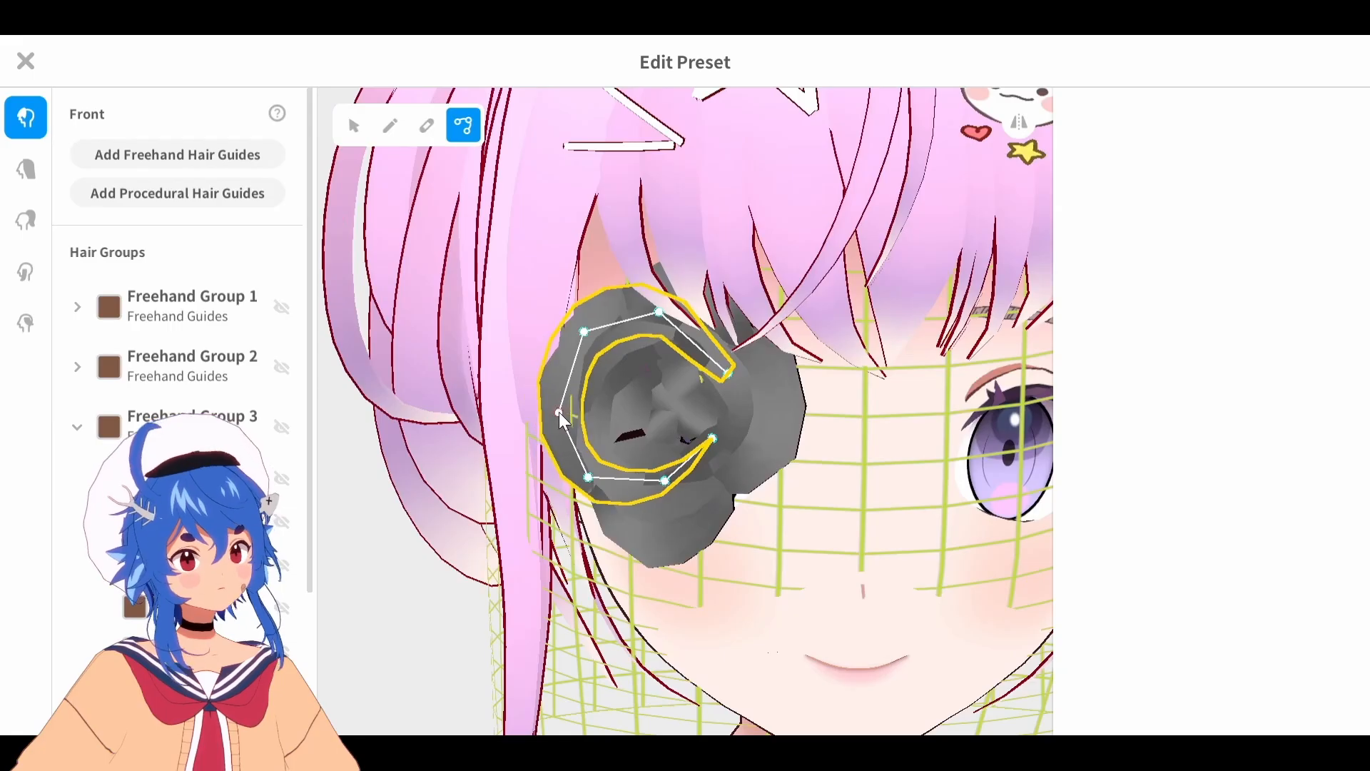
drag(559, 412, 758, 427)
middle_drag(698, 468, 694, 434)
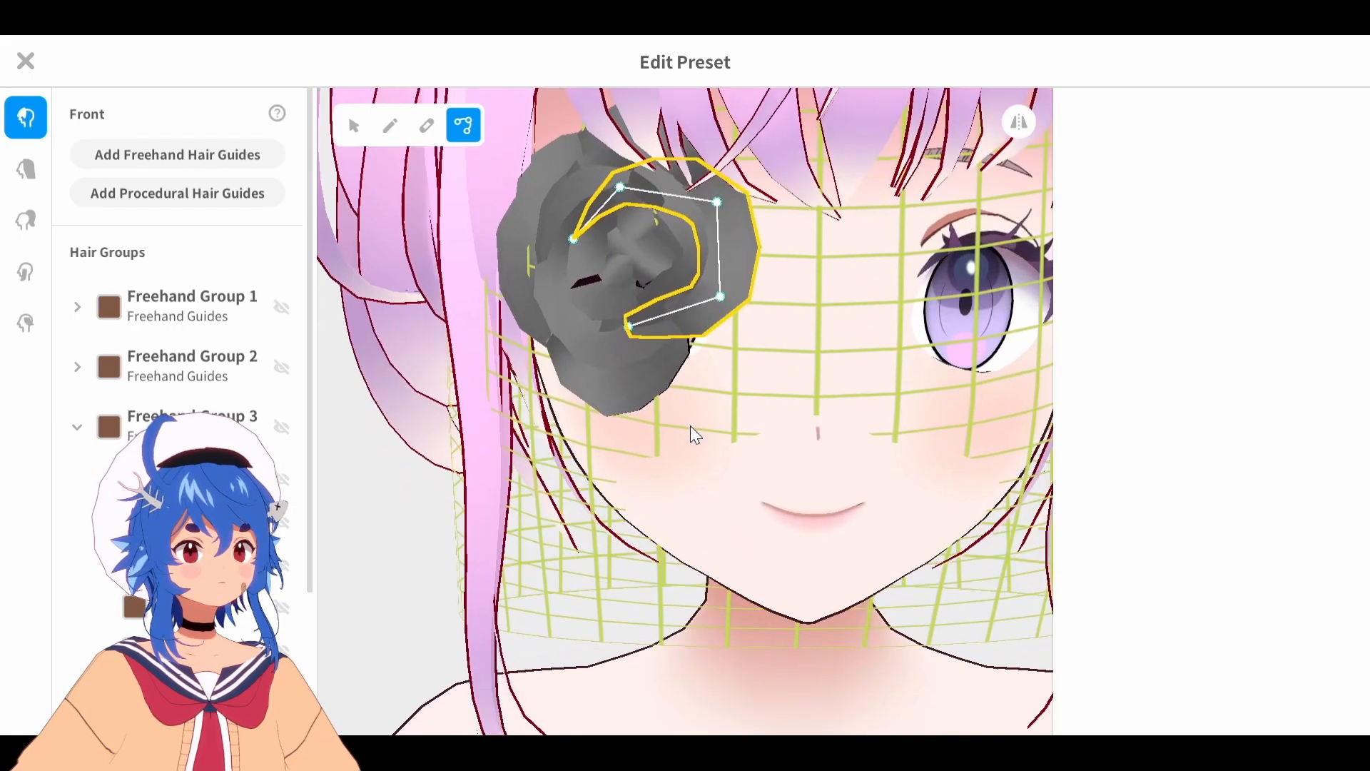
click(589, 287)
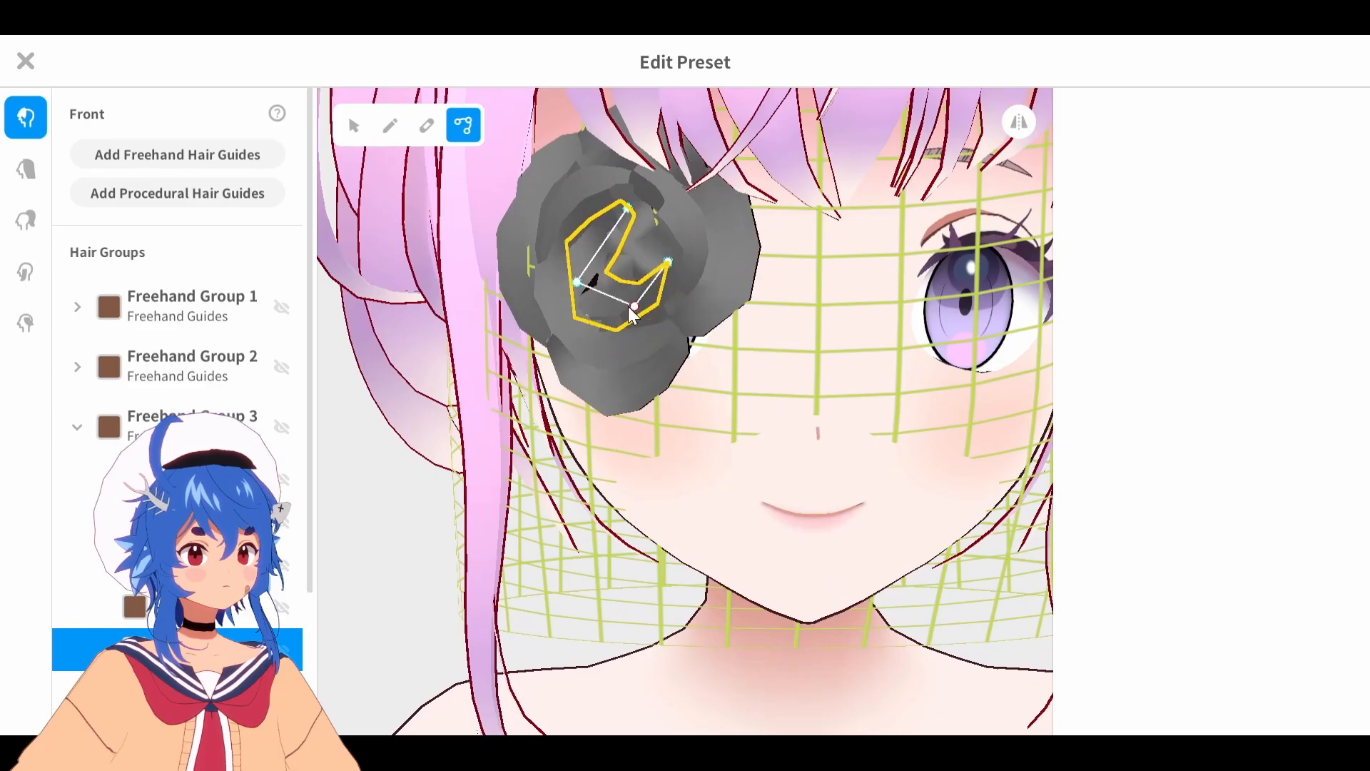
drag(634, 306, 574, 245)
right_drag(628, 392, 438, 474)
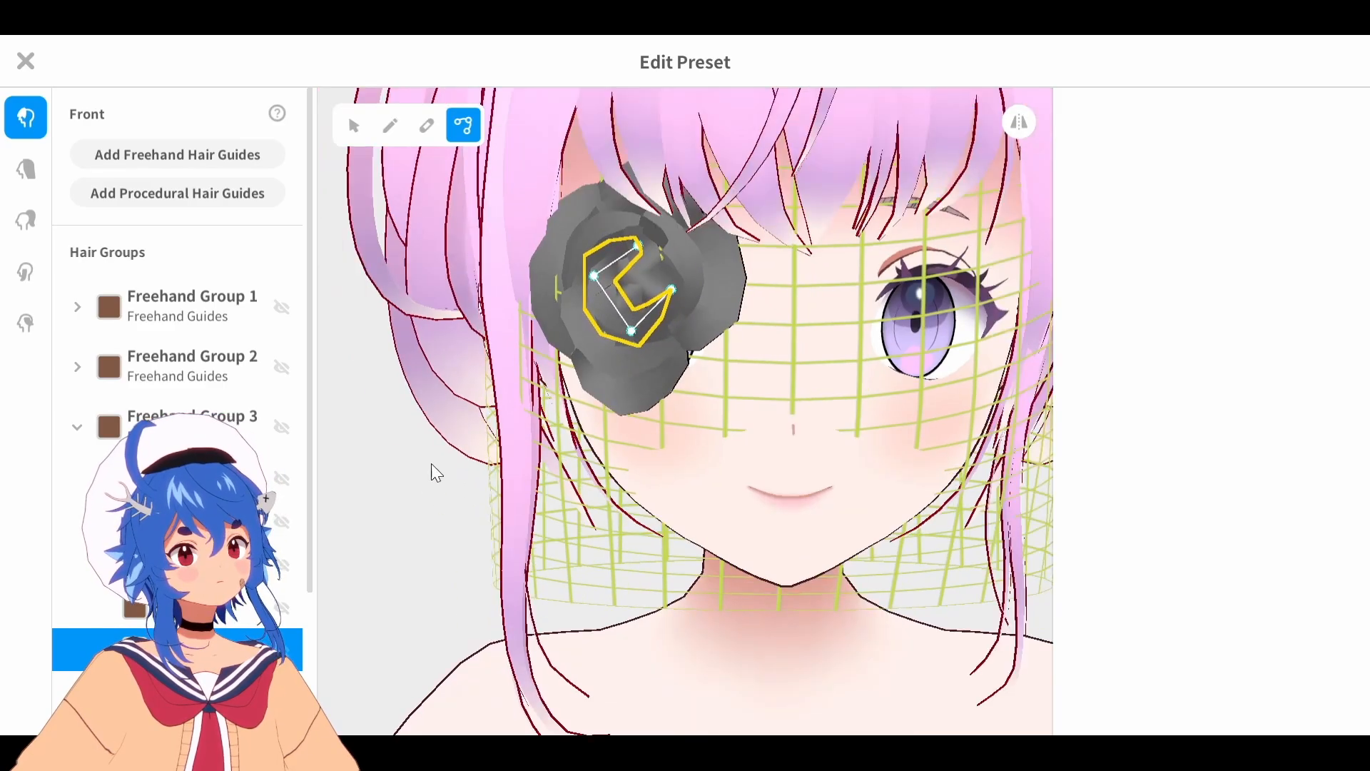
Draw extra petal strands along the rose's lower edge and its outer edge toward the nose, redoing strokes that stick out
click(391, 126)
mouse_move(733, 294)
mouse_down()
mouse_move(704, 364)
mouse_move(618, 396)
mouse_up()
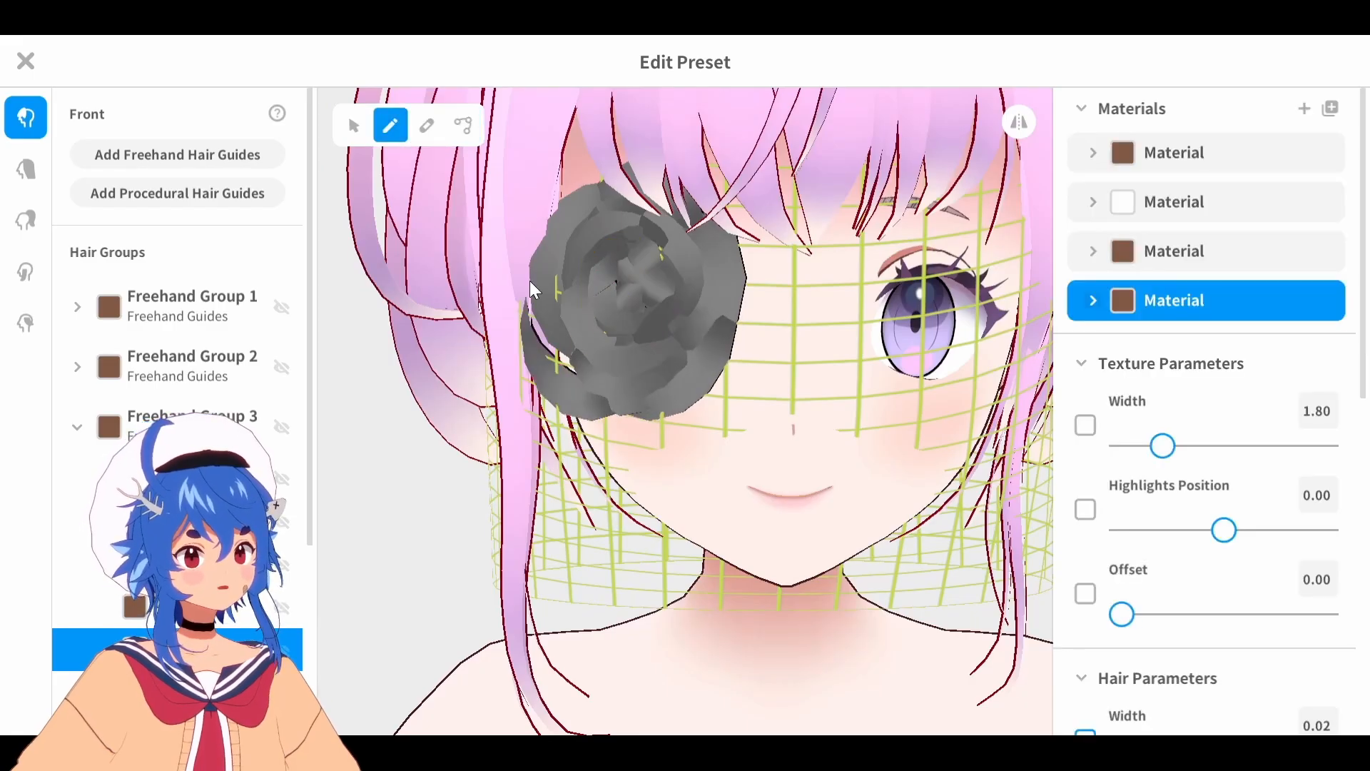
drag(531, 282, 595, 184)
key(ctrl+z)
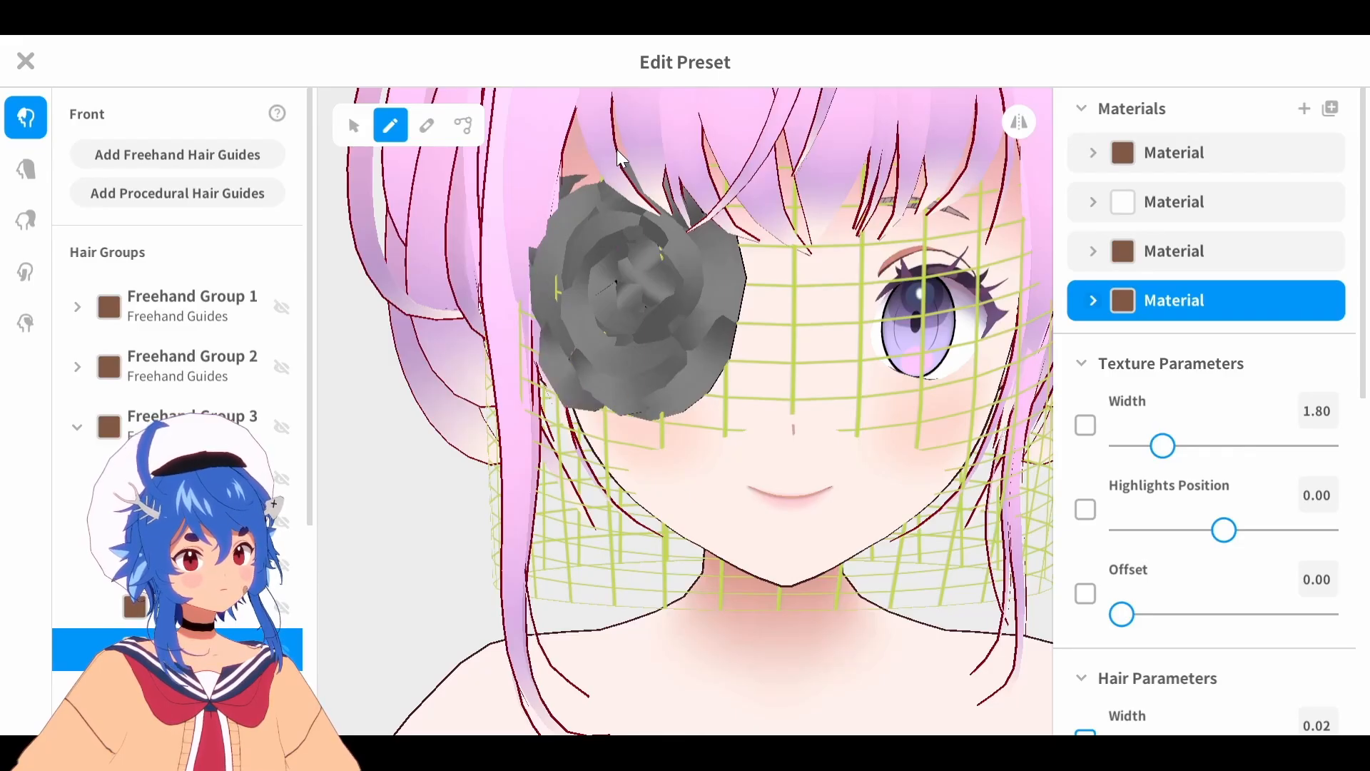
drag(723, 251, 704, 381)
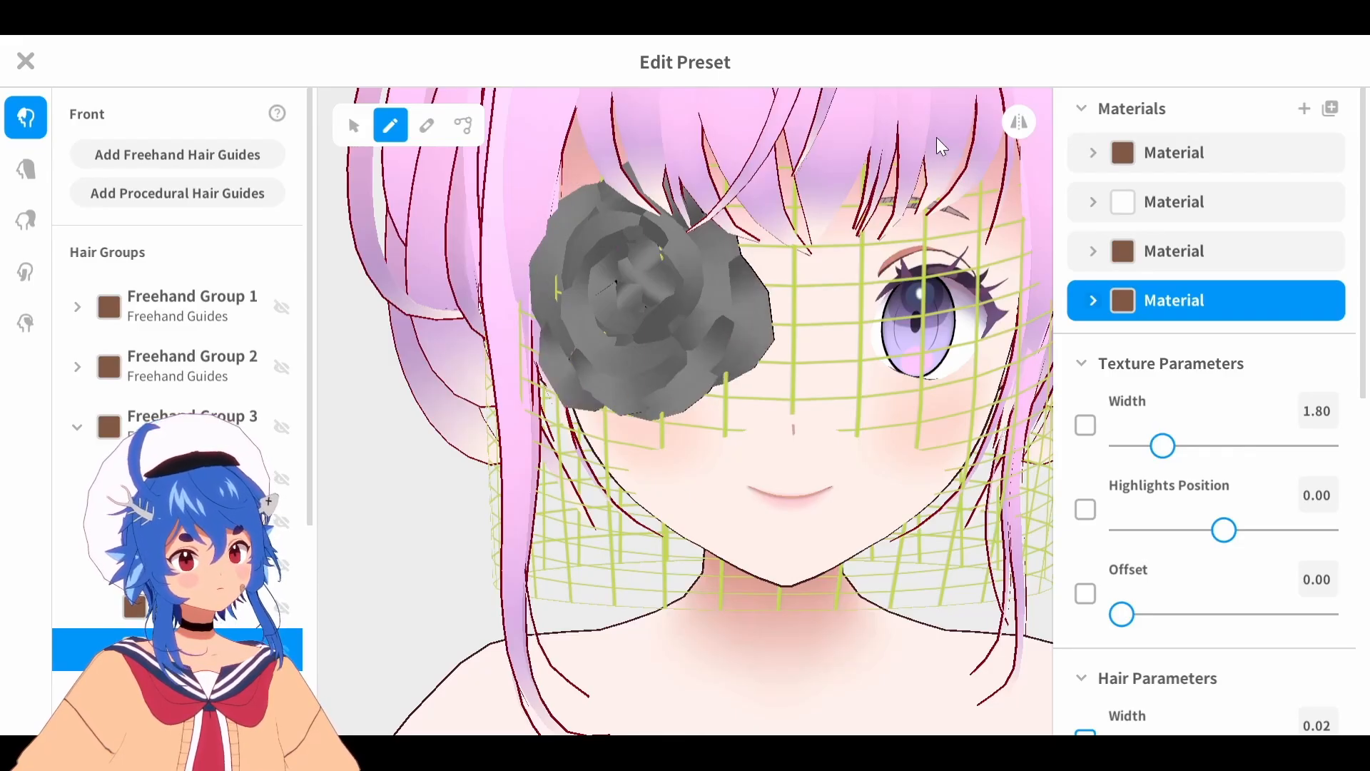
key(ctrl+z)
drag(727, 254, 683, 365)
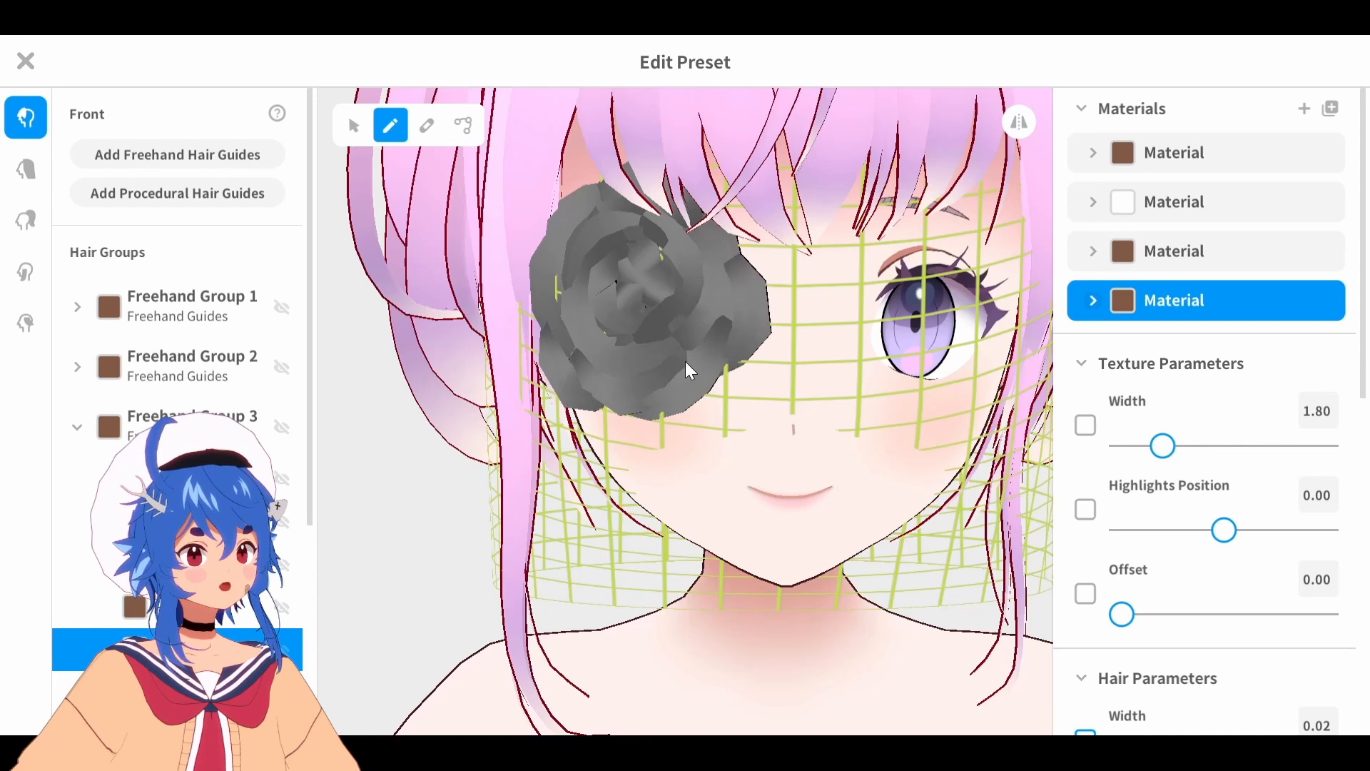
Edit the rose material's texture and cover its base layer with flat grey #BBBBBB using a brush width of 300
click(1094, 301)
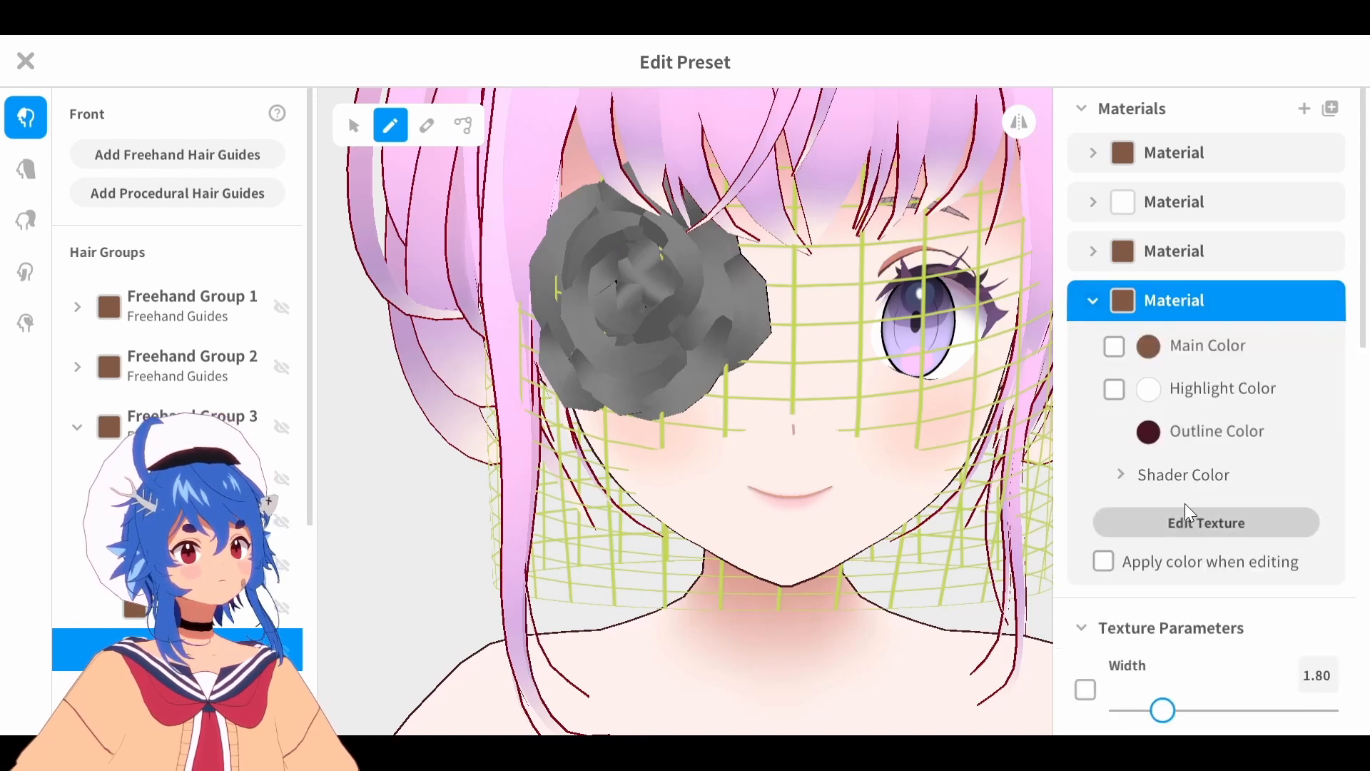
click(1185, 506)
click(1142, 266)
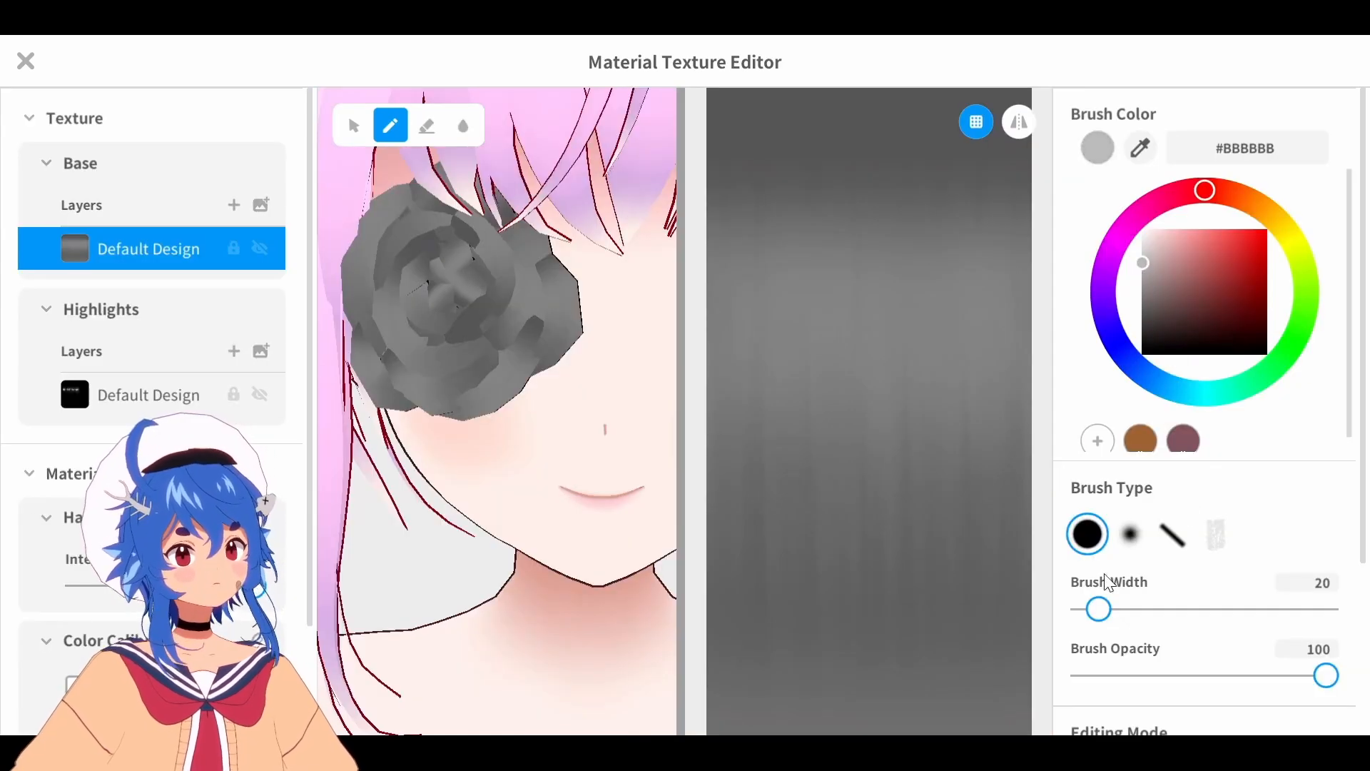
drag(1100, 609, 1326, 609)
mouse_move(927, 685)
mouse_down()
mouse_move(918, 704)
mouse_move(735, 611)
mouse_move(688, 401)
mouse_move(770, 157)
mouse_move(892, 136)
mouse_up()
Paint a broad white #FFFFFF vertical oval down the upper right part of the rose texture
drag(1146, 234, 1110, 183)
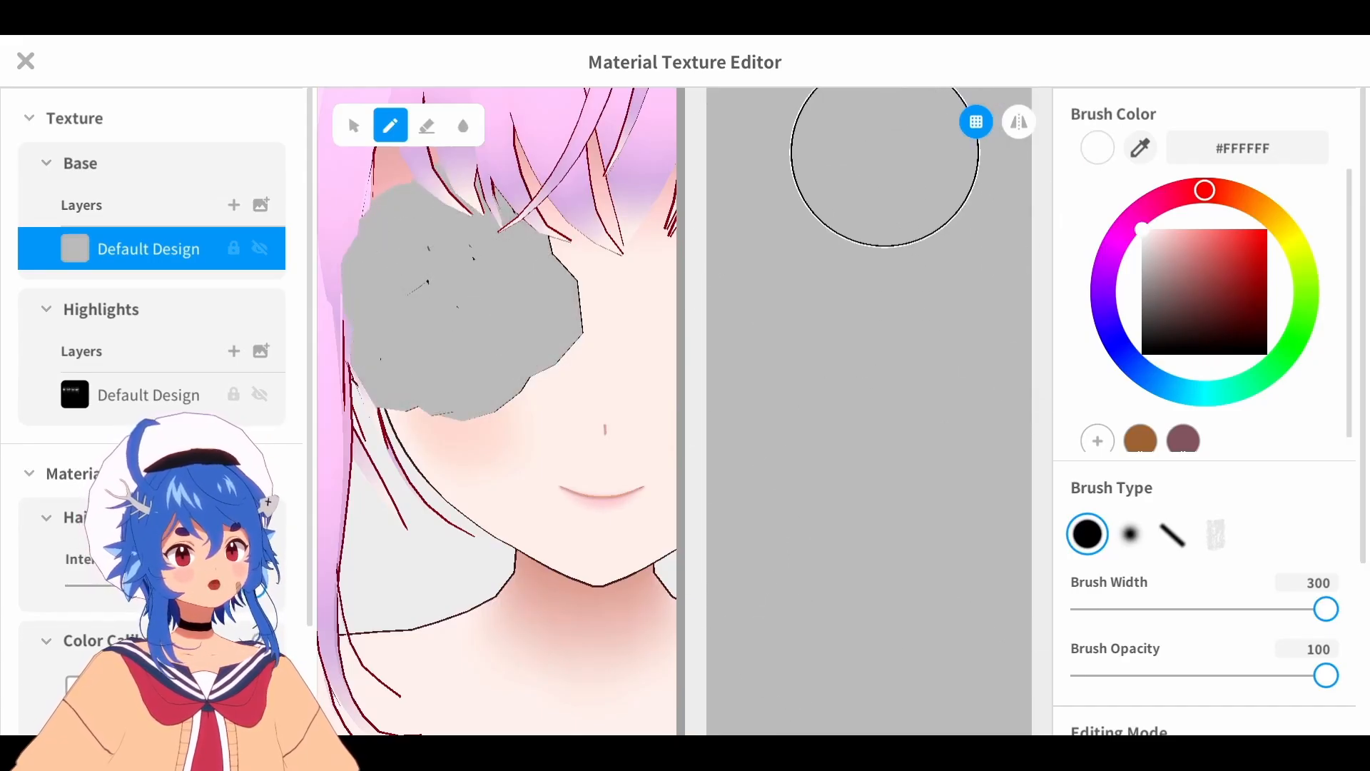
mouse_move(885, 152)
mouse_down()
mouse_move(890, 421)
mouse_move(933, 339)
mouse_up()
key(ctrl+z)
mouse_move(933, 131)
mouse_down()
mouse_move(951, 139)
mouse_move(949, 116)
mouse_move(973, 183)
mouse_move(928, 250)
mouse_move(942, 400)
mouse_up()
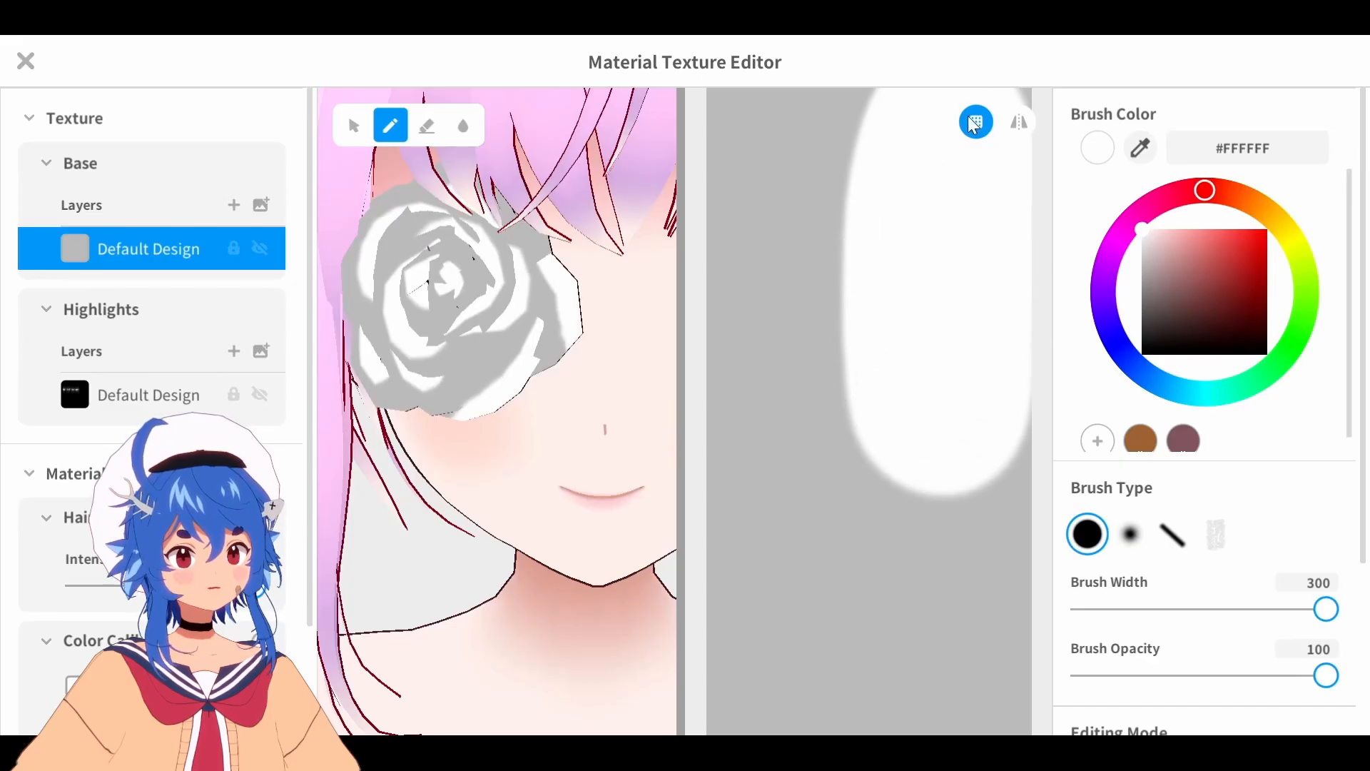
Try muted tones #C4ACAC and #9A8282 as strokes across the lower part of the rose texture
click(1158, 260)
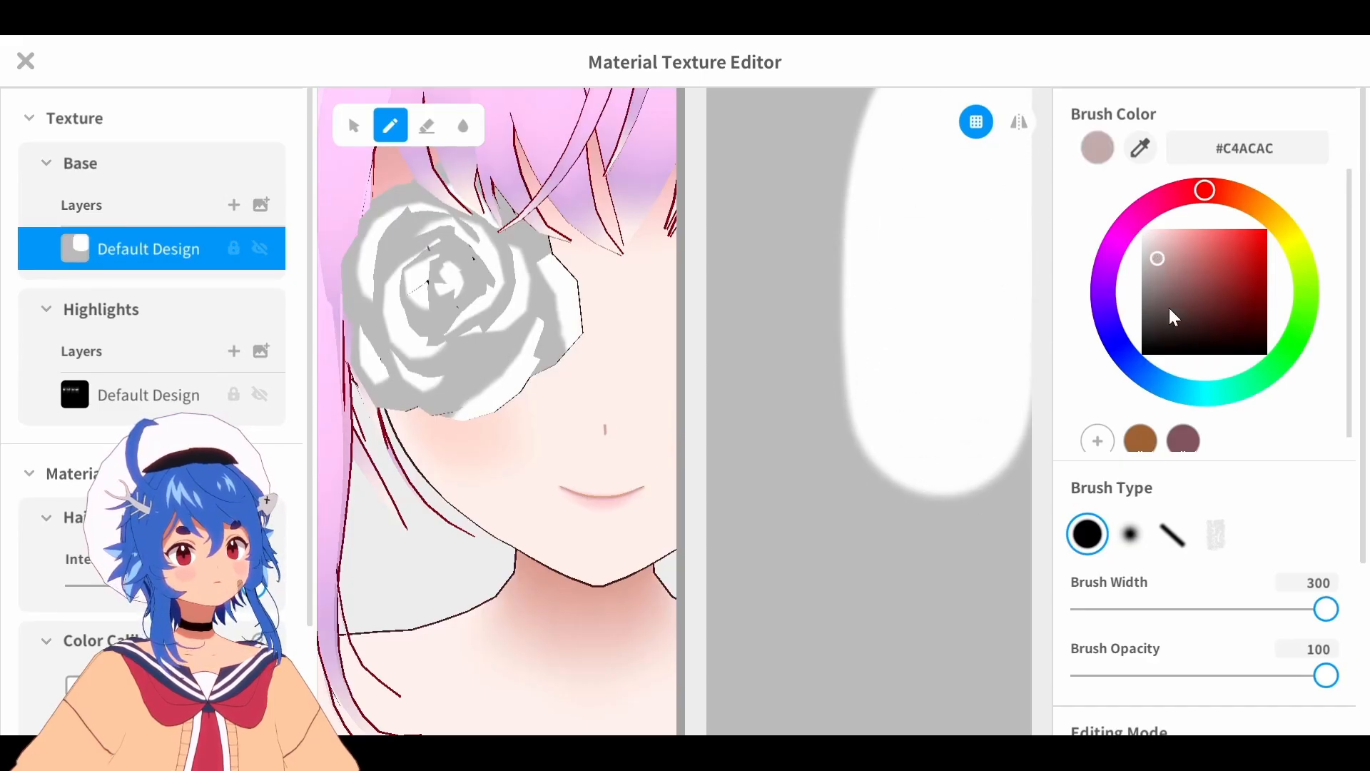
click(1147, 616)
mouse_move(788, 640)
mouse_down()
mouse_move(896, 643)
mouse_move(758, 645)
mouse_up()
key(ctrl+z)
click(1162, 279)
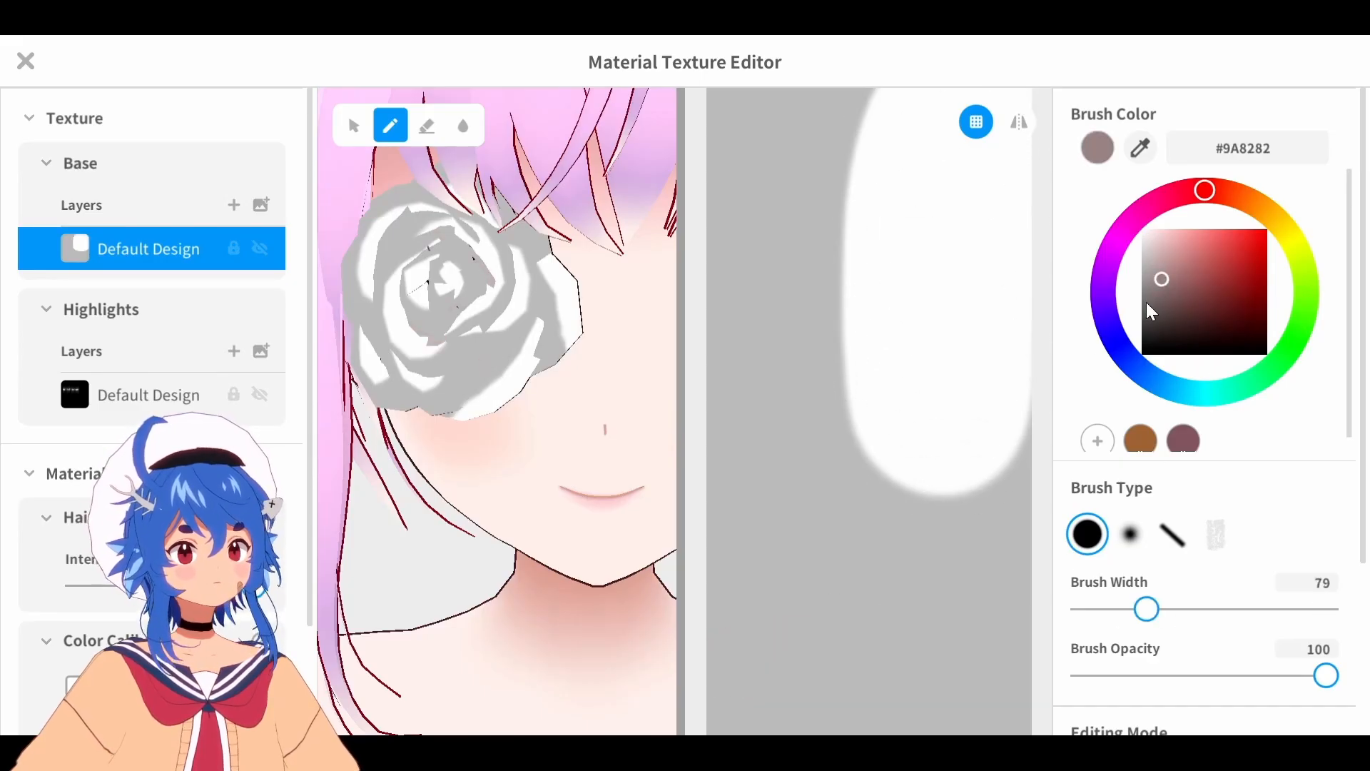
mouse_move(953, 634)
mouse_down()
mouse_move(933, 653)
mouse_move(1024, 665)
mouse_move(735, 705)
mouse_up()
key(ctrl+z)
Paint the grey area beside the white oval with dusty pink #CDB3BA, widening the brush to 94
click(1126, 612)
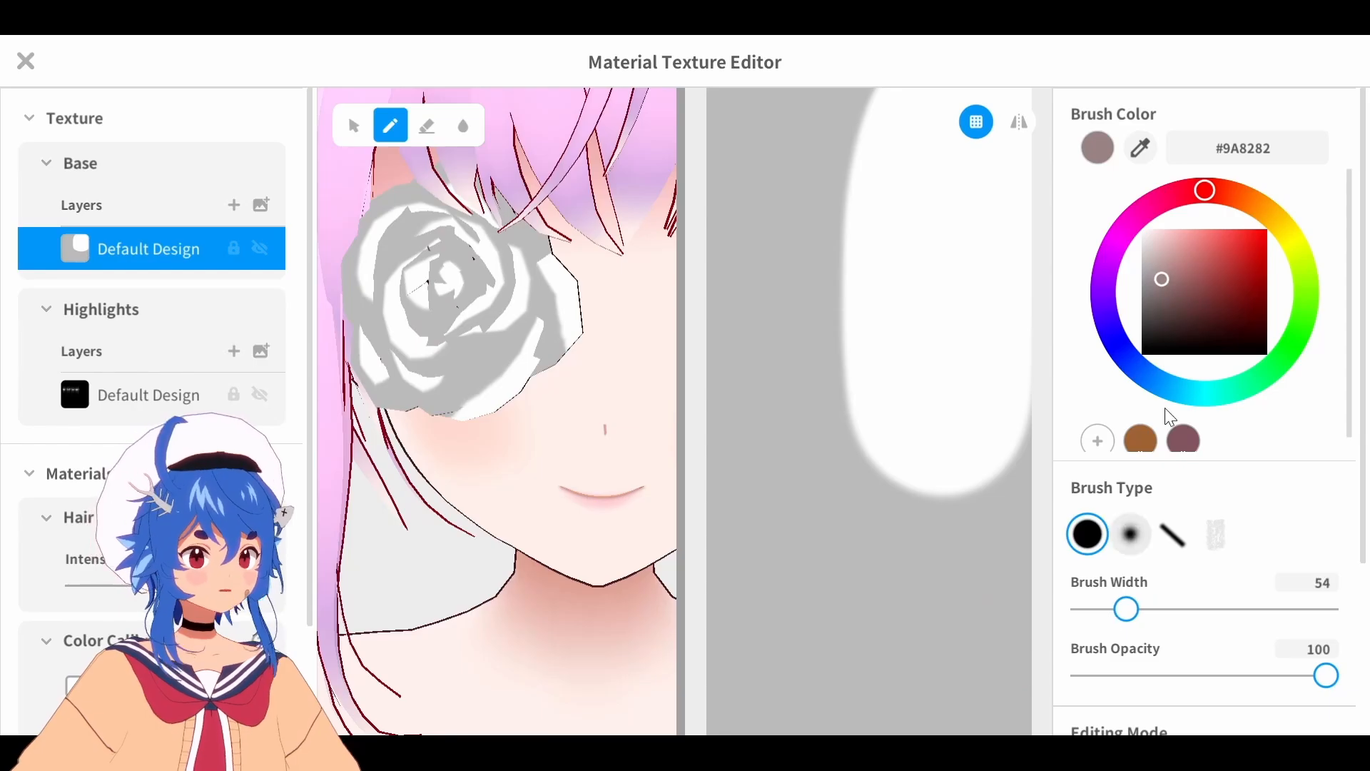
drag(1203, 191, 1177, 195)
drag(1163, 266, 1158, 254)
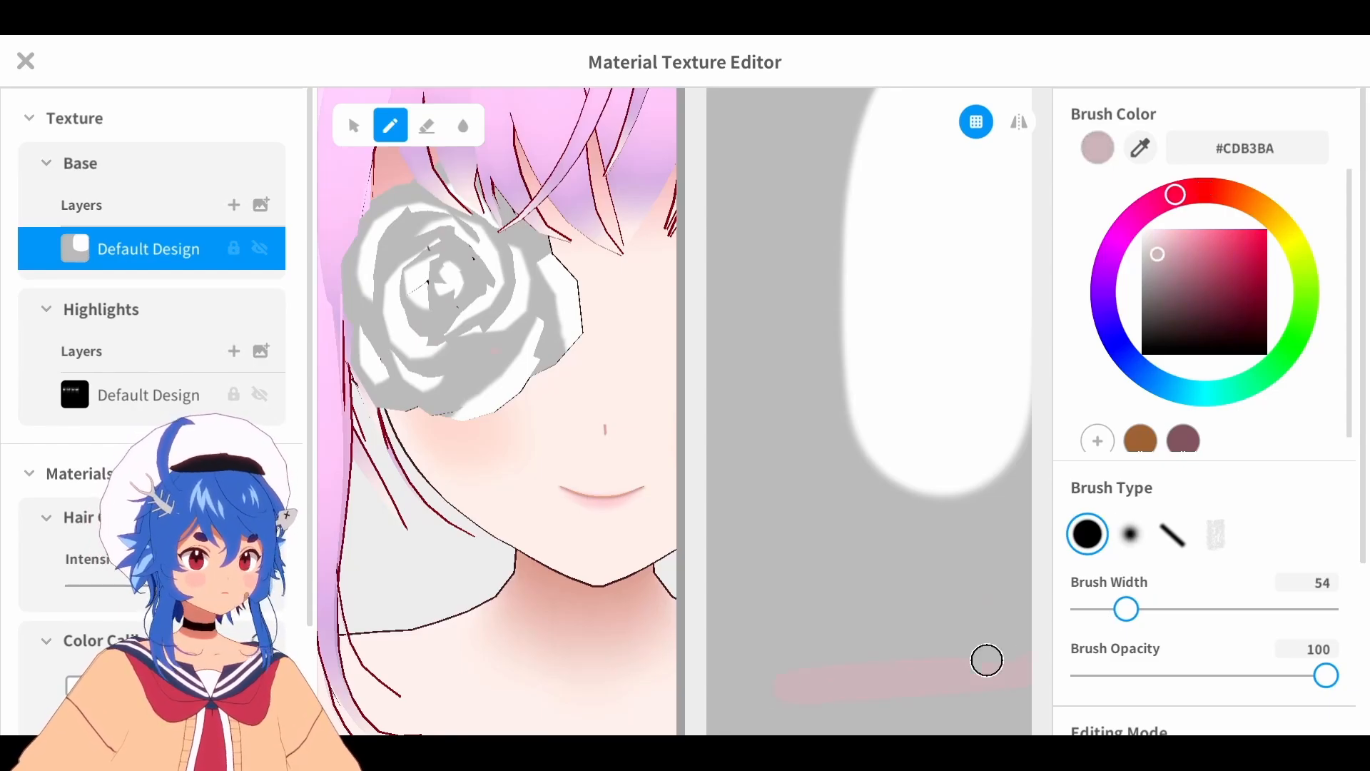
mouse_move(822, 195)
mouse_down()
mouse_move(829, 122)
mouse_move(762, 257)
mouse_up()
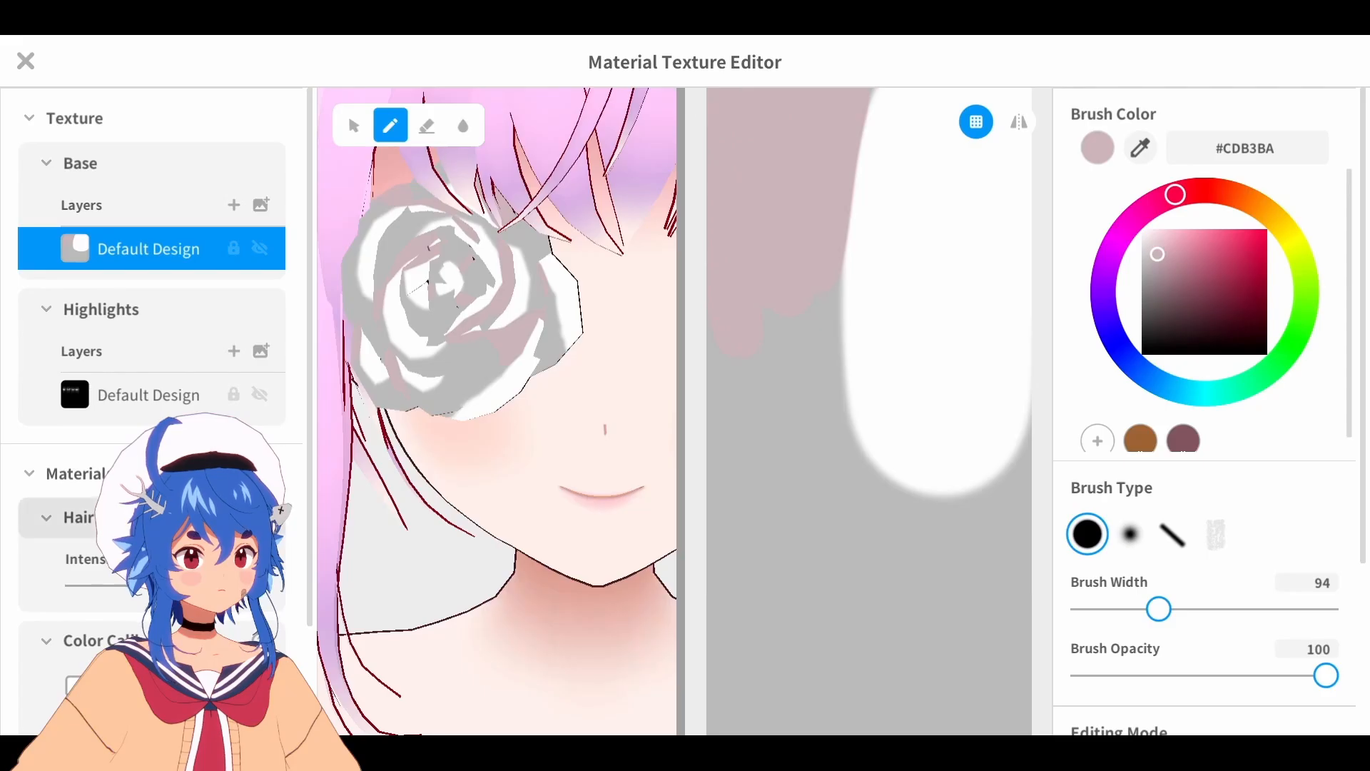
Cover the area around the white oval with pale mauve #E5D6E4 at brush width 115, and enlarge the oval with #FFFFFF
scroll(500, 461, down, 5)
scroll(492, 435, up, 2)
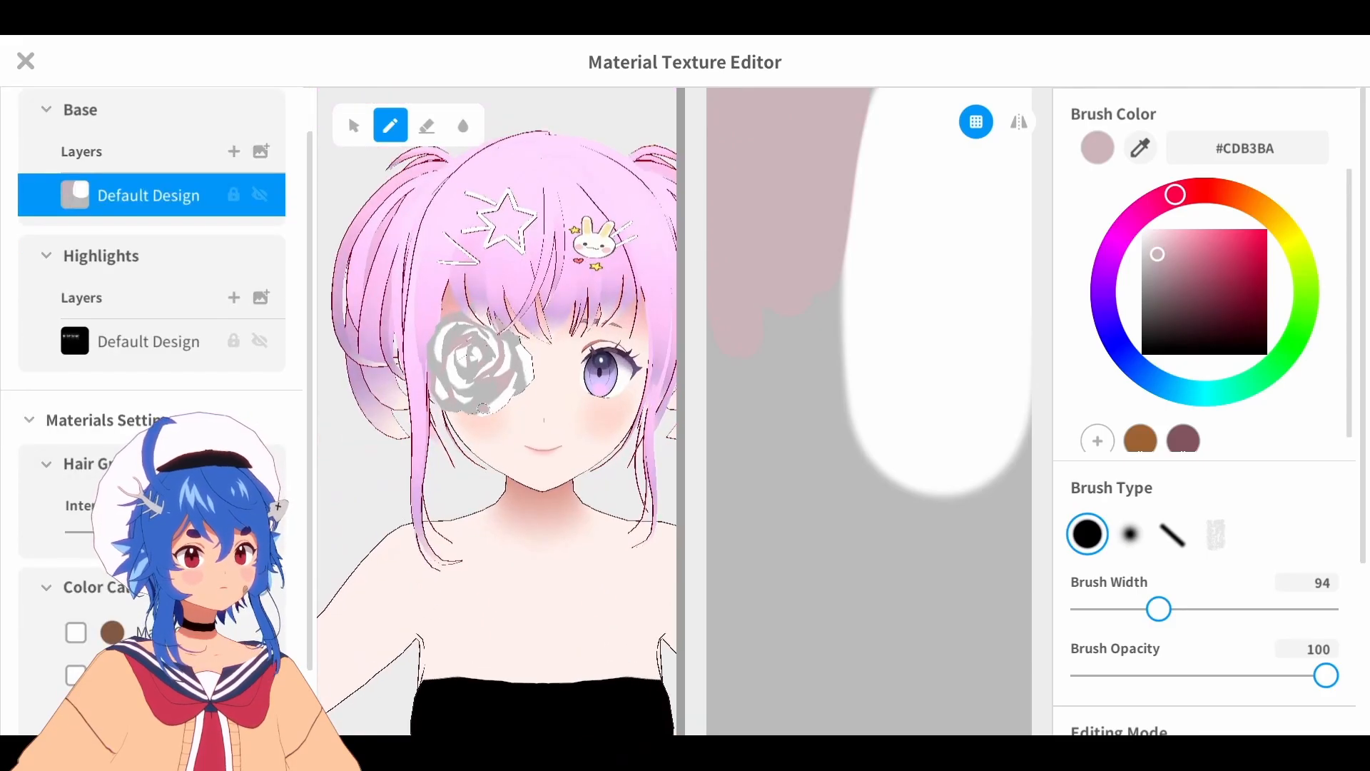
click(1140, 148)
click(520, 293)
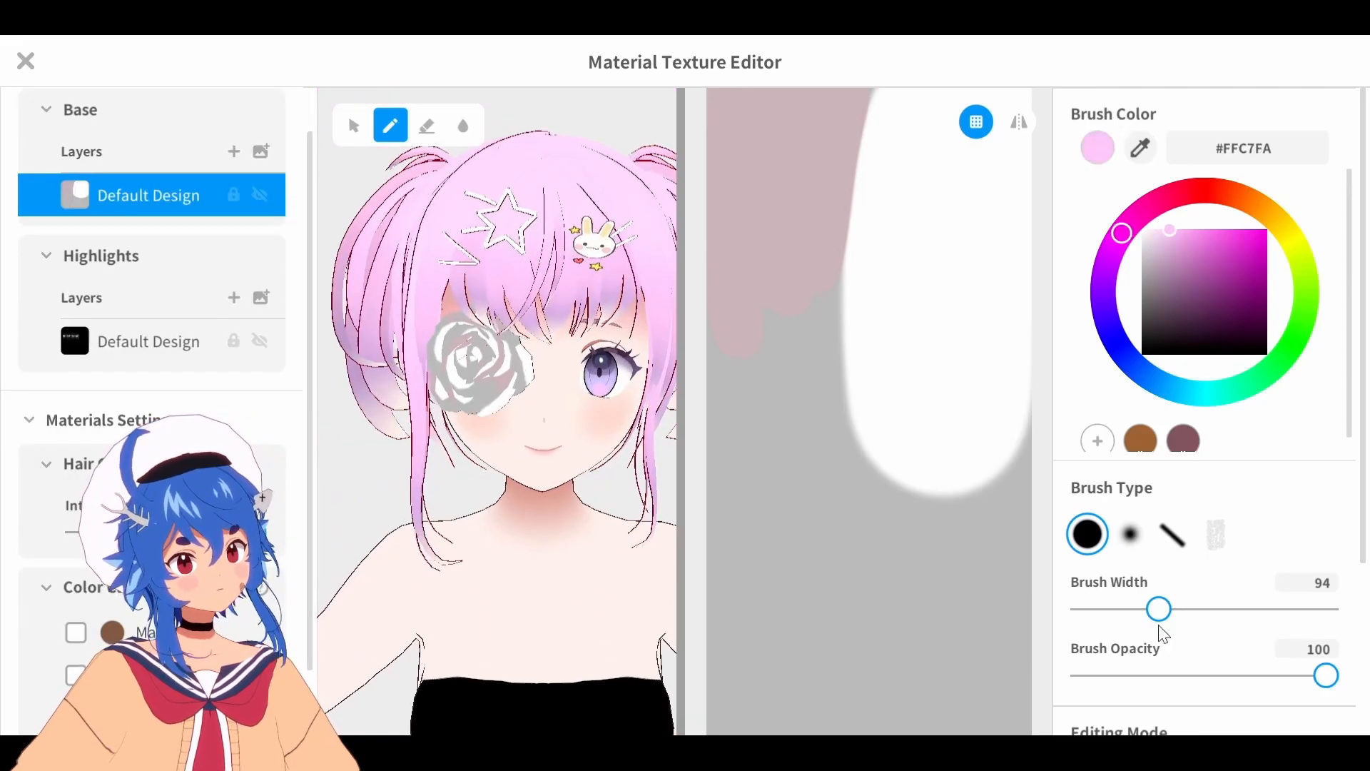
mouse_move(818, 307)
mouse_down()
mouse_move(721, 195)
mouse_move(773, 131)
mouse_move(814, 214)
mouse_move(836, 100)
mouse_up()
key(ctrl+z)
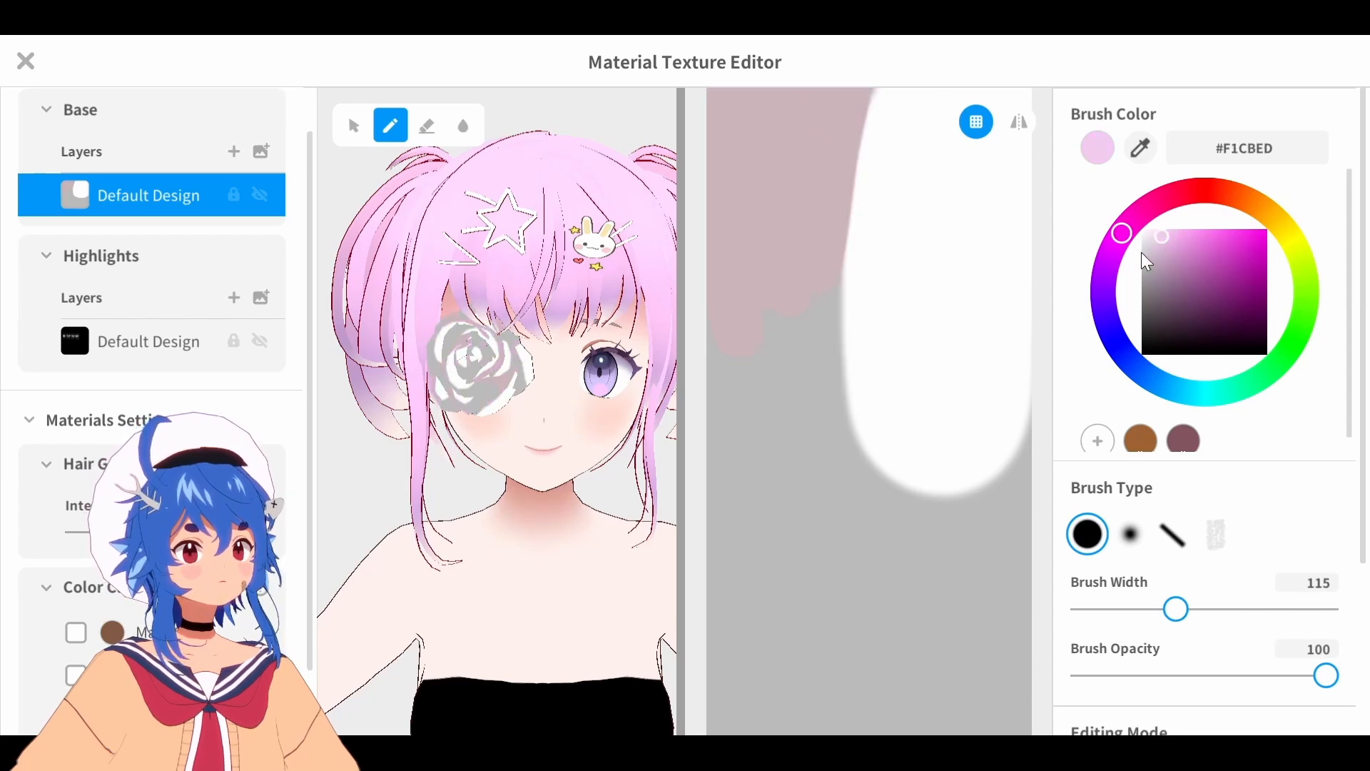
mouse_move(862, 107)
mouse_down()
mouse_move(823, 291)
mouse_move(783, 266)
mouse_move(726, 356)
mouse_move(746, 383)
mouse_move(792, 721)
mouse_move(837, 435)
mouse_move(1006, 520)
mouse_move(1021, 456)
mouse_move(832, 695)
mouse_move(985, 728)
mouse_move(833, 578)
mouse_move(1017, 746)
mouse_up()
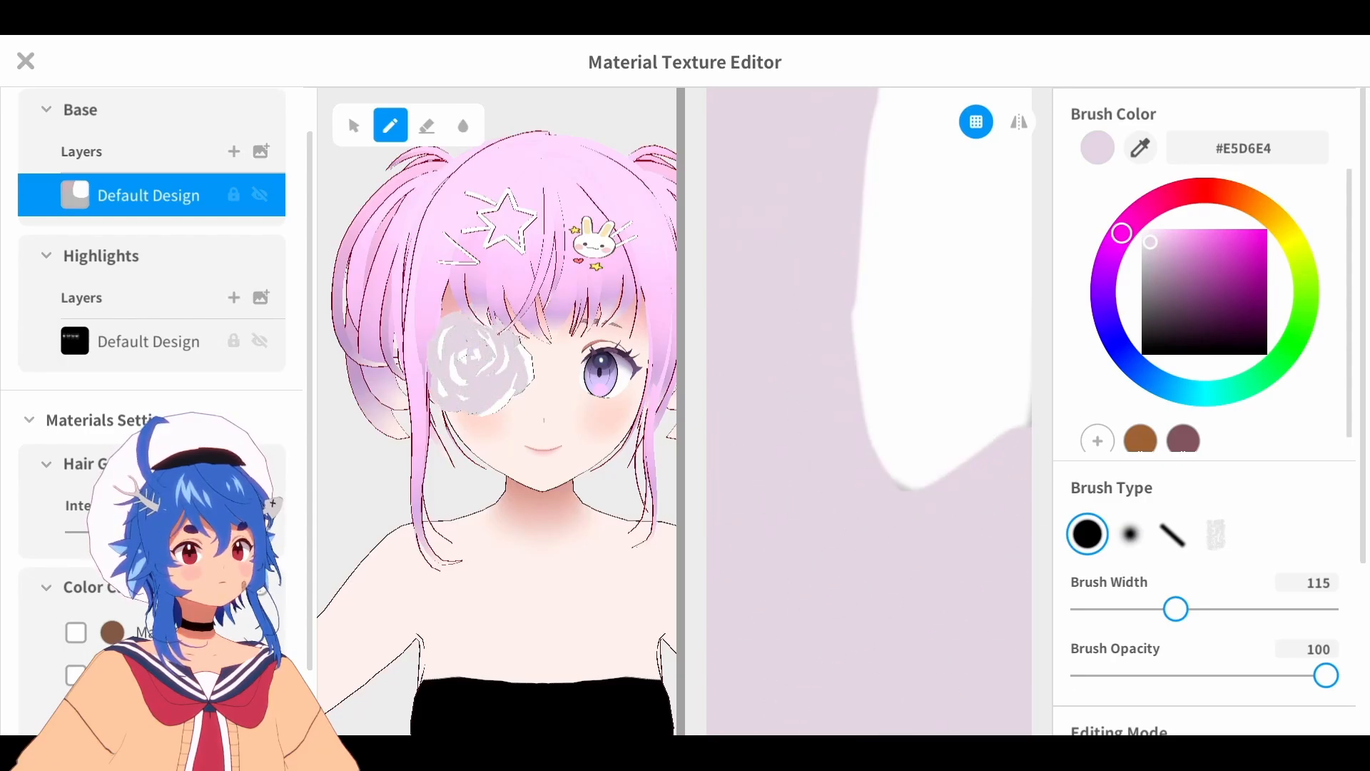
drag(1181, 298, 1136, 224)
mouse_move(903, 291)
mouse_down()
mouse_move(896, 122)
mouse_move(884, 434)
mouse_move(989, 424)
mouse_move(933, 478)
mouse_move(853, 257)
mouse_move(948, 62)
mouse_up()
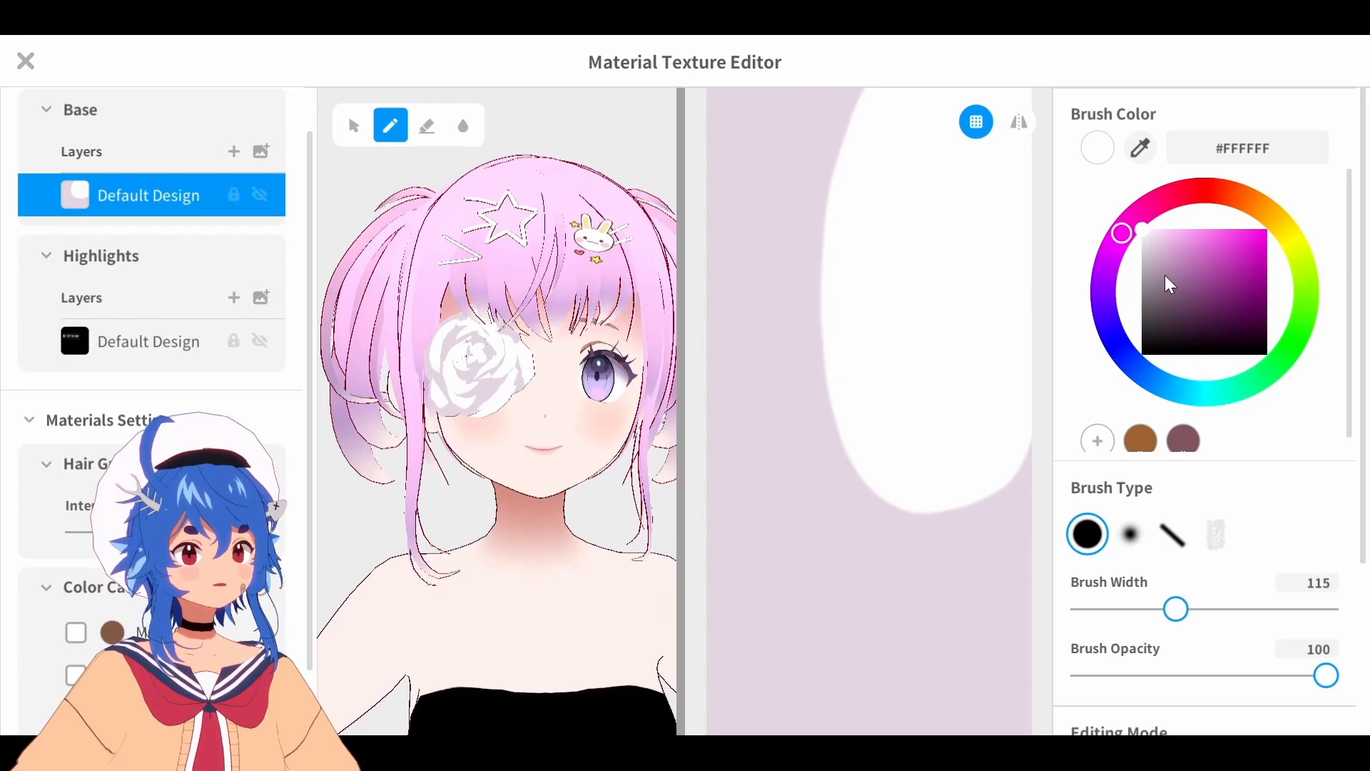
Try darker shading strokes such as #887987 and #CFC3CF along the left and lower edges of the rose texture
click(1163, 297)
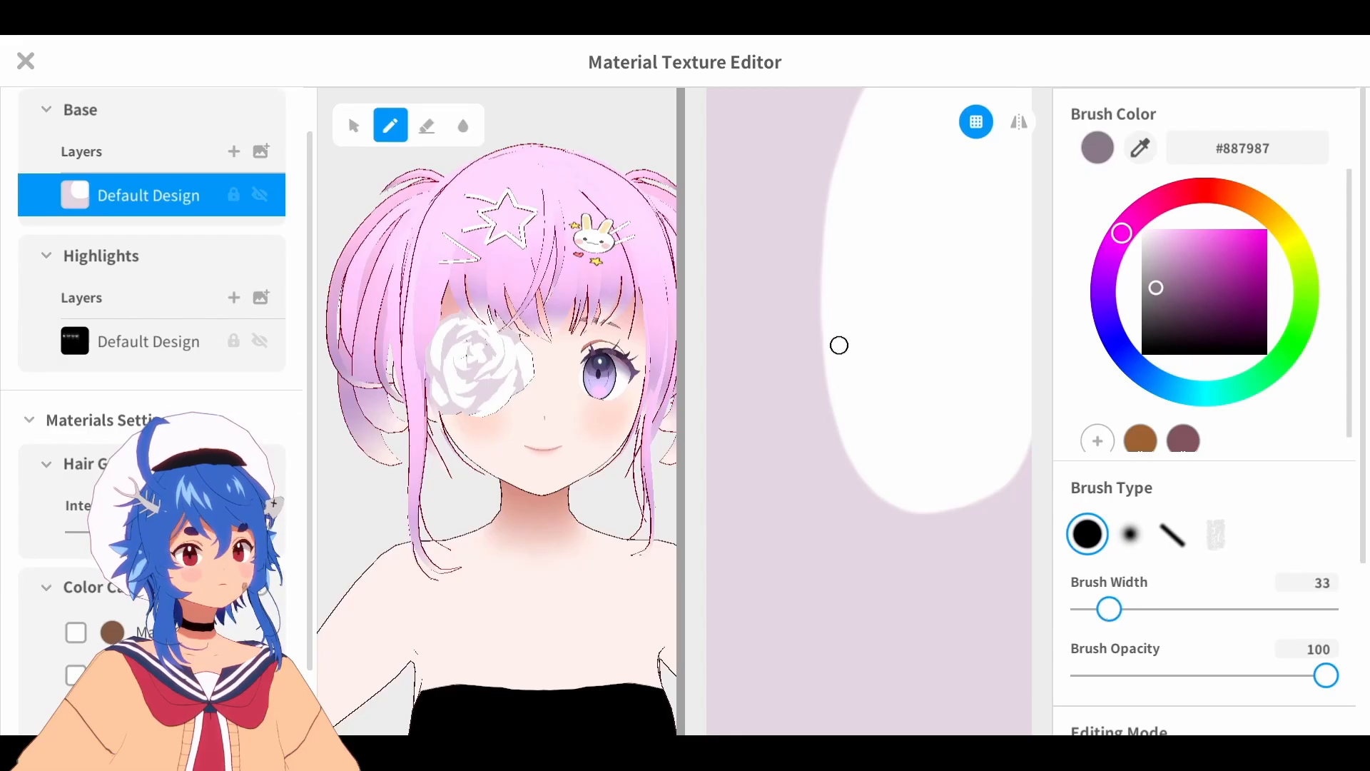
drag(712, 99, 709, 686)
key(ctrl+z)
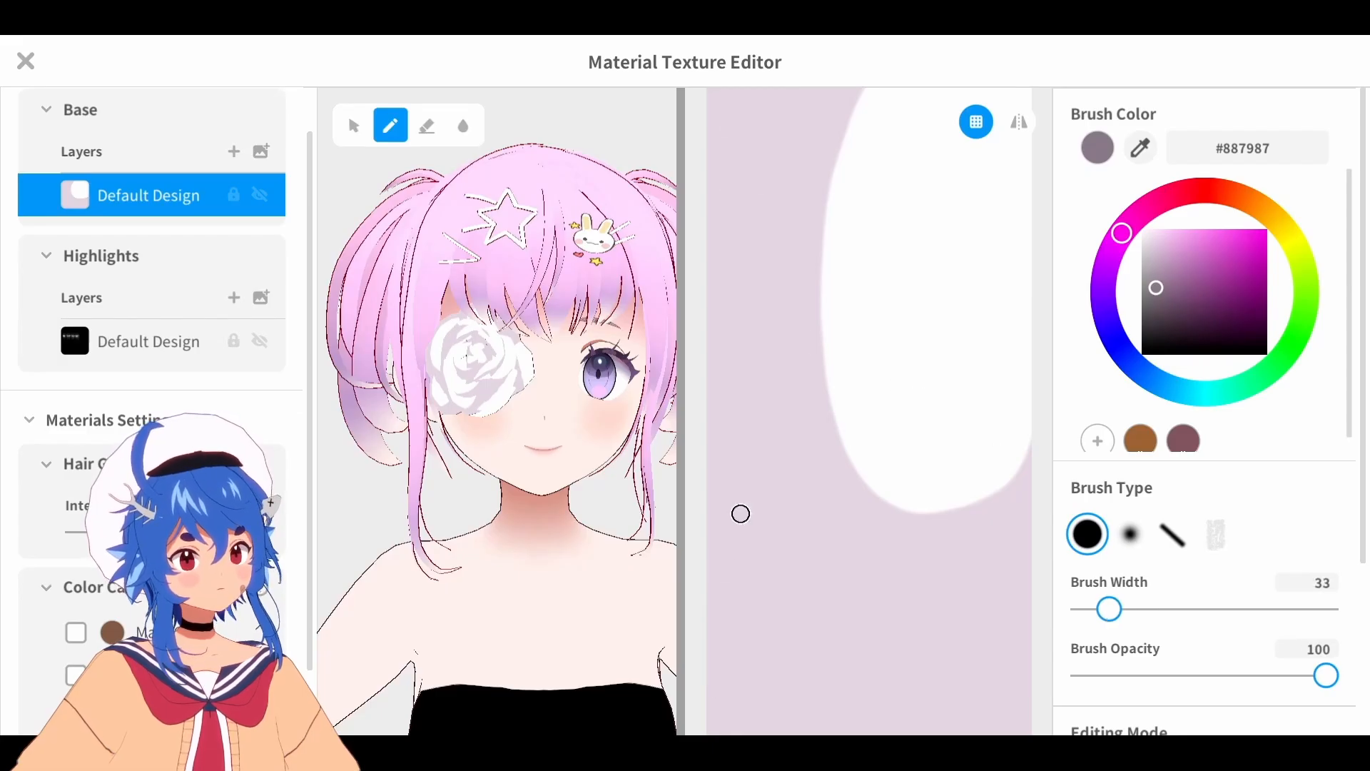
mouse_move(935, 650)
mouse_down()
mouse_move(963, 658)
mouse_move(1014, 722)
mouse_up()
key(ctrl+z)
click(1164, 263)
mouse_move(950, 658)
mouse_down()
mouse_move(832, 649)
mouse_move(980, 656)
mouse_up()
key(ctrl+z)
click(1162, 242)
key(ctrl+z)
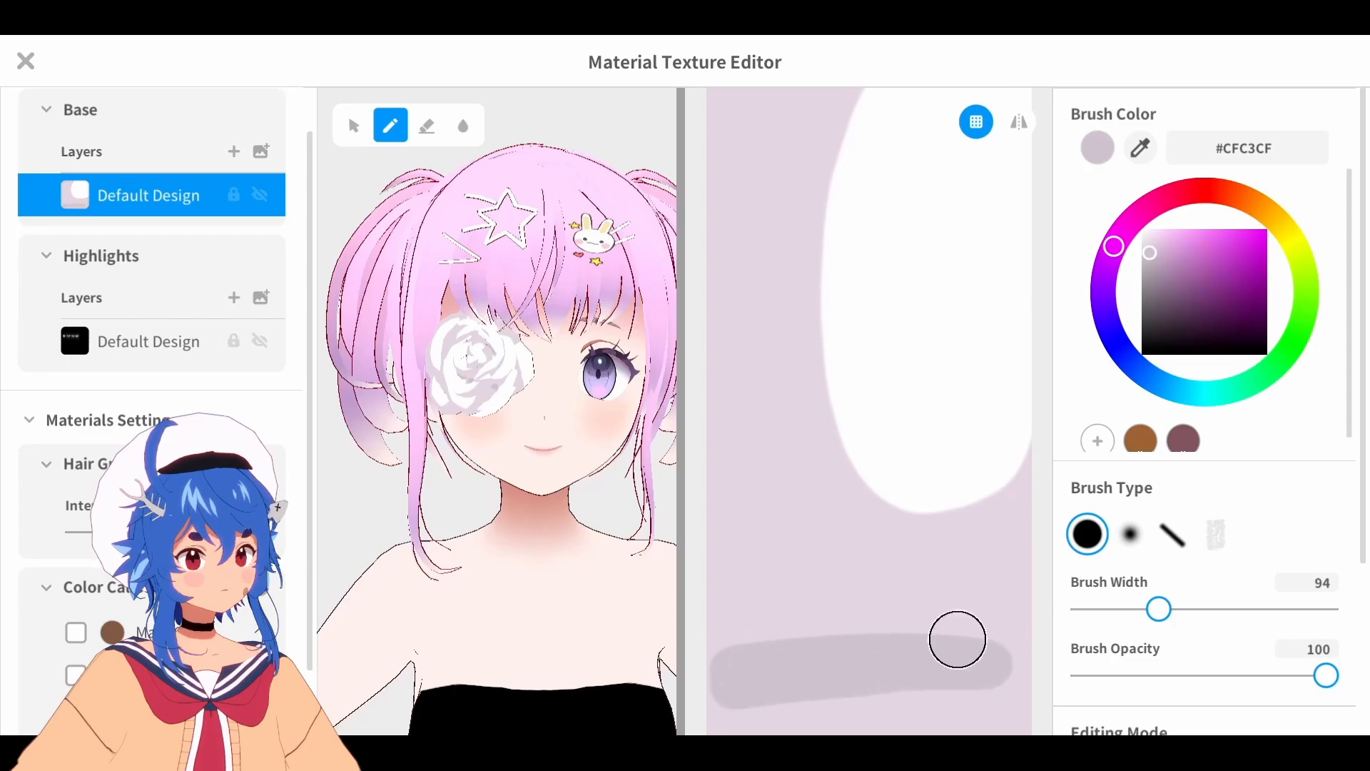
key(ctrl+z)
Fill the bottom band of the rose texture with mauve #C5ABC7 at brush width 94 and leave the texture editor
click(1160, 258)
mouse_move(728, 674)
mouse_down()
mouse_move(963, 683)
mouse_move(728, 710)
mouse_up()
mouse_move(910, 687)
mouse_down()
mouse_move(716, 660)
mouse_move(731, 643)
mouse_move(678, 618)
mouse_up()
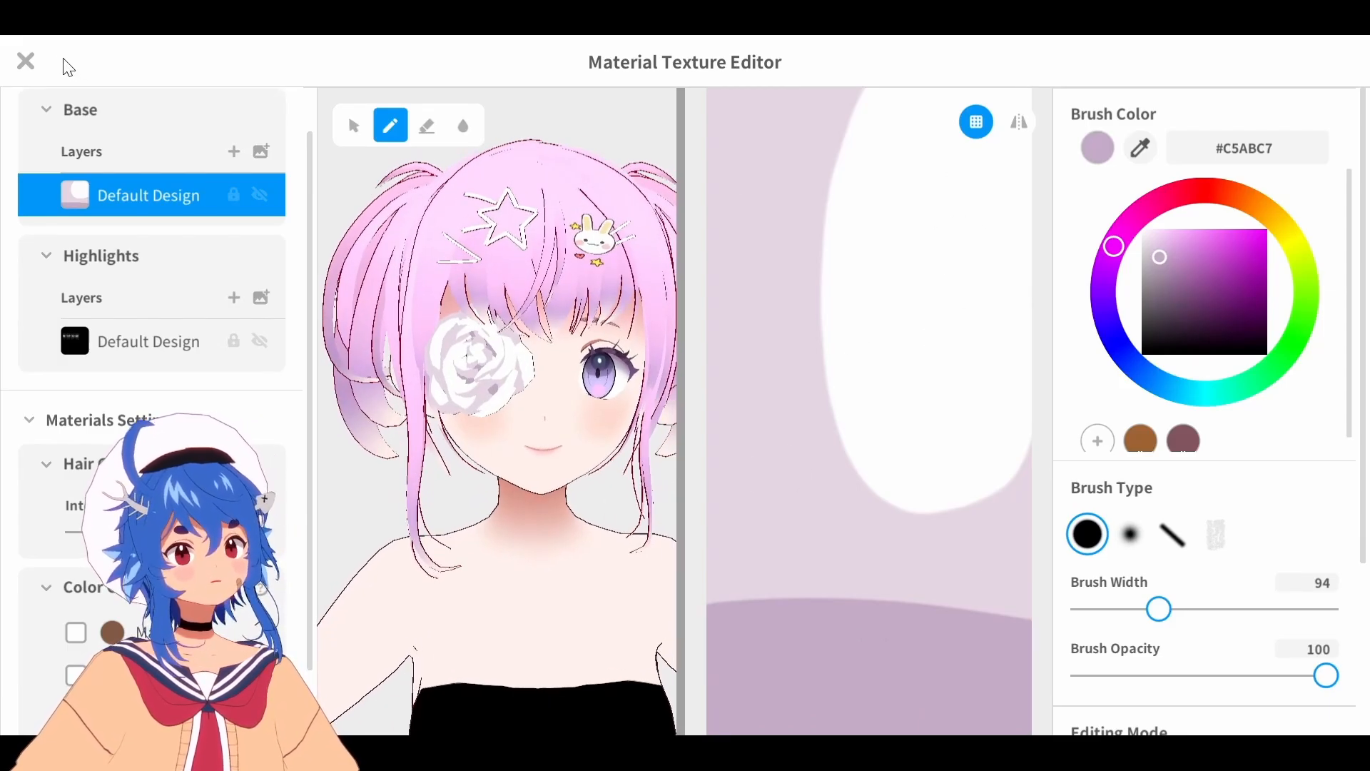
click(34, 62)
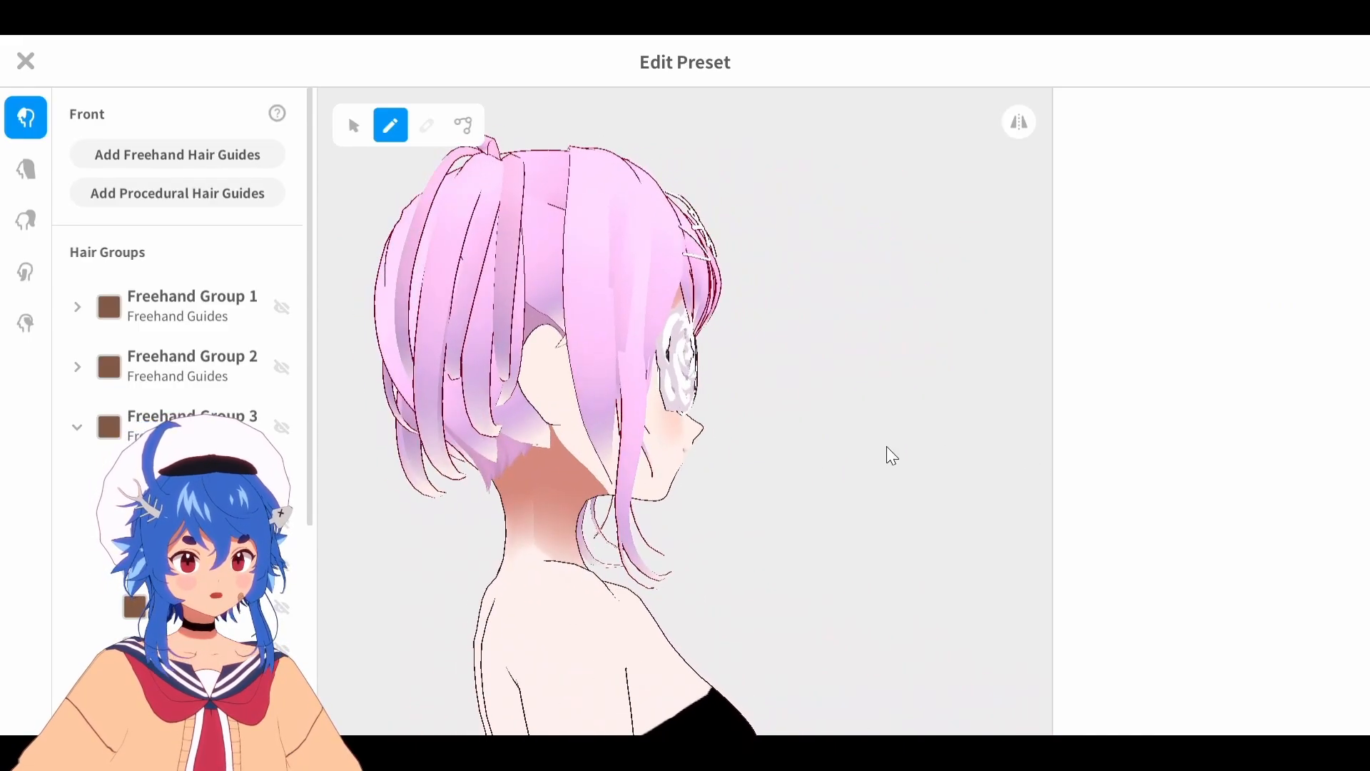
Set the Freehand Group 3 rose's twist intensity to 0.41 and raise its thickness ratio above 2.01
click(247, 418)
scroll(1343, 412, down, 3)
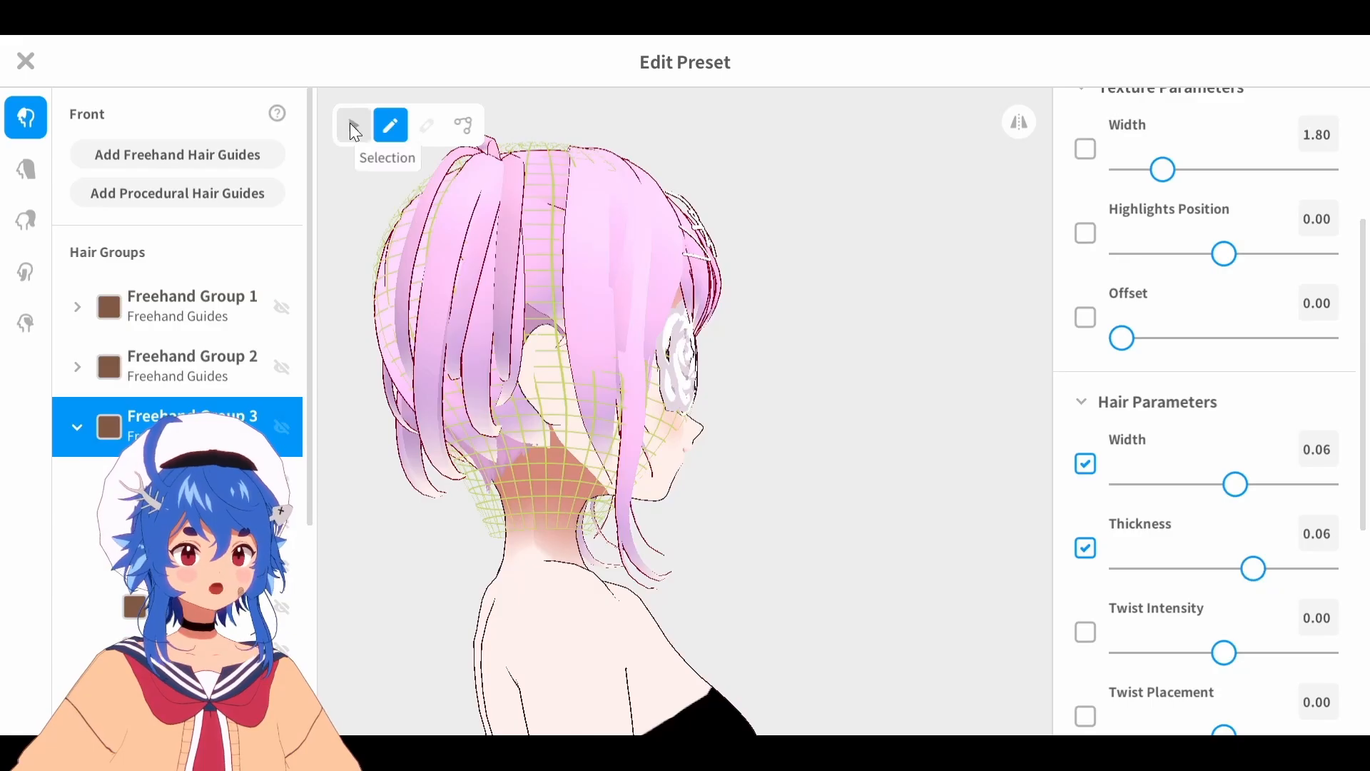
click(353, 126)
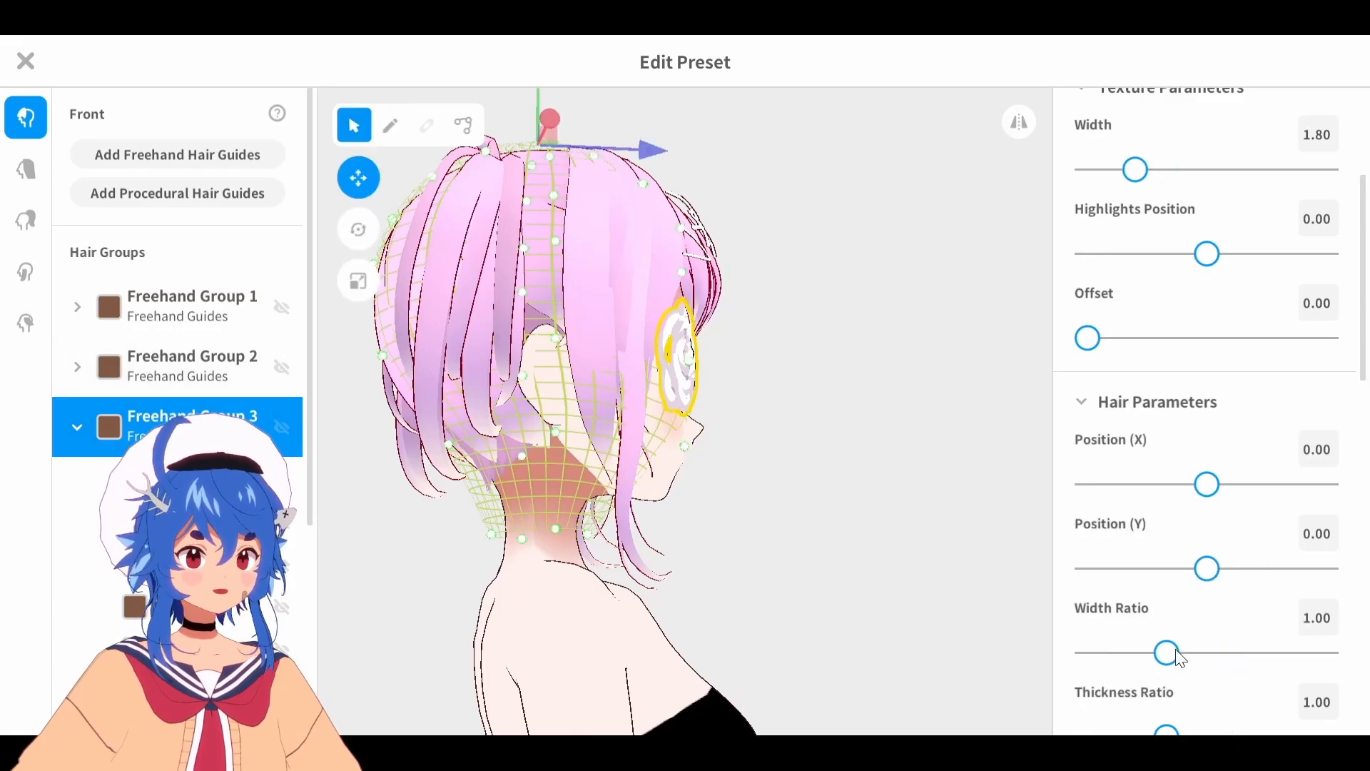
scroll(1211, 582, down, 5)
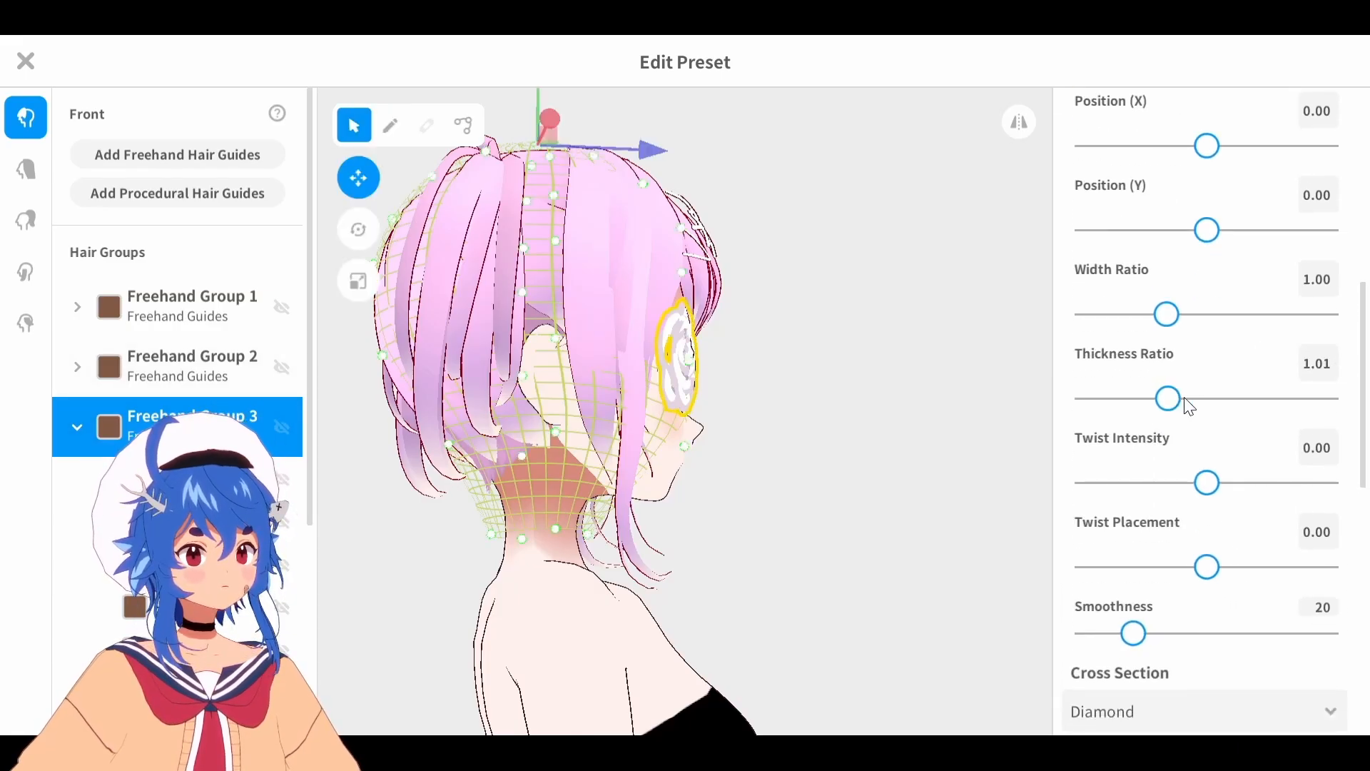
drag(1184, 399, 1254, 400)
right_drag(1042, 393, 764, 367)
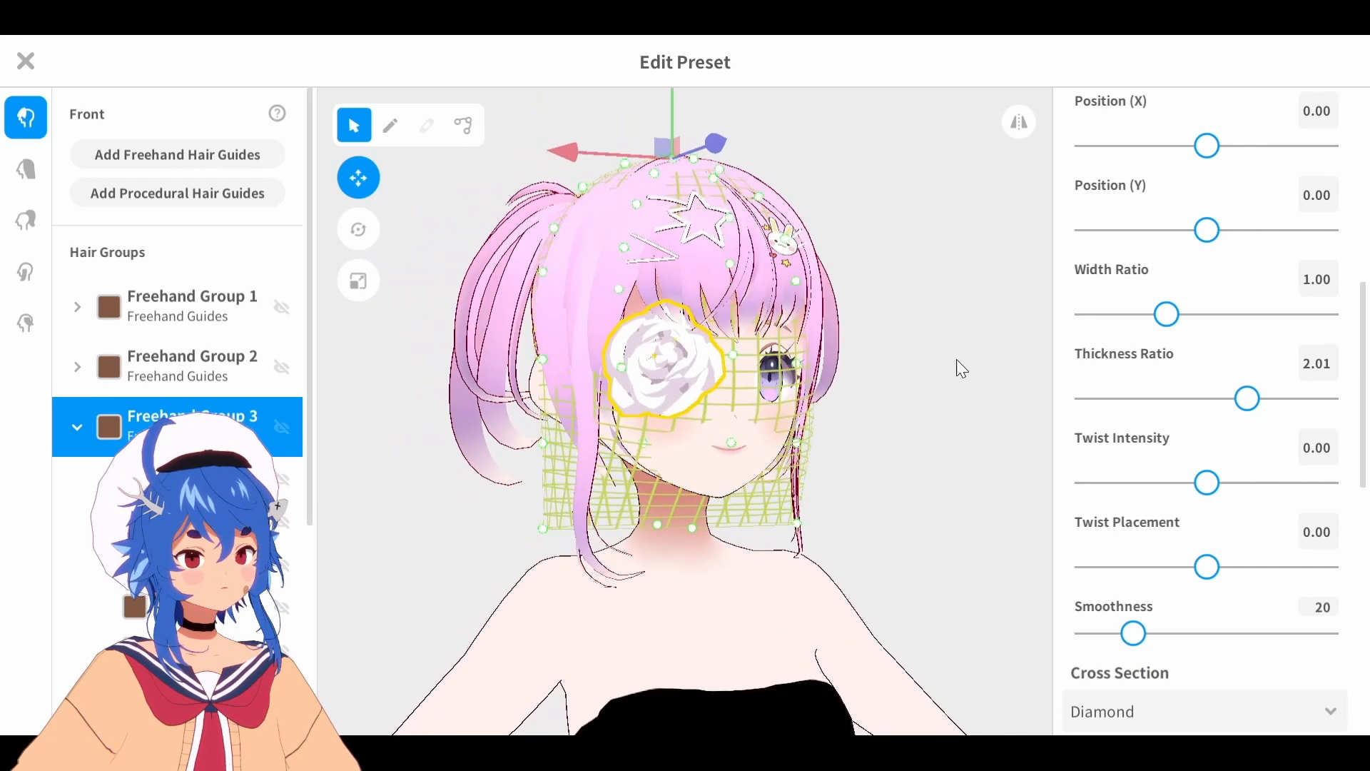
drag(1207, 483, 1217, 482)
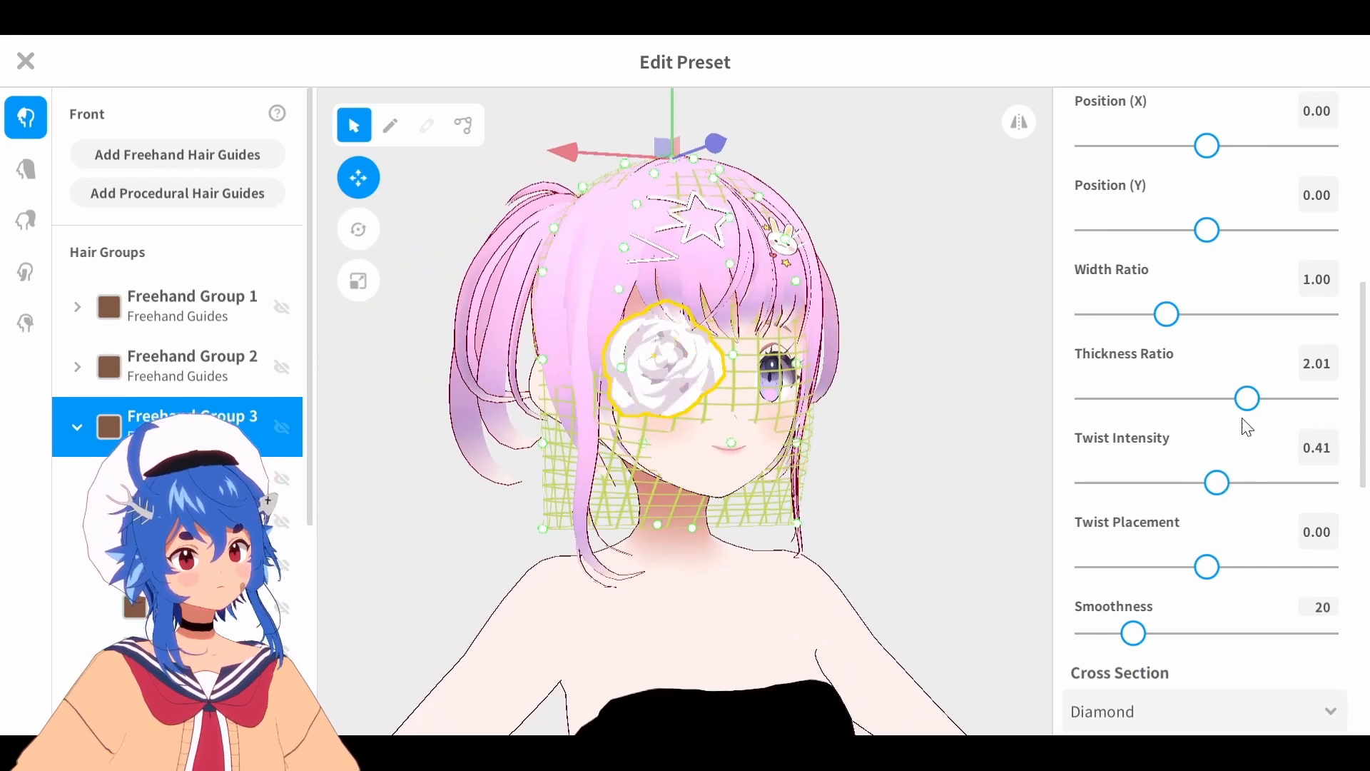
drag(1248, 399, 1276, 398)
click(935, 395)
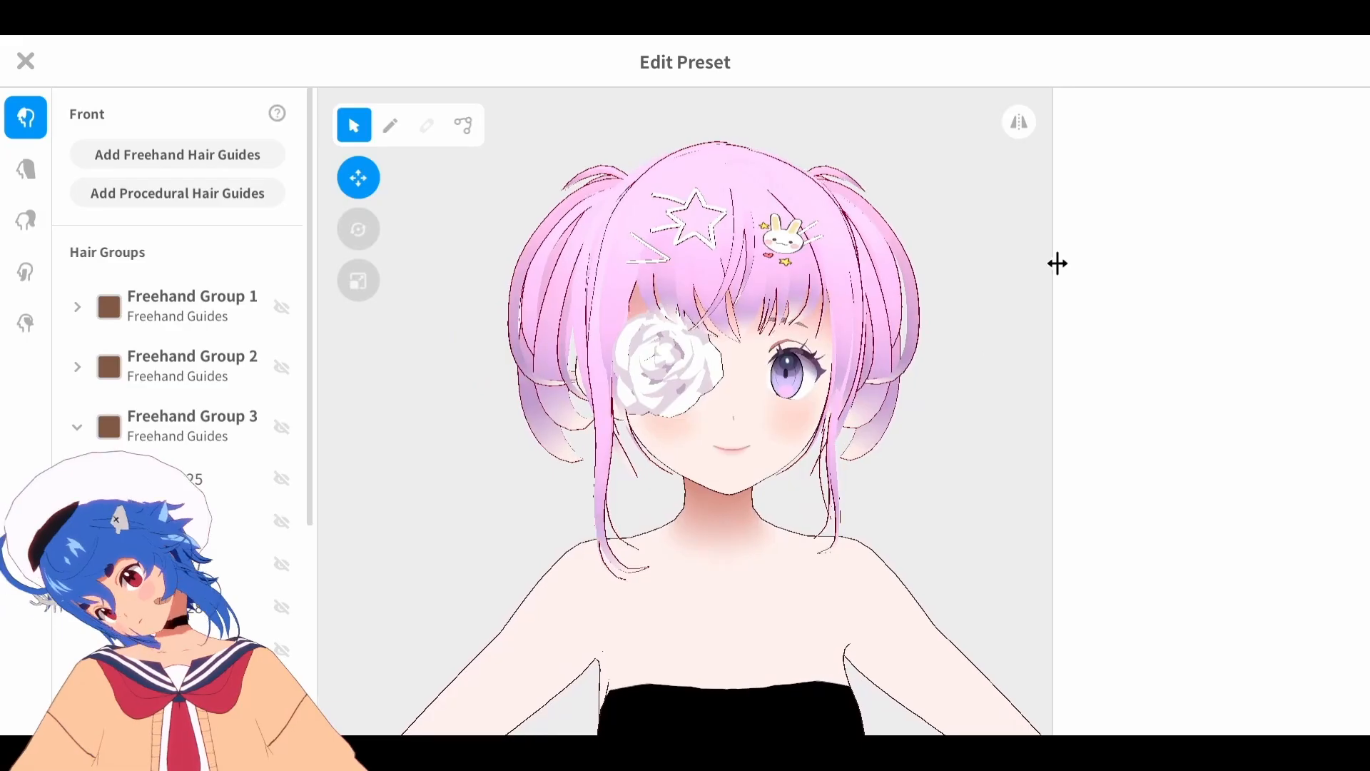
Add a new freehand hair guide group for the eyepatch straps and make it the active group
click(220, 156)
drag(309, 325, 396, 139)
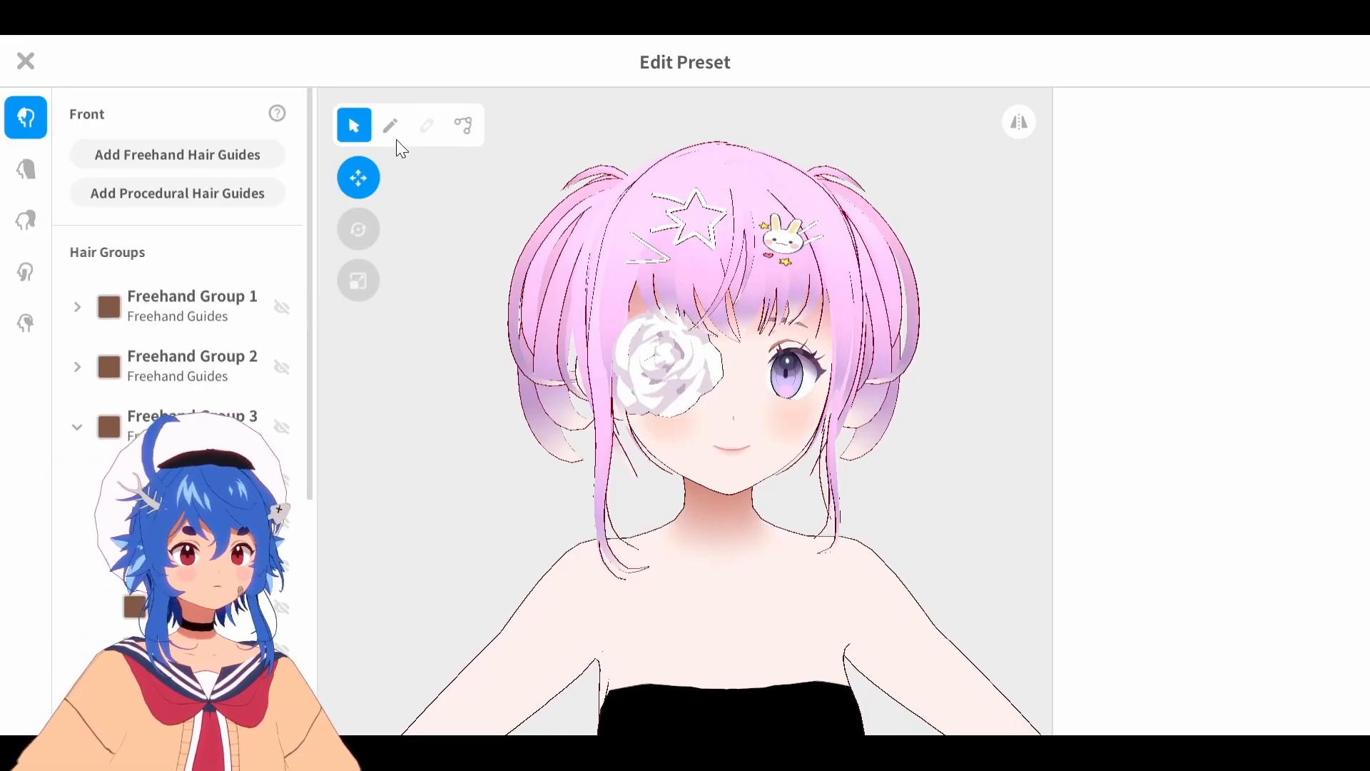
click(394, 132)
scroll(315, 557, down, 5)
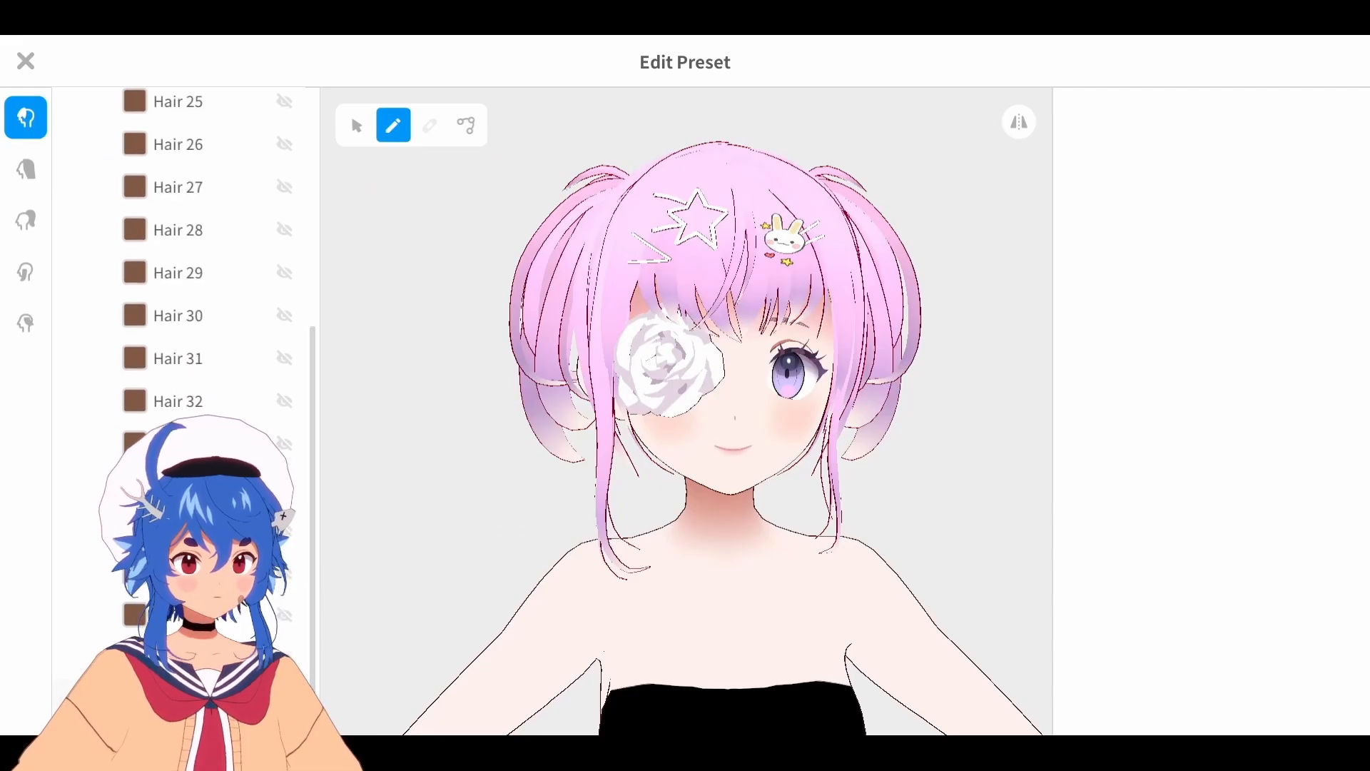
click(214, 700)
right_drag(918, 314, 942, 311)
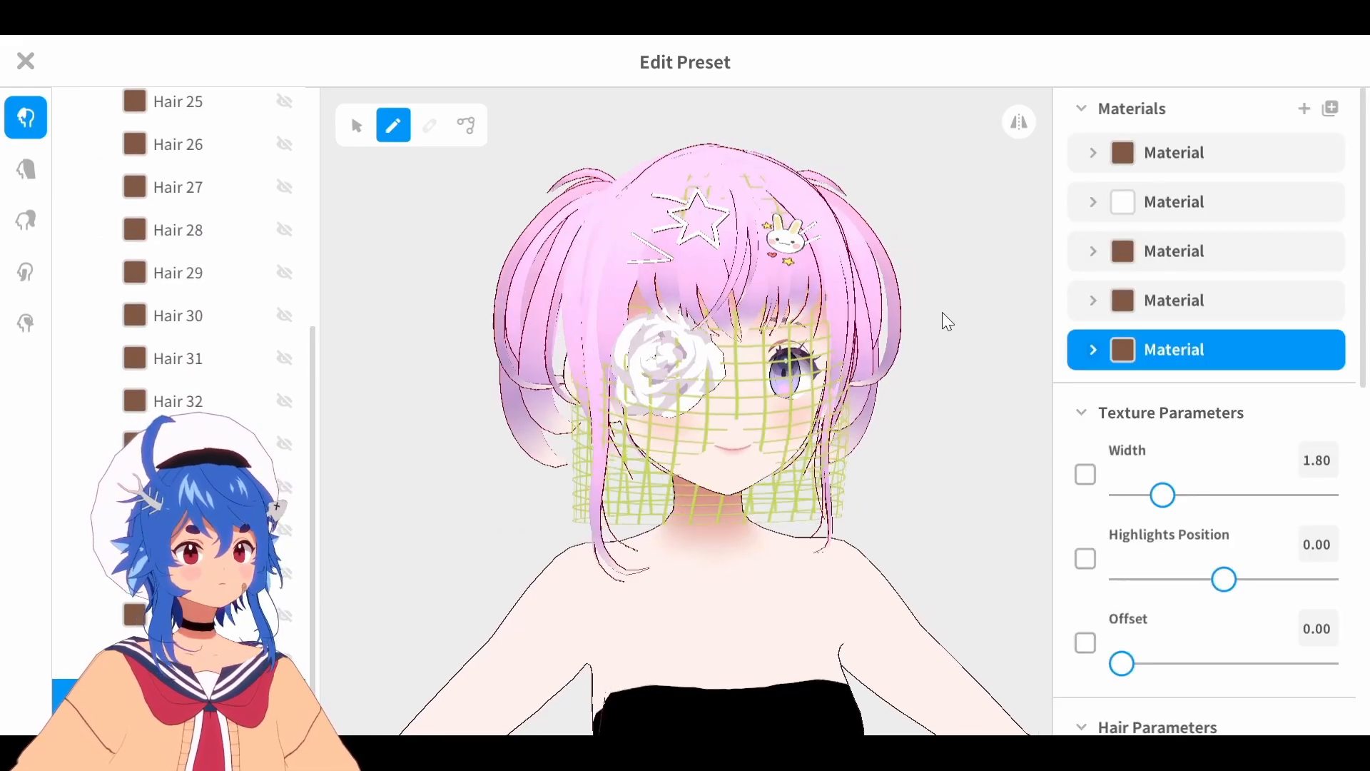
scroll(938, 324, up, 3)
Pull the new guide mesh's lower front point outward from the neck and move its eye-level front point slightly forward
right_drag(807, 366, 876, 354)
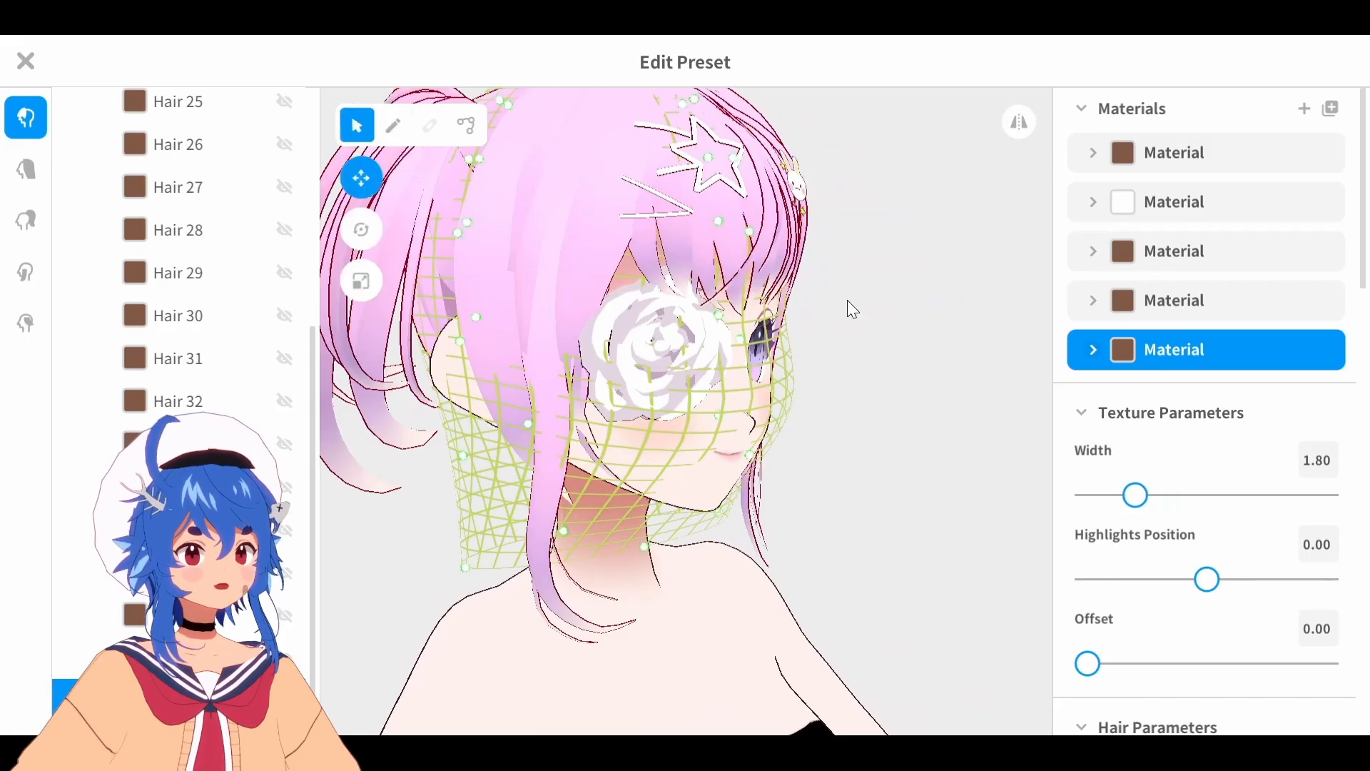
right_drag(818, 333, 860, 353)
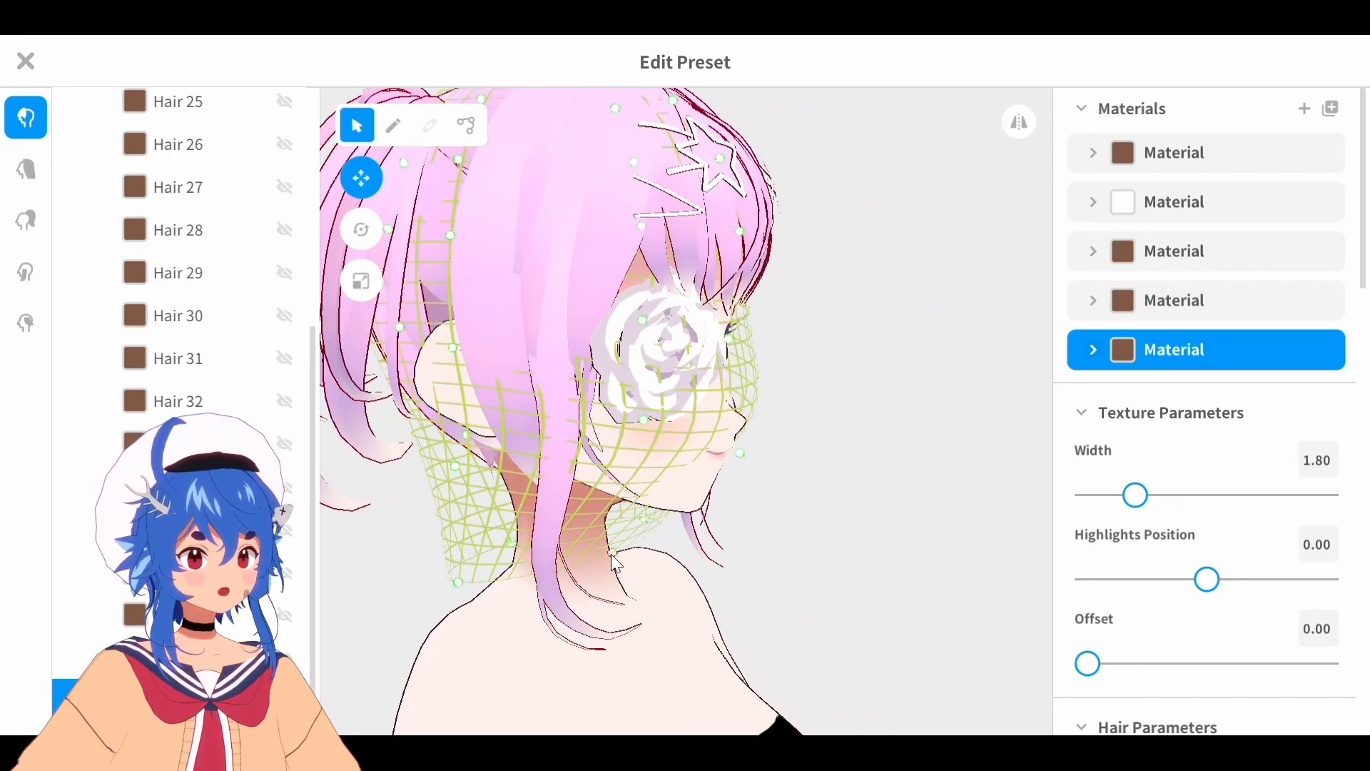
drag(612, 554, 742, 589)
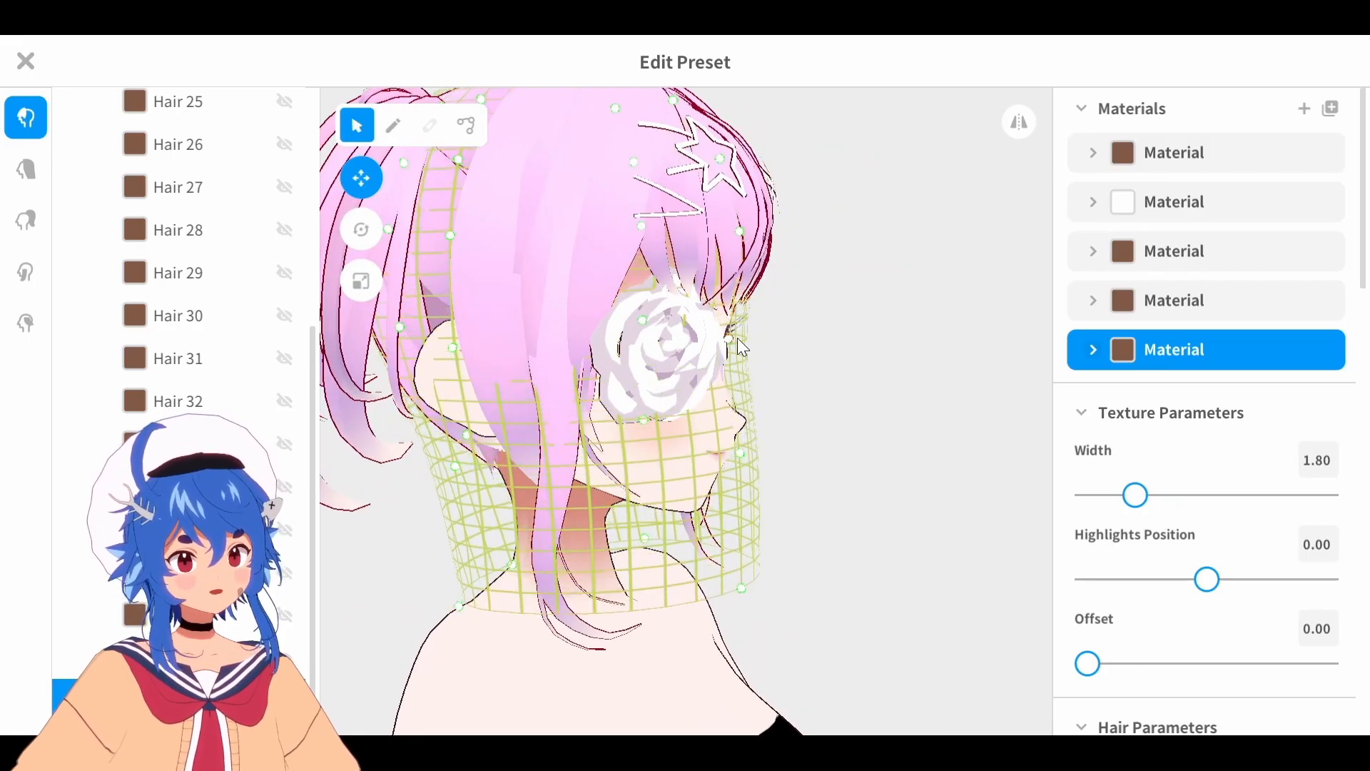
drag(729, 338, 742, 338)
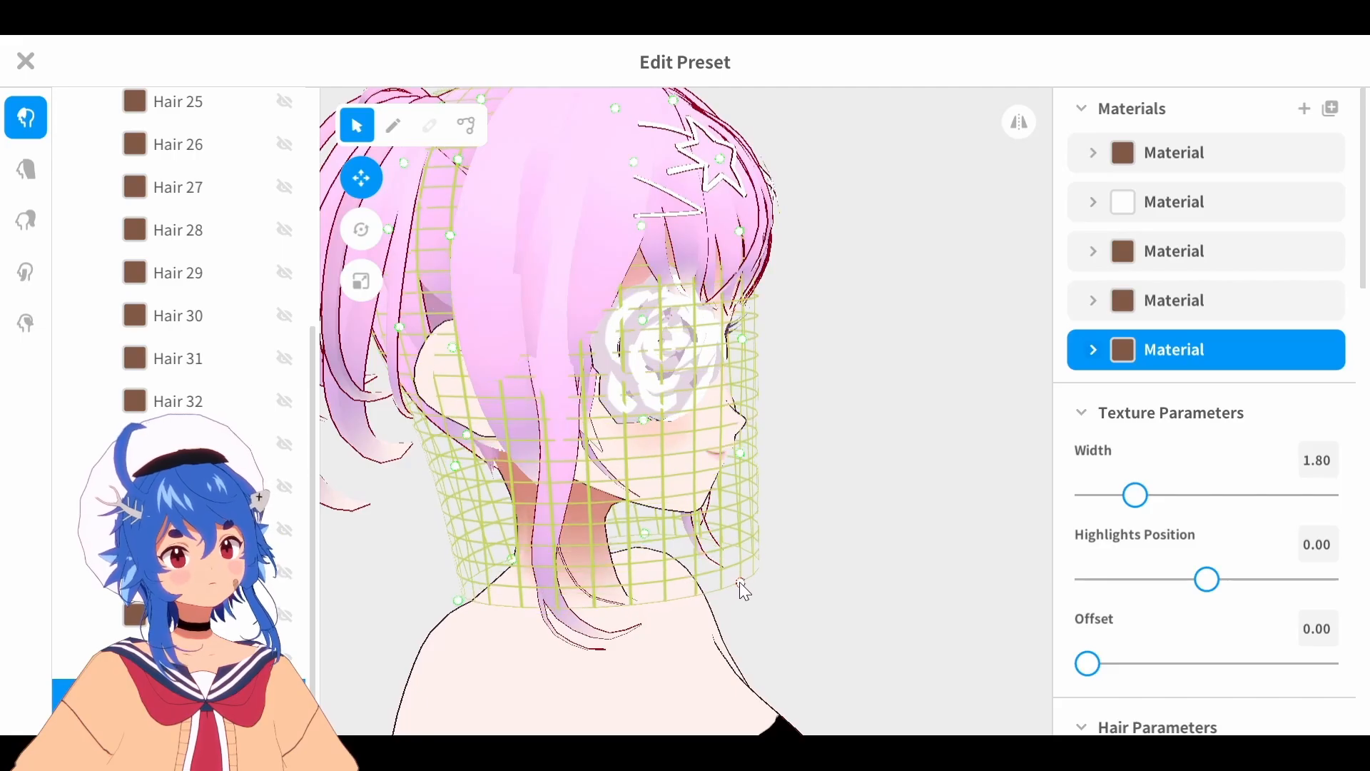
right_drag(829, 526, 793, 520)
Set the new group's hair curve to Straight and lower its middle and end points into a nearly flat line
scroll(1227, 526, down, 12)
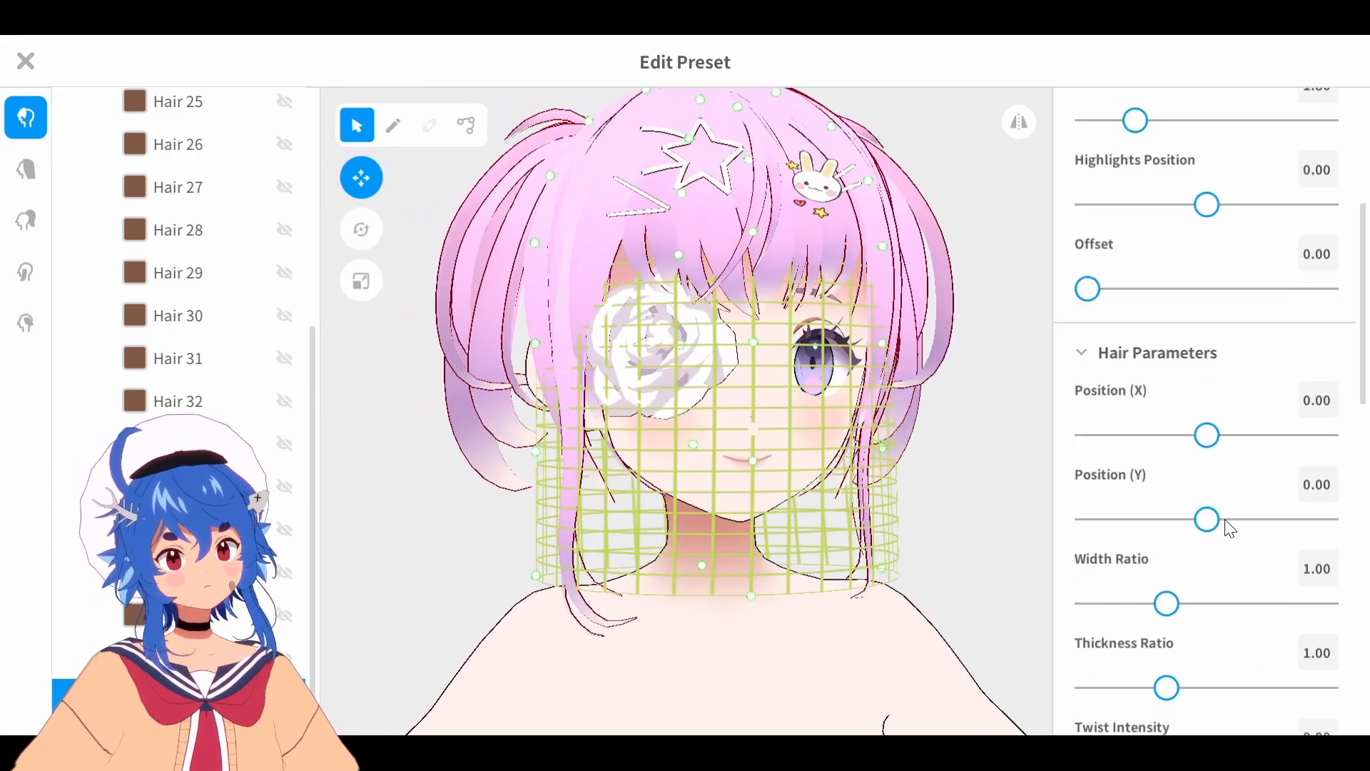
click(1124, 457)
click(1110, 543)
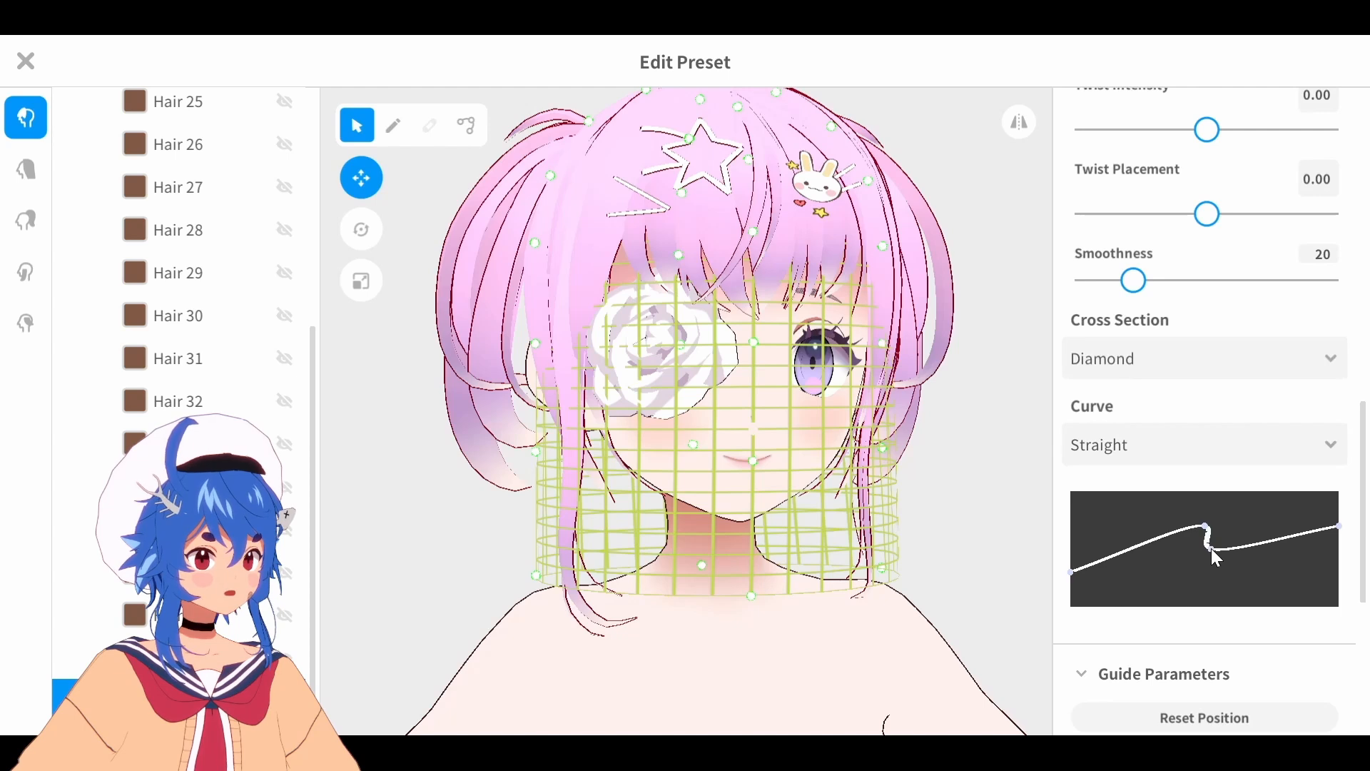
click(1165, 437)
click(1154, 499)
click(1142, 451)
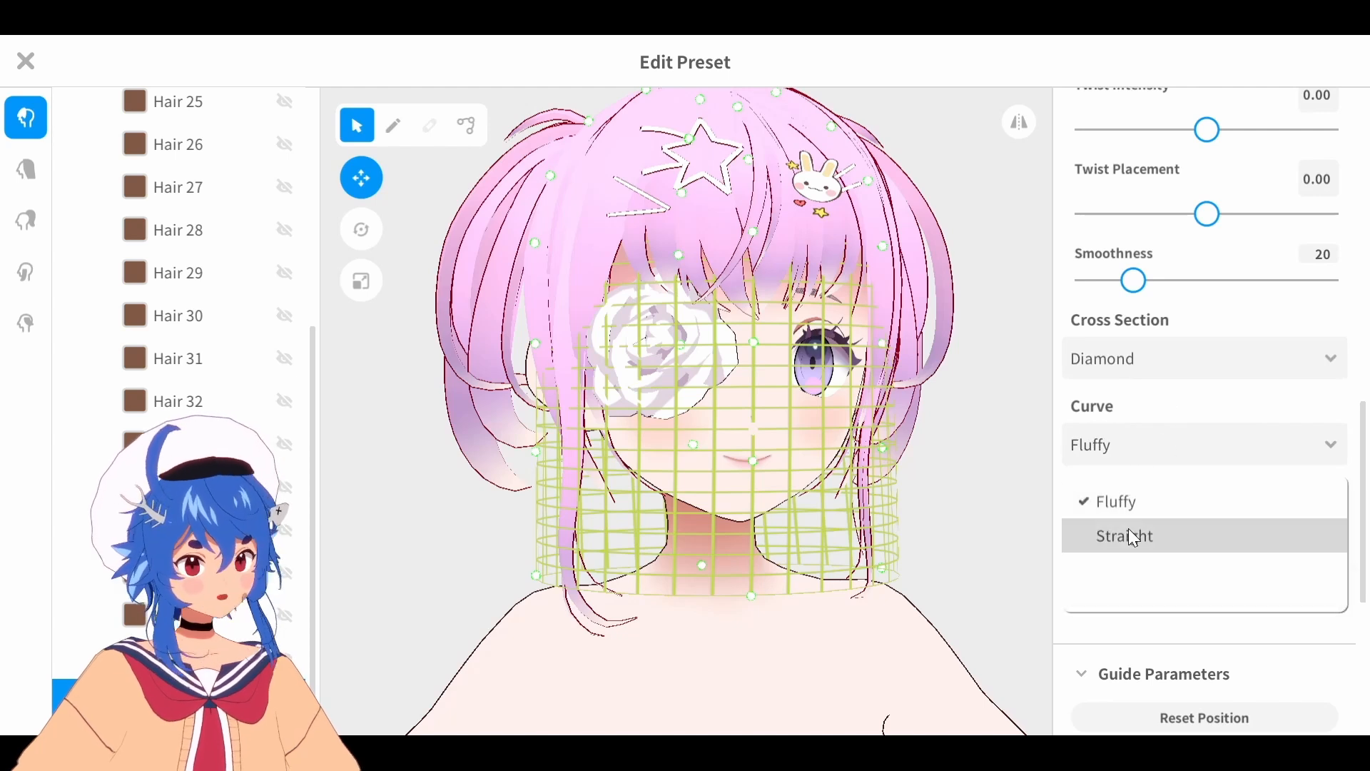
click(1135, 535)
drag(1204, 525, 1209, 566)
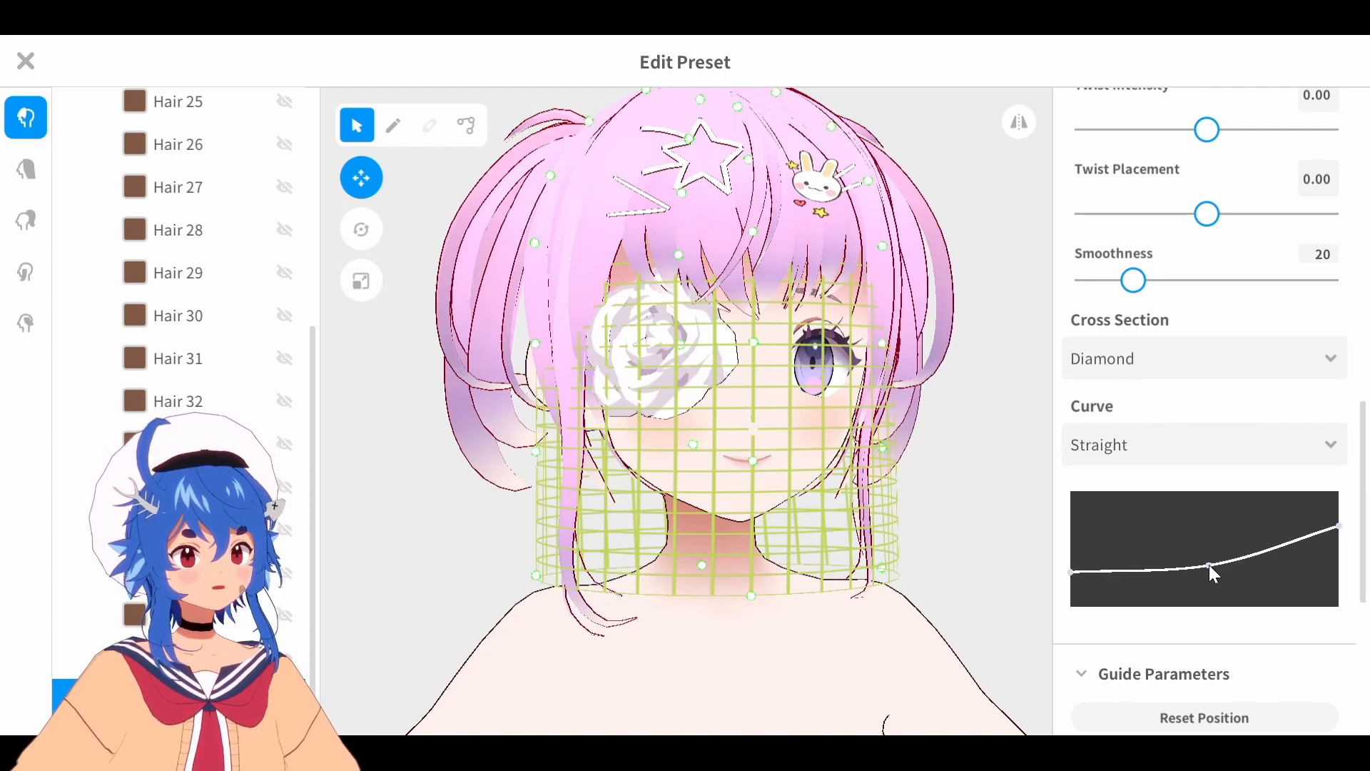
drag(1339, 526, 1339, 566)
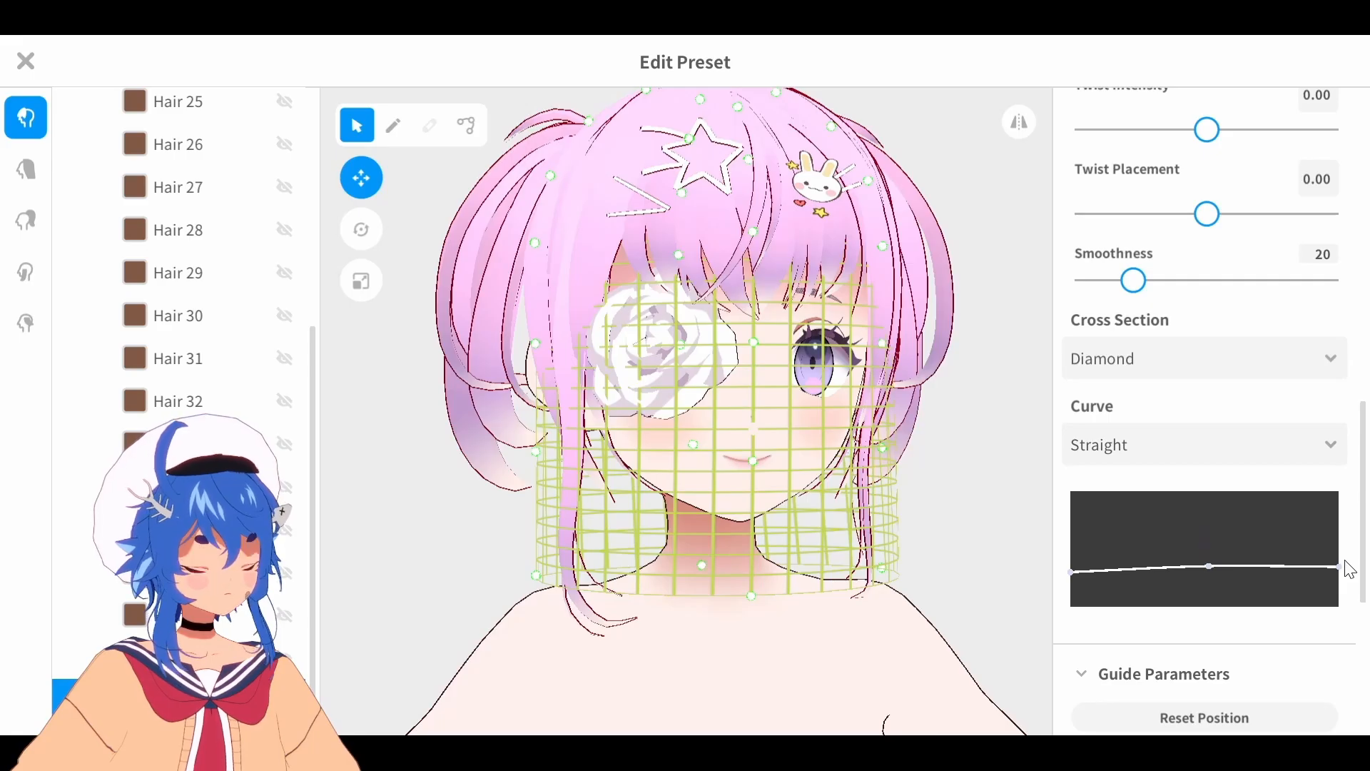
Set the new group's Position (Y) to about -0.1, thickness ratio to 0.10 and width ratio to 0.18
scroll(1162, 357, up, 5)
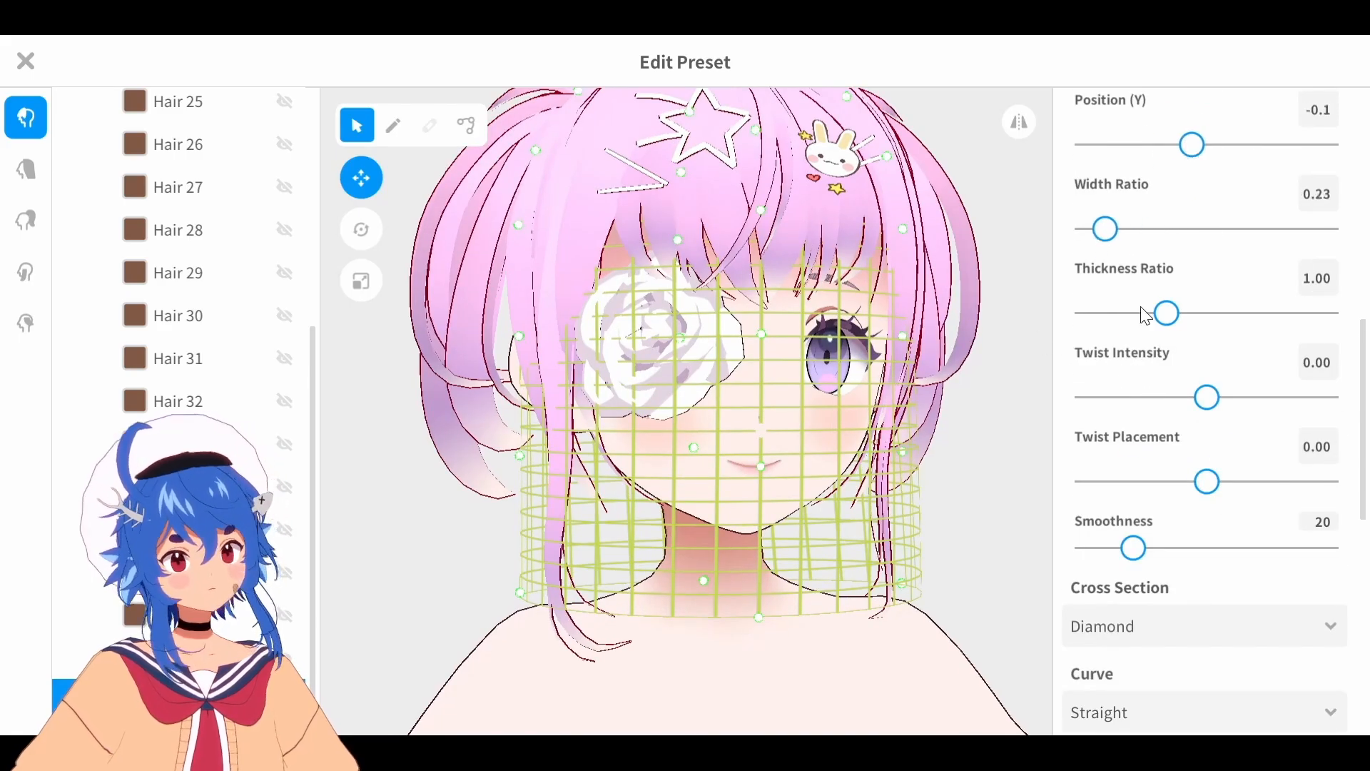
drag(1146, 315, 1107, 327)
drag(1114, 243, 1081, 243)
right_drag(907, 232, 885, 250)
click(1108, 230)
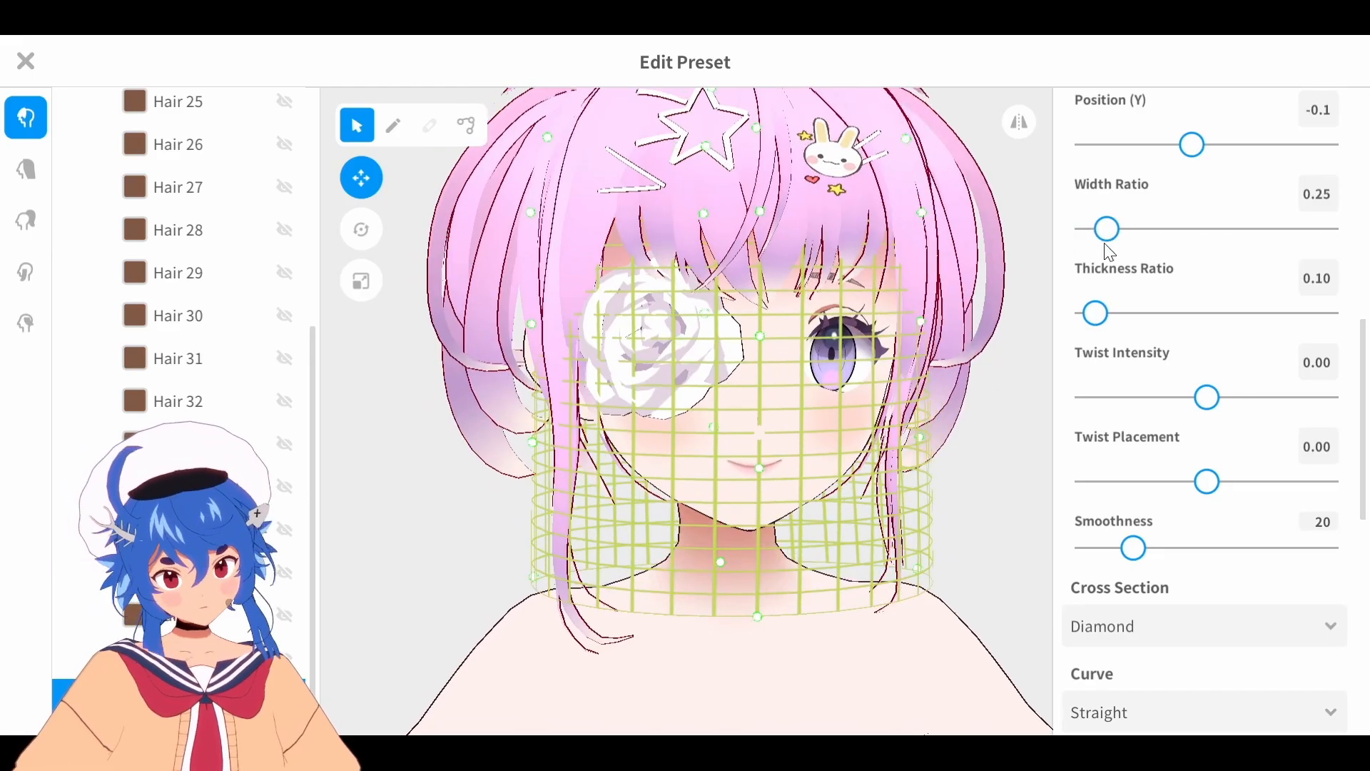
drag(1110, 231, 1106, 232)
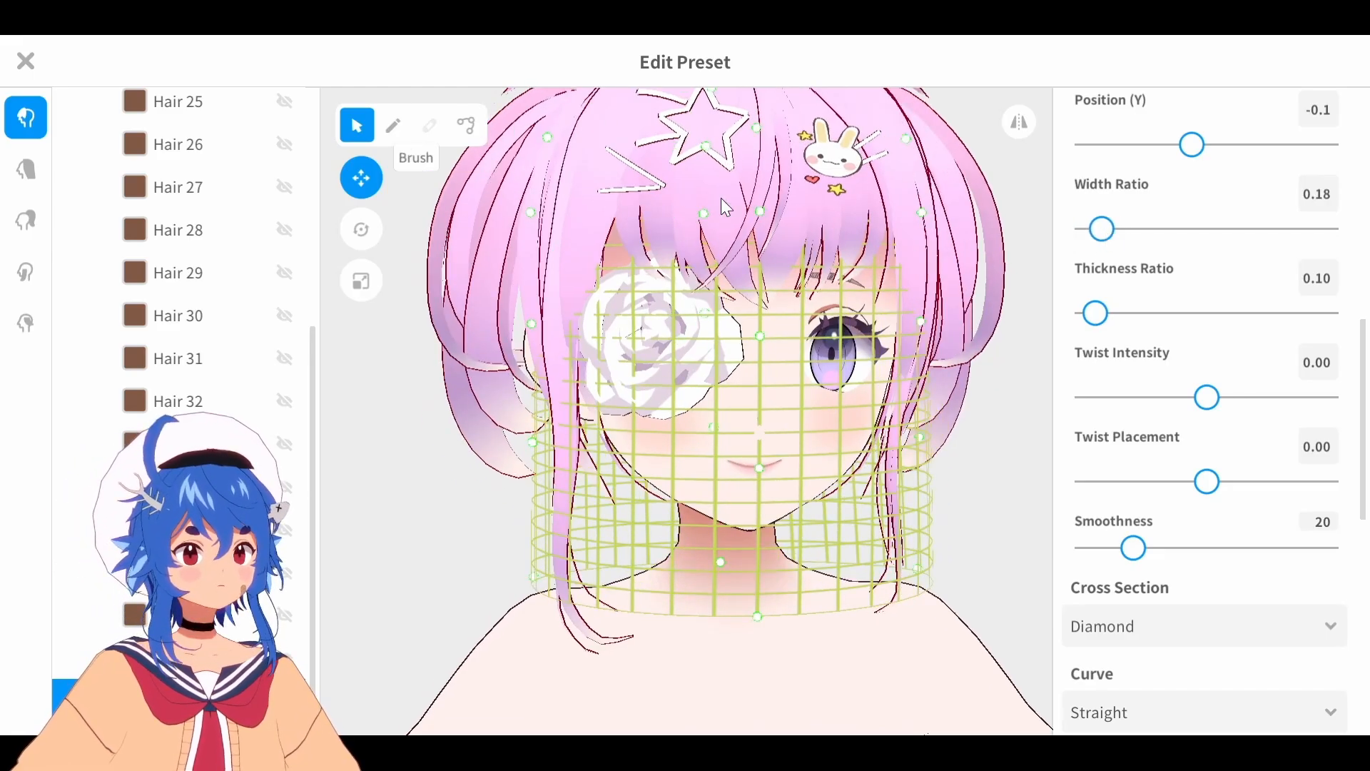
Brush a straight strap strand from the rose's lower edge diagonally down across the cheek to the jawline, redrawing it once
scroll(1236, 278, up, 7)
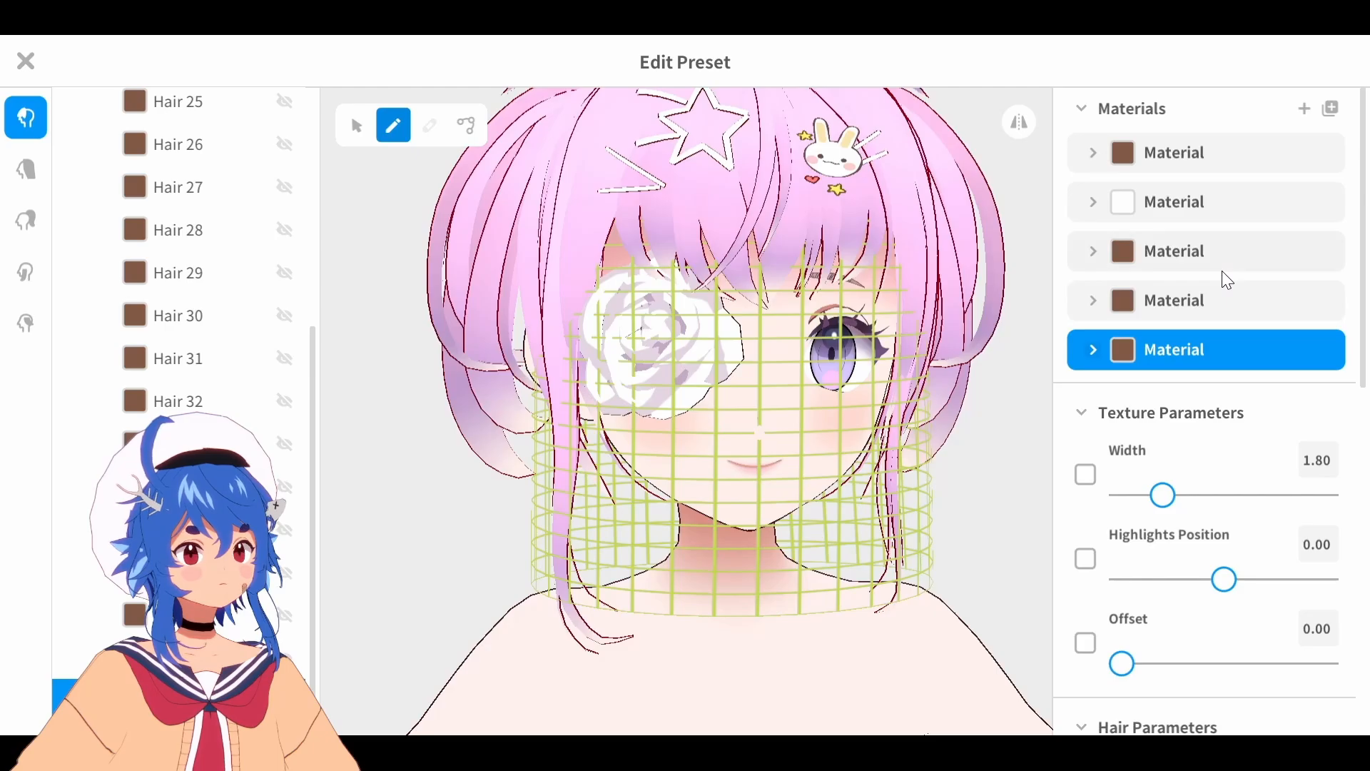
right_drag(947, 238, 923, 254)
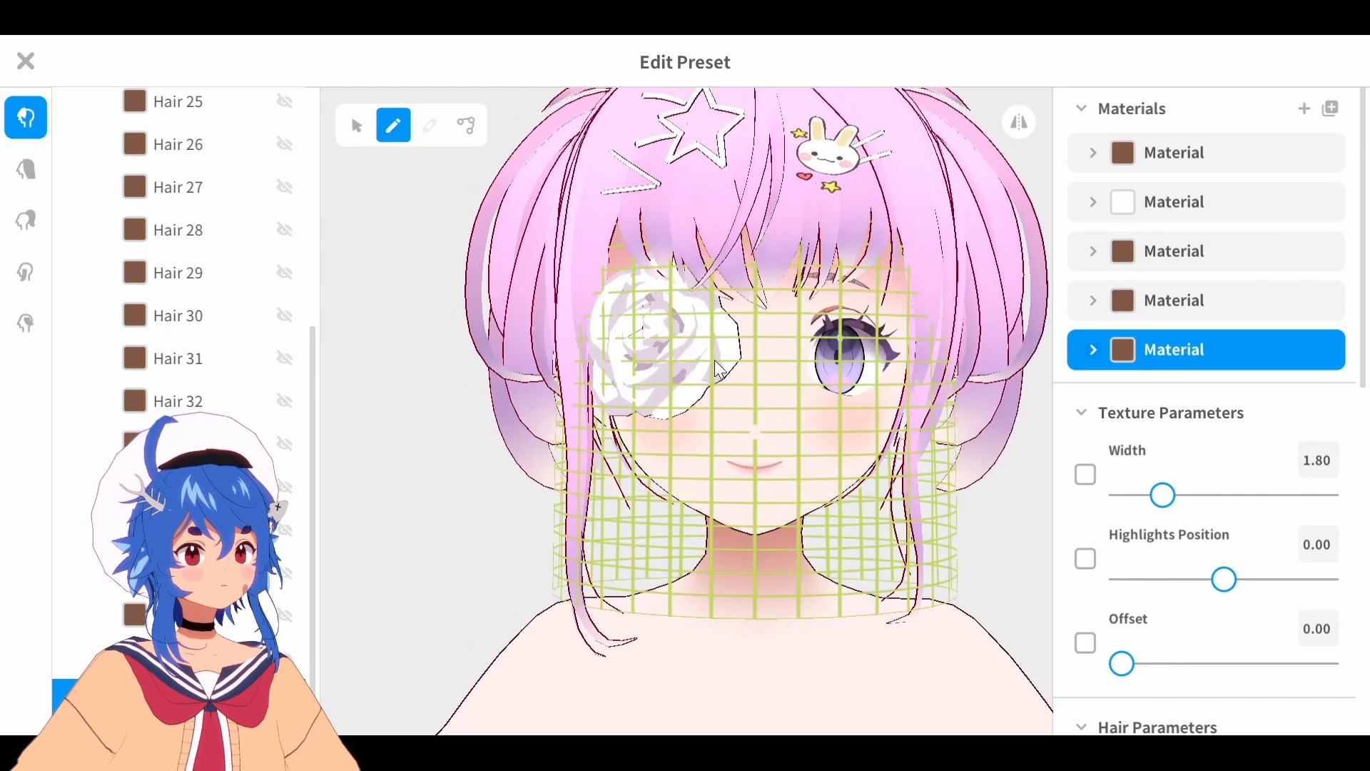
drag(715, 363, 839, 436)
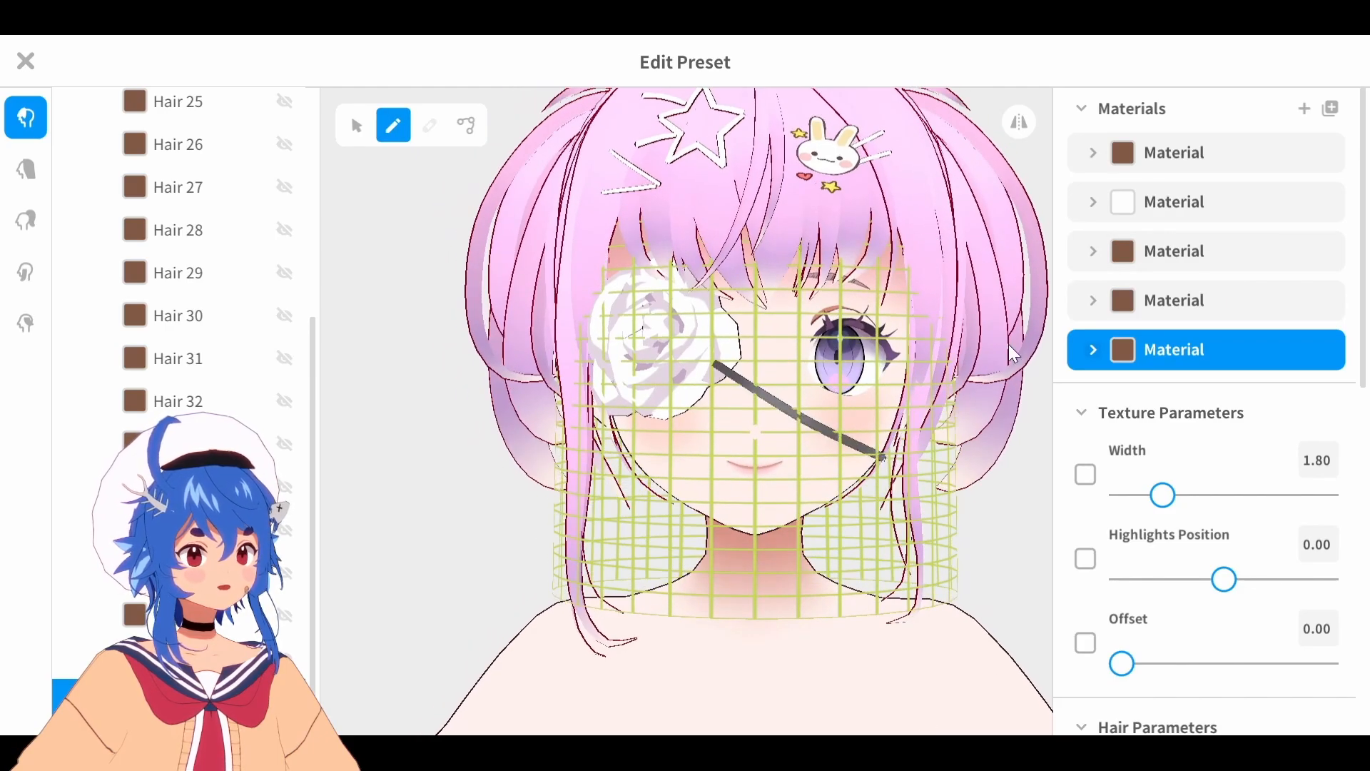
right_drag(1009, 344, 933, 336)
mouse_move(687, 359)
mouse_down()
mouse_move(705, 387)
mouse_move(848, 476)
mouse_up()
right_drag(929, 452, 825, 432)
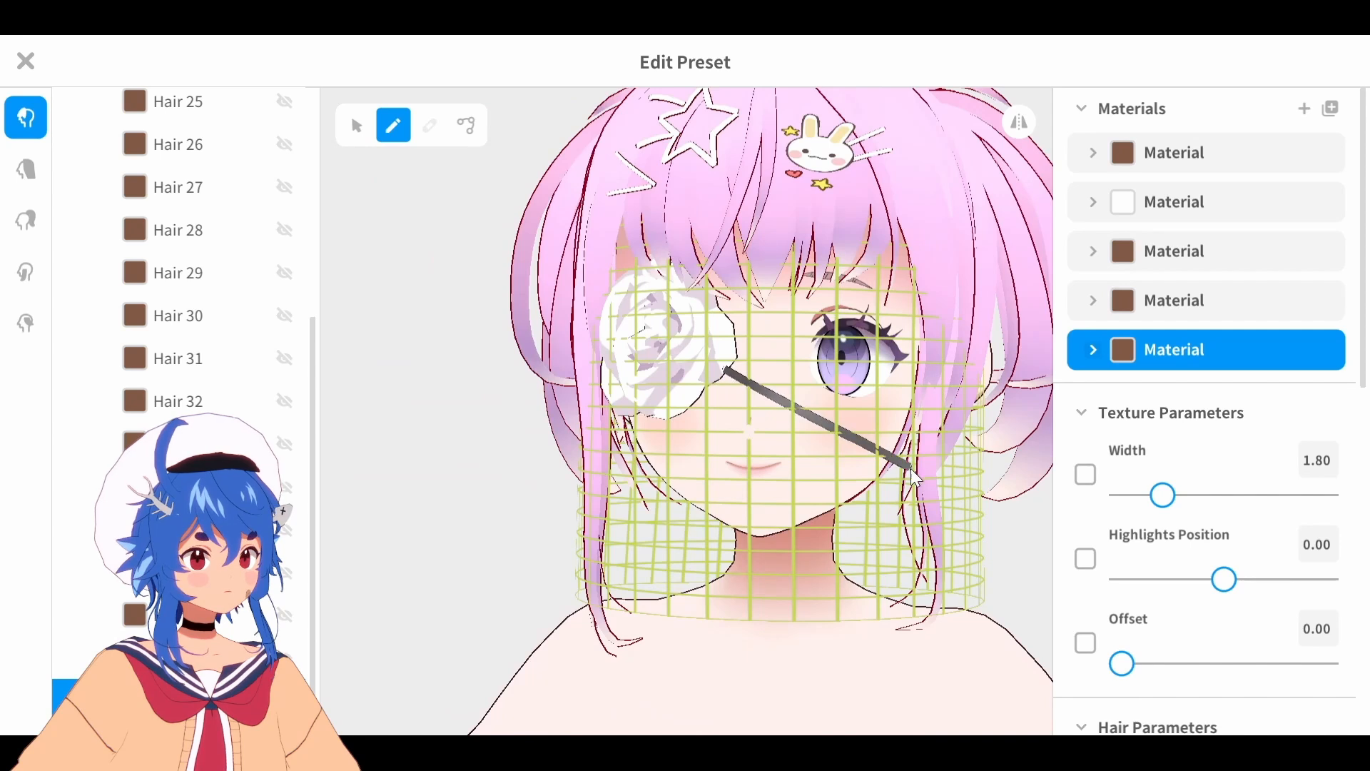
Brush a second strap strand from the rose's upper edge diagonally up into the bangs above the visible eye
right_drag(881, 267, 919, 268)
drag(707, 308, 799, 264)
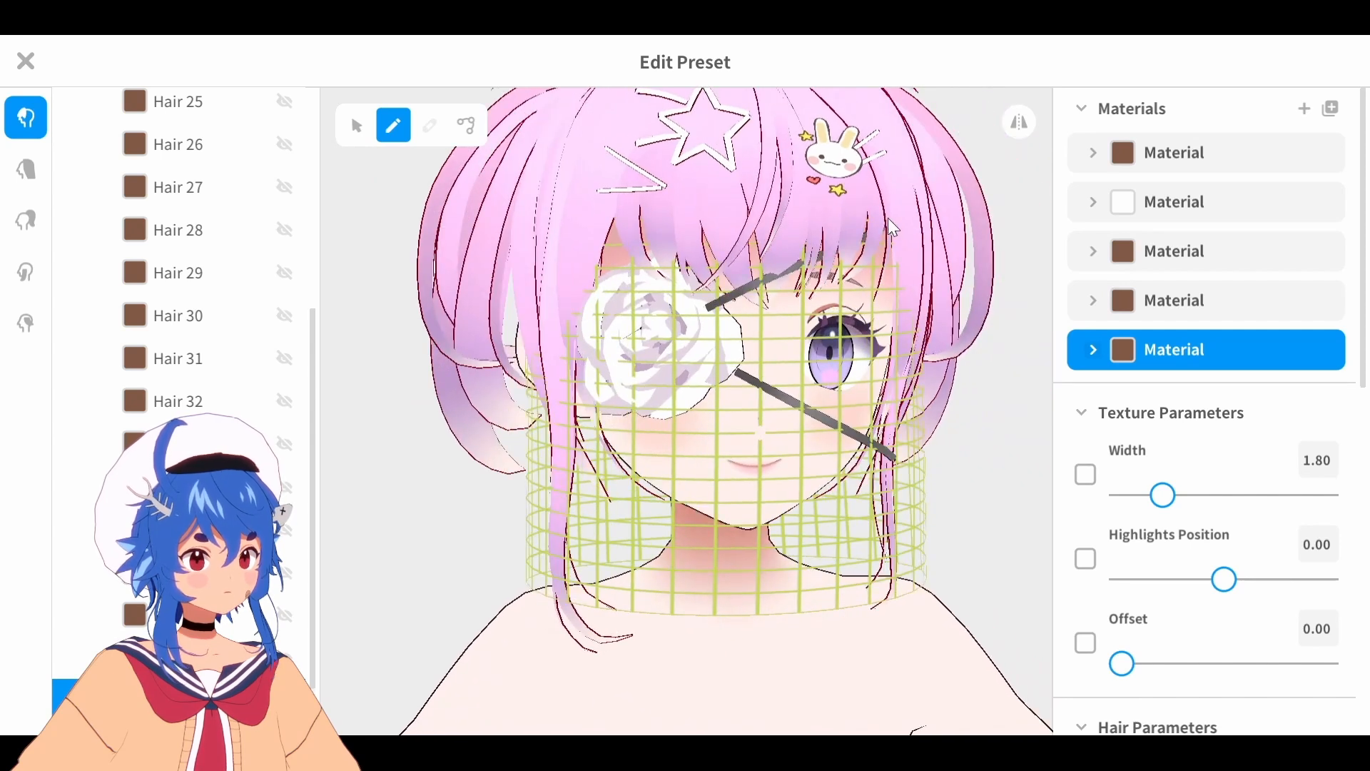
right_drag(967, 163, 951, 156)
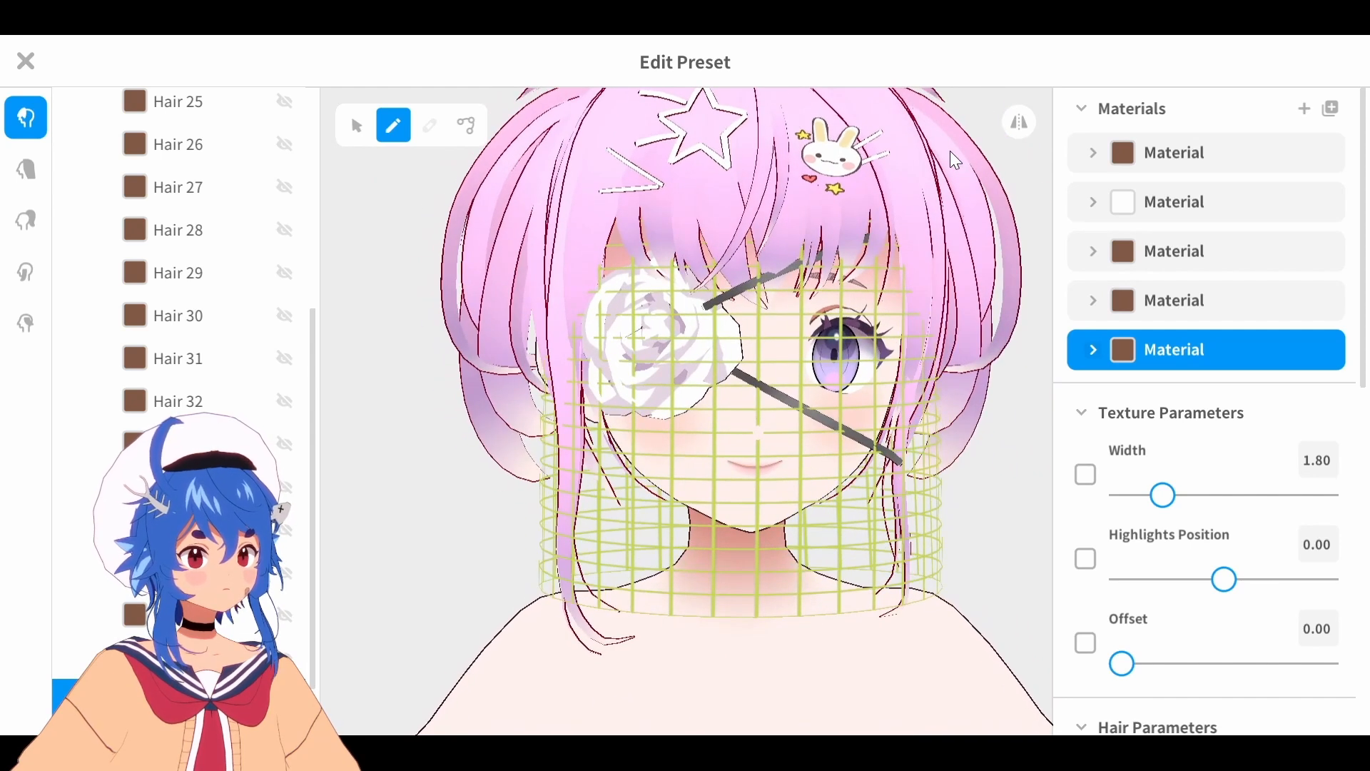
Move the guide mesh's mouth-level and lower front points so both strap strands fit closer to the face
right_drag(957, 382, 897, 387)
mouse_move(685, 484)
right_down()
mouse_move(721, 465)
mouse_move(686, 331)
mouse_move(698, 343)
right_up()
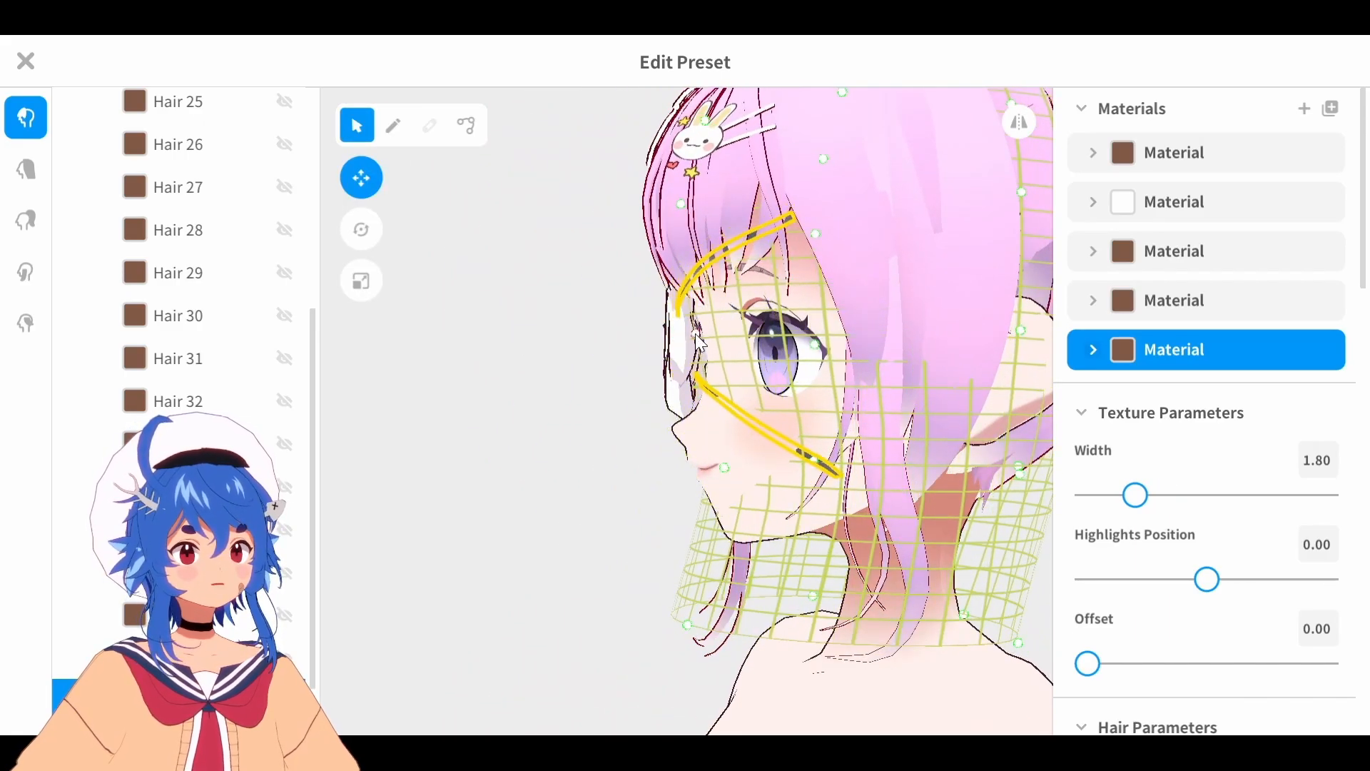
right_drag(837, 384, 793, 442)
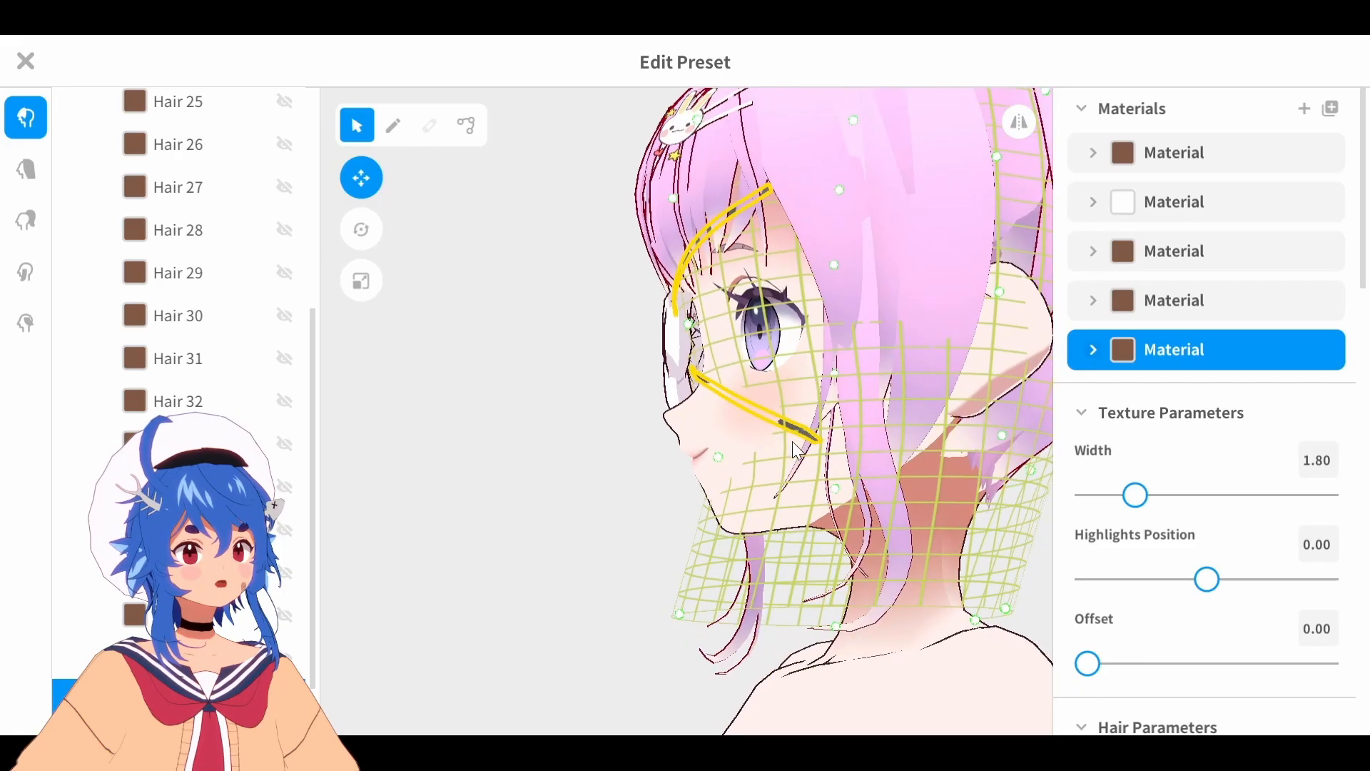
drag(719, 457, 706, 460)
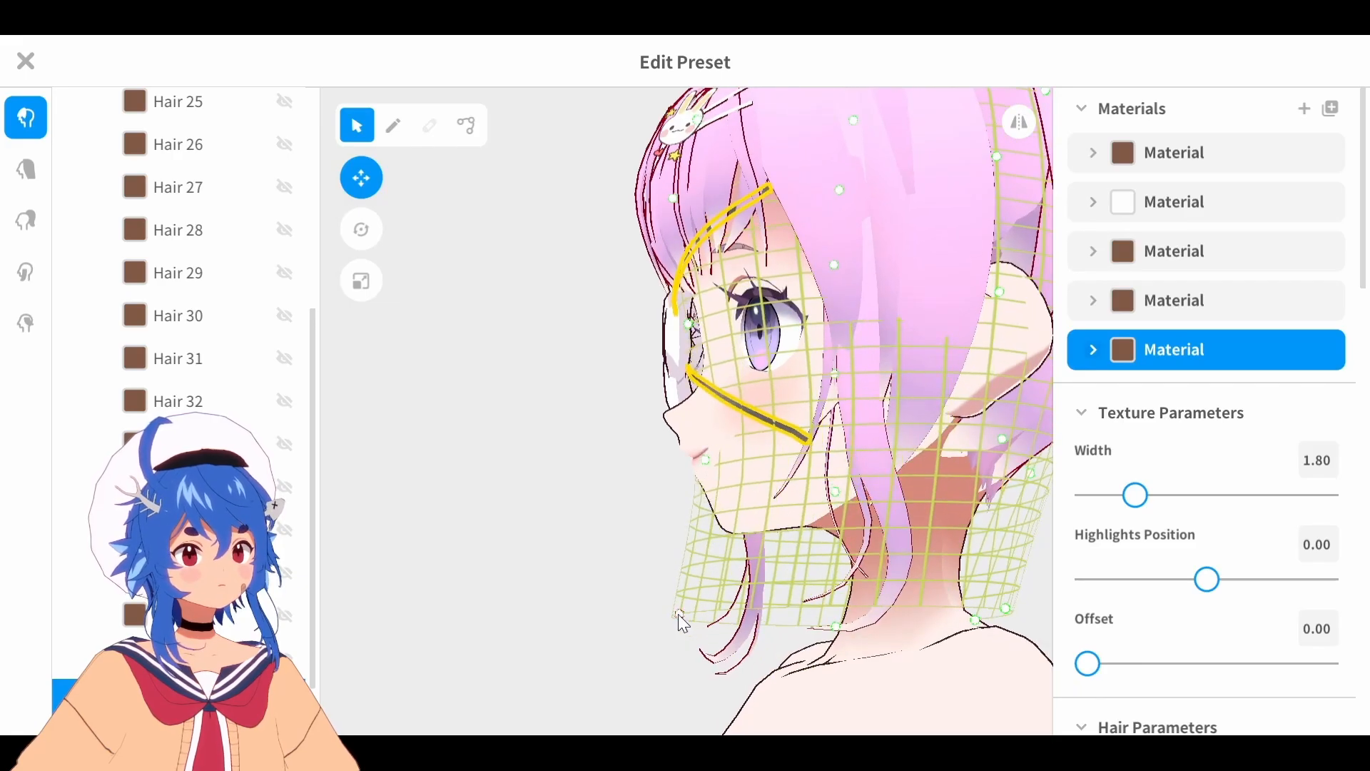
drag(681, 616, 747, 616)
right_drag(776, 611, 827, 362)
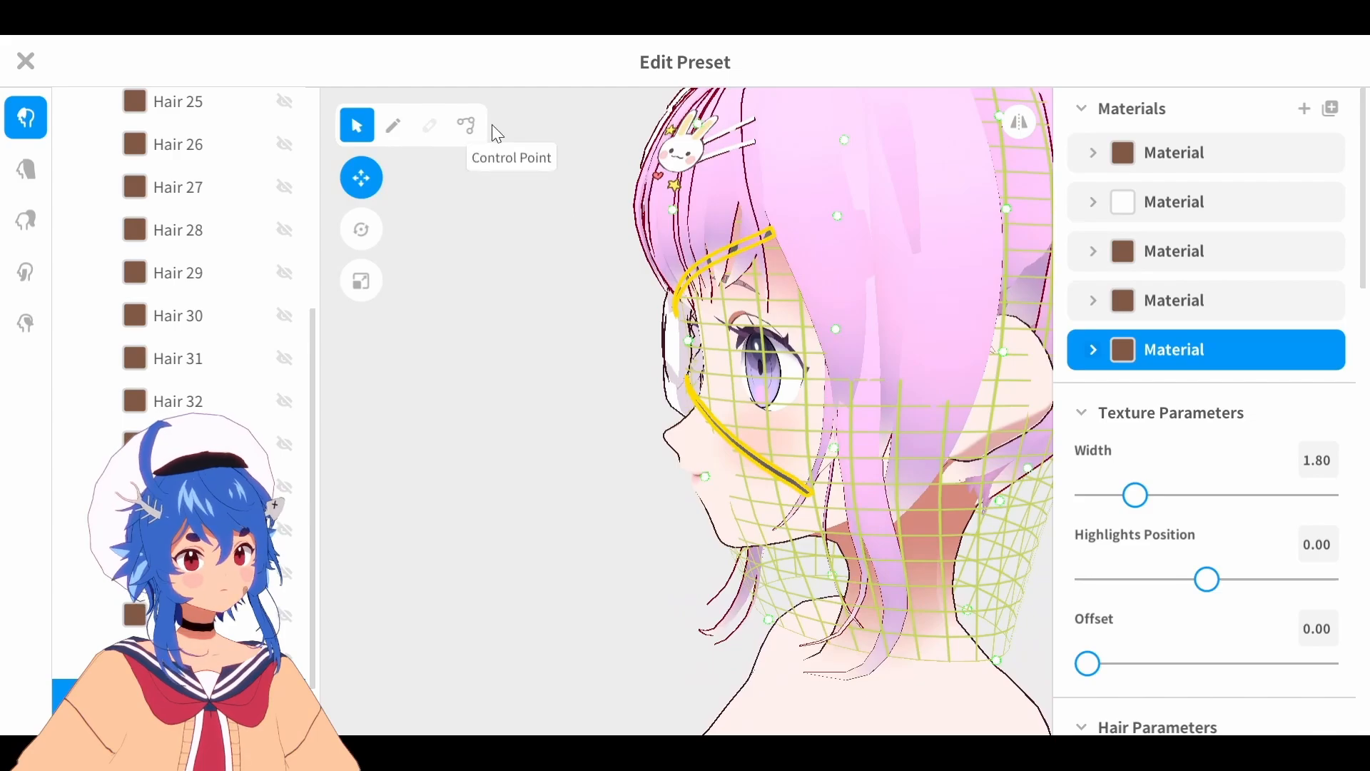
Reshape the lower strap strand with its control points, curving its outer end up along the jaw beneath the side hair
click(467, 125)
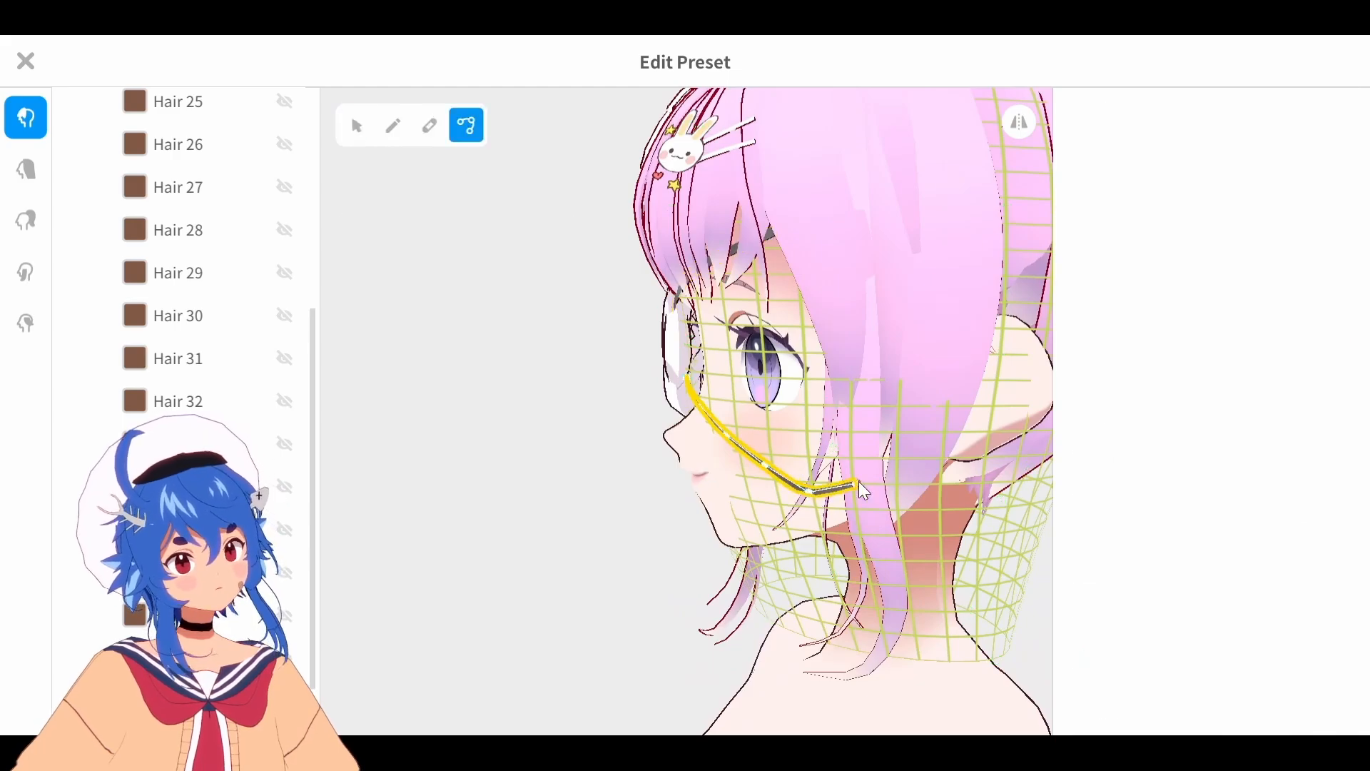
drag(861, 486, 862, 467)
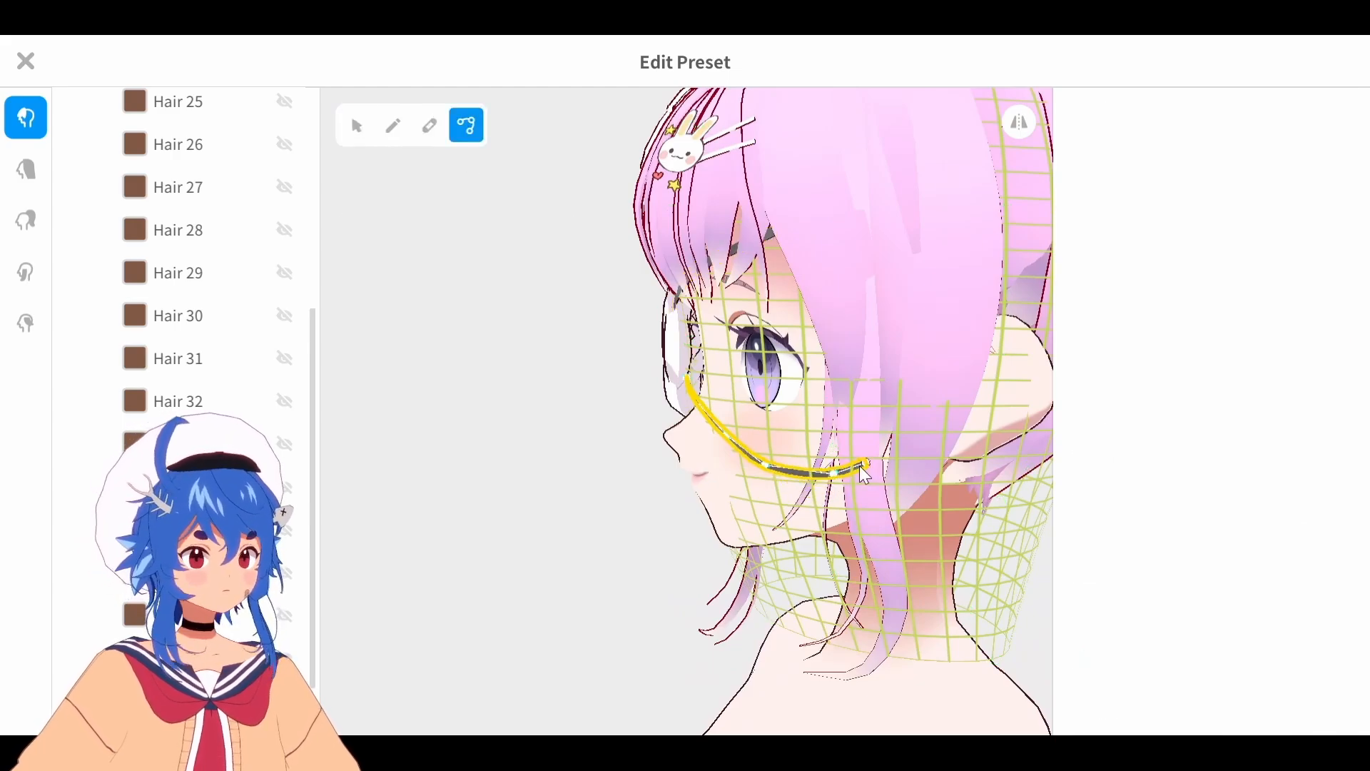
right_drag(890, 392, 927, 442)
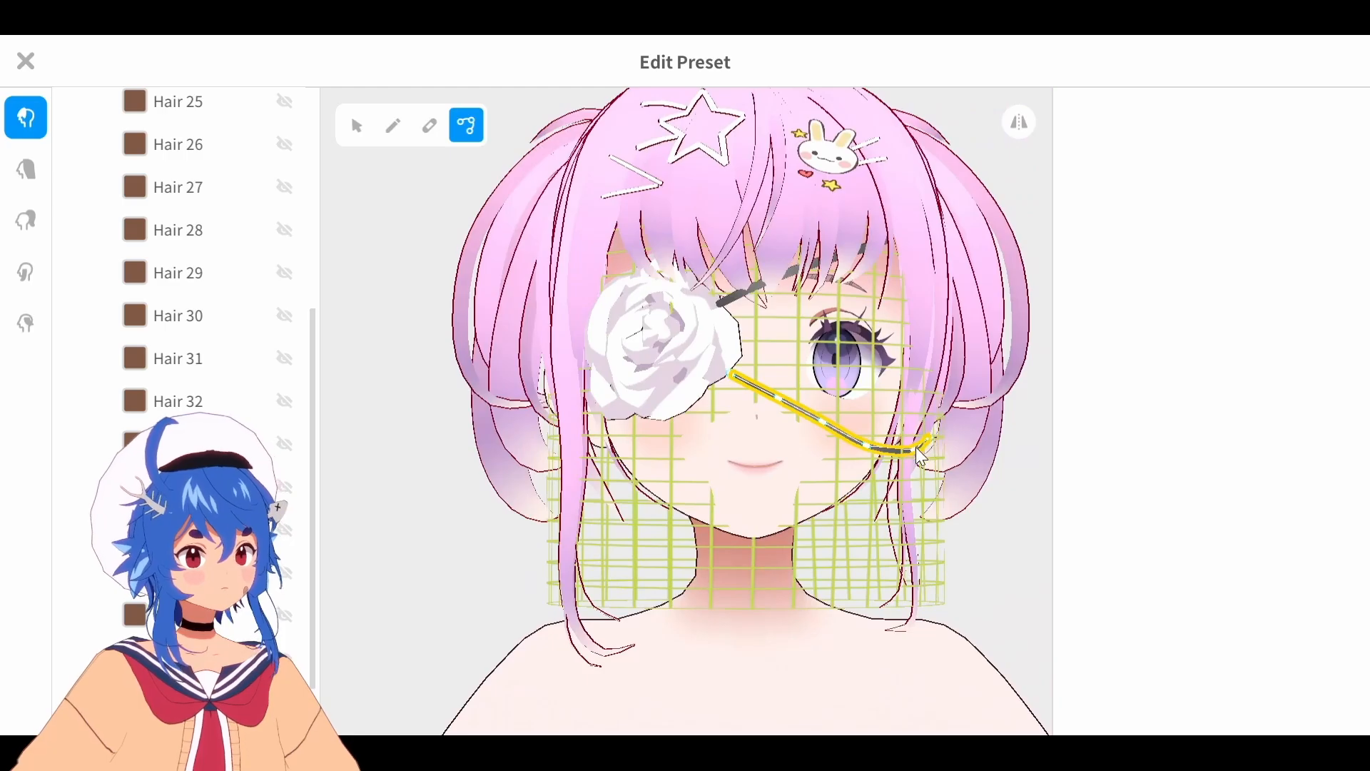
mouse_move(922, 457)
mouse_down()
mouse_move(901, 459)
mouse_move(908, 442)
mouse_up()
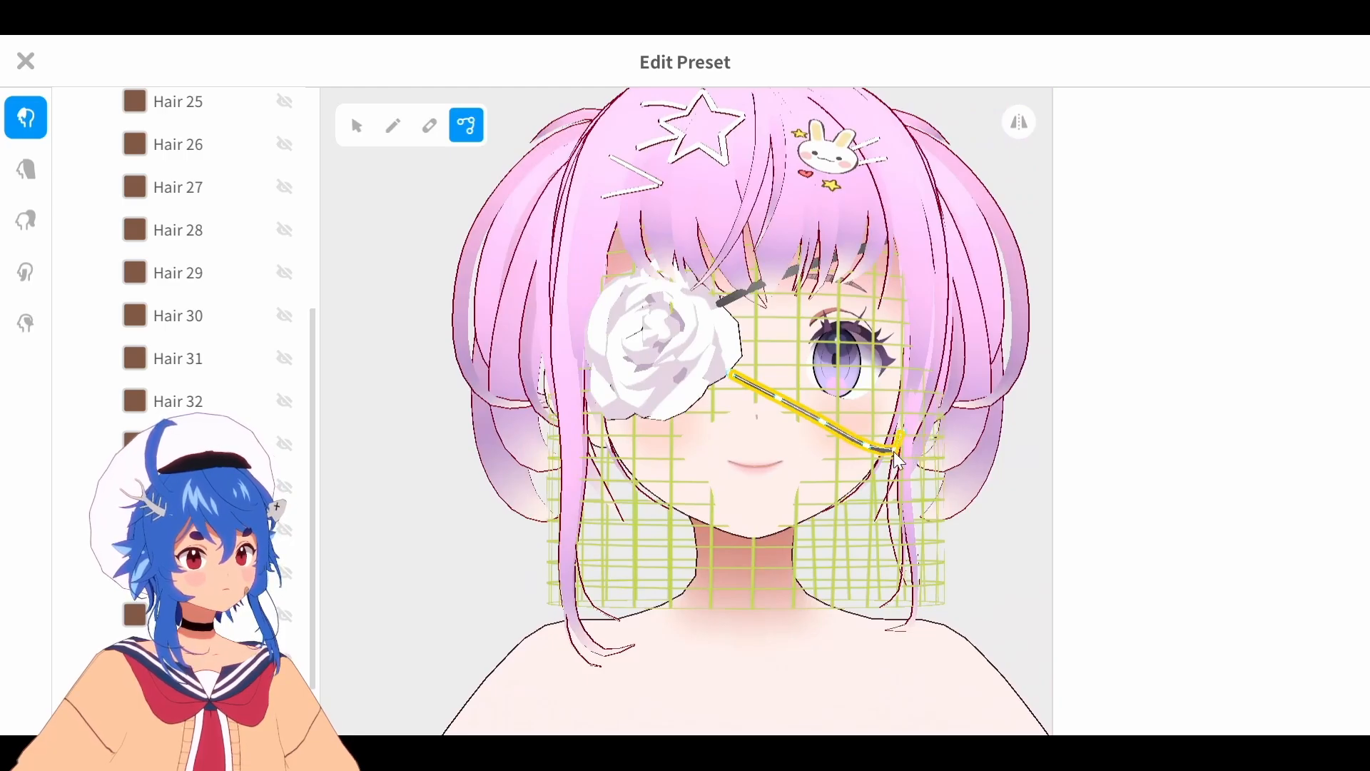
mouse_move(977, 335)
right_down()
mouse_move(920, 343)
mouse_move(956, 342)
right_up()
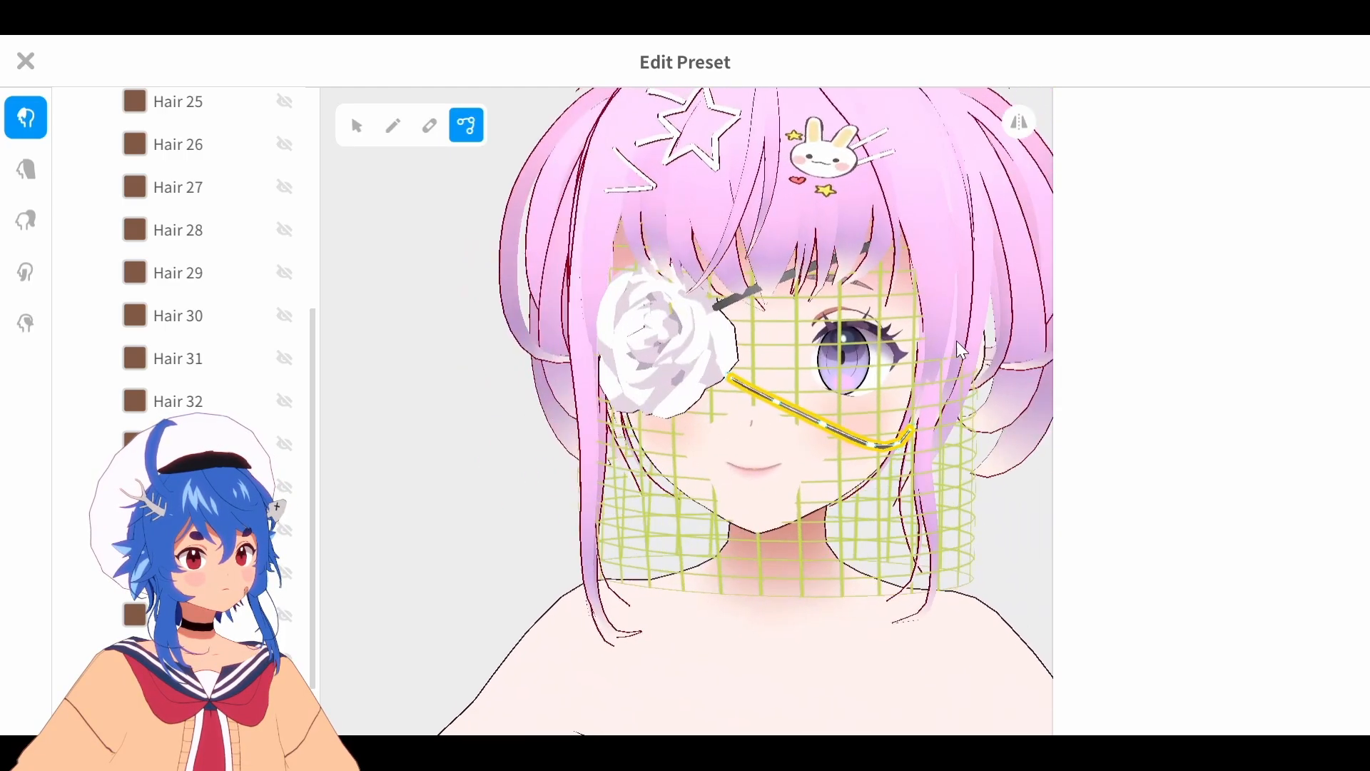
click(1002, 528)
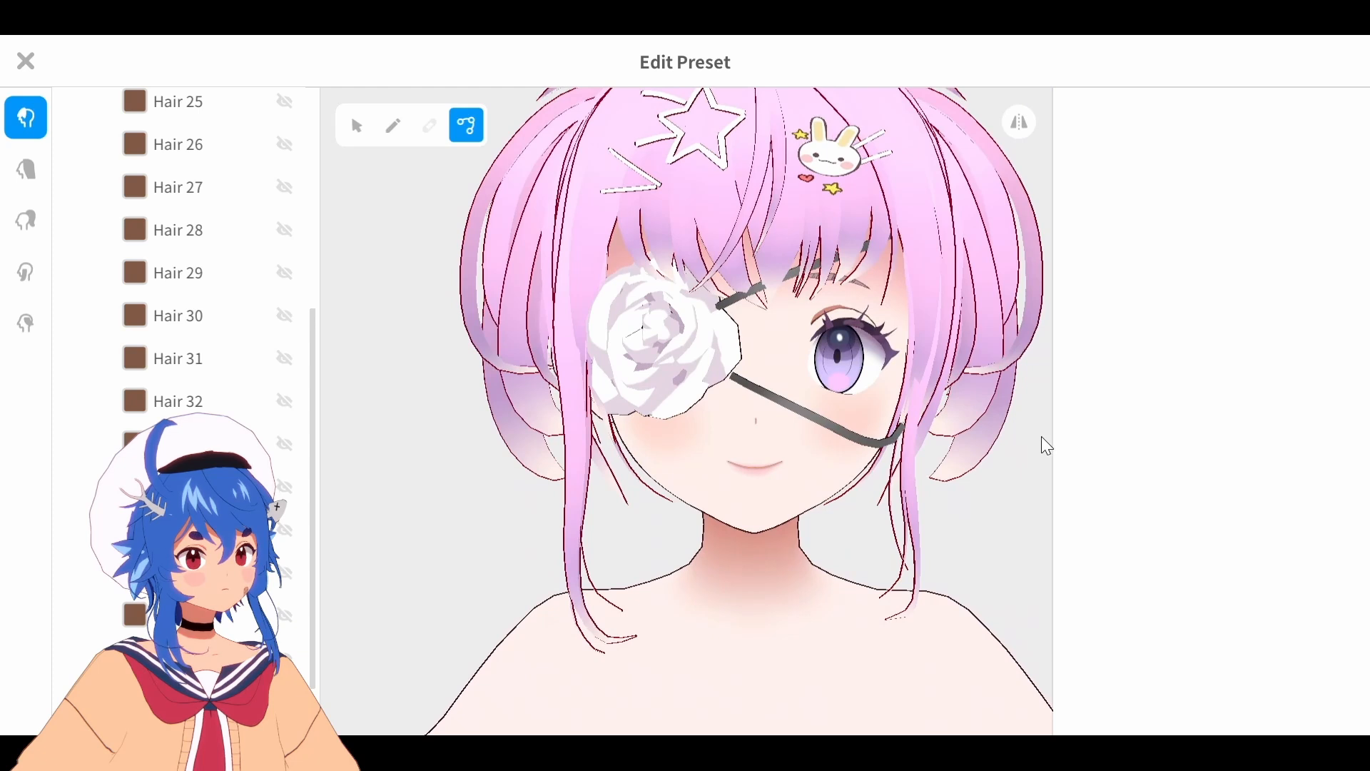
Lower the strap group's width ratio to 0.09 to thin both straps
scroll(1040, 443, down, 3)
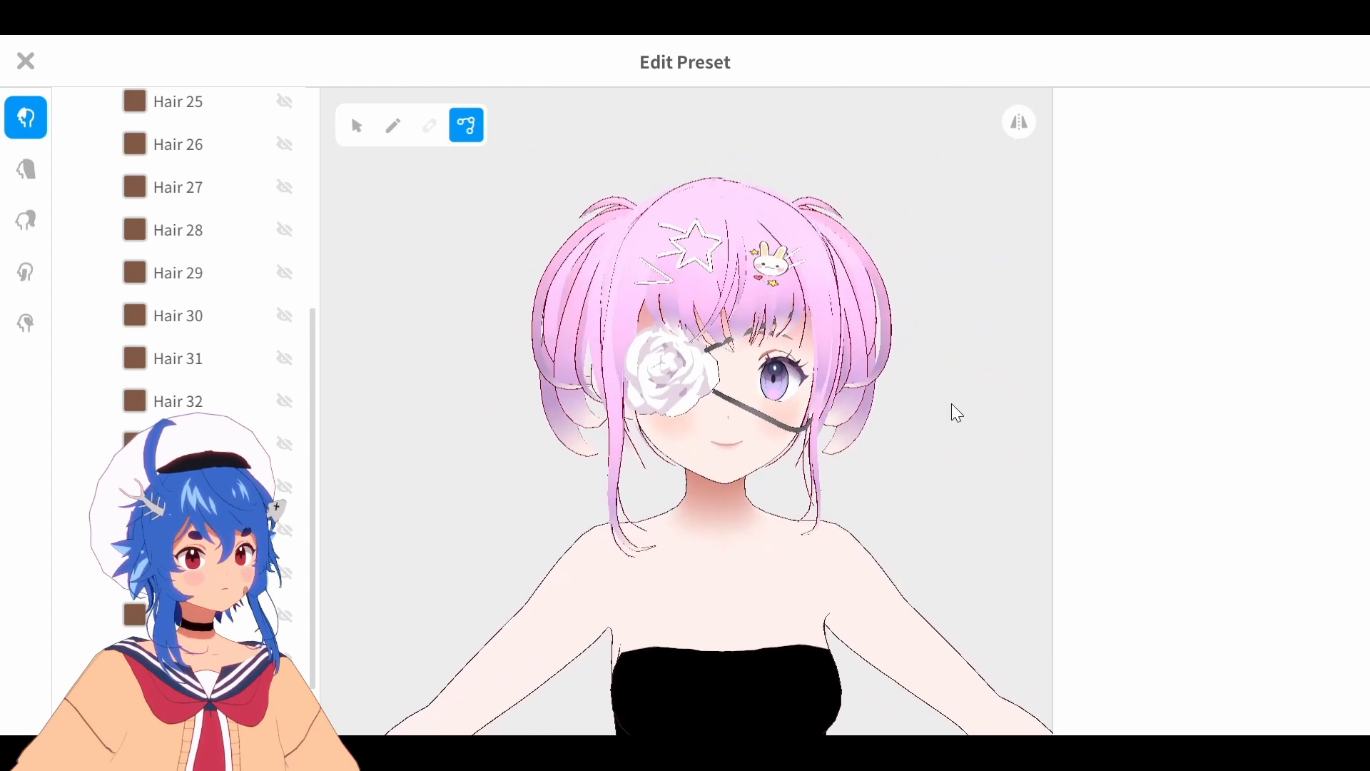
right_drag(848, 507, 844, 514)
scroll(214, 571, down, 2)
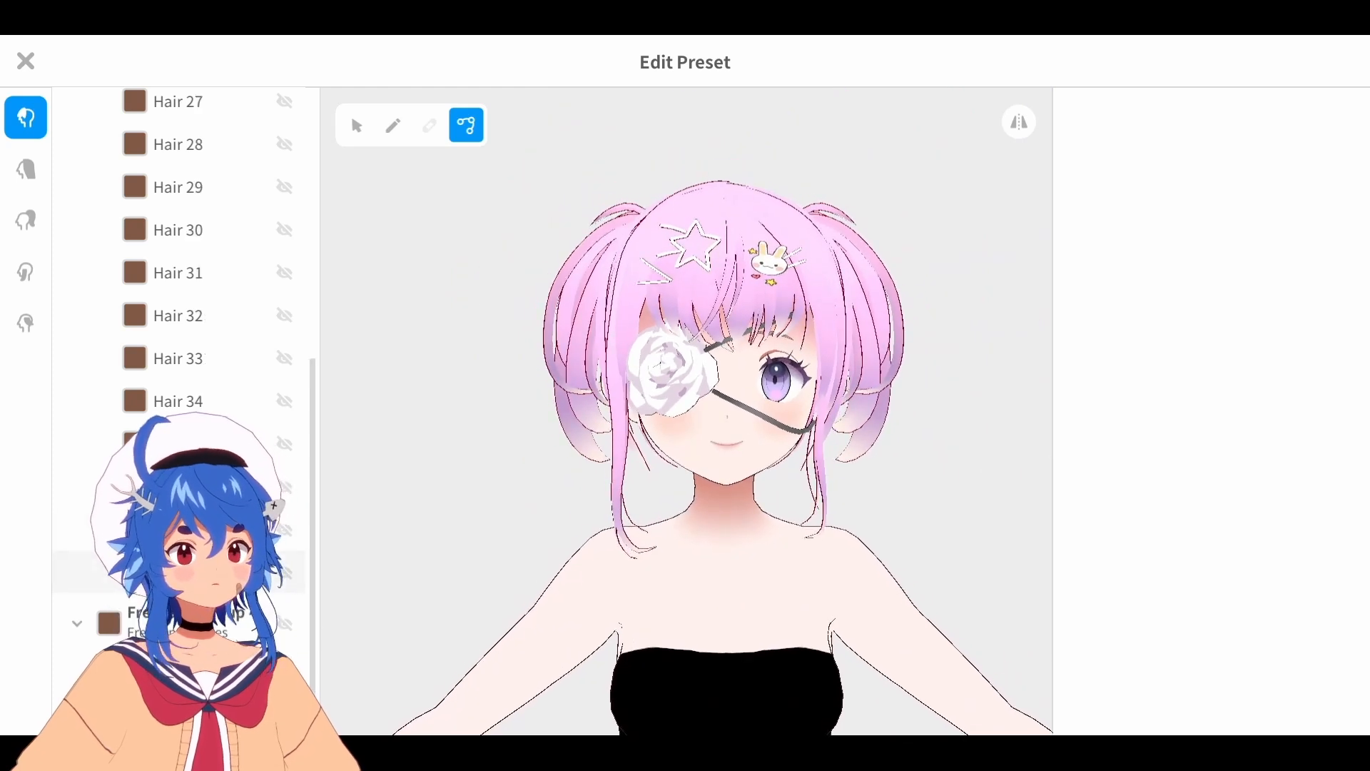
click(185, 622)
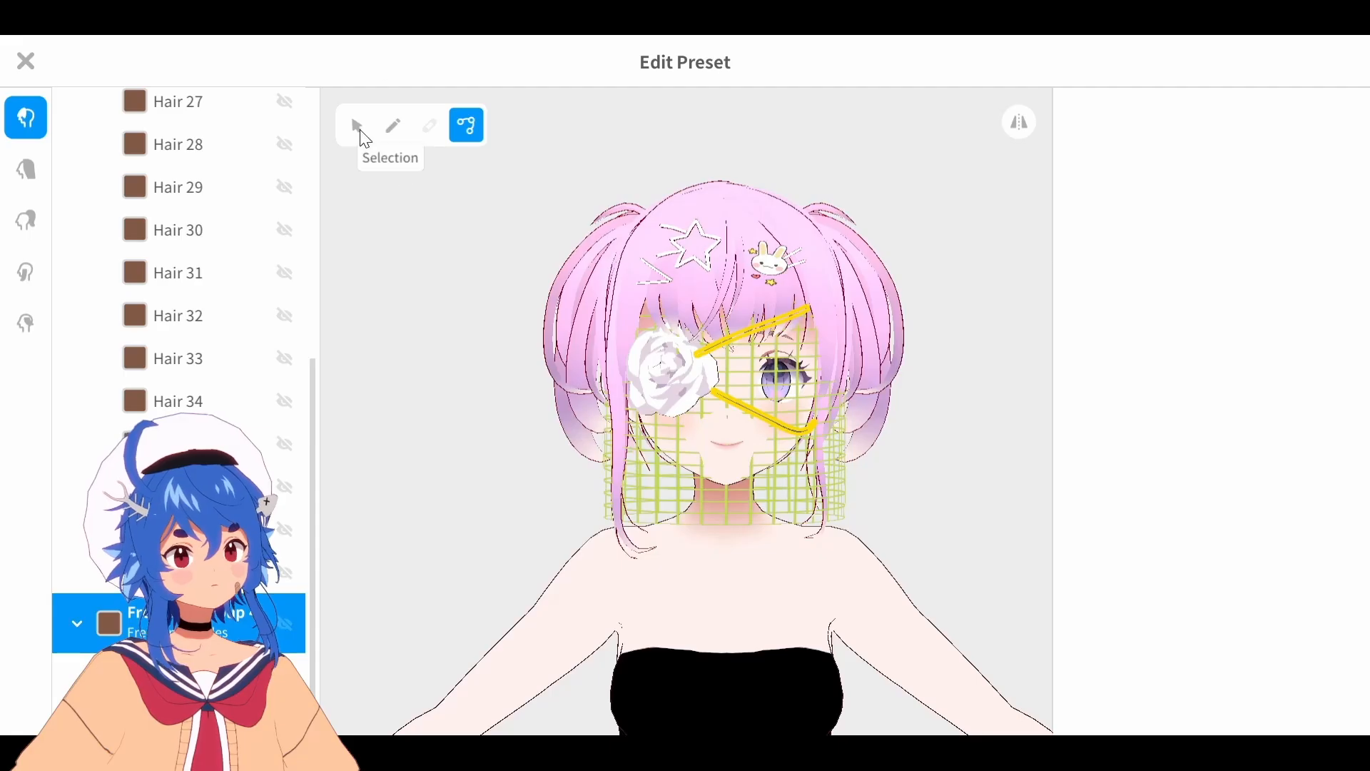
scroll(1225, 539, down, 5)
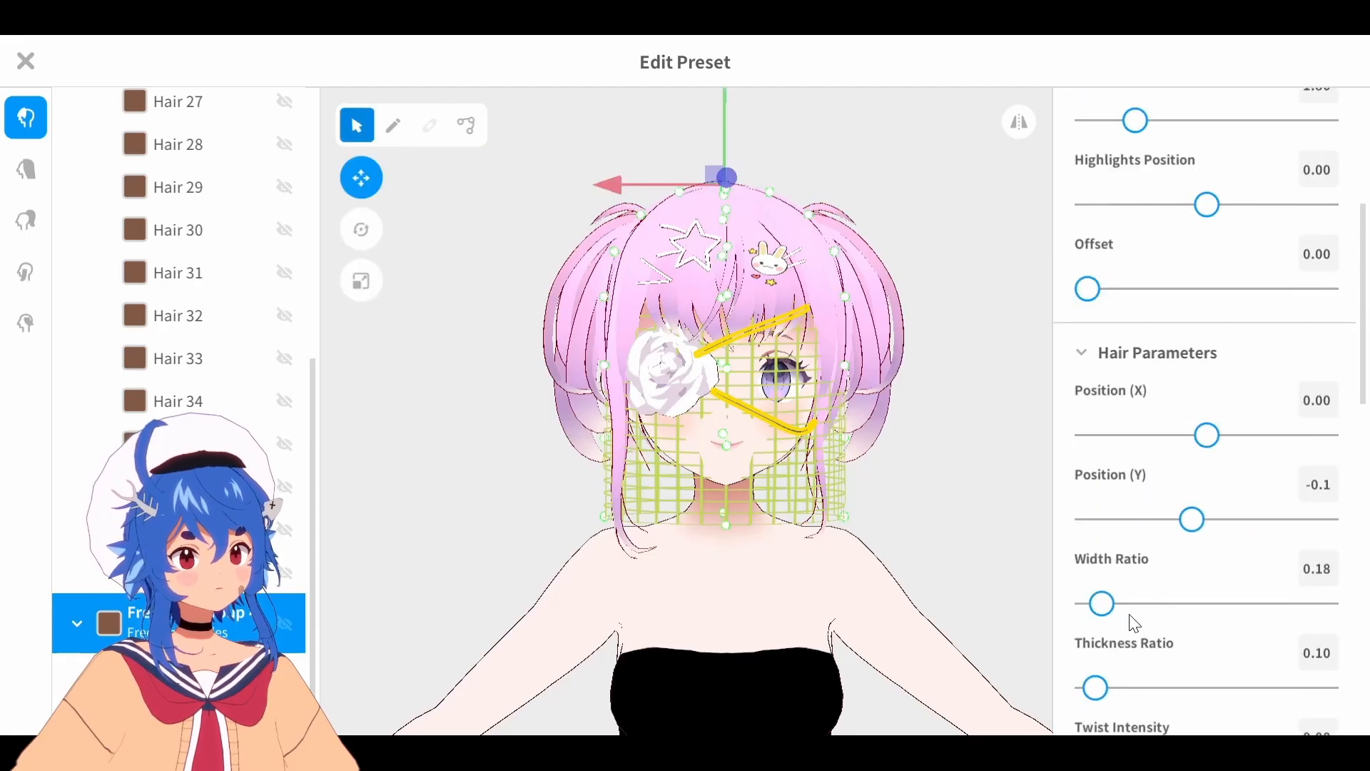
drag(1107, 603, 1101, 603)
click(919, 529)
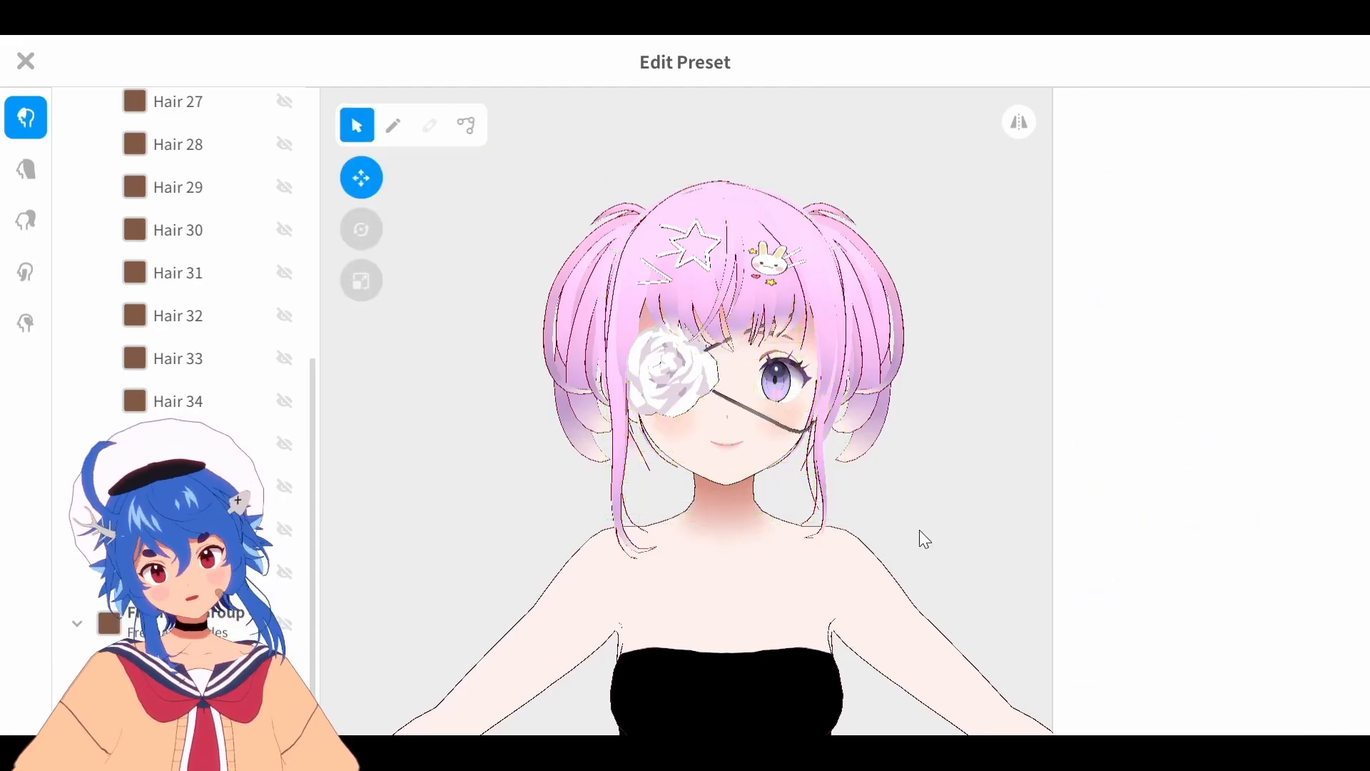
Reduce the strap group's width ratio further so both straps become very fine lines
scroll(916, 526, up, 3)
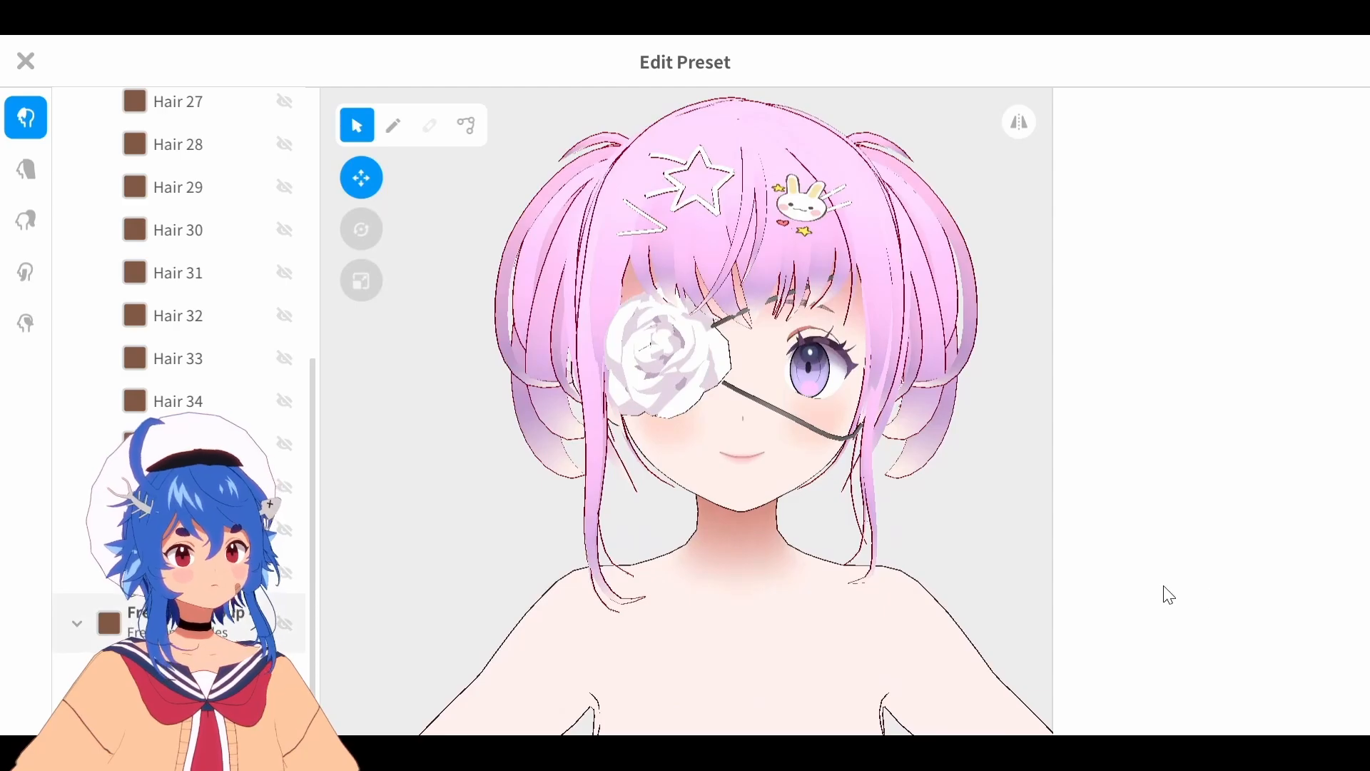
scroll(1126, 624, down, 8)
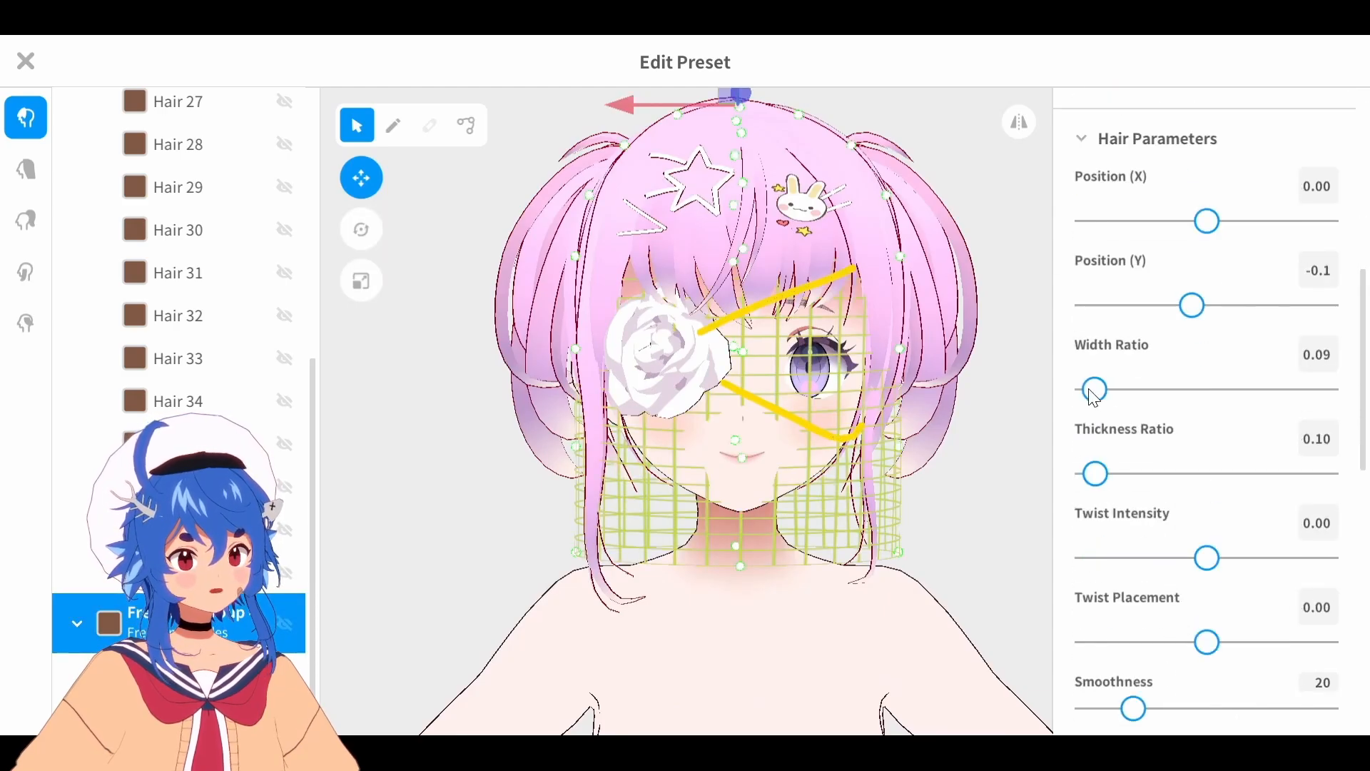
drag(1093, 391, 1085, 391)
click(1021, 450)
scroll(772, 517, down, 1)
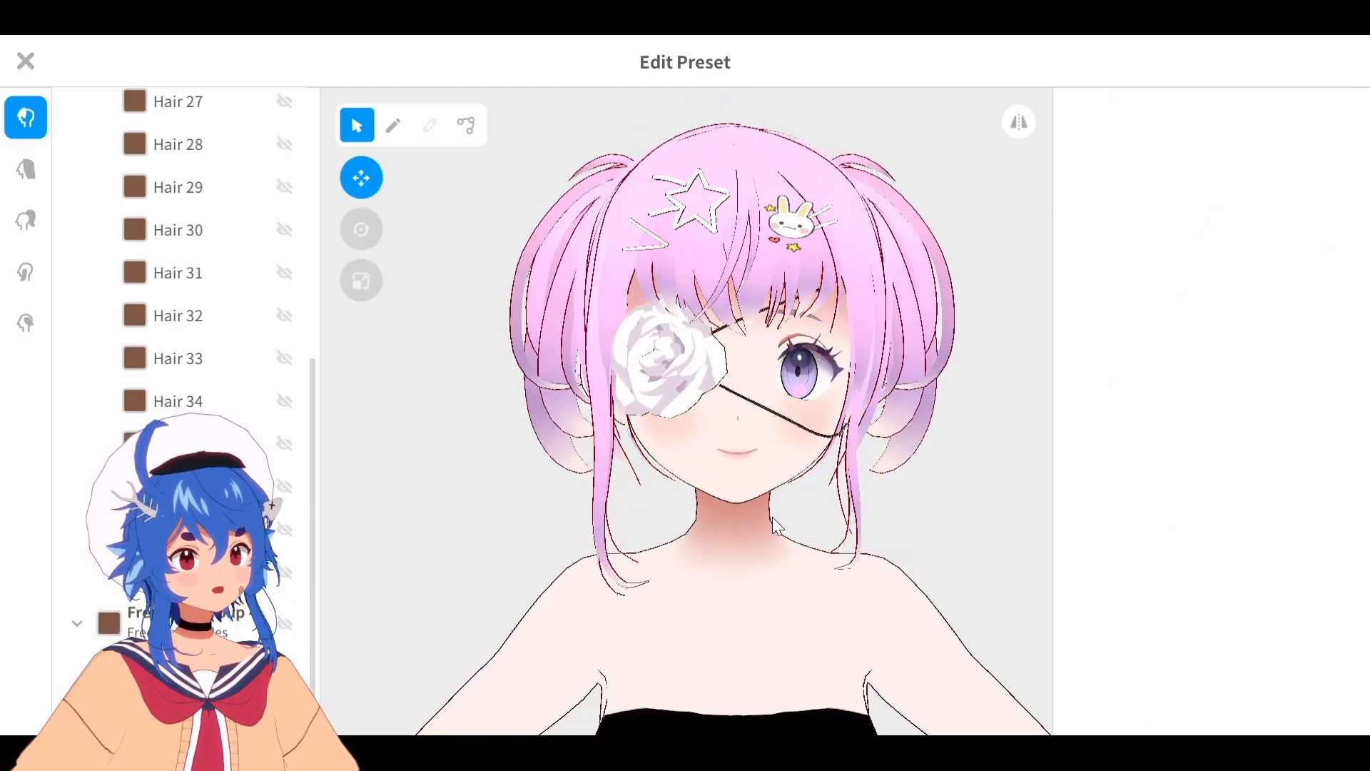
right_drag(772, 517, 781, 517)
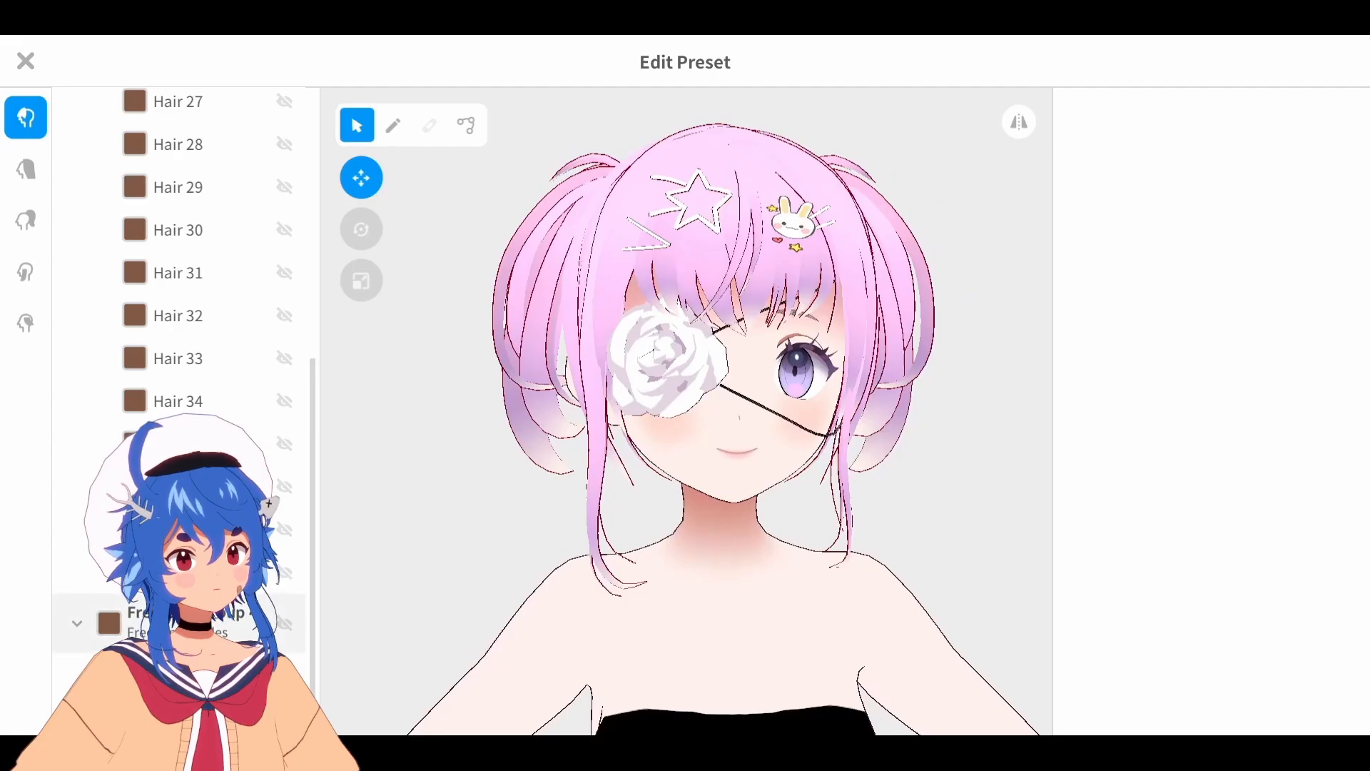
Paint the strap material's whole base texture green, using #26CB00 and a brush width of 300, and return to the hair preset
click(207, 623)
click(1093, 350)
click(1199, 578)
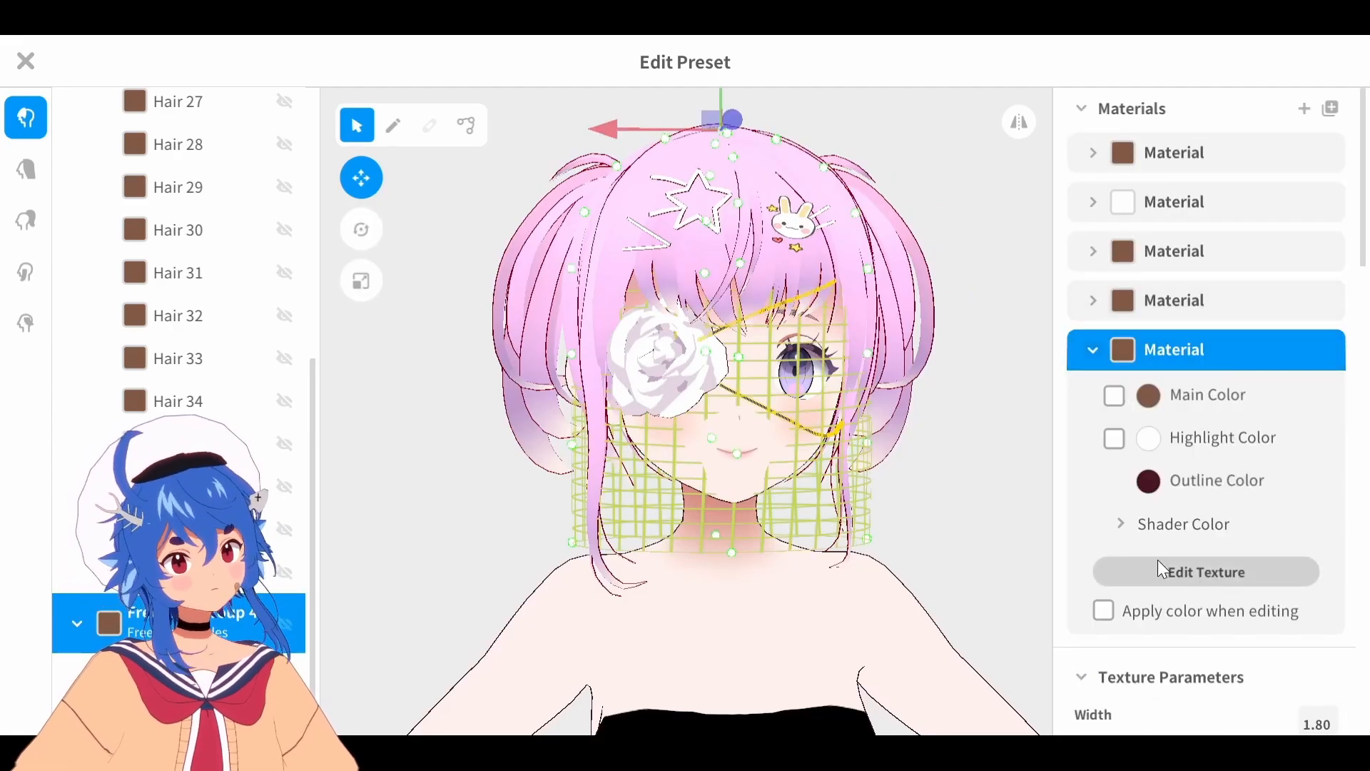
click(1302, 325)
drag(1248, 305, 1267, 291)
drag(1149, 608, 1326, 609)
mouse_move(892, 714)
mouse_down()
mouse_move(957, 679)
mouse_move(985, 642)
mouse_move(1078, 153)
mouse_move(766, 149)
mouse_move(748, 671)
mouse_move(910, 632)
mouse_up()
drag(1264, 289, 1268, 255)
mouse_move(1028, 266)
mouse_down()
mouse_move(820, 117)
mouse_move(945, 376)
mouse_move(826, 590)
mouse_move(1013, 705)
mouse_up()
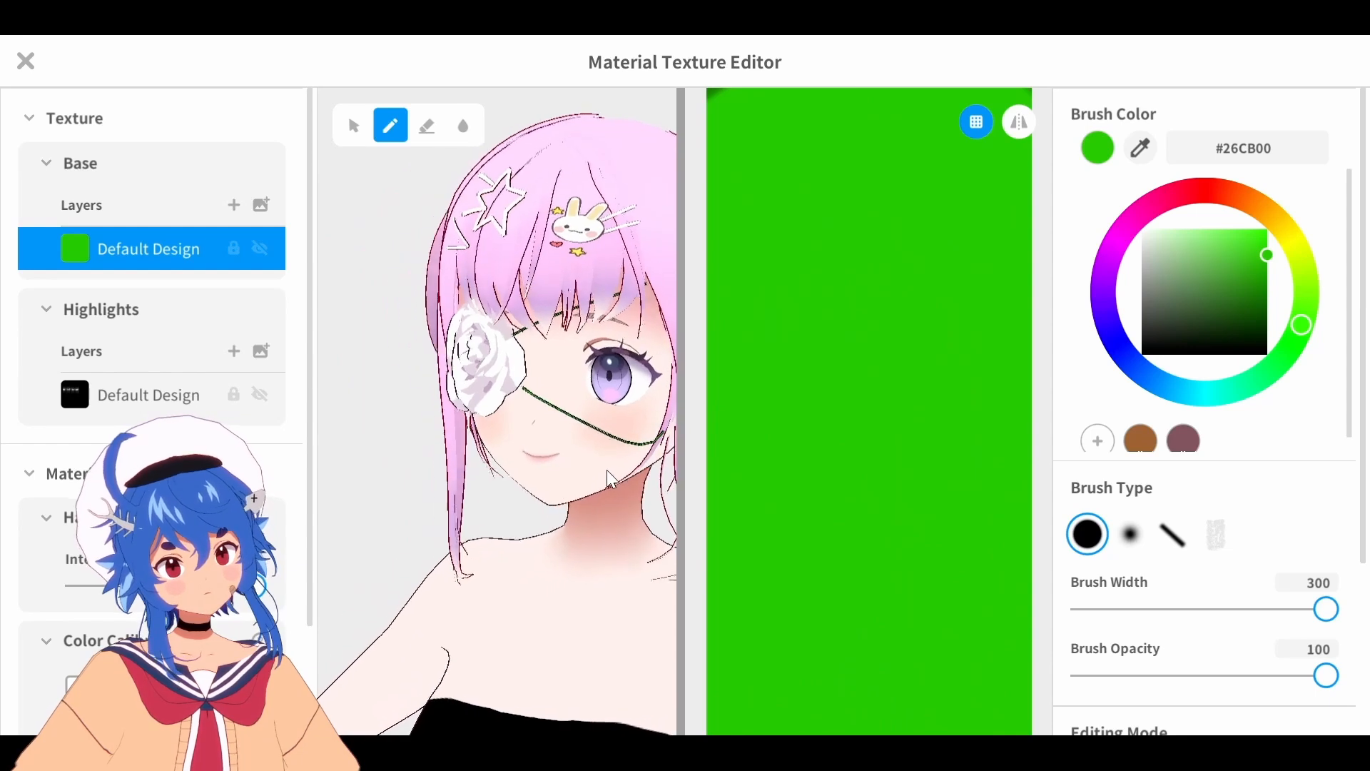
drag(1181, 261, 1184, 209)
mouse_move(749, 107)
mouse_down()
mouse_move(735, 413)
mouse_move(747, 67)
mouse_up()
click(45, 56)
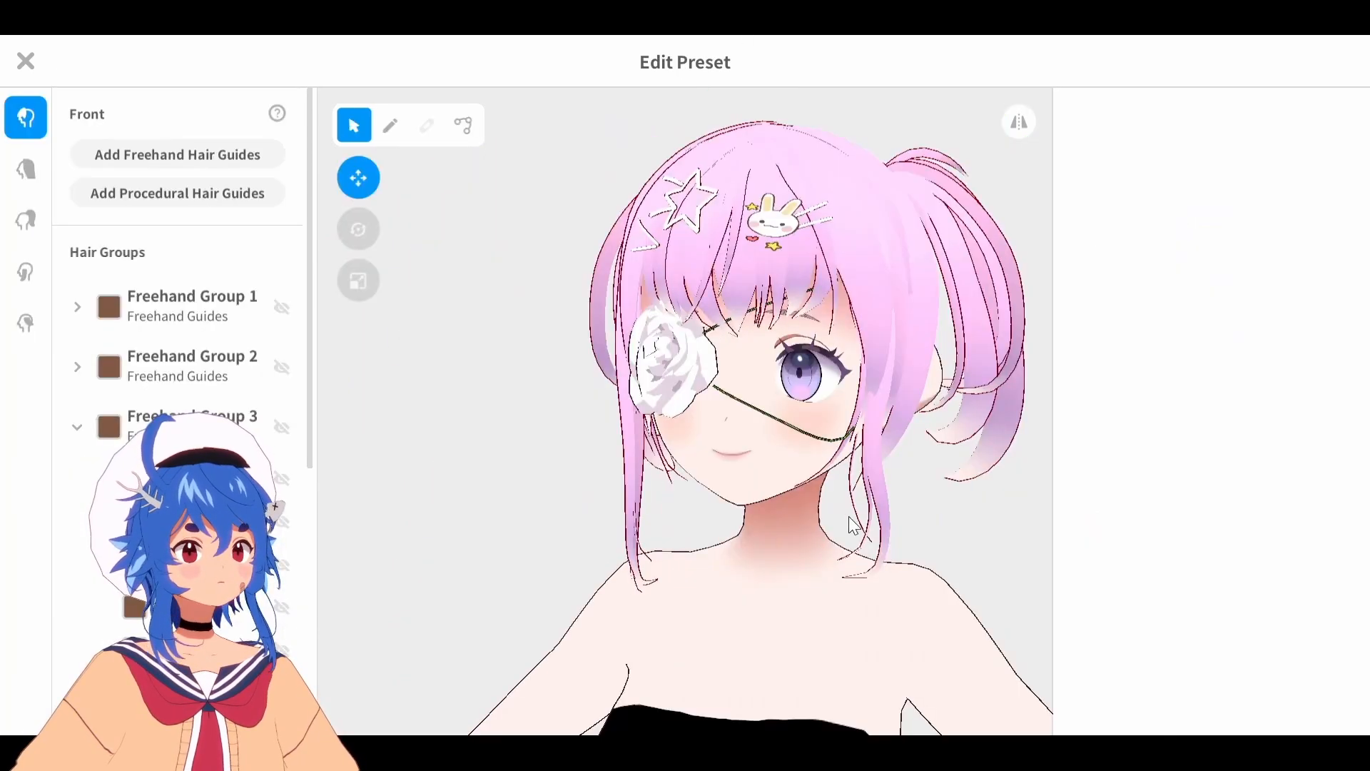
Set the strap material's outline color to dark green #0E7D39
right_drag(850, 516, 506, 519)
drag(312, 429, 313, 697)
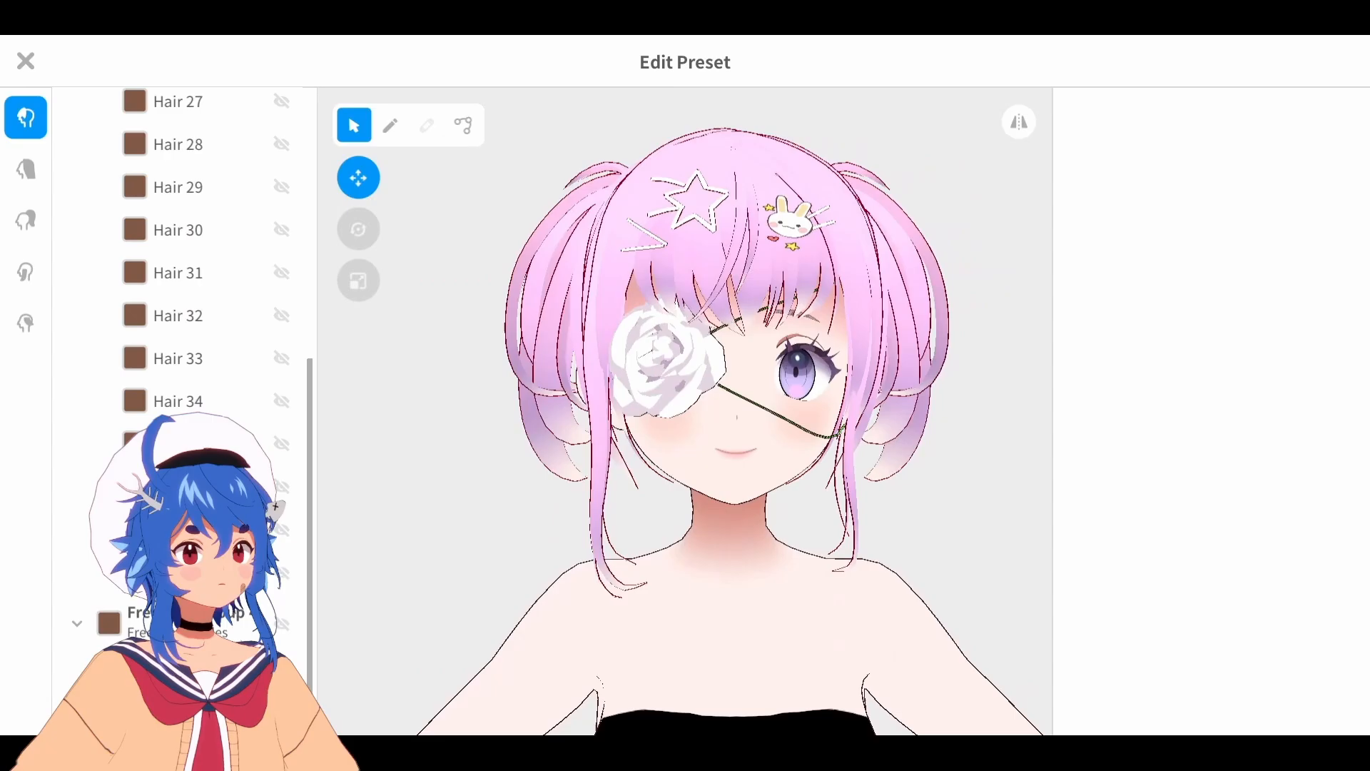
click(232, 614)
click(1096, 350)
click(1176, 475)
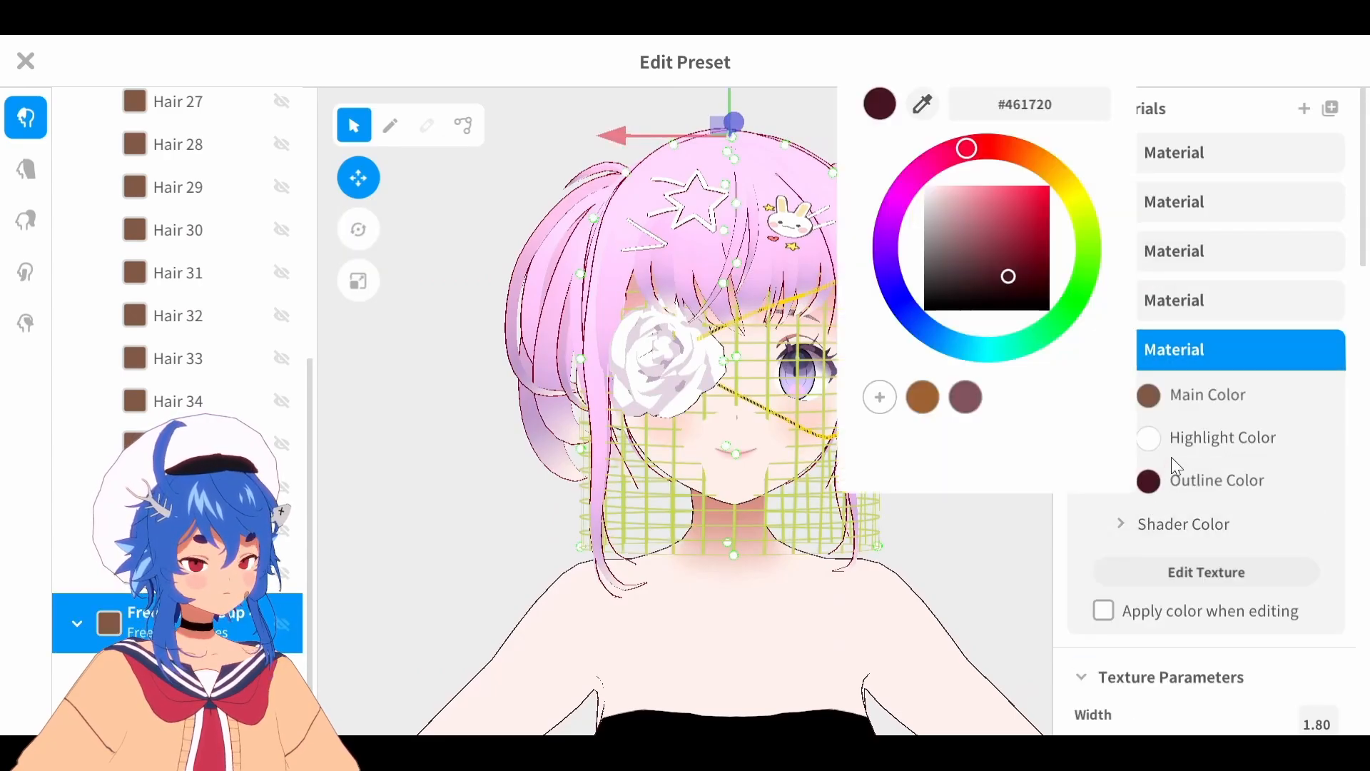
click(1044, 325)
drag(996, 273, 1034, 245)
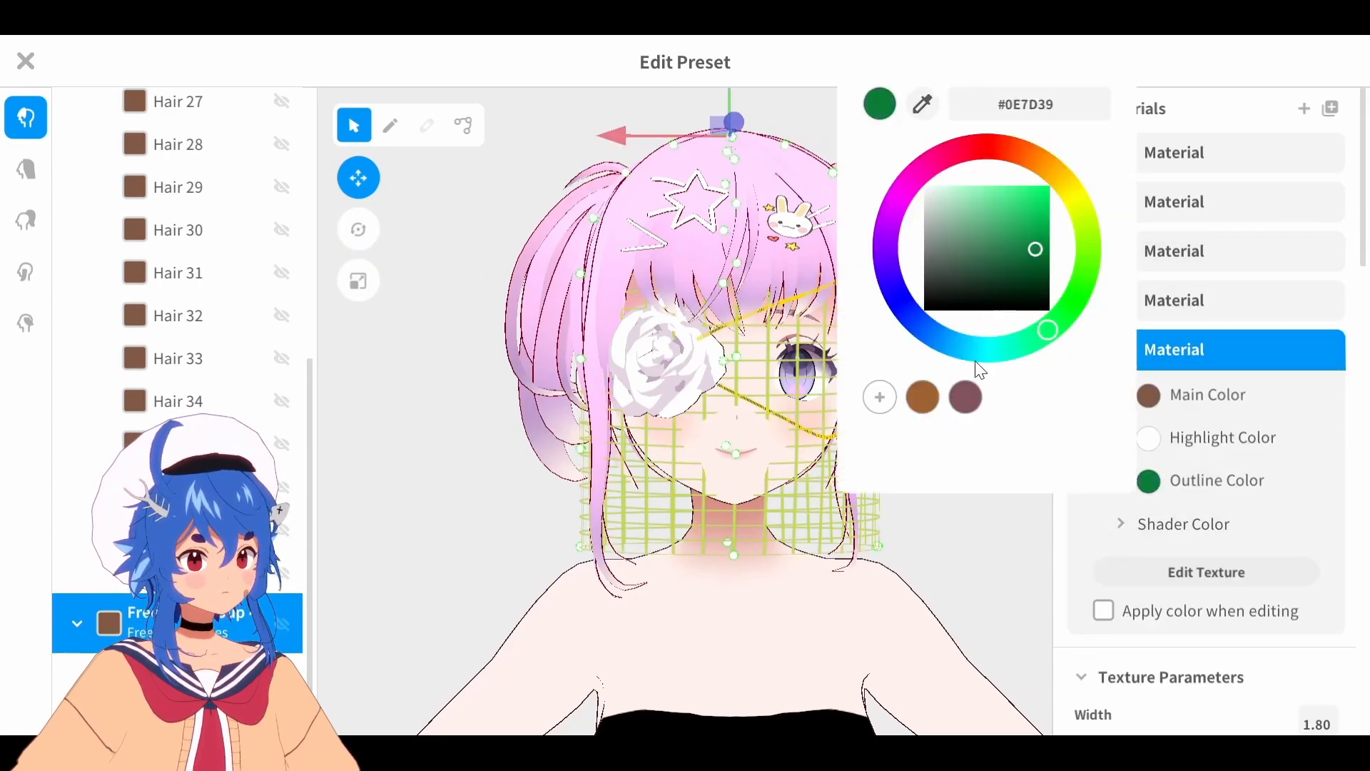
click(945, 515)
click(944, 513)
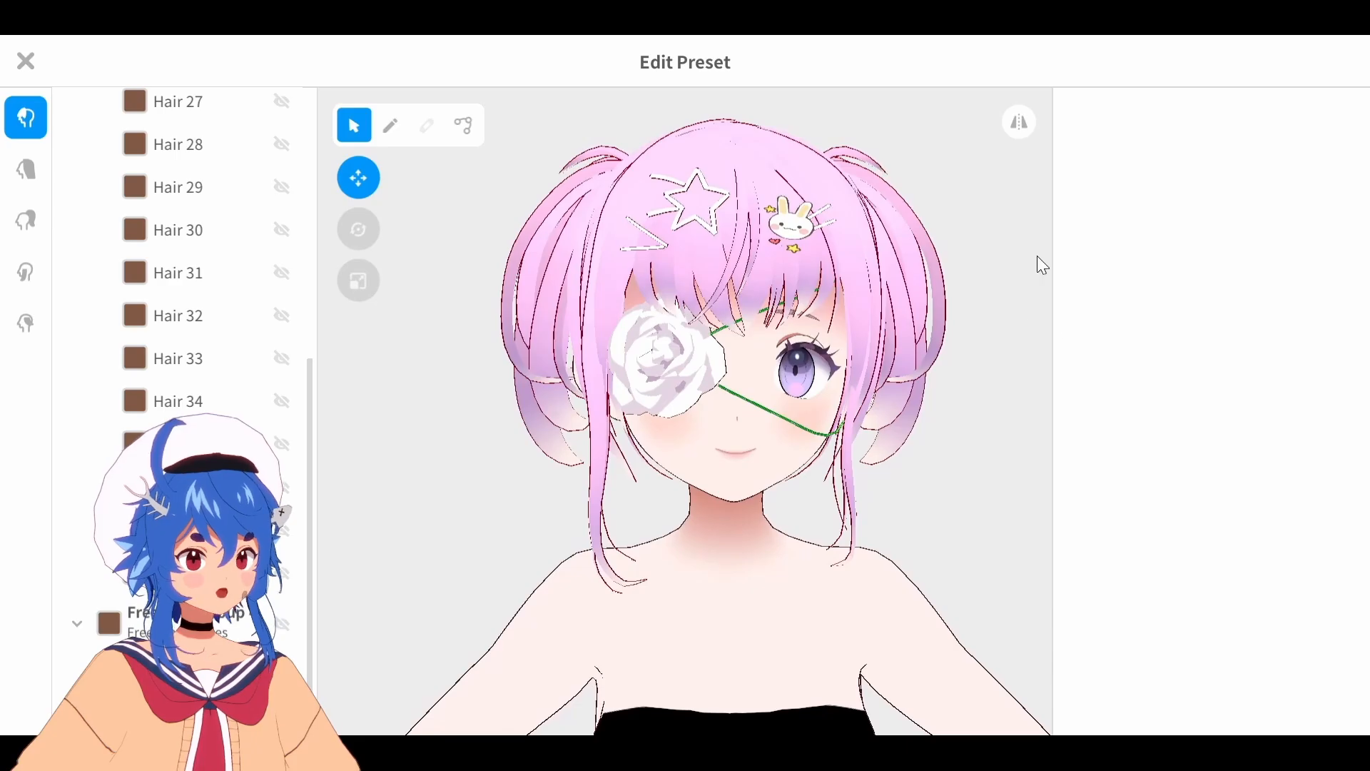
Move the inner end control point of the lower strap so the strand starts over the rose's edge
click(391, 124)
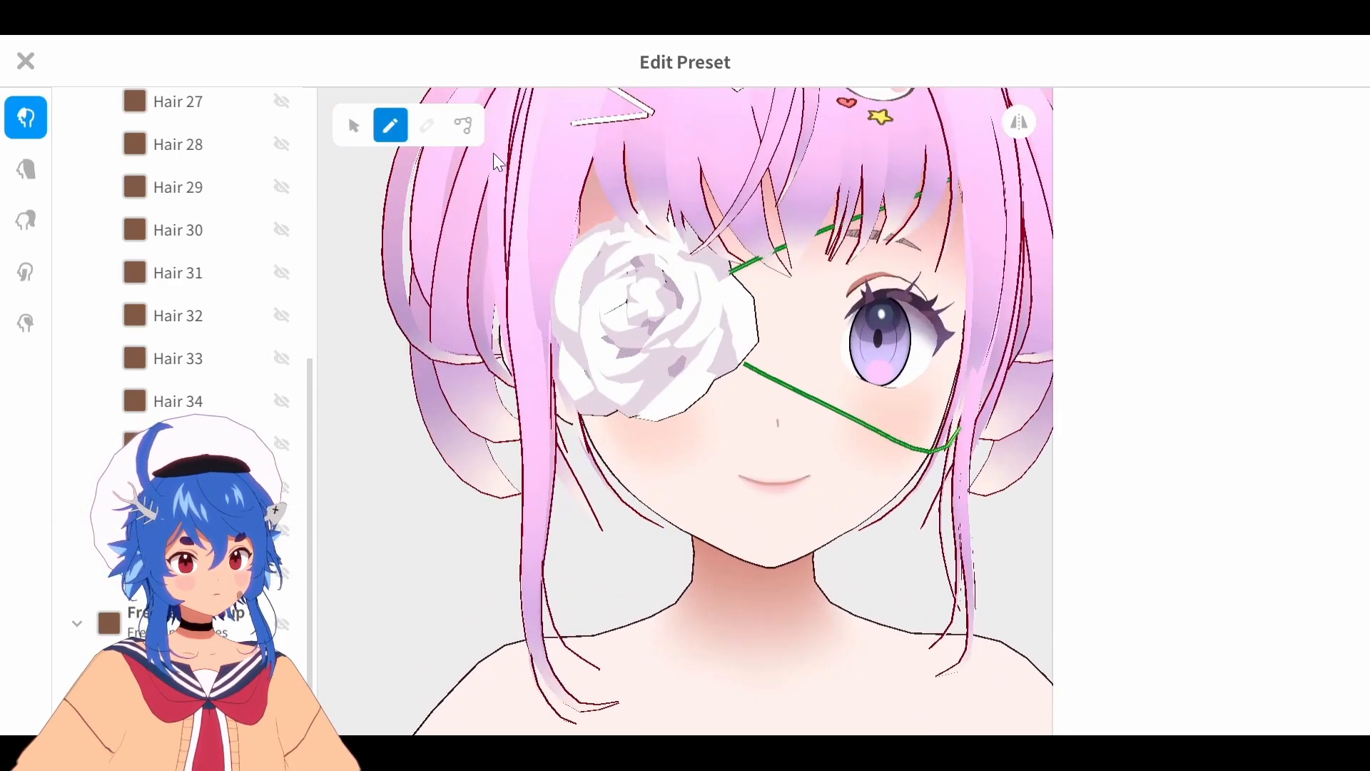
click(464, 126)
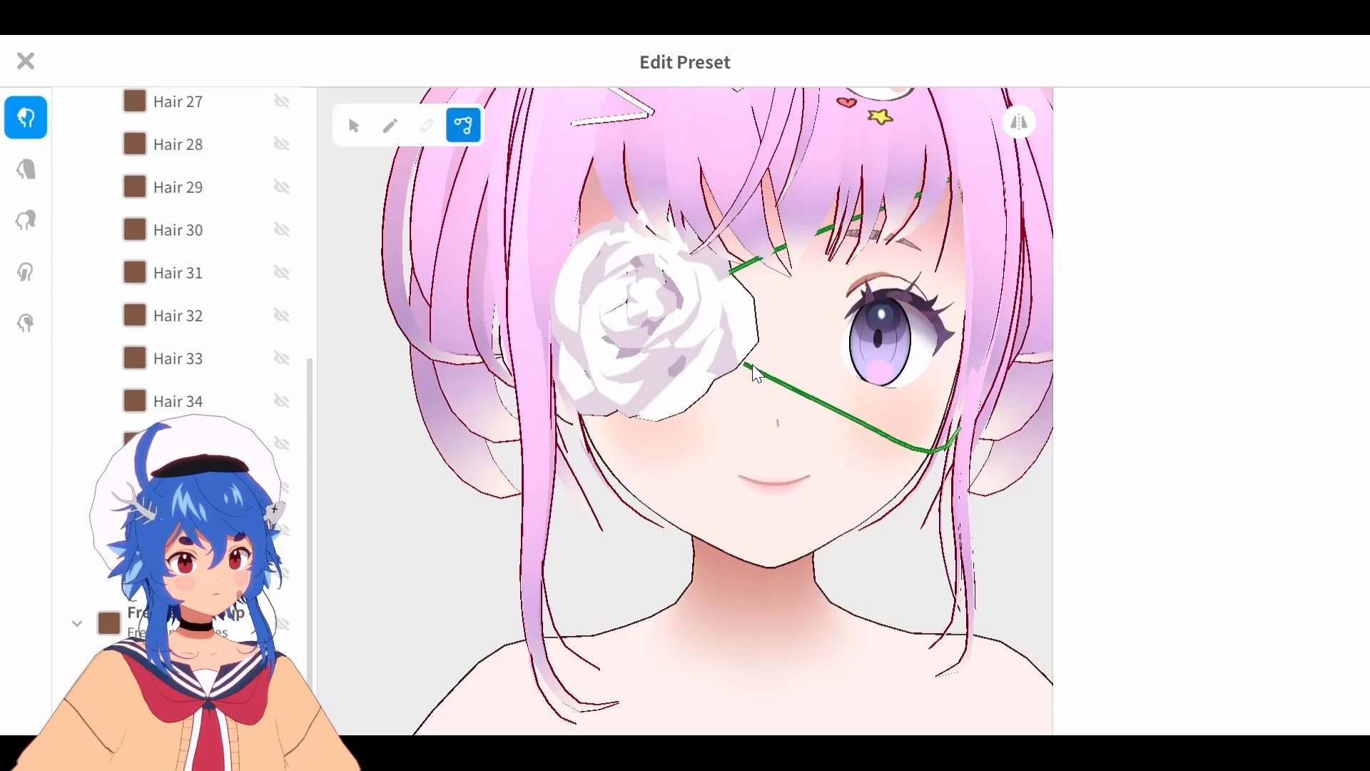
click(97, 604)
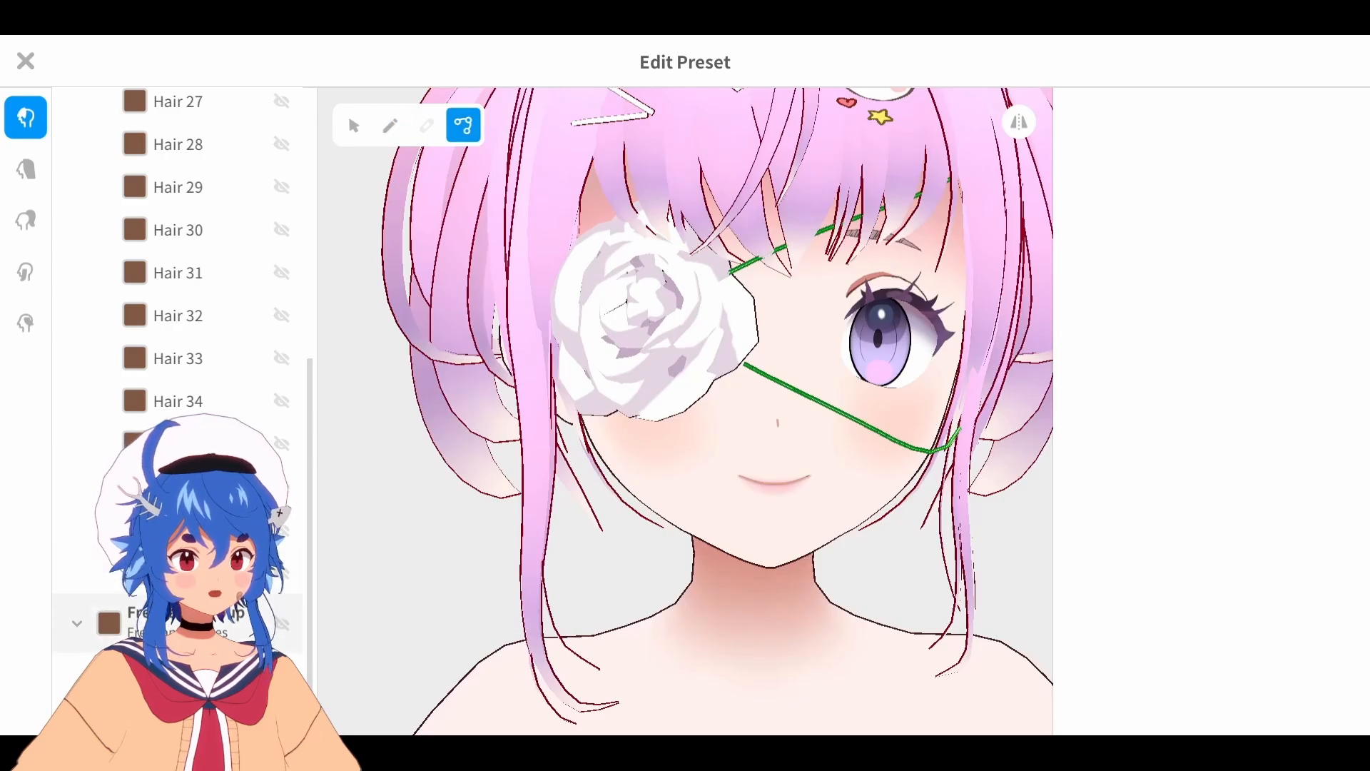
scroll(764, 362, up, 3)
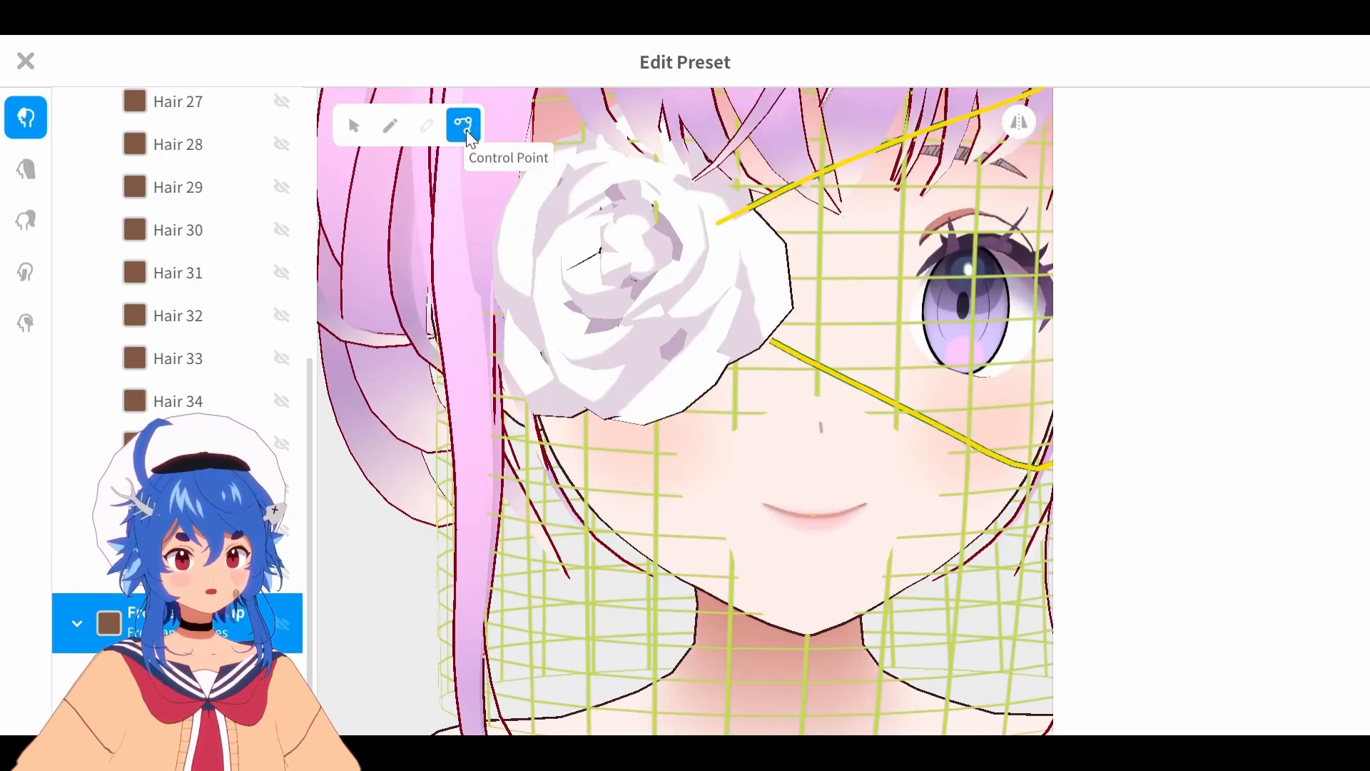
click(773, 347)
click(774, 344)
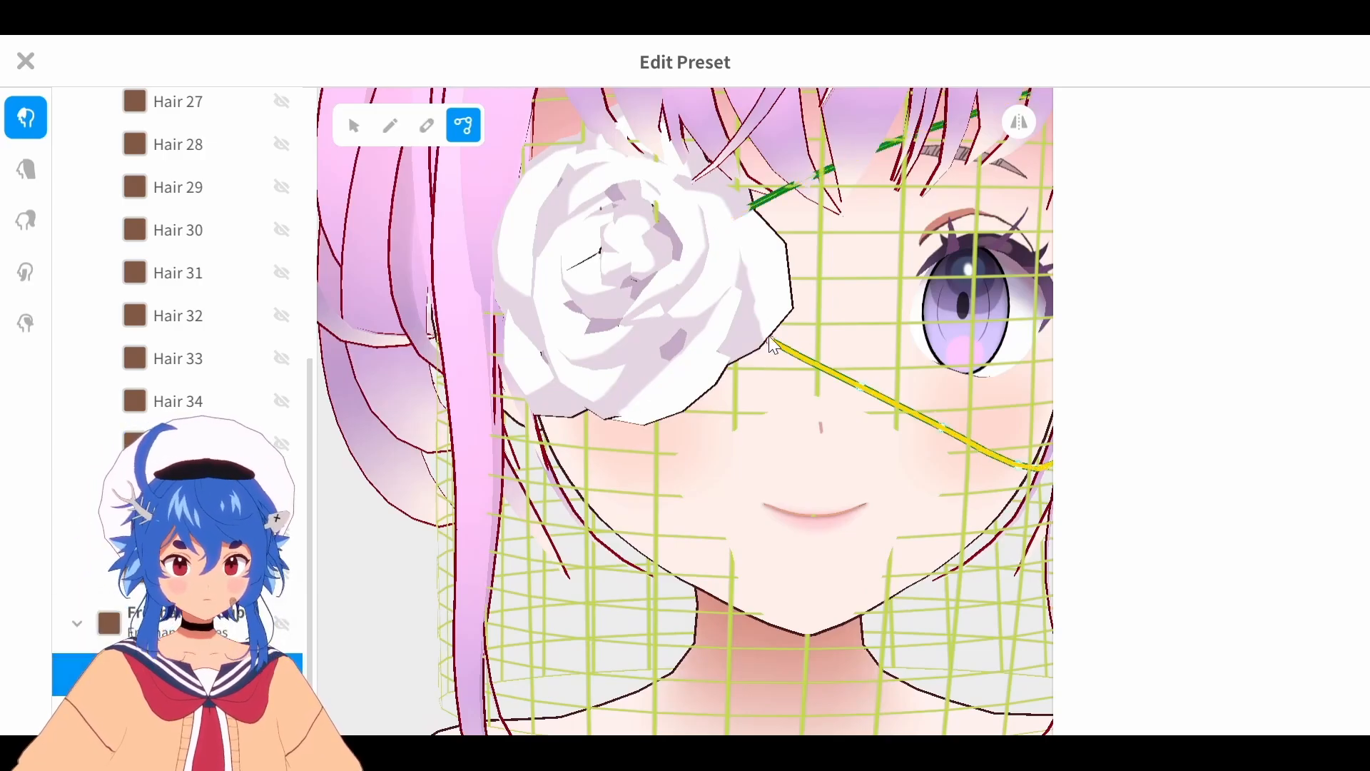
drag(773, 342, 751, 329)
Prepare the brush for a new thin strand with width 0.01 and thickness 0.01
middle_drag(695, 382, 673, 378)
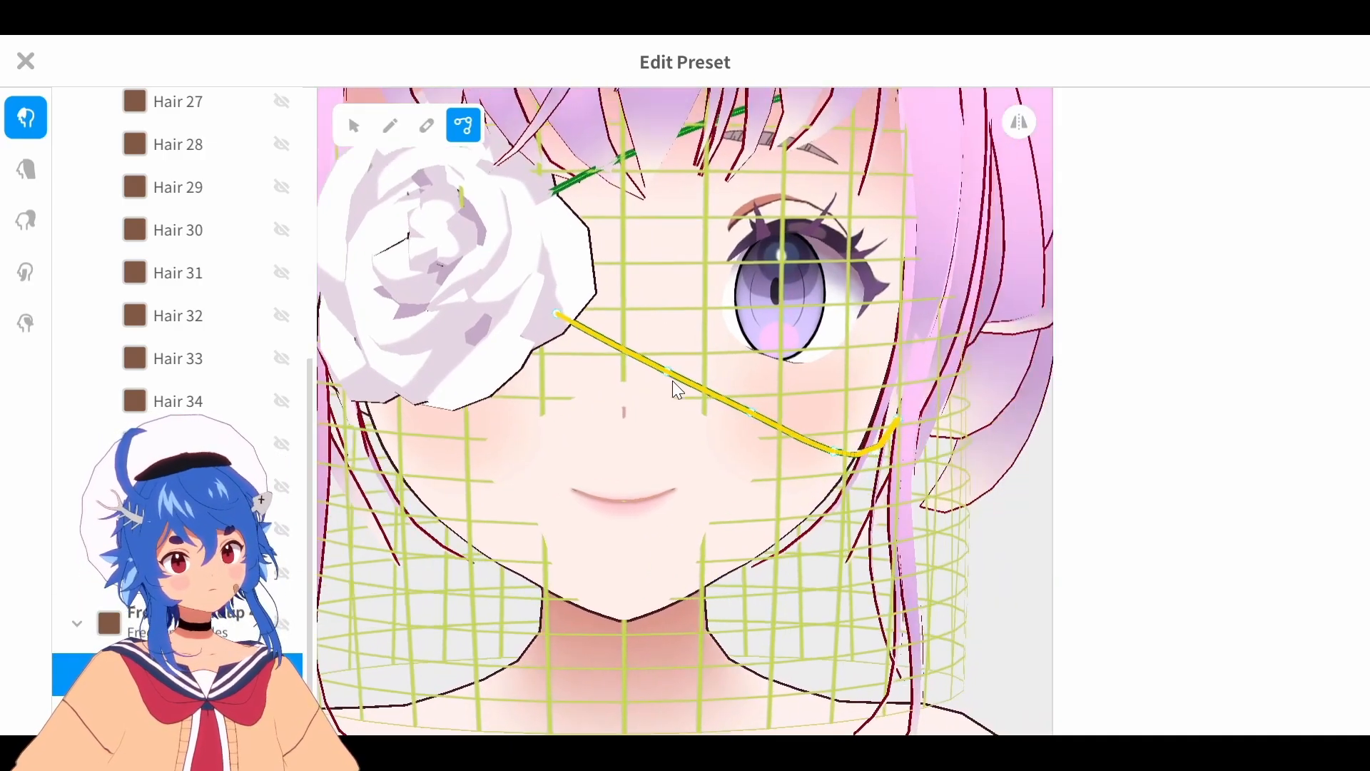
click(390, 127)
drag(1365, 220, 1365, 485)
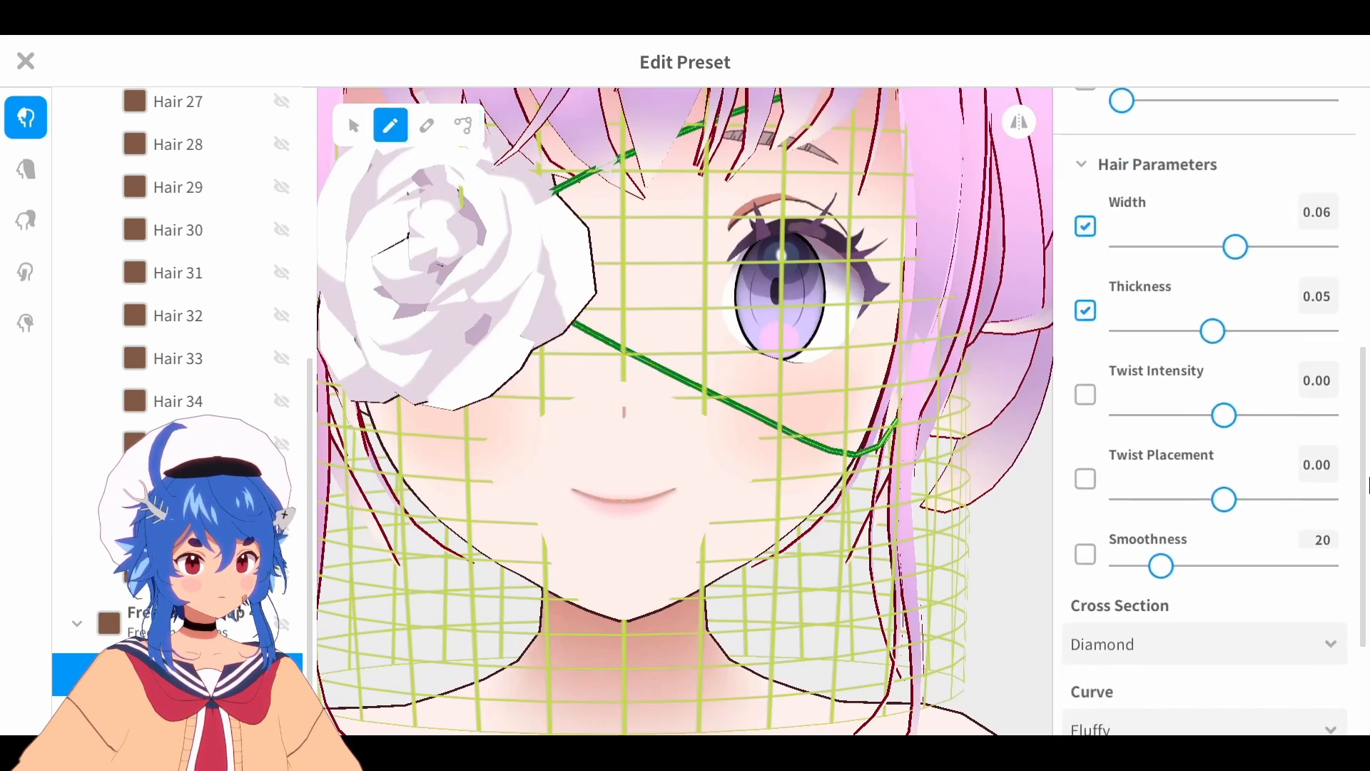
drag(1213, 330, 1122, 331)
drag(1235, 246, 1122, 247)
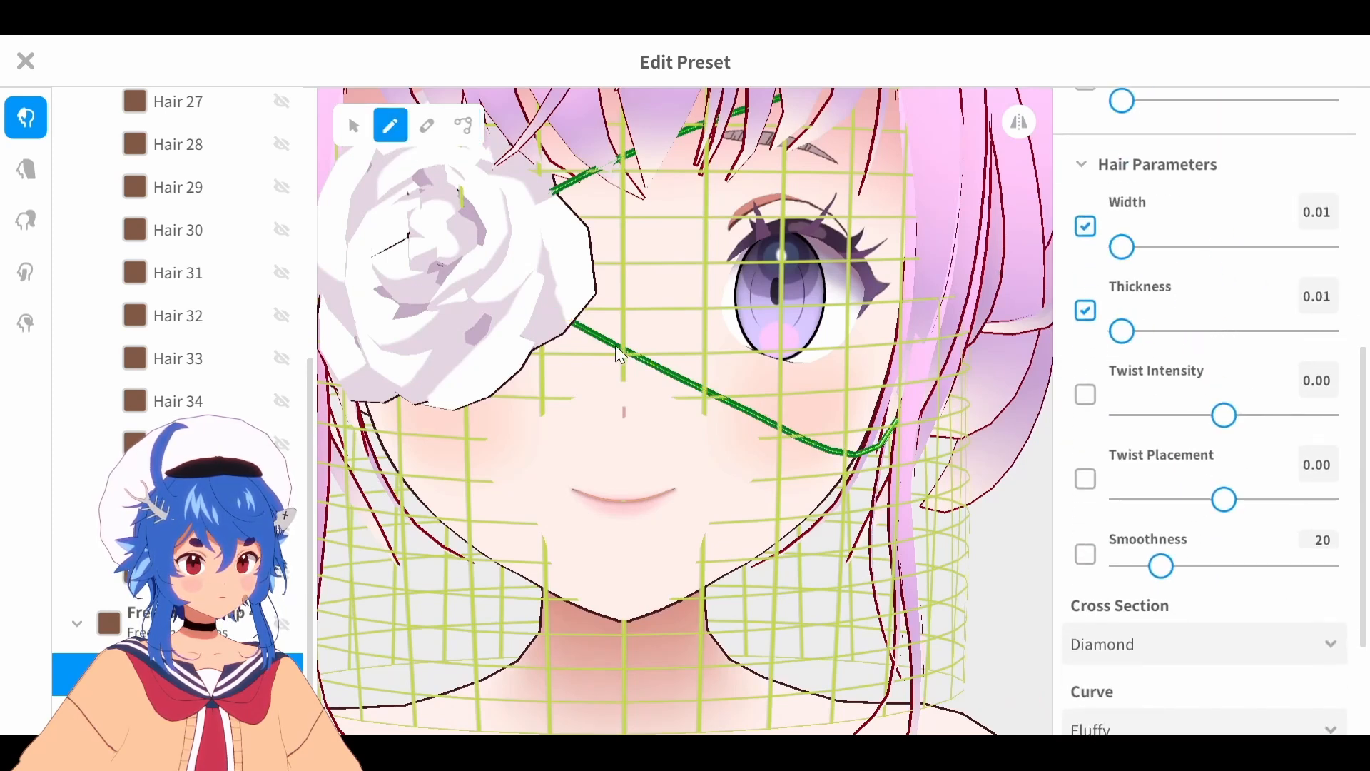
Try the Straight curve for the new strand and return it to Fluffy
scroll(1228, 499, down, 3)
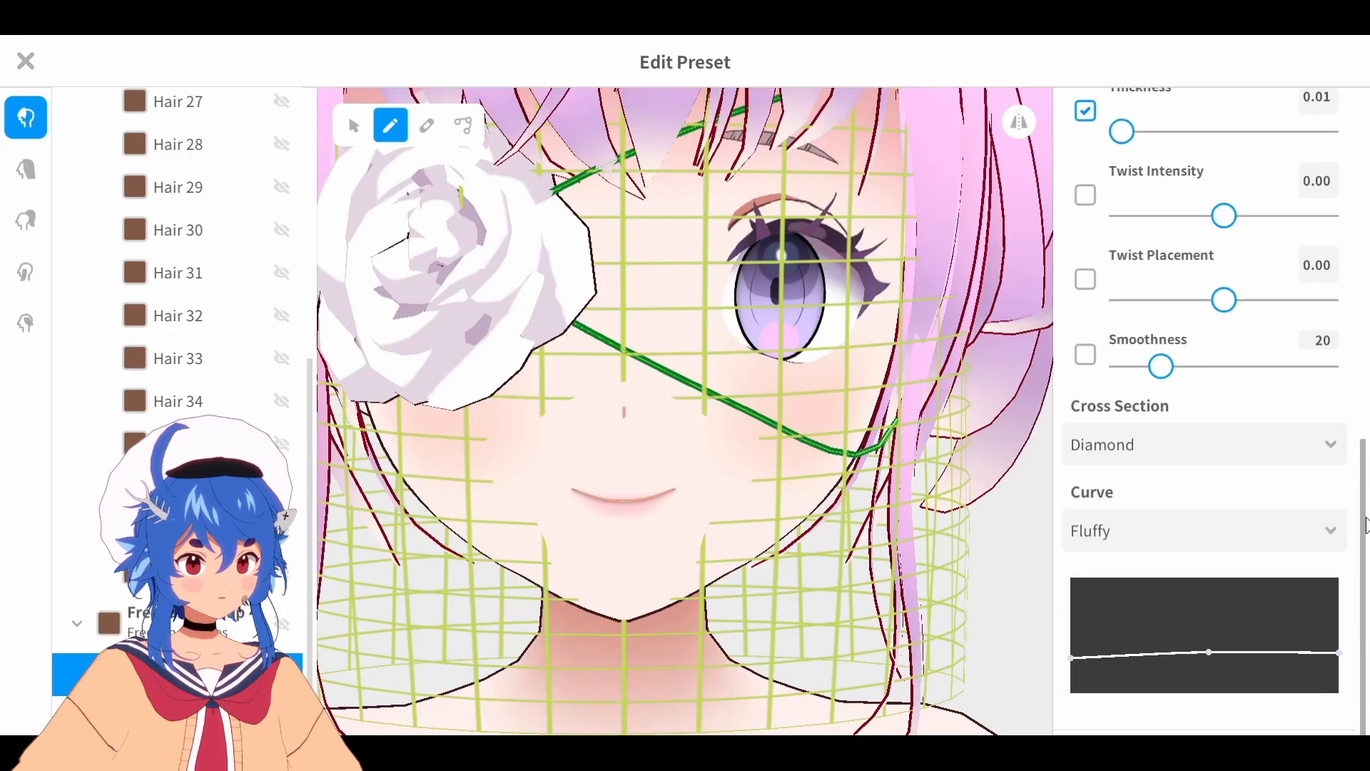
click(1229, 531)
click(1157, 624)
click(1181, 535)
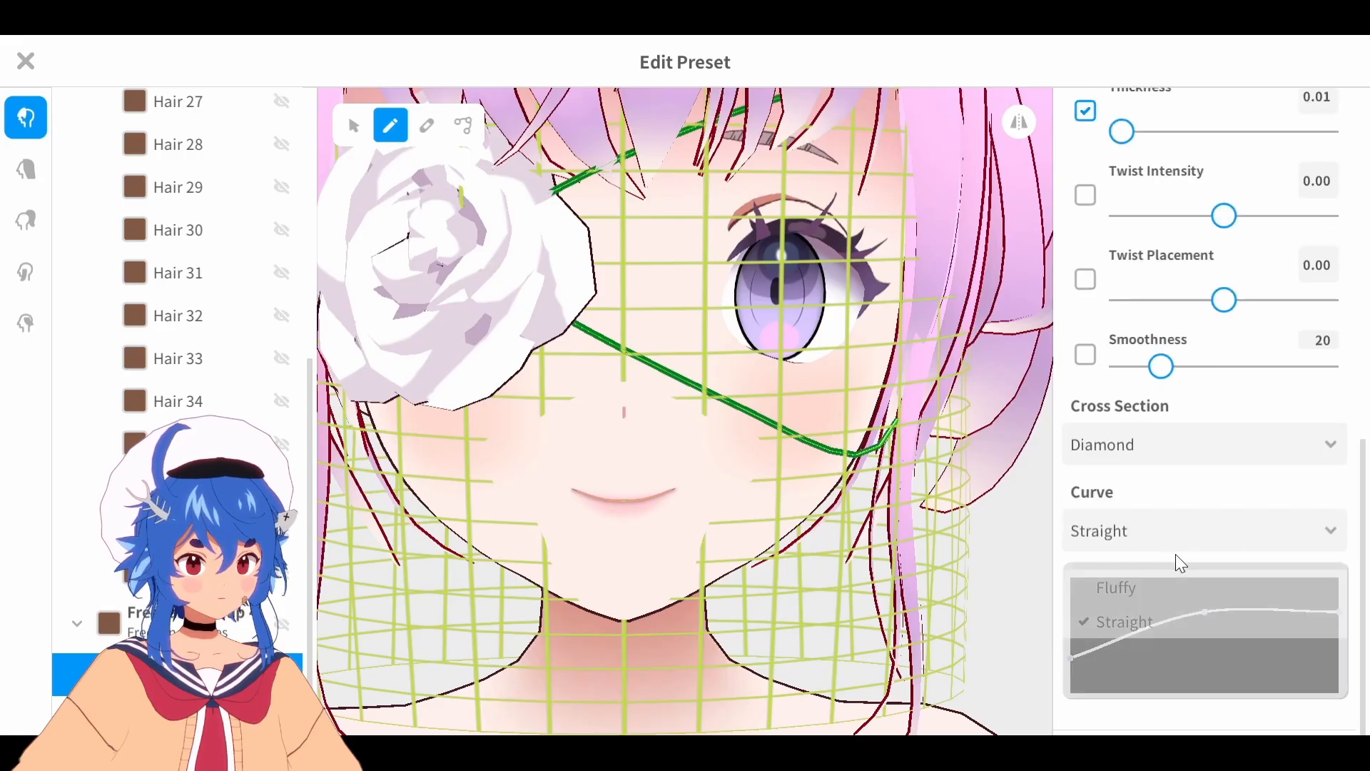
click(1154, 579)
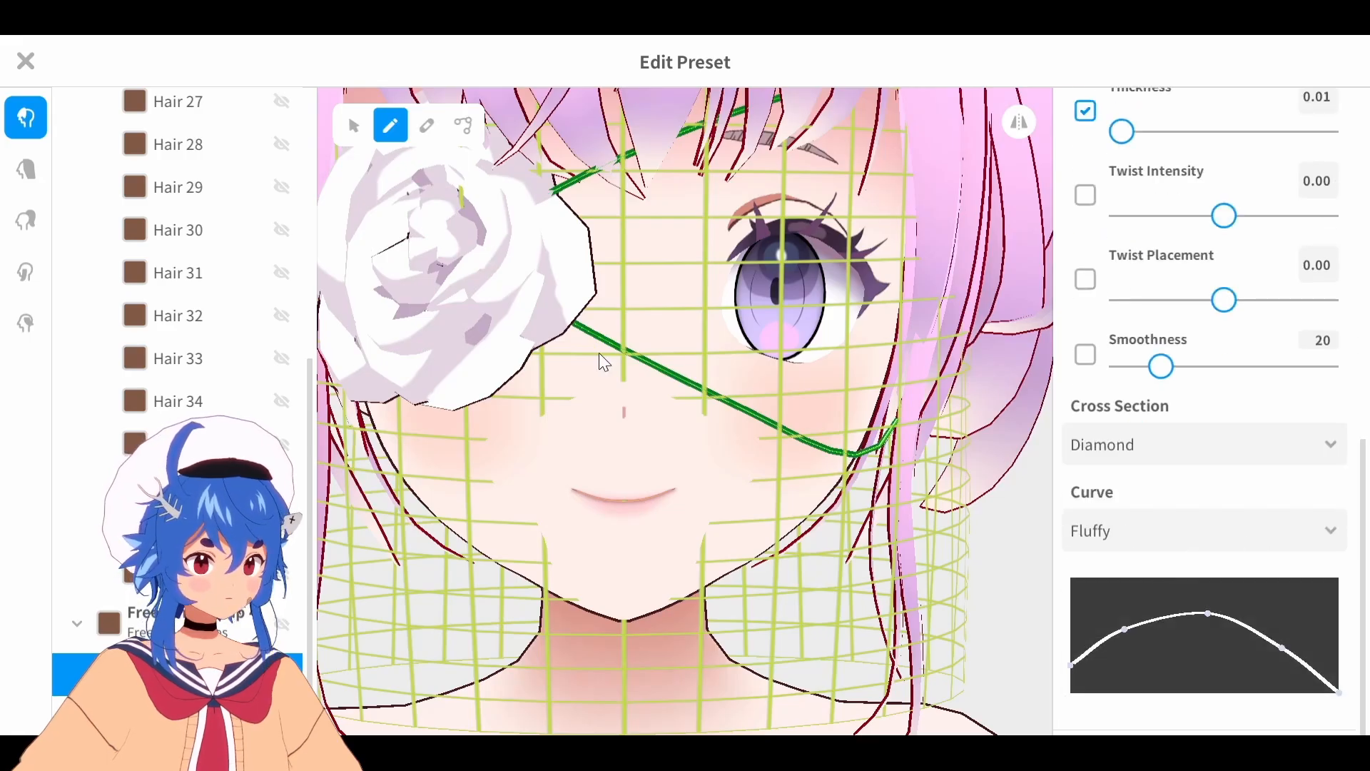
Try the Straight curve and a small leaf strand below the lower strap with thickness 0.01
scroll(1199, 370, down, 5)
scroll(1199, 370, down, 5)
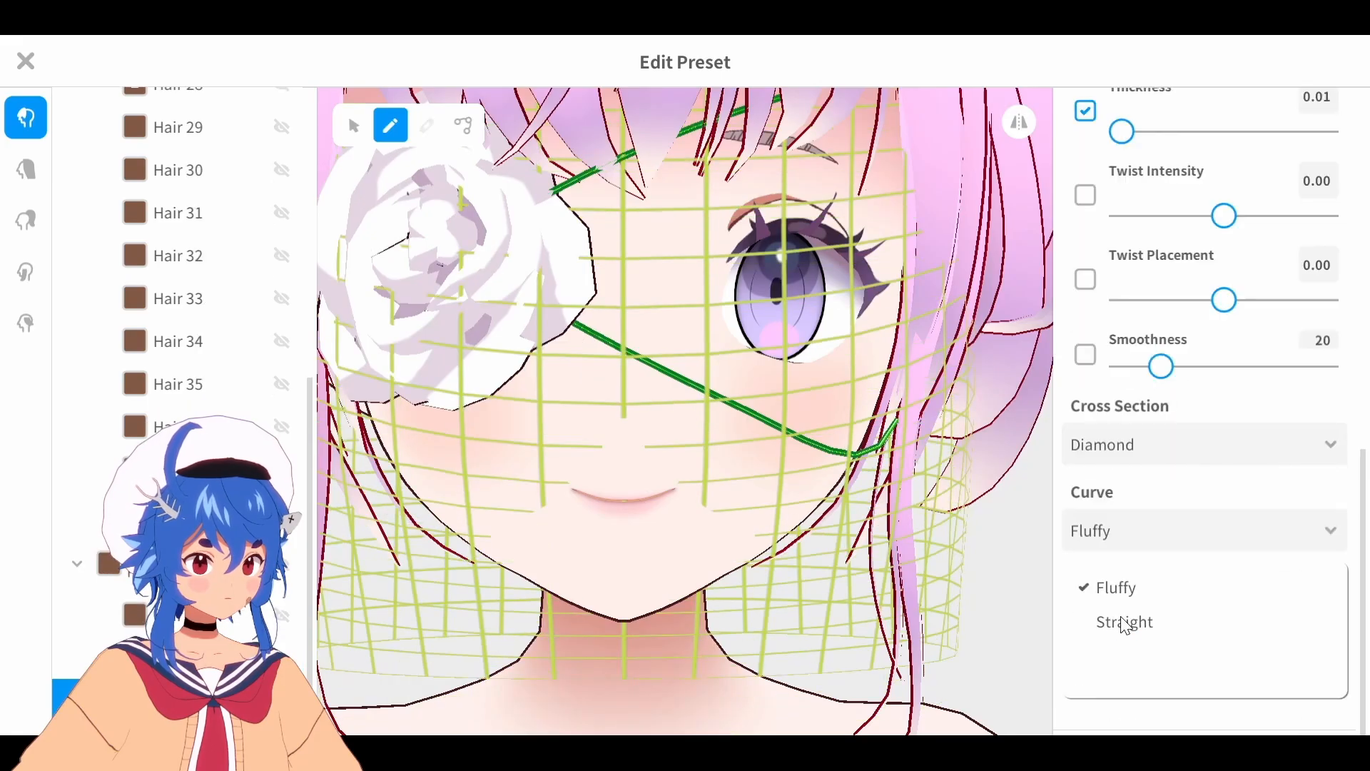
click(1125, 622)
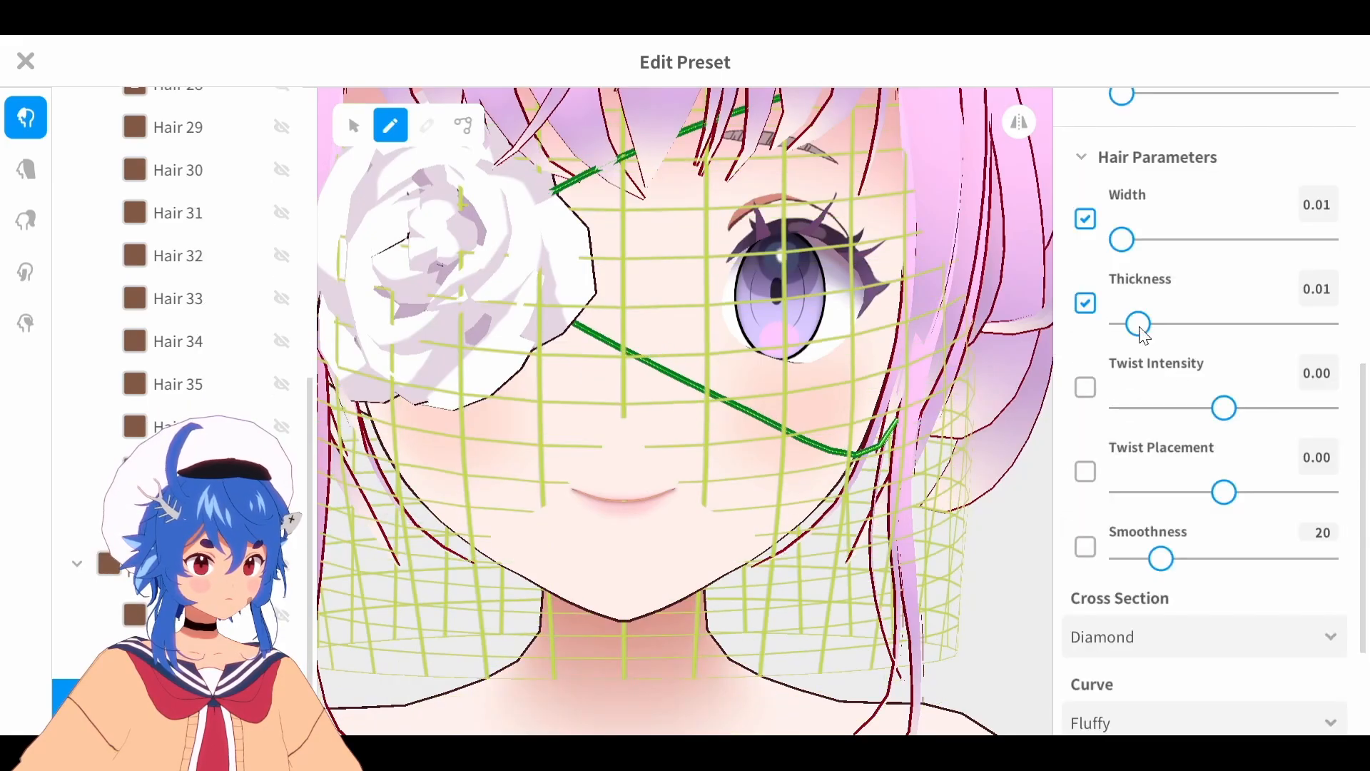
drag(1140, 329, 1122, 325)
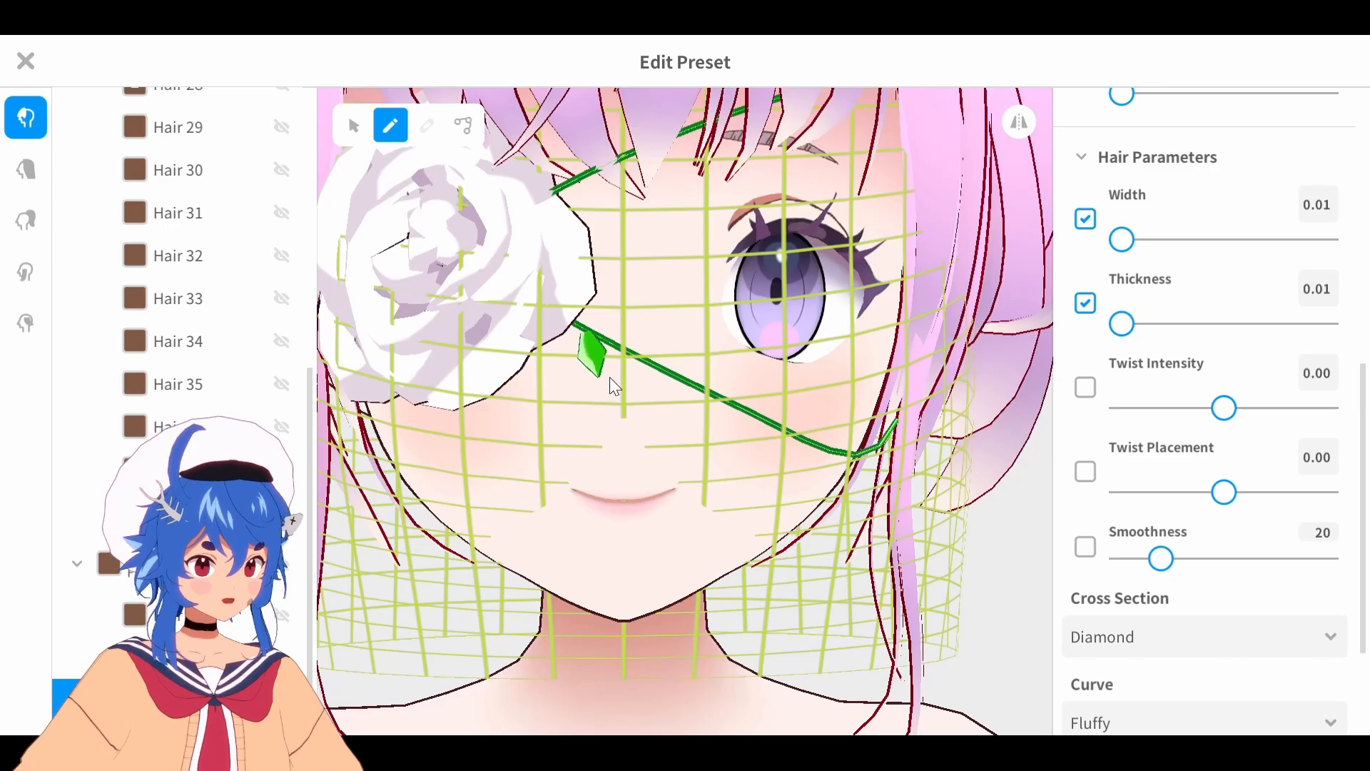
scroll(1348, 575, down, 3)
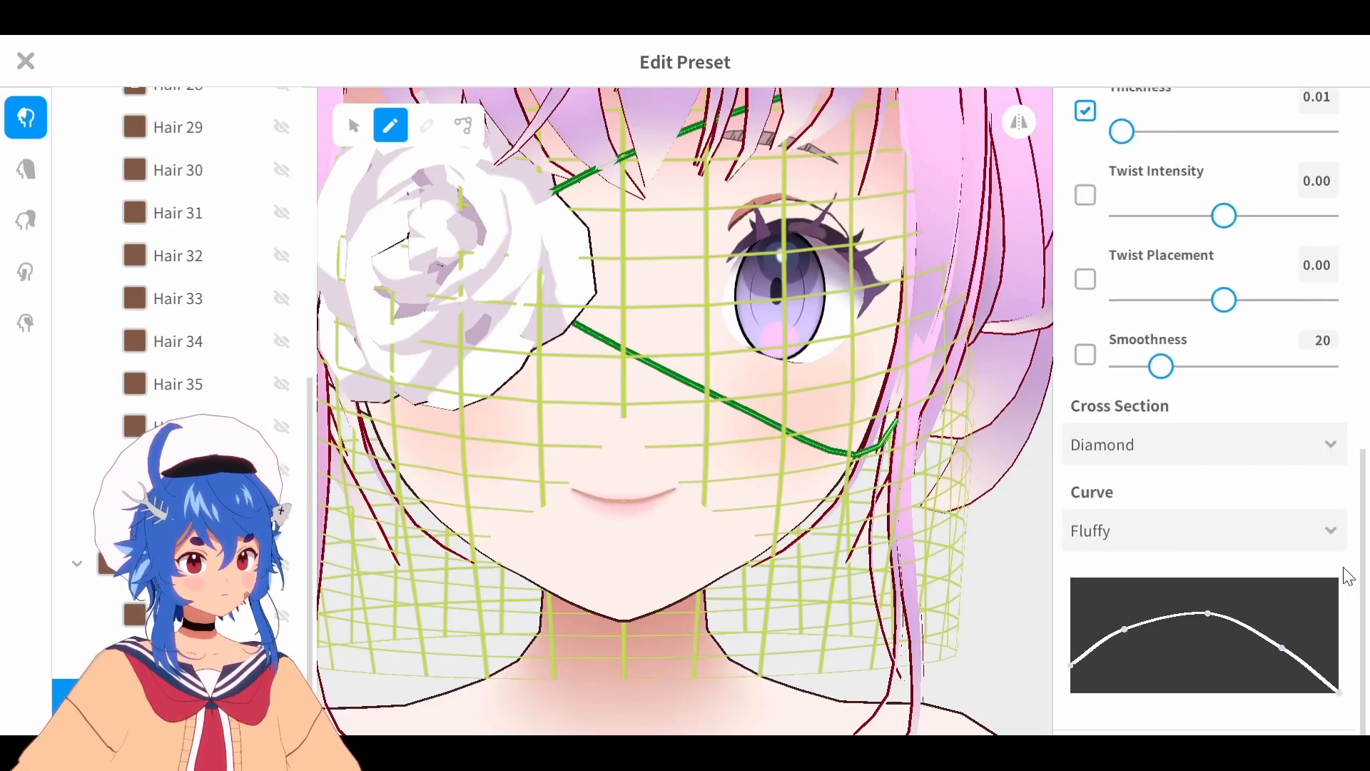
Set the strand's curve to Straight and reshape it into a low arch that tapers to zero at the end
click(1142, 541)
click(1128, 622)
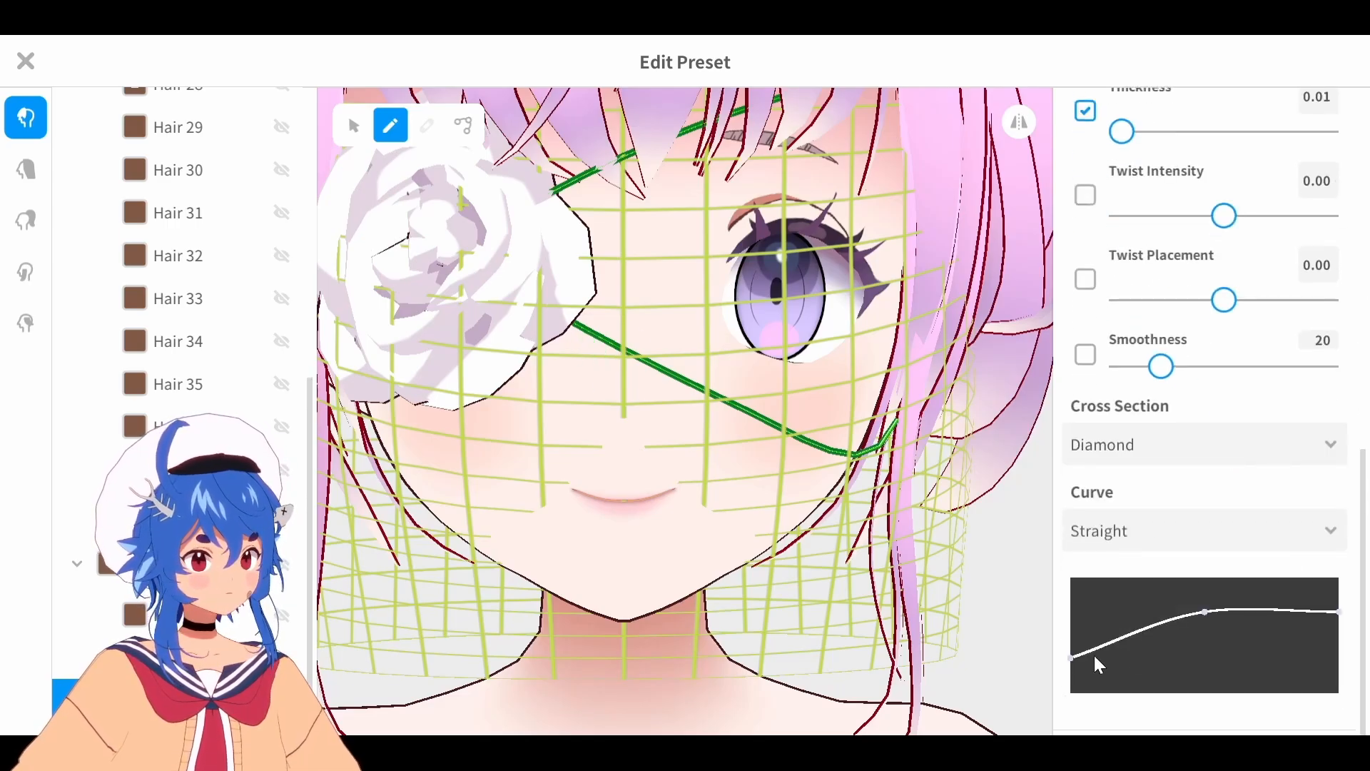
drag(1072, 664, 1071, 682)
drag(1340, 614, 1339, 678)
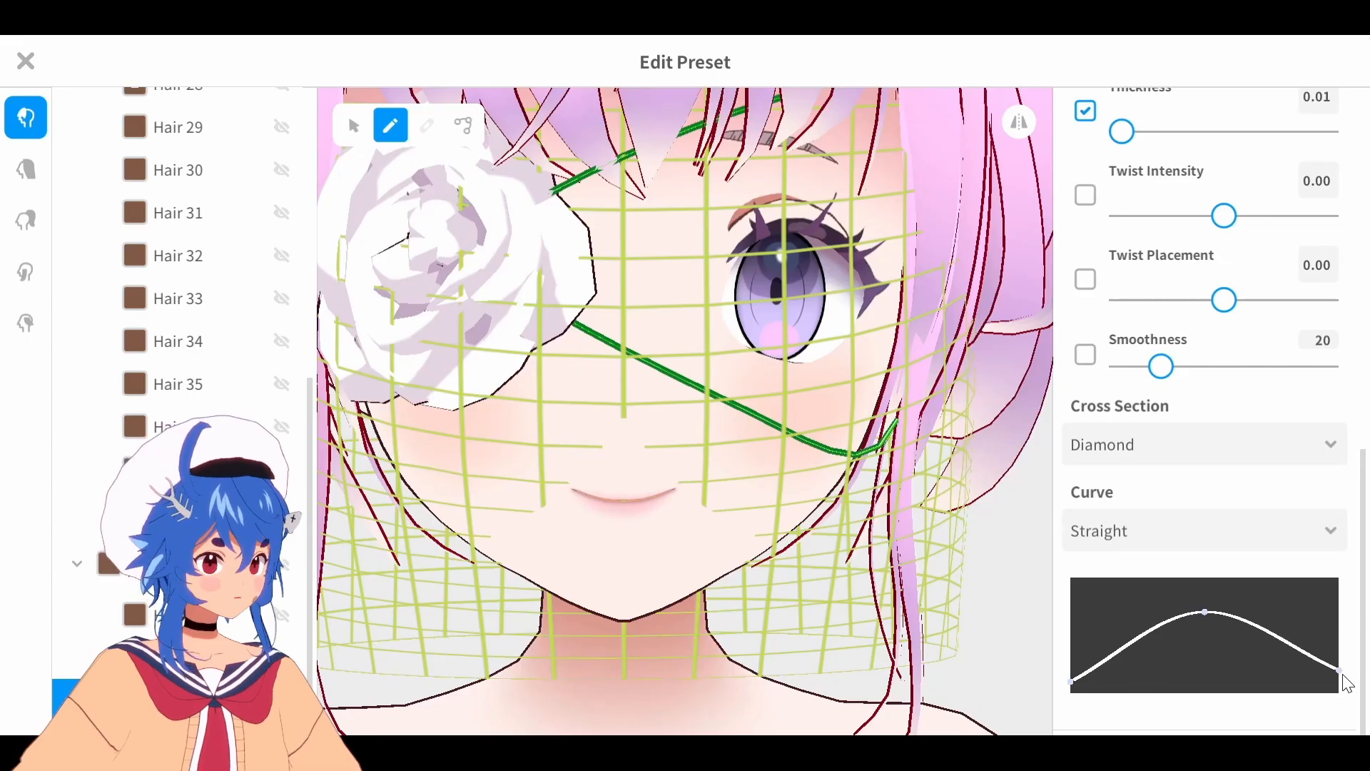
drag(1205, 612, 1205, 648)
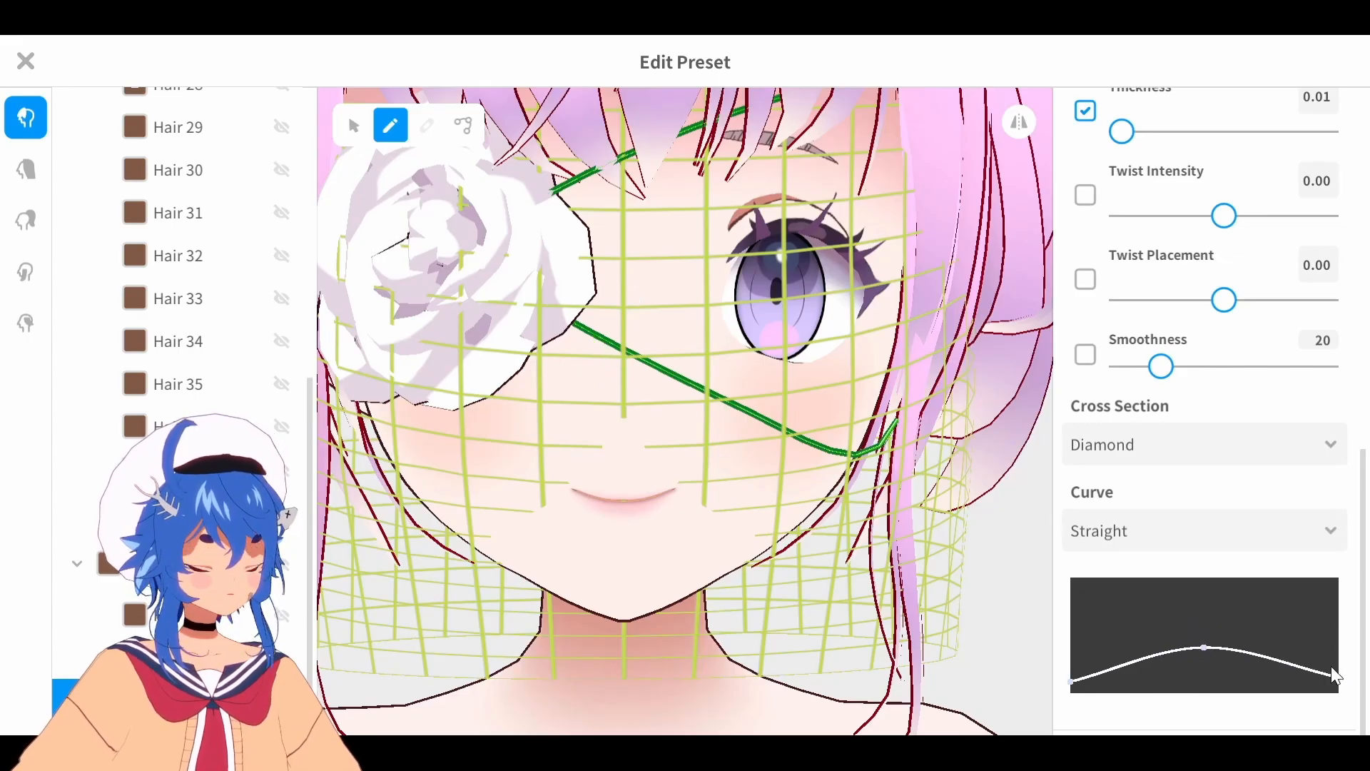
drag(1340, 678, 1339, 693)
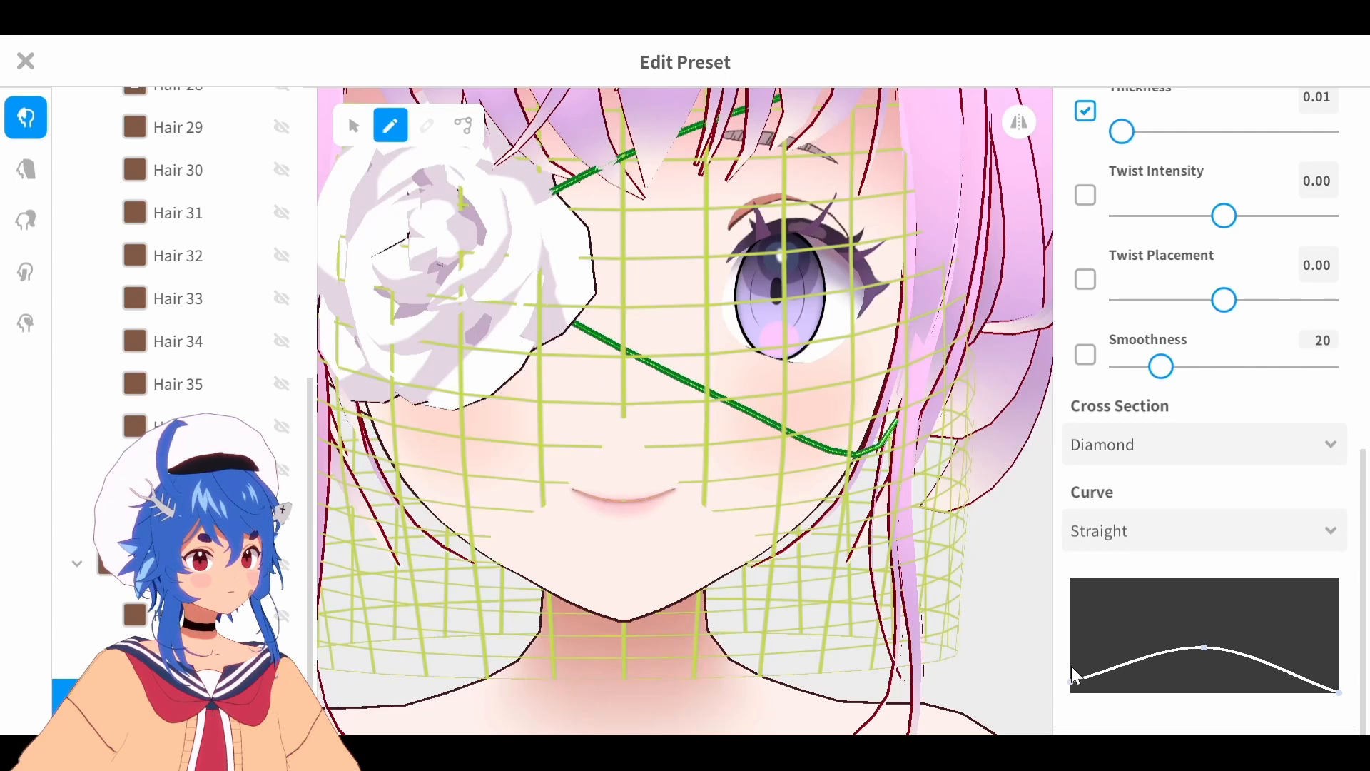
drag(1072, 679, 1128, 660)
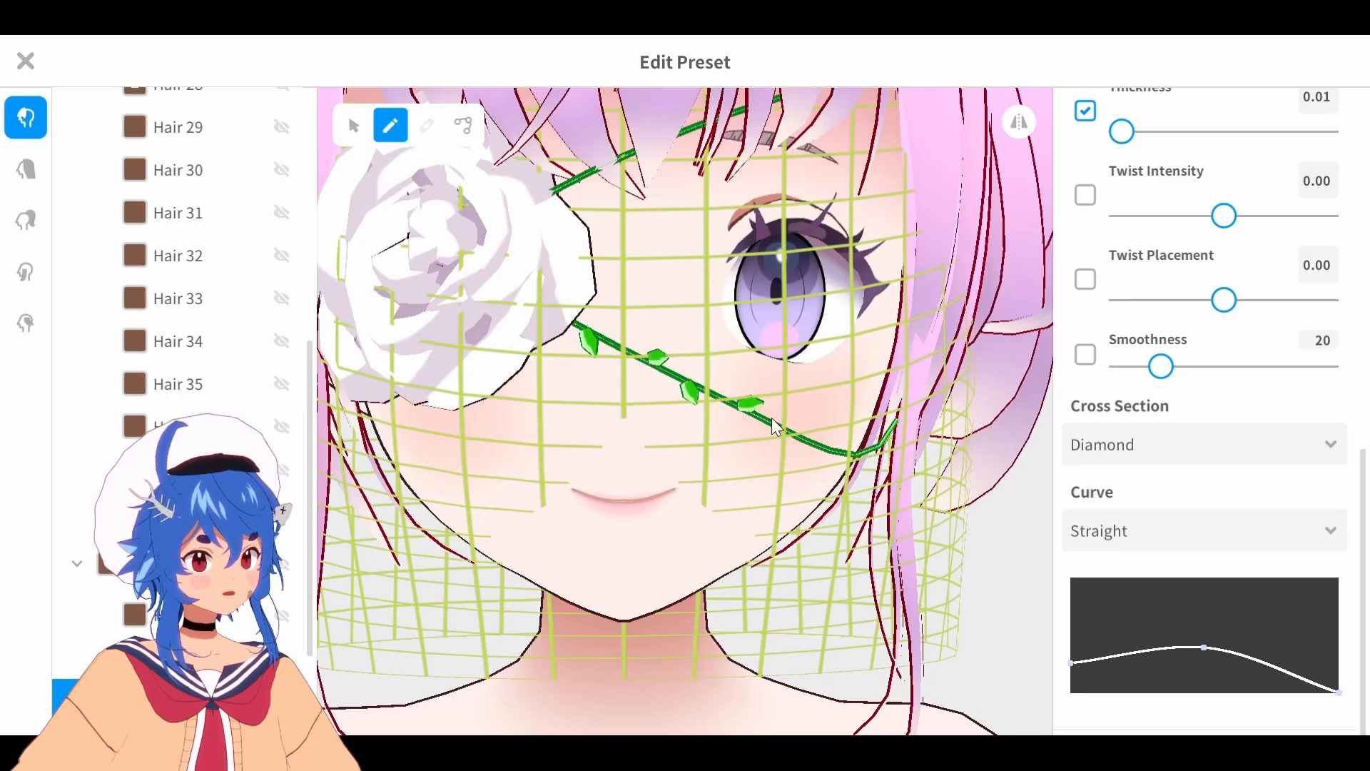
Draw six small leaf strands along both sides of the lower strap and move their guide closer to the face
click(820, 437)
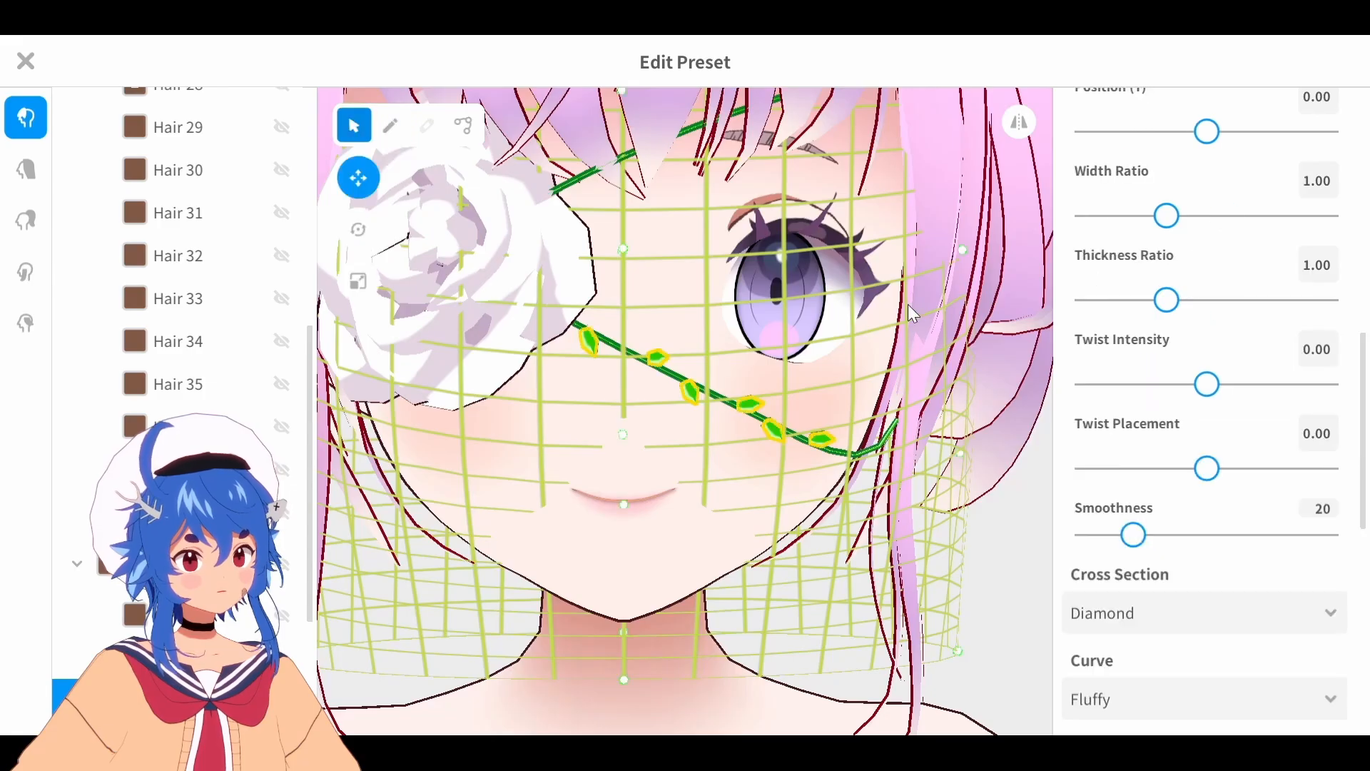
right_drag(907, 304, 944, 263)
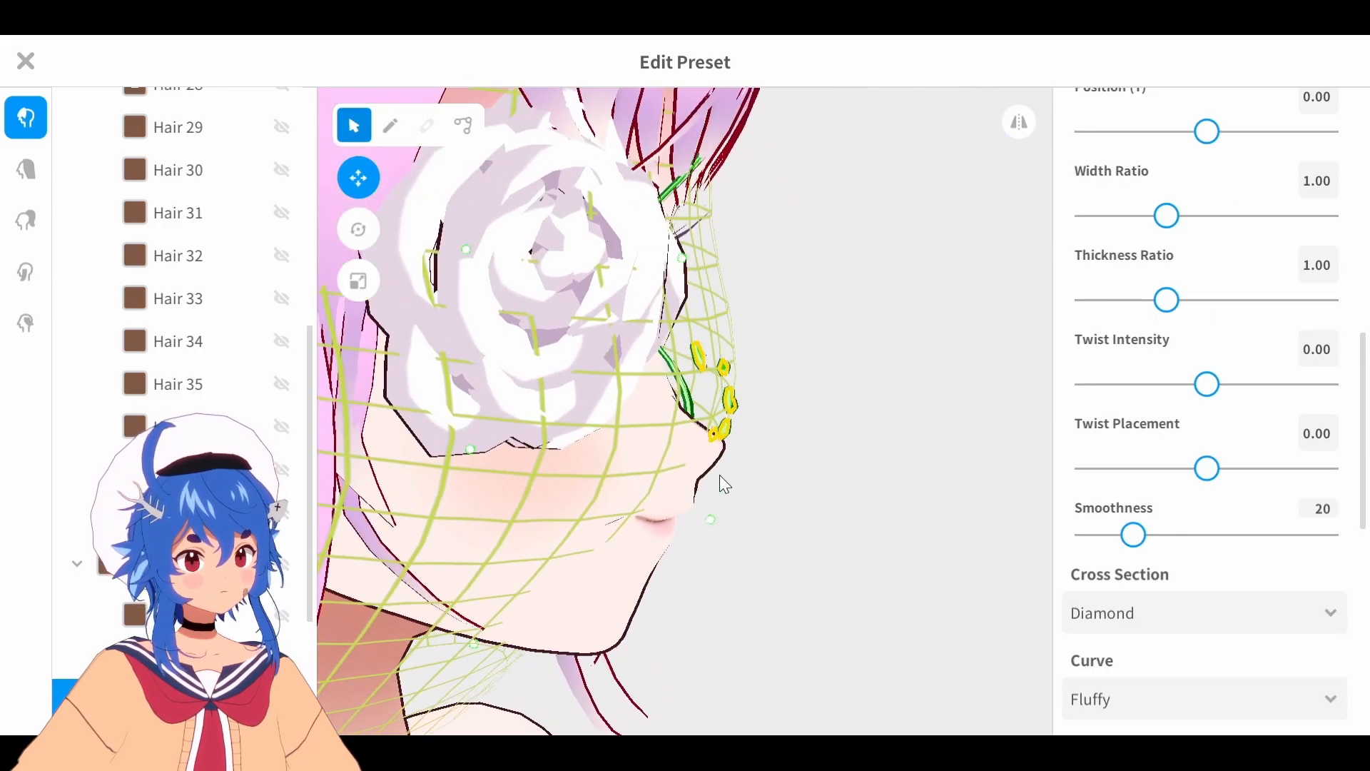
mouse_move(722, 481)
right_down()
mouse_move(700, 520)
mouse_move(708, 469)
mouse_move(687, 511)
mouse_move(679, 483)
mouse_move(757, 249)
right_up()
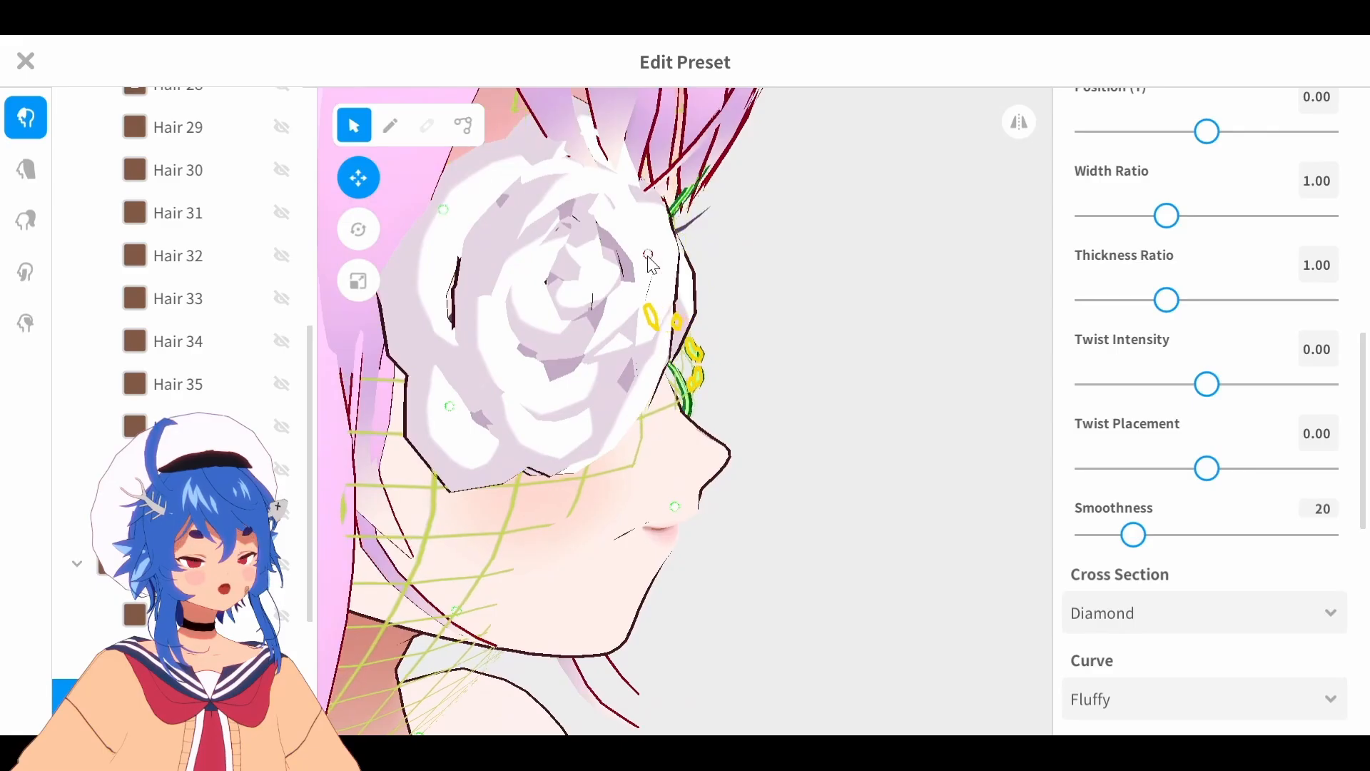
right_drag(696, 394, 729, 343)
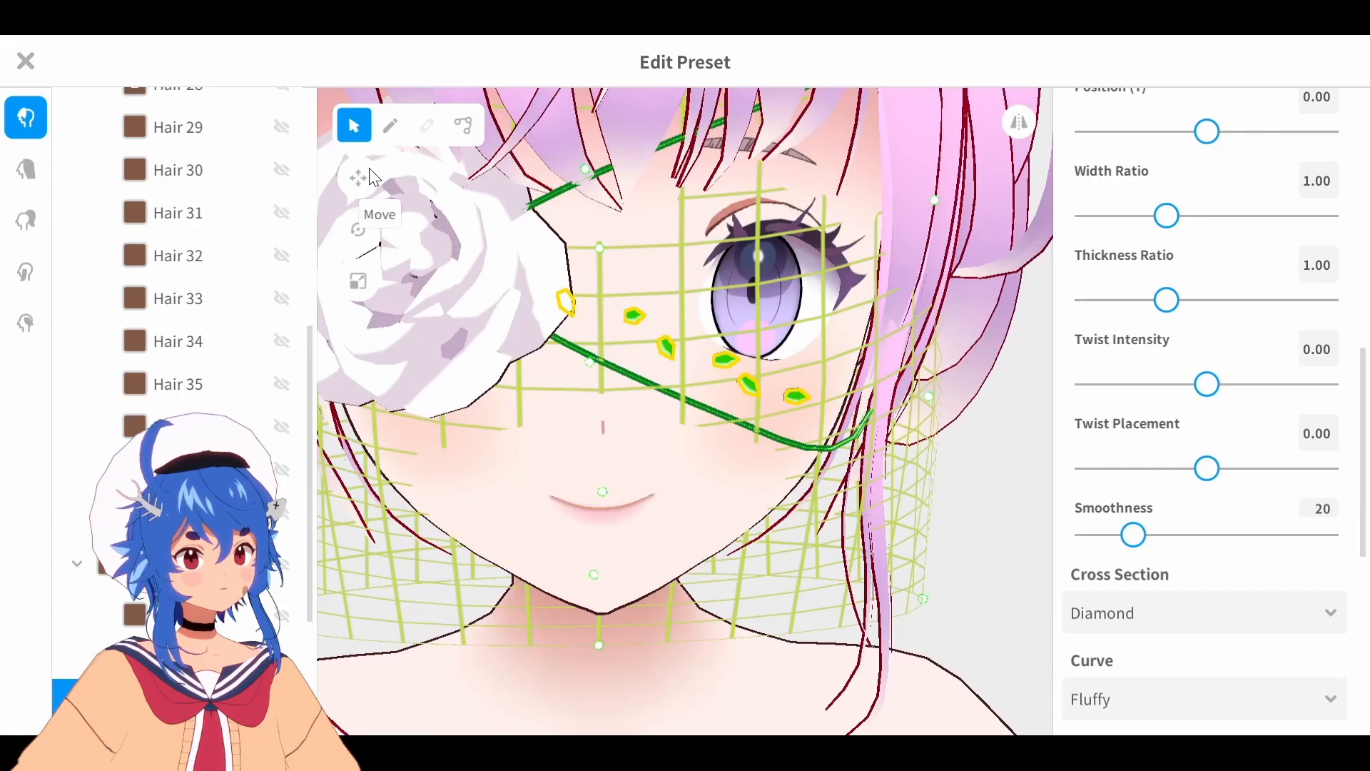
Move the leaves' guide down so the leaves sit near the lower strap
scroll(392, 198, down, 10)
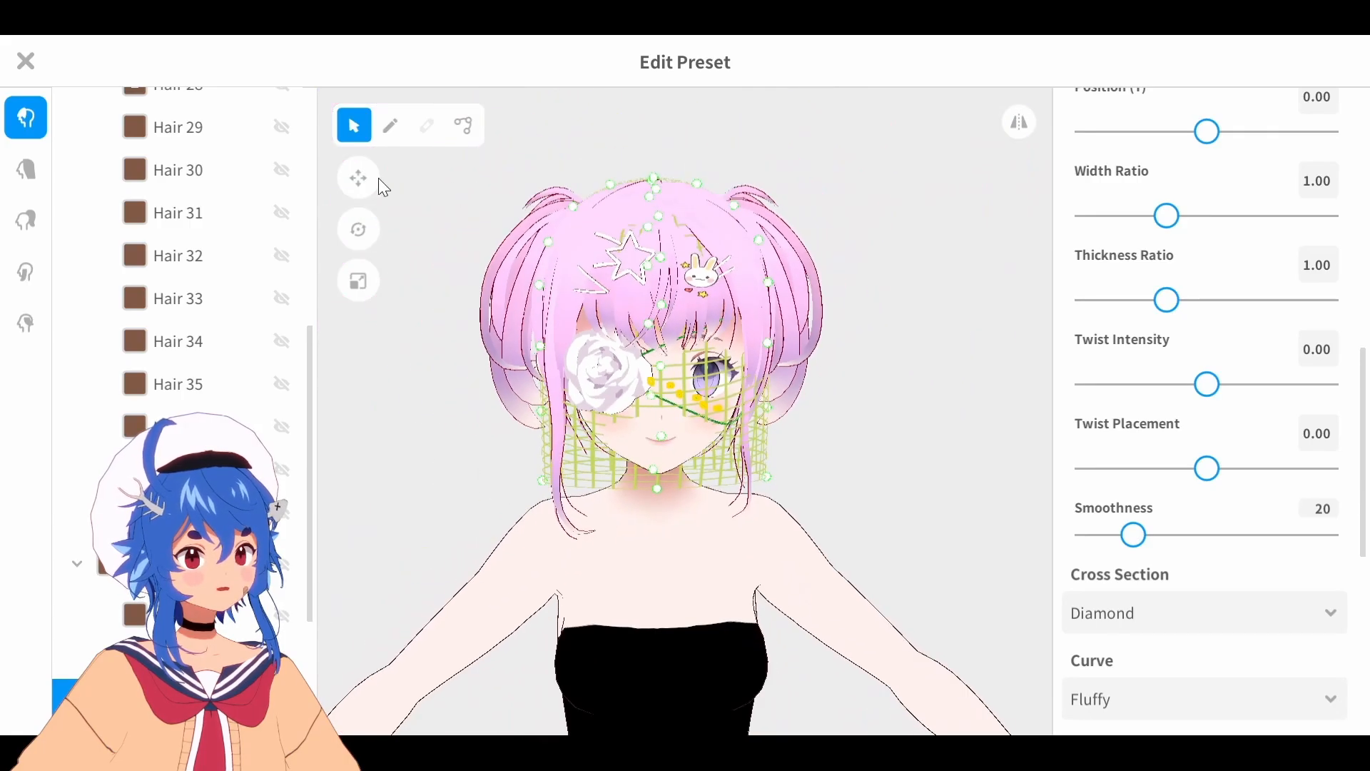
click(358, 177)
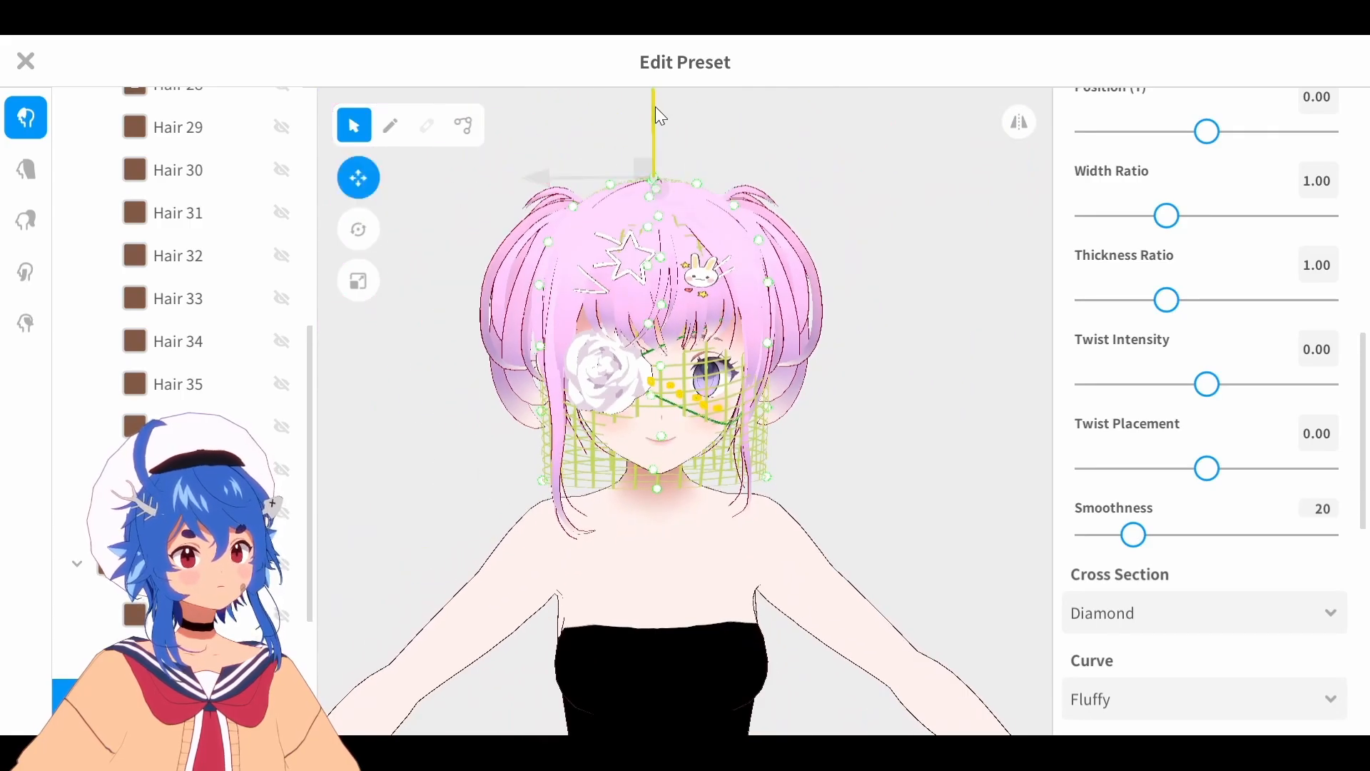
scroll(936, 220, up, 3)
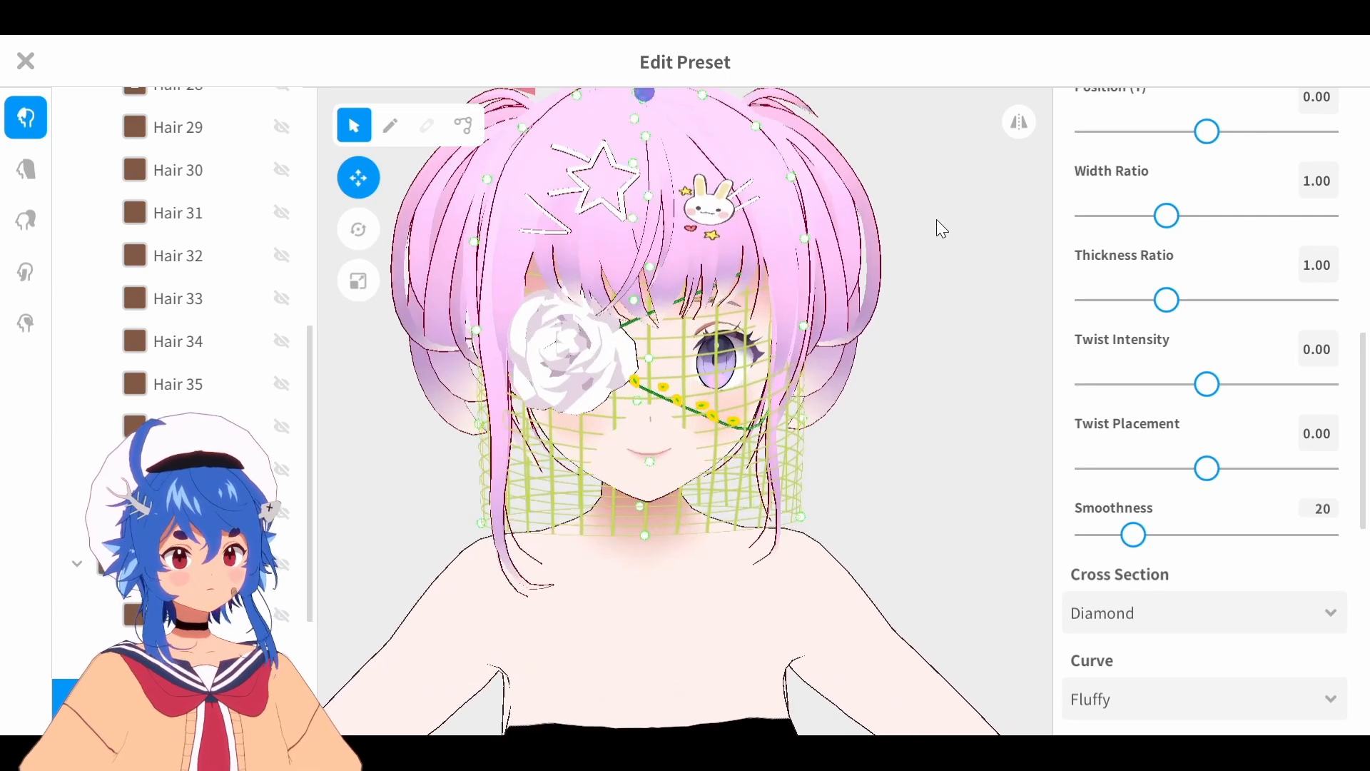
click(937, 220)
Move the control points of the second, third and fourth leaves from the rose so they attach to the lower strap
scroll(724, 327, up, 5)
middle_drag(708, 324, 701, 293)
scroll(178, 451, down, 4)
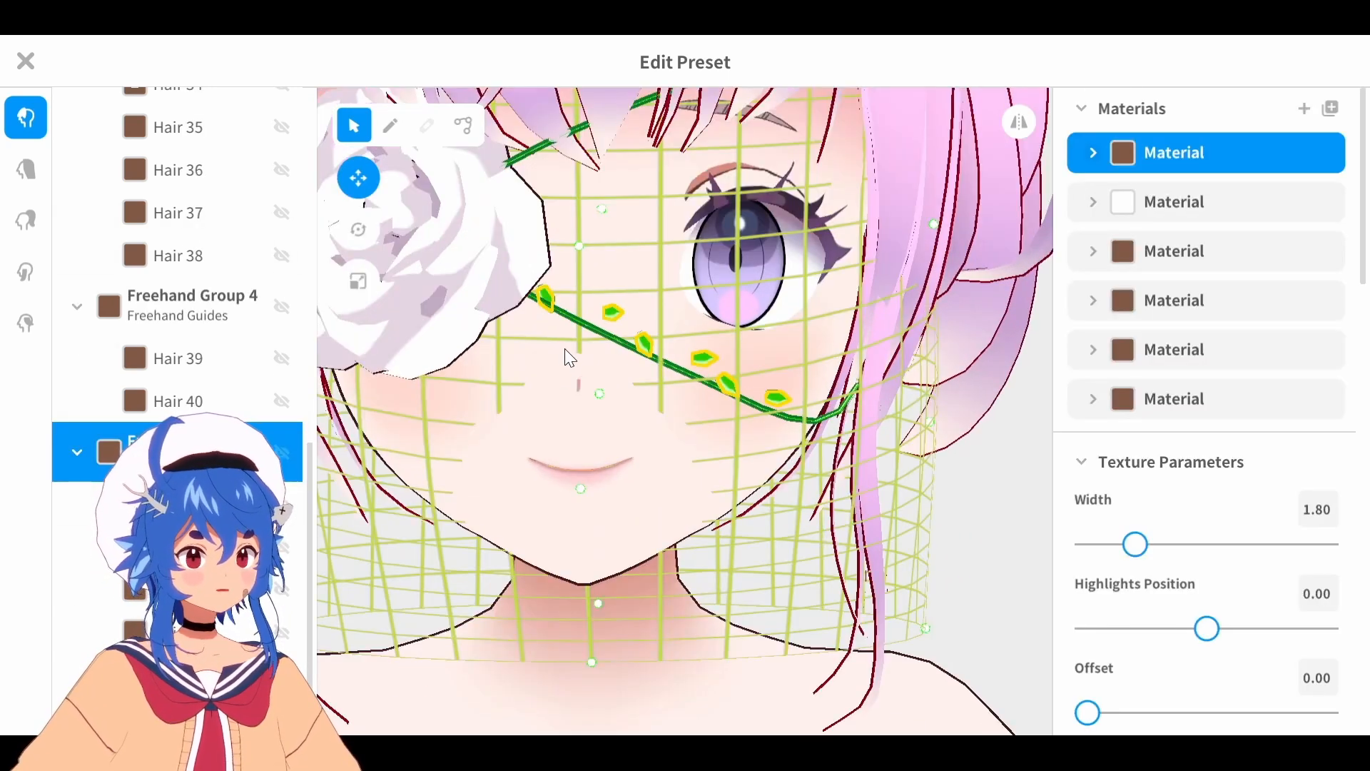
click(464, 127)
click(608, 316)
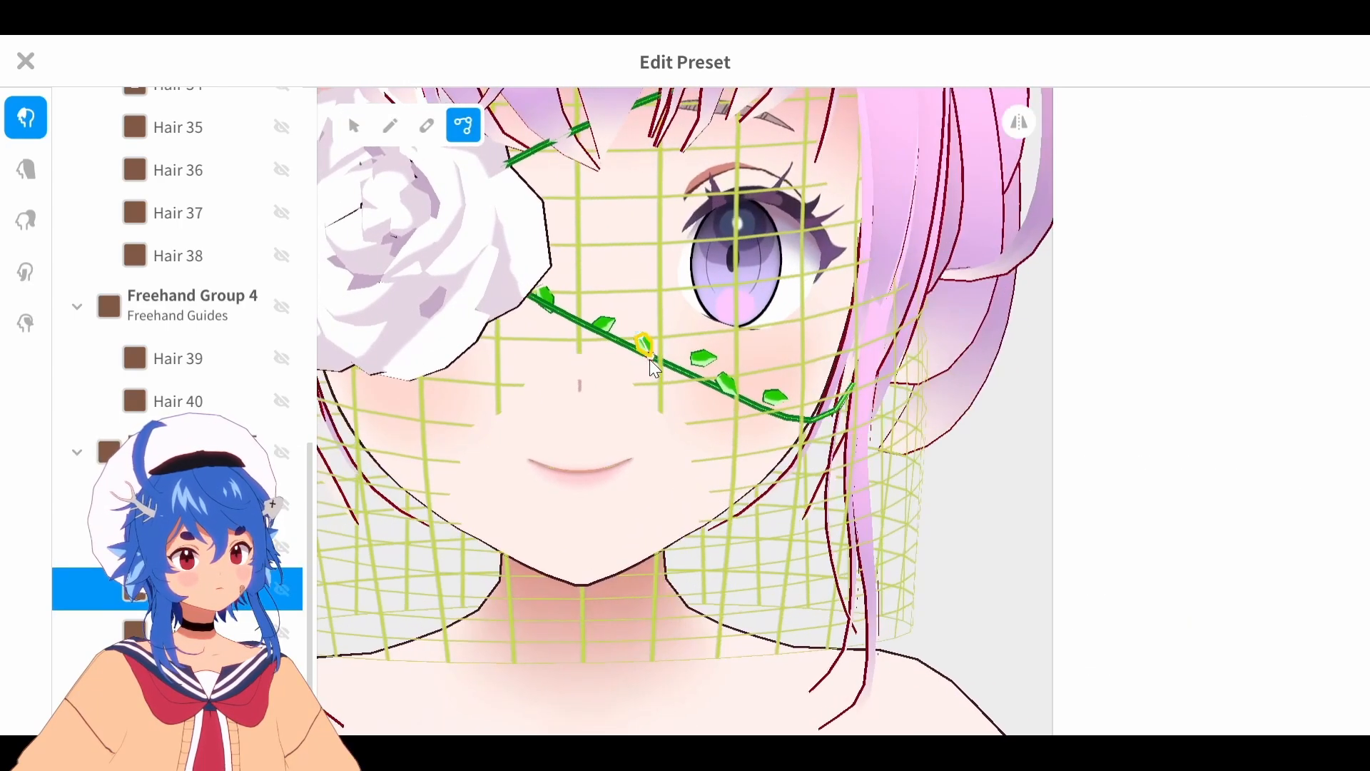
click(691, 363)
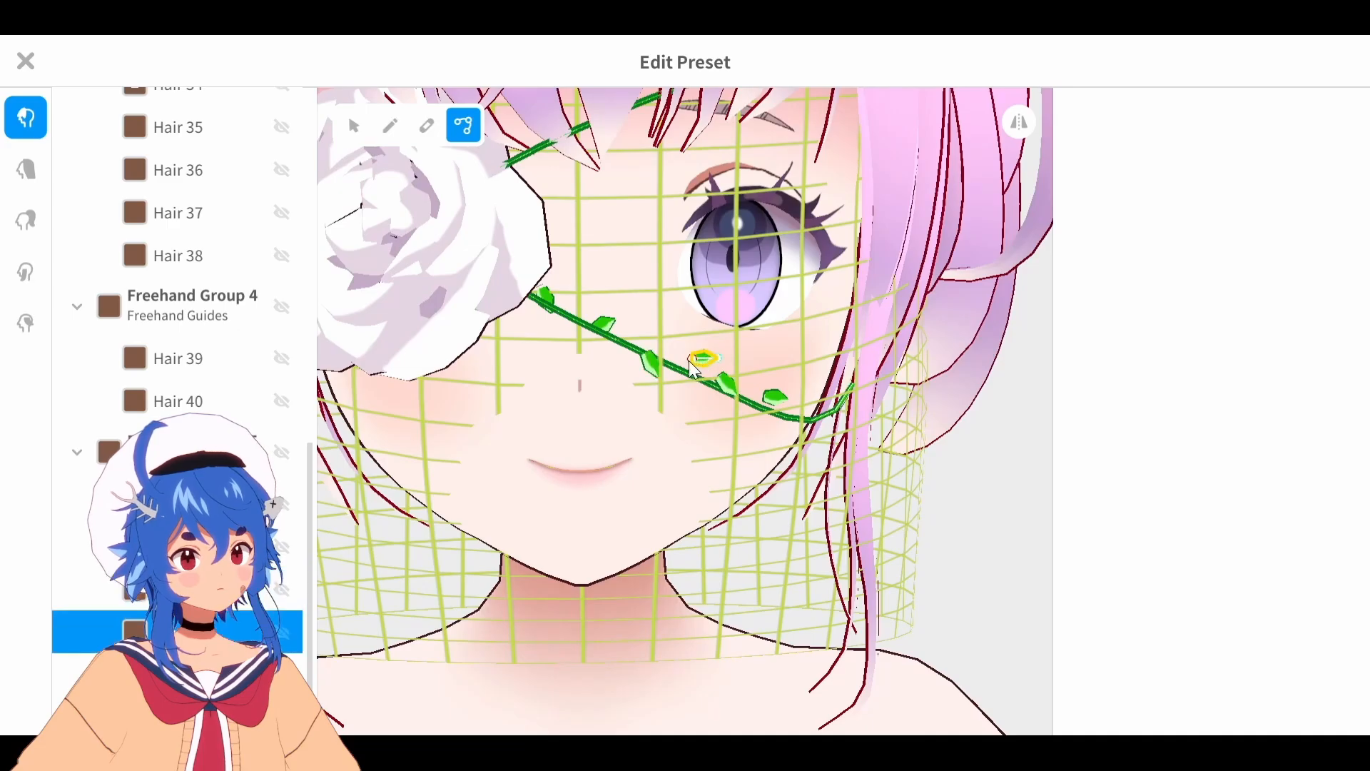
Move the control points of the two outermost leaves and the leaf nearest the rose to attach them to the strap
click(724, 379)
drag(730, 394, 732, 413)
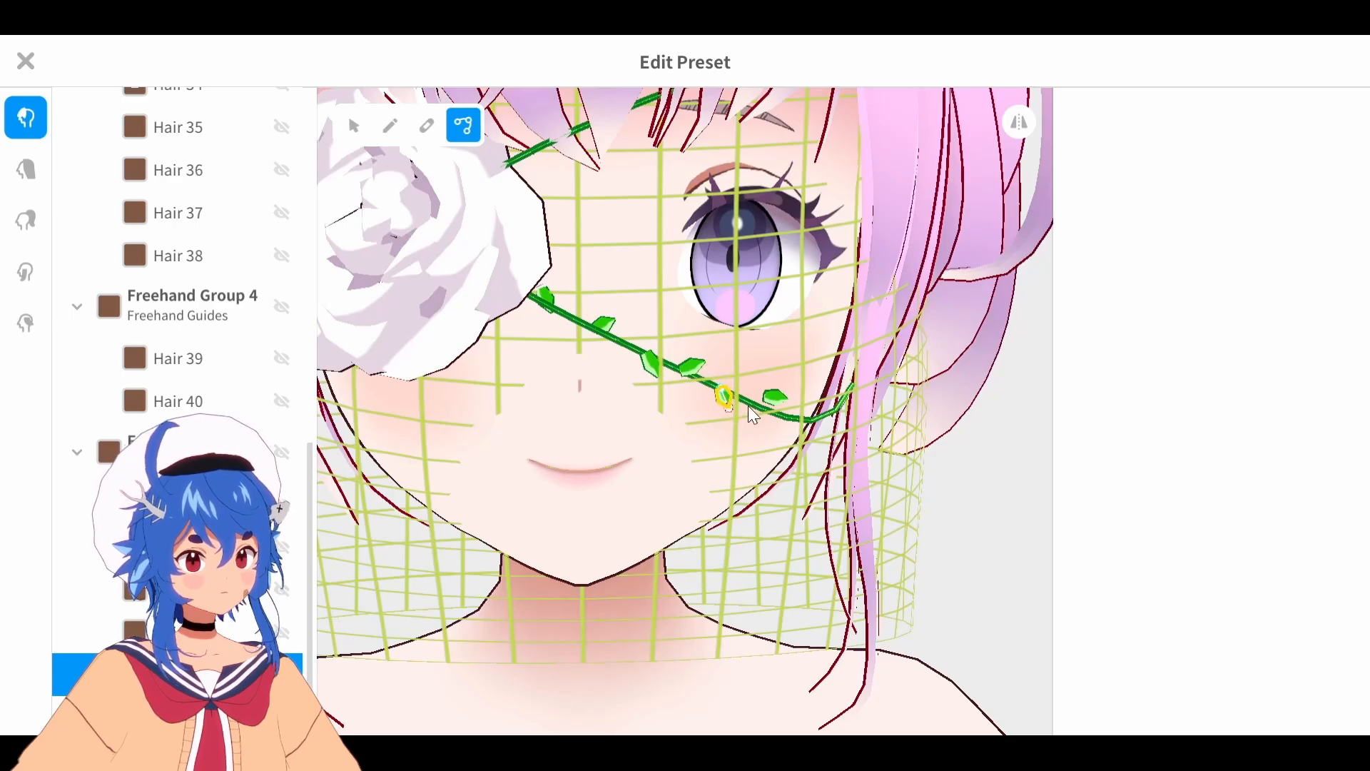
click(771, 400)
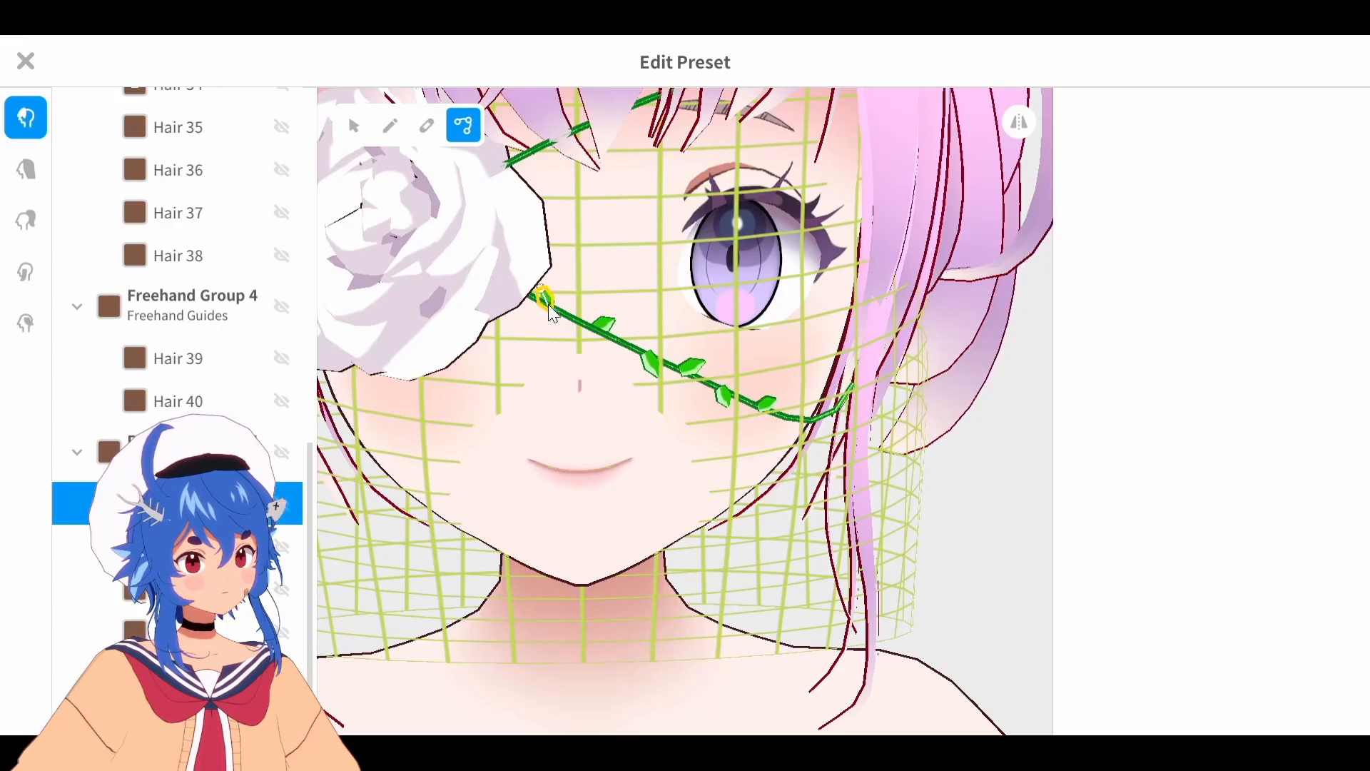
drag(547, 292, 547, 304)
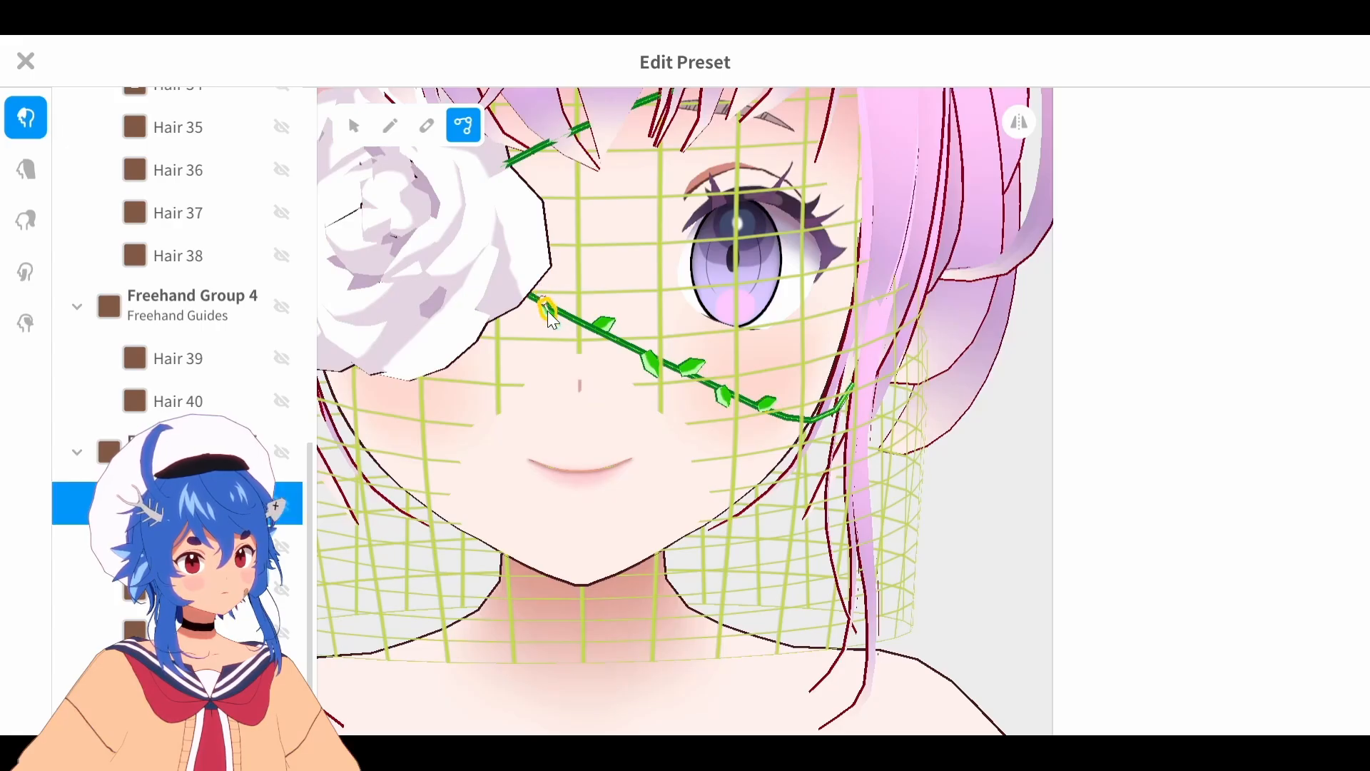
click(888, 464)
scroll(863, 456, down, 5)
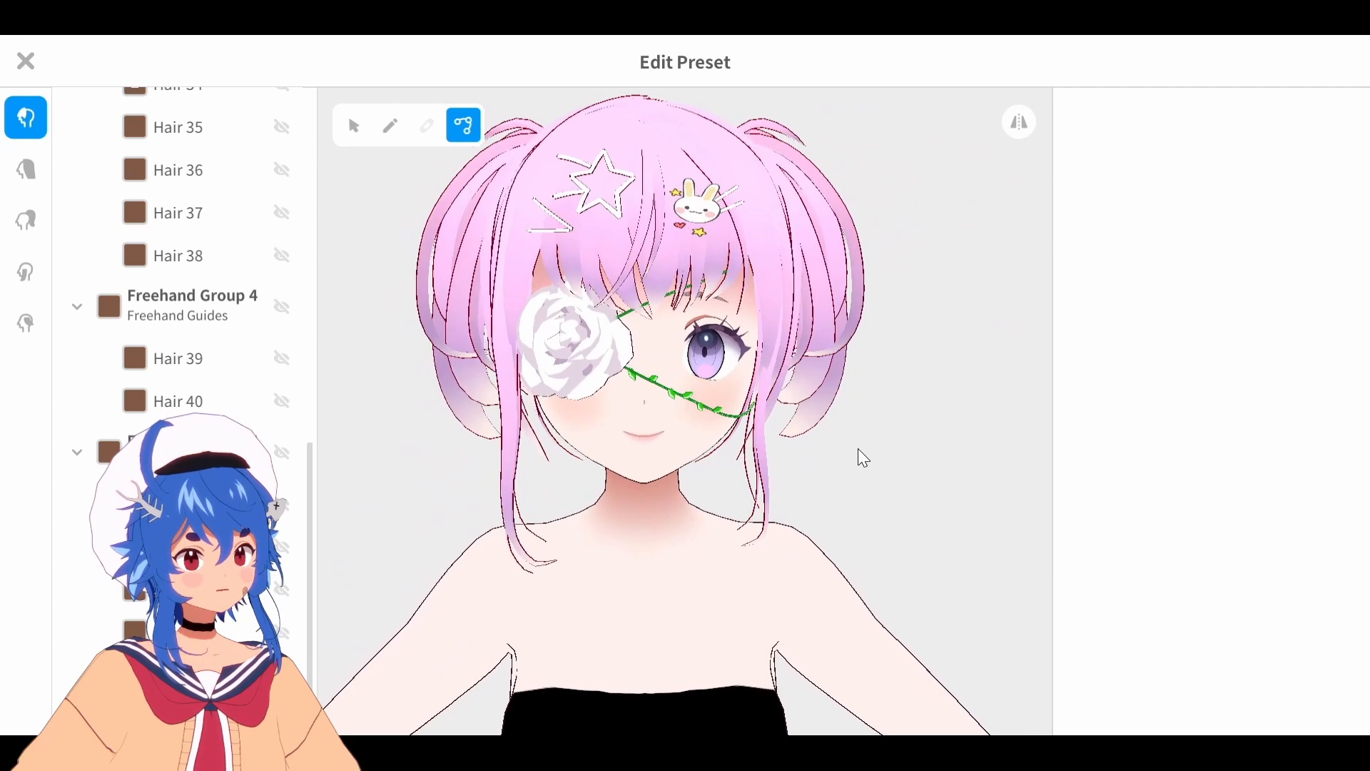
Set the leaf group's width ratio and thickness ratio to 0.47
click(186, 452)
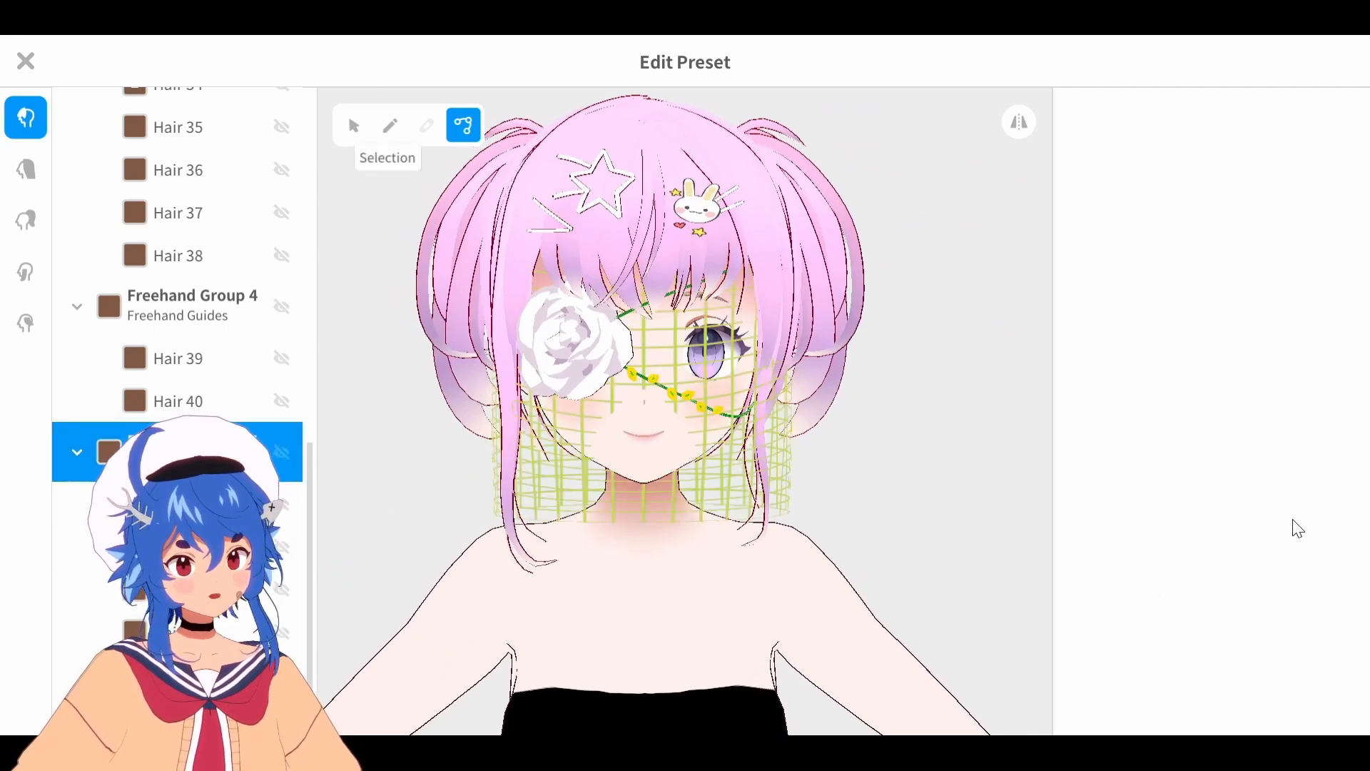
click(354, 126)
scroll(873, 491, up, 5)
scroll(1273, 591, down, 6)
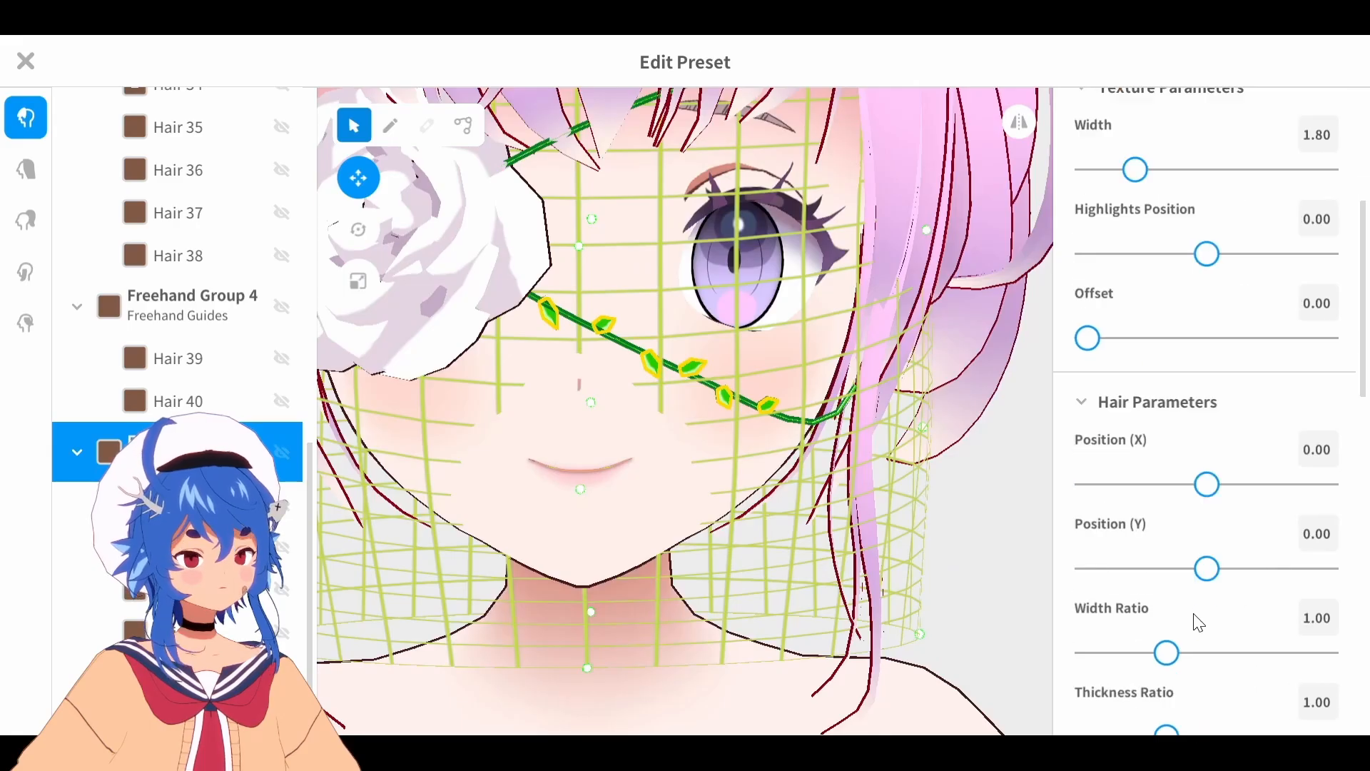
drag(1169, 605, 1113, 611)
drag(1130, 687, 1126, 688)
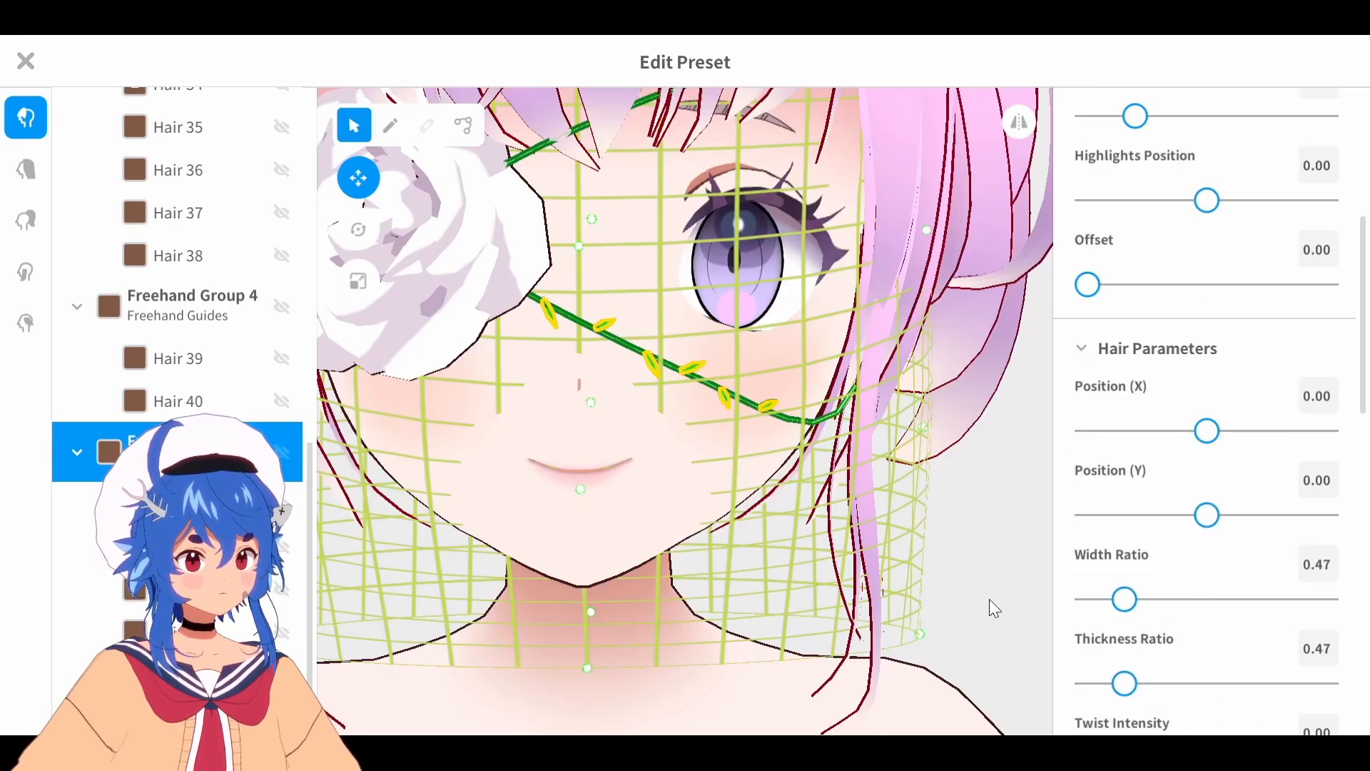
click(952, 574)
Add a new freehand hair guide group to the front hair
scroll(955, 575, down, 5)
right_drag(955, 575, 948, 552)
scroll(948, 554, down, 2)
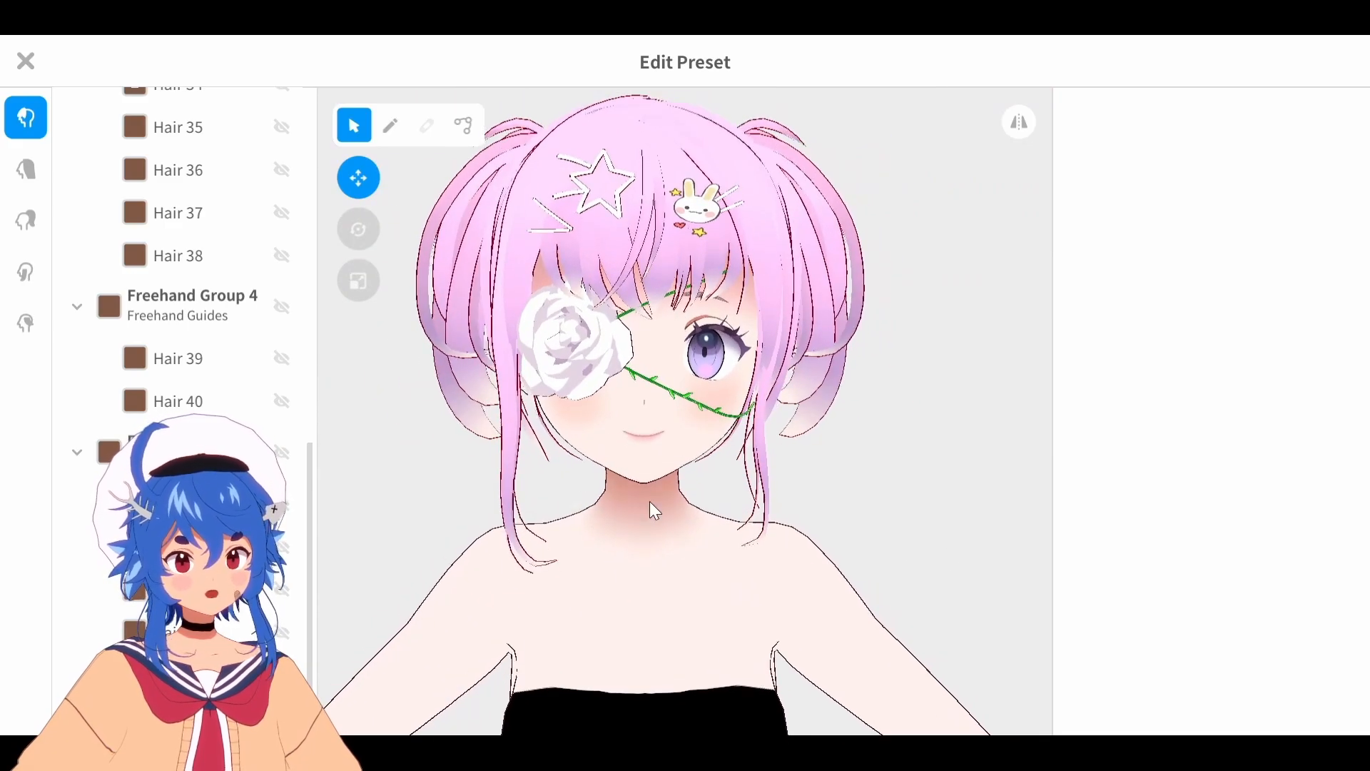
scroll(560, 422, up, 2)
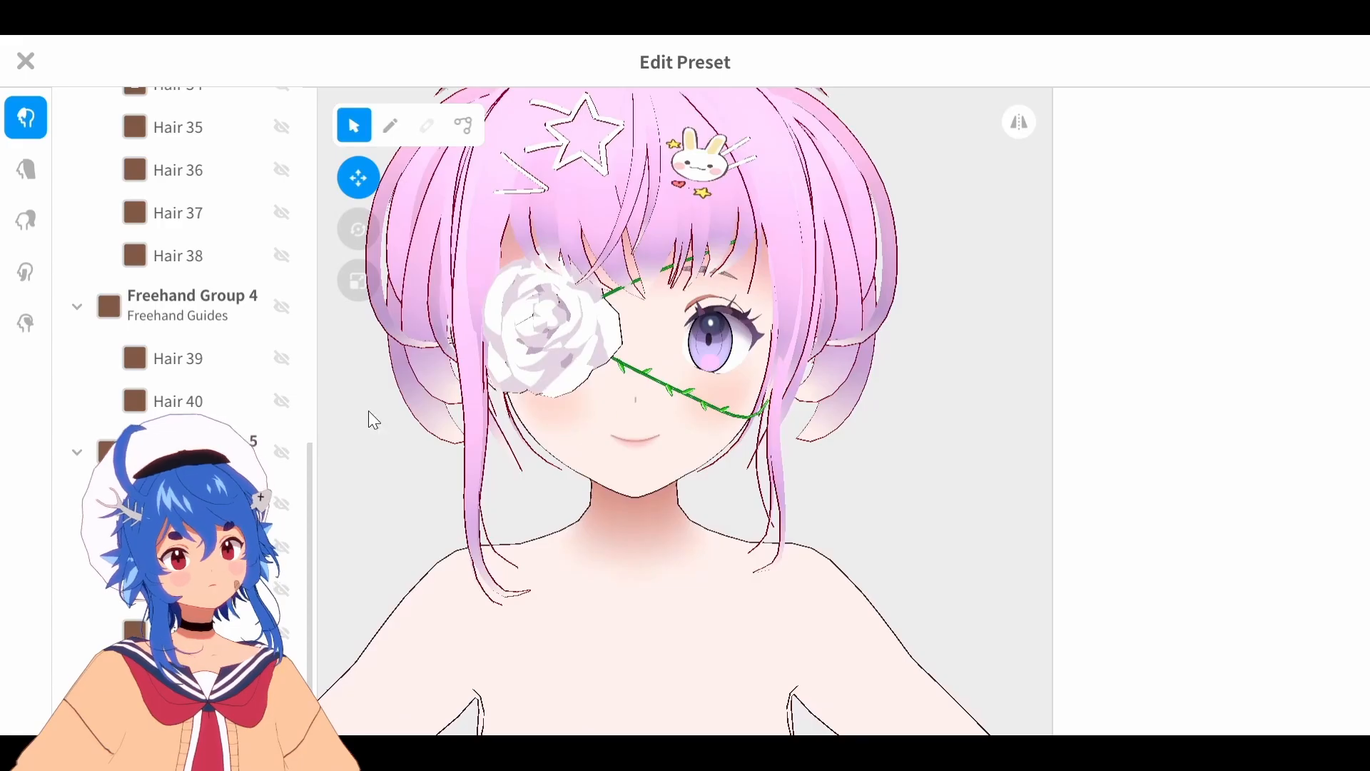
scroll(147, 298, up, 15)
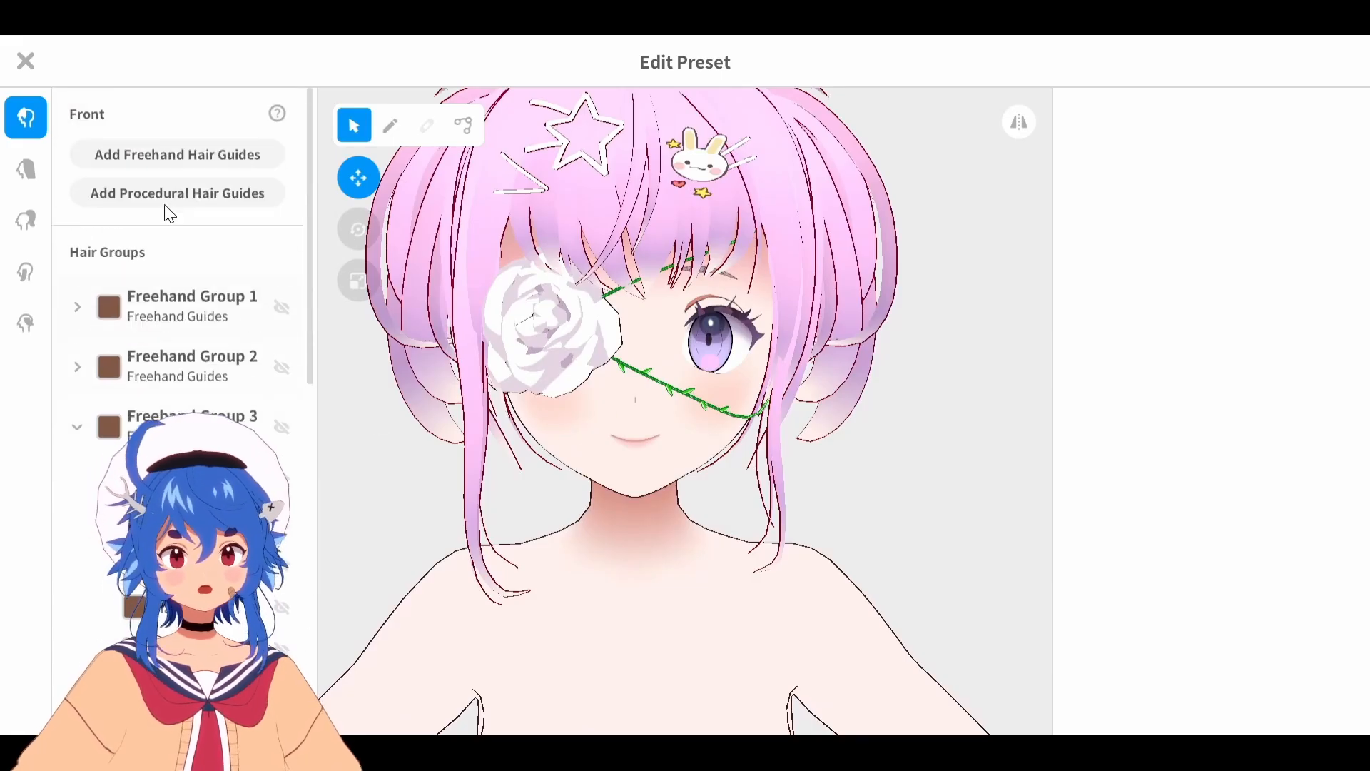
click(178, 157)
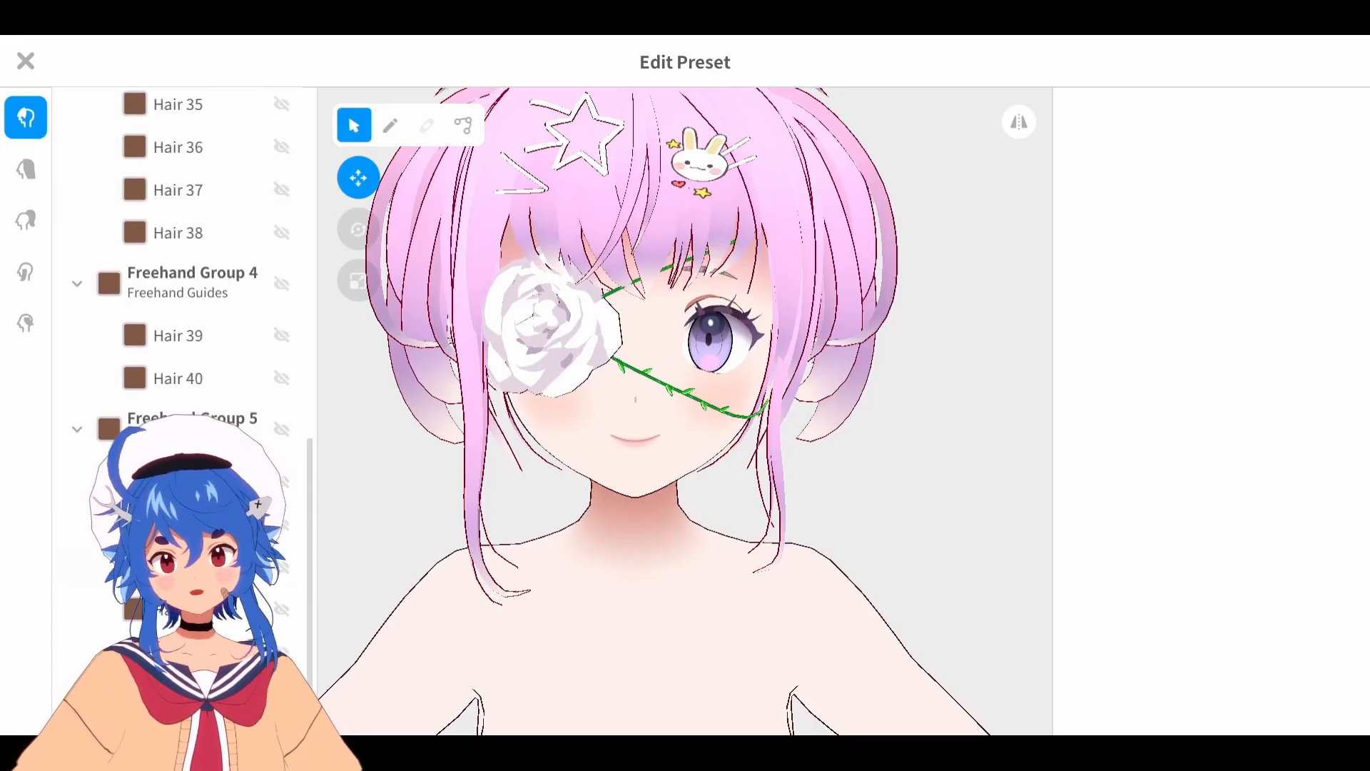